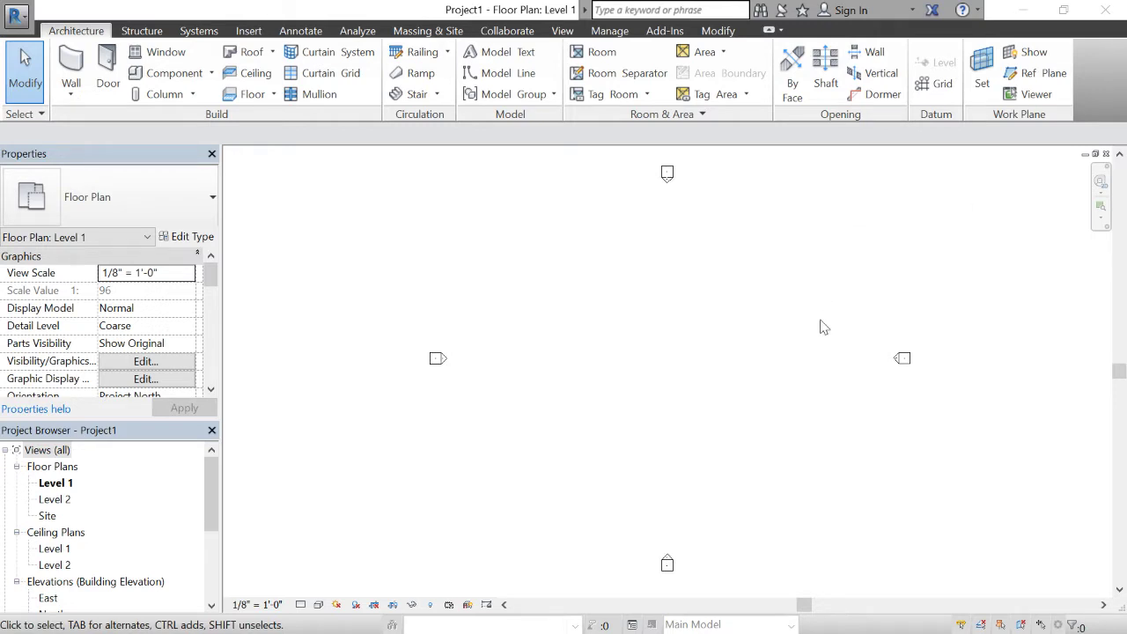
# Open the South building elevation view.
pyautogui.scroll(2, 903, 410)
pyautogui.moveTo(918, 418); pyautogui.dragTo(852, 425, button='middle')
pyautogui.scroll(-1, 840, 421)
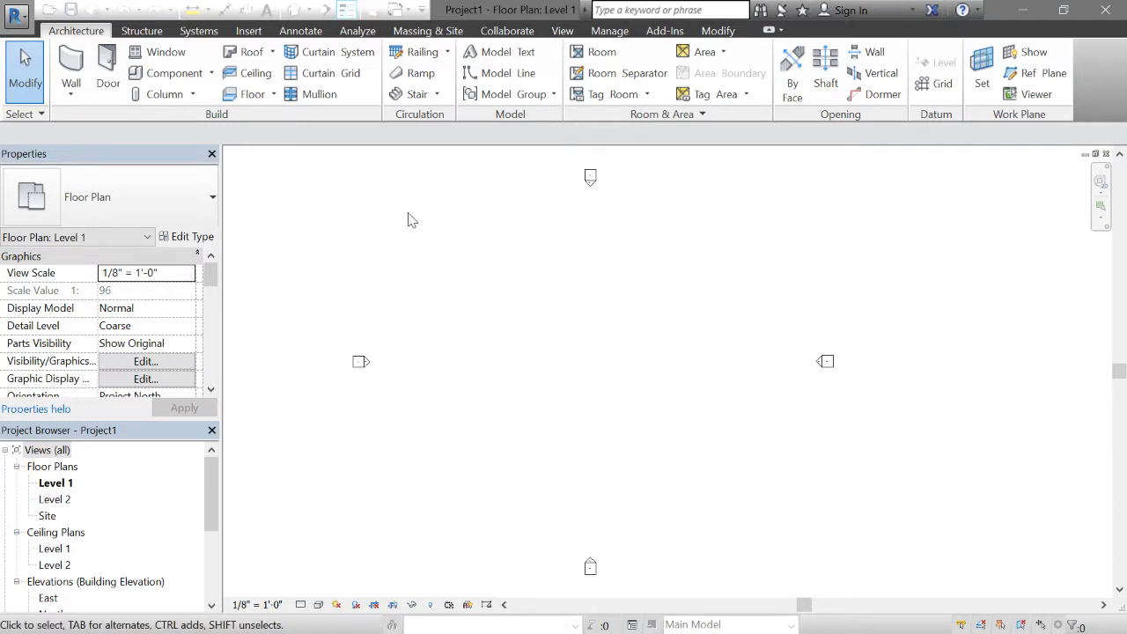
pyautogui.click(51, 549)
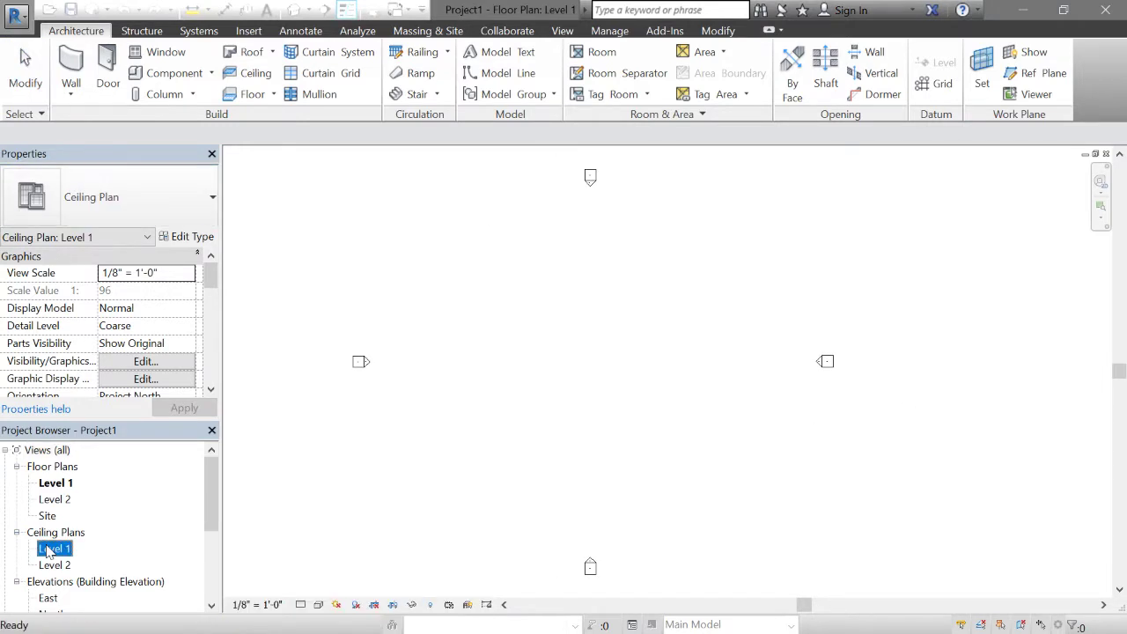
pyautogui.scroll(-3, 51, 548)
pyautogui.click(51, 516)
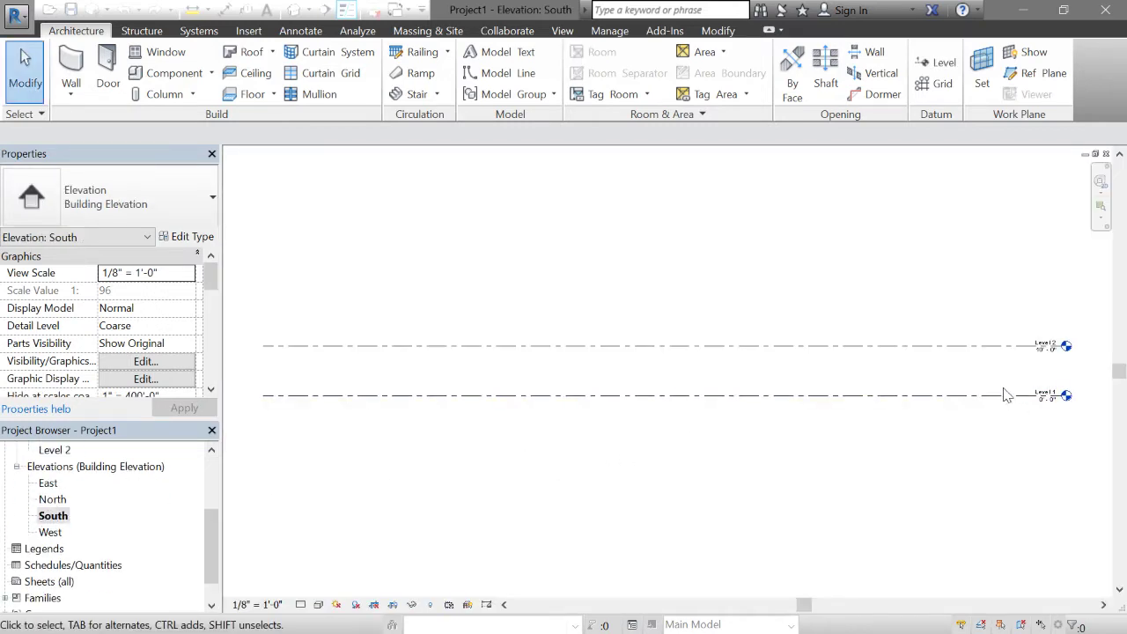
# Set the elevation of Level 2 to 12'.
pyautogui.scroll(3, 1068, 368)
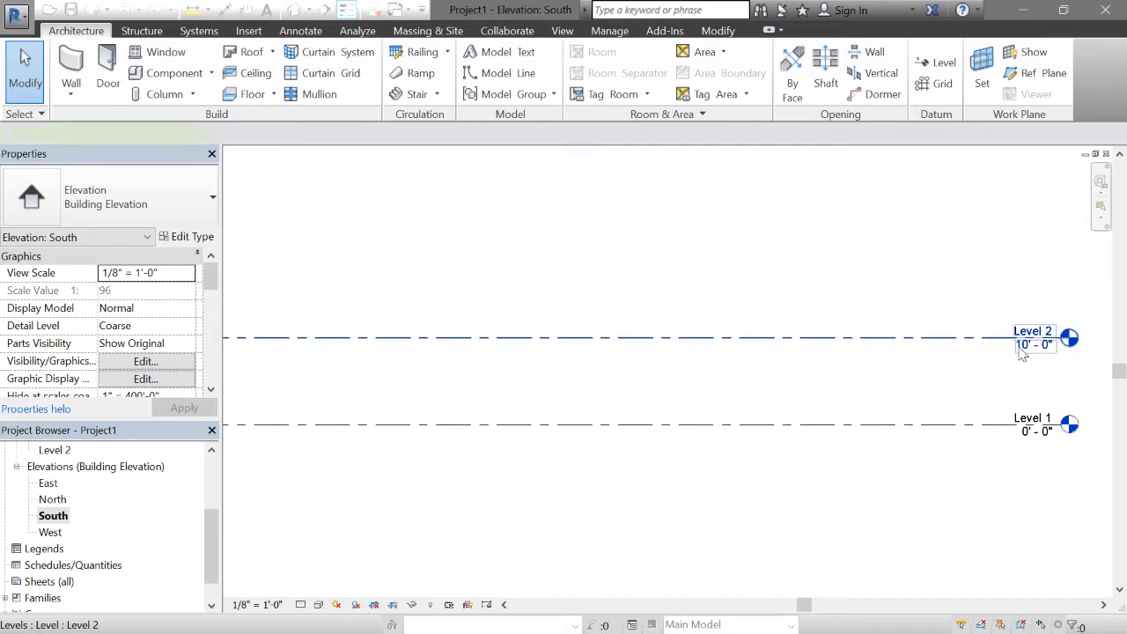
pyautogui.doubleClick(1026, 345)
pyautogui.write('12')
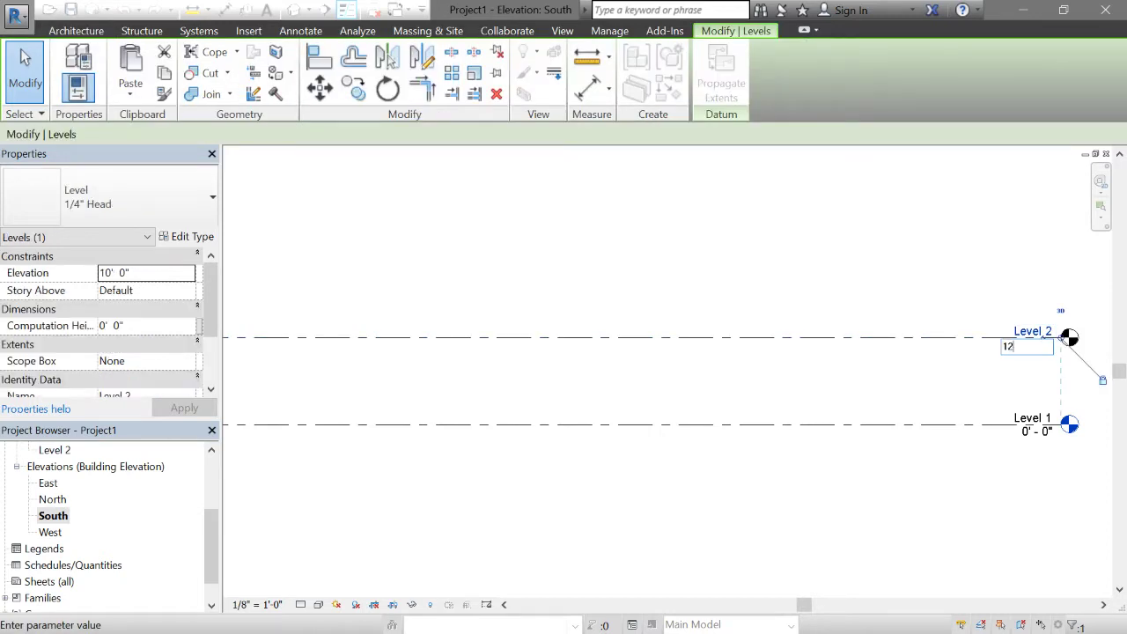
pyautogui.press('Return')
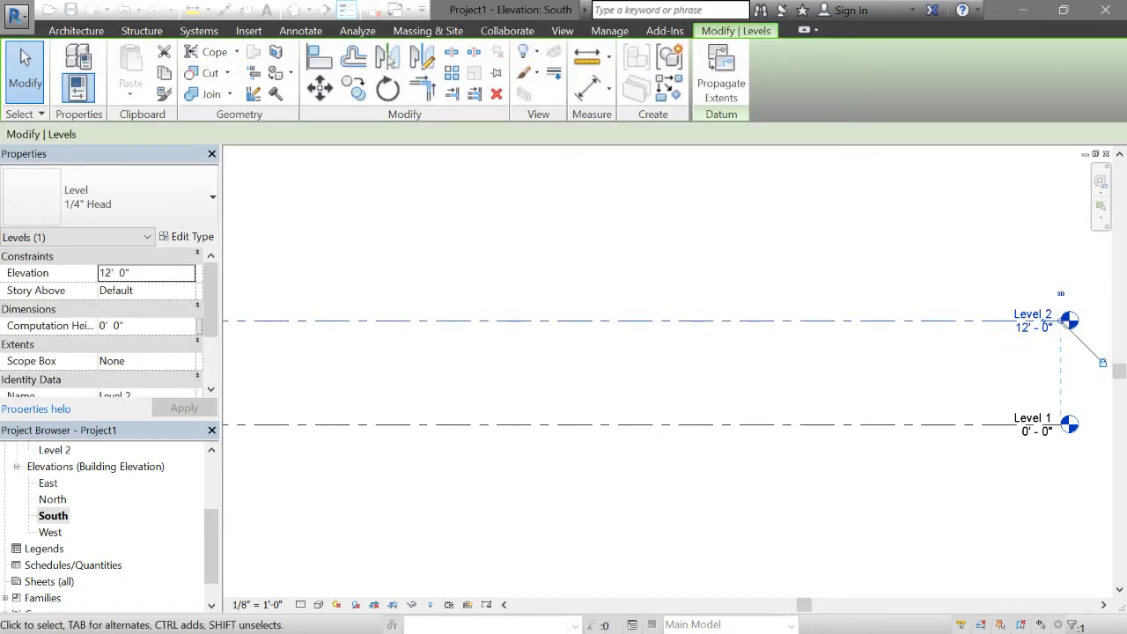
pyautogui.click(908, 534)
# Copy the Level 2 line 12' straight up to create a third level.
pyautogui.click(863, 322)
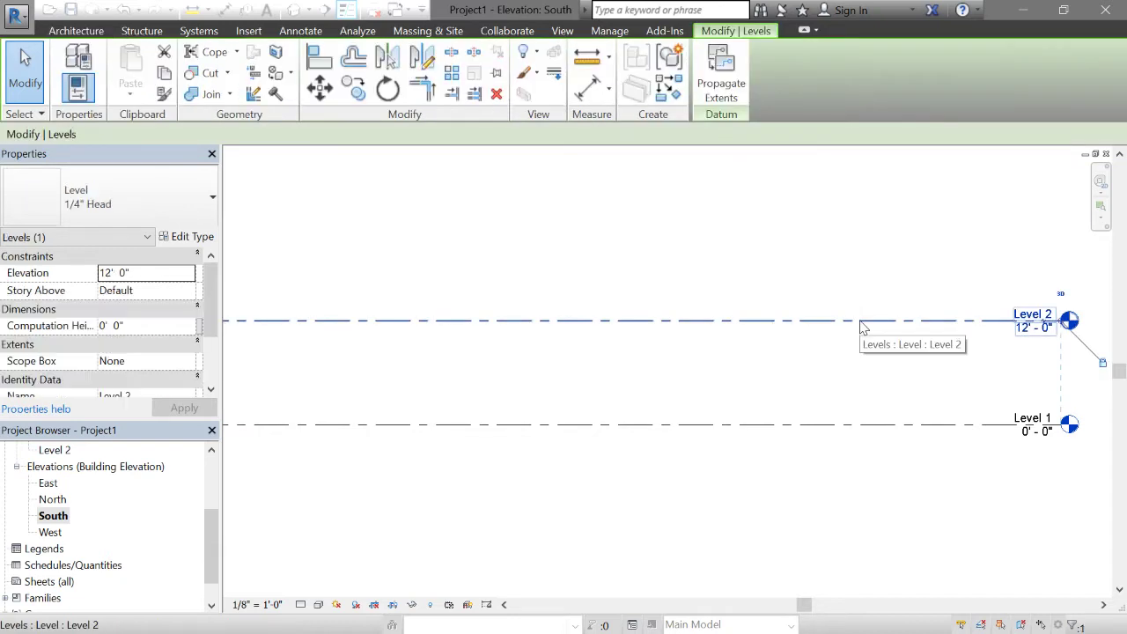
pyautogui.press('c')
pyautogui.press('o')
pyautogui.click(860, 320)
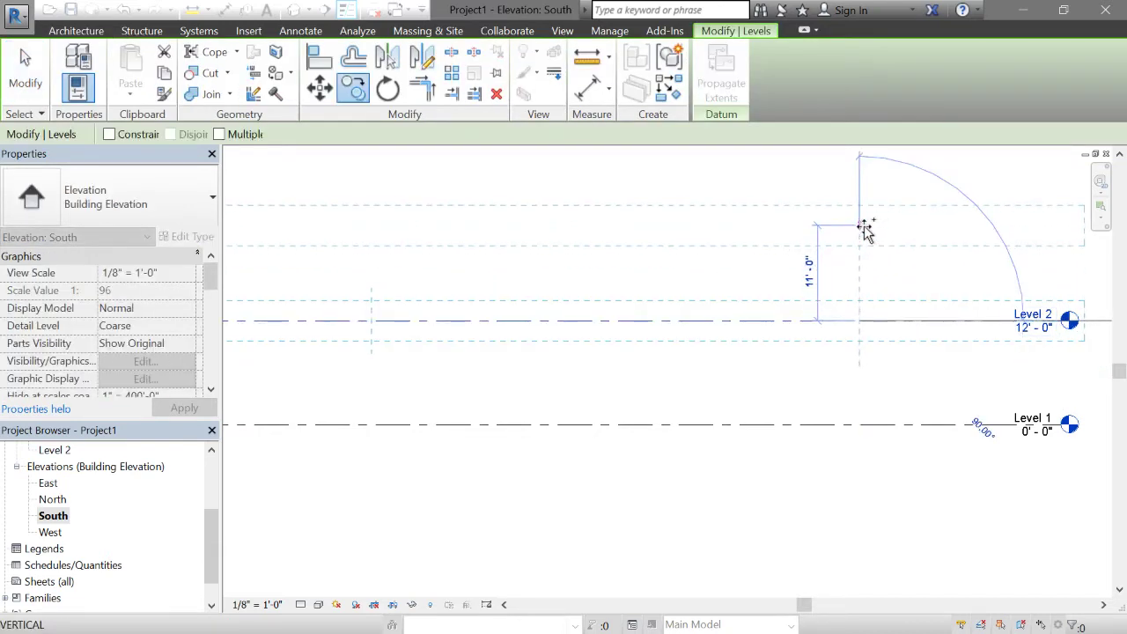
pyautogui.write('12')
pyautogui.press('Return')
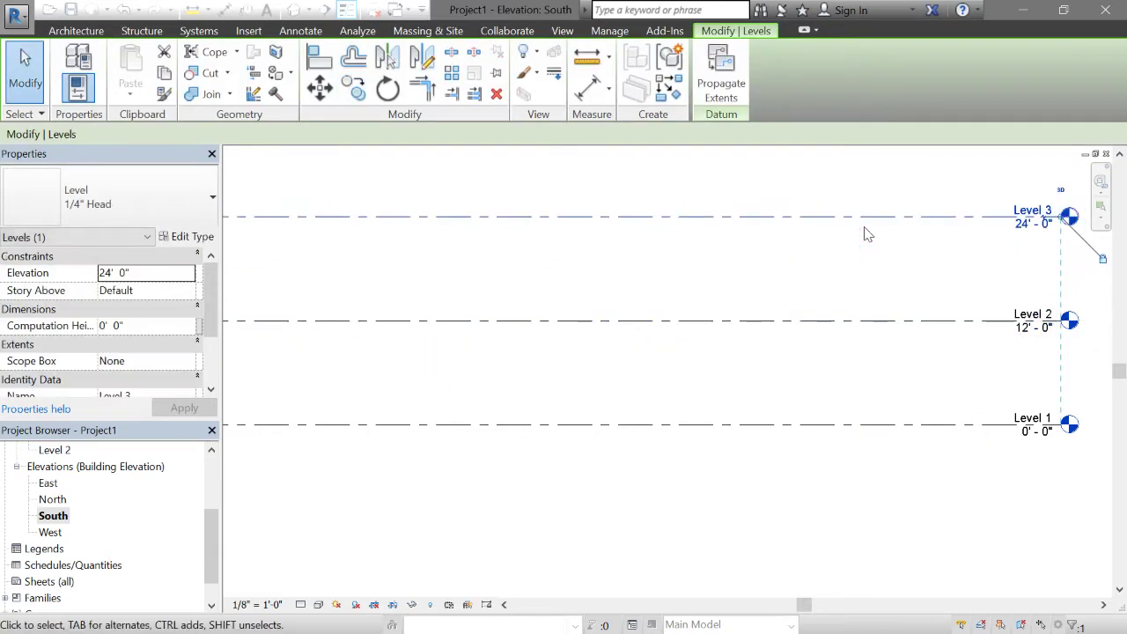
pyautogui.click(845, 403)
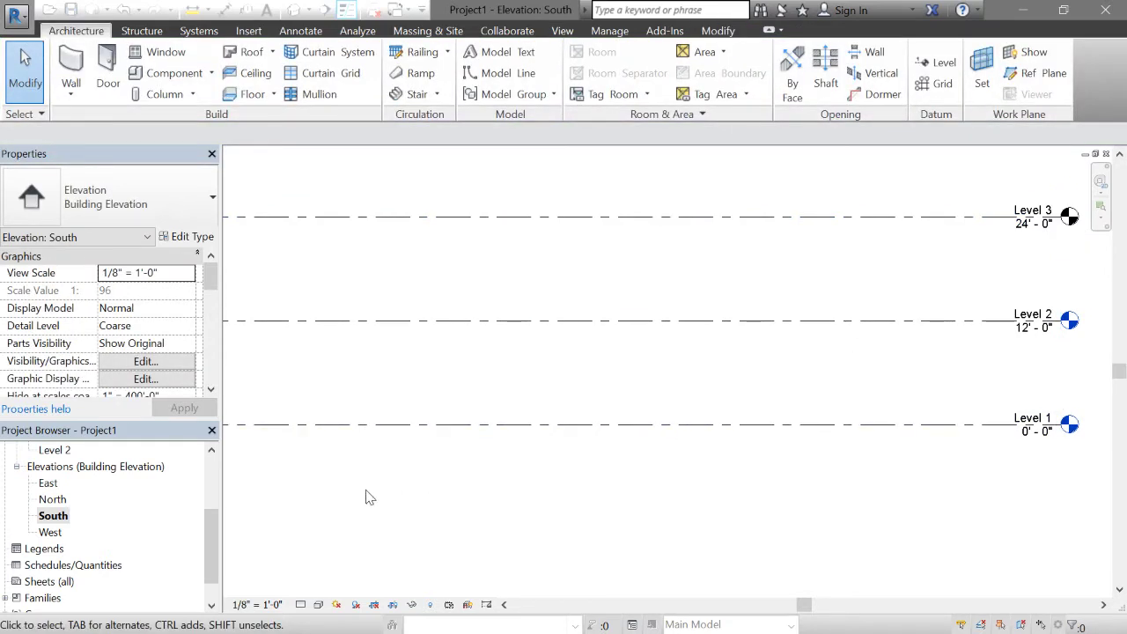
# Create a floor plan view for Level 3, without duplicating existing views.
pyautogui.scroll(3, 202, 491)
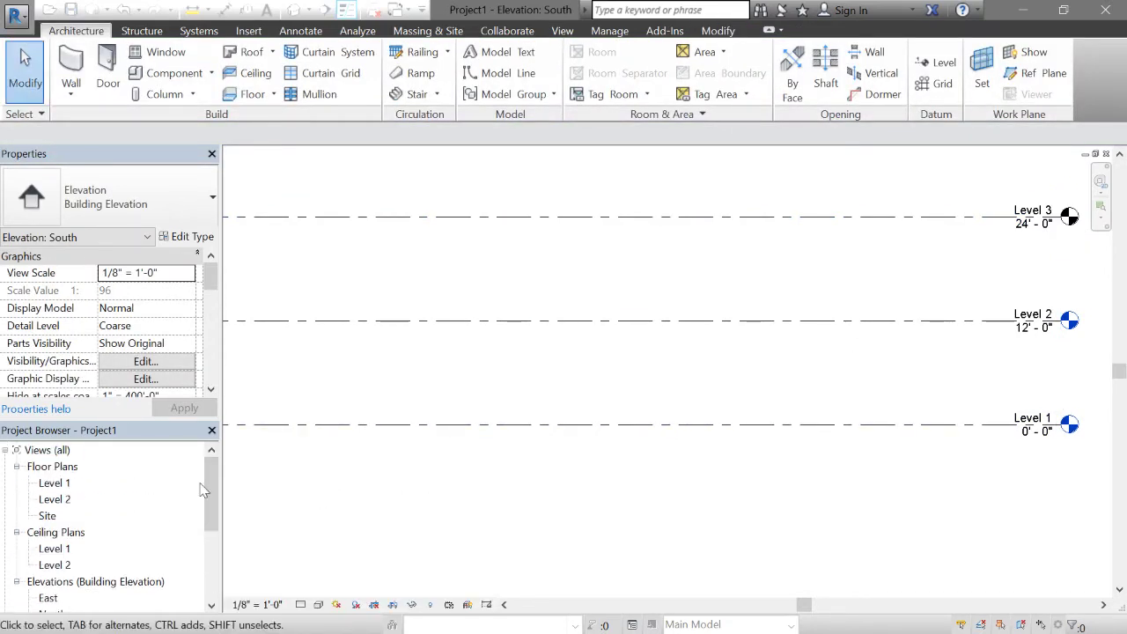
pyautogui.click(53, 482)
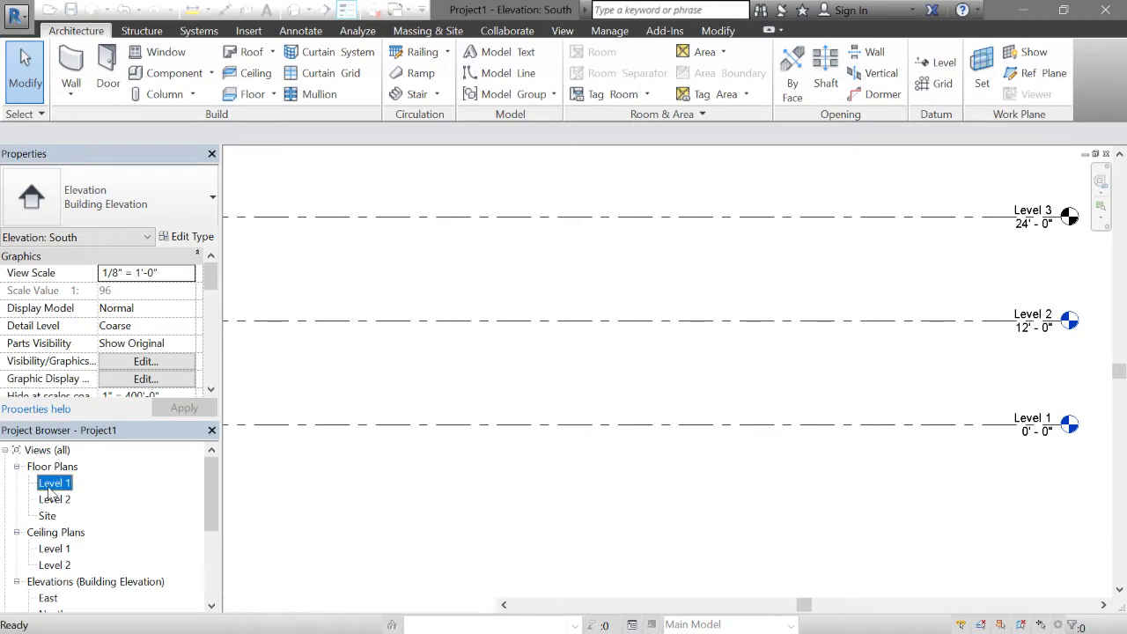
pyautogui.click(53, 499)
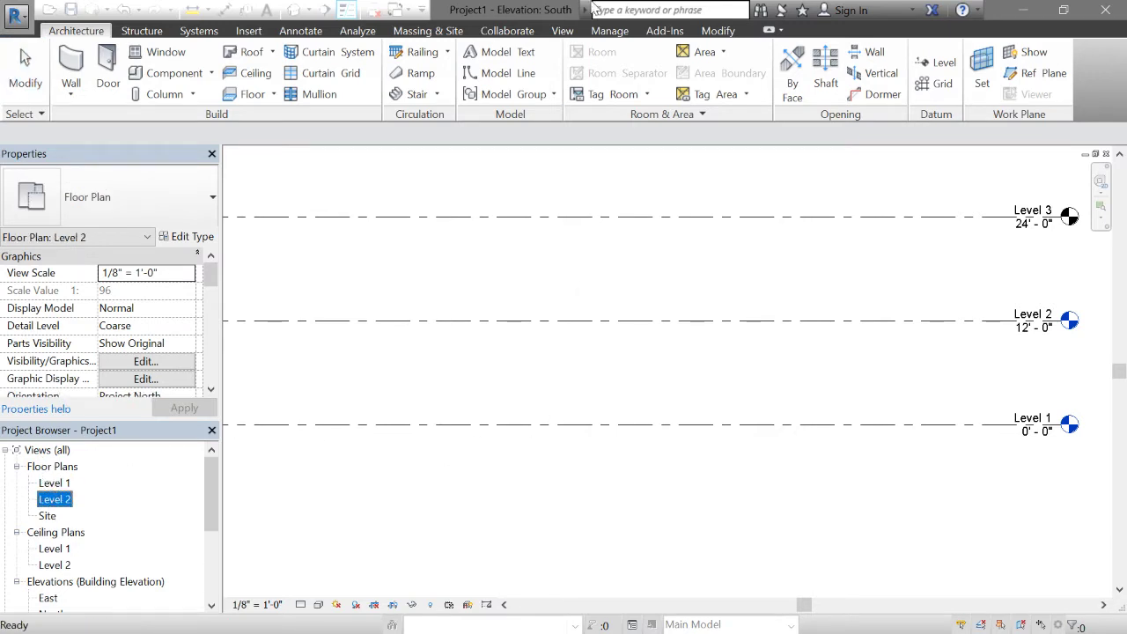
pyautogui.click(563, 31)
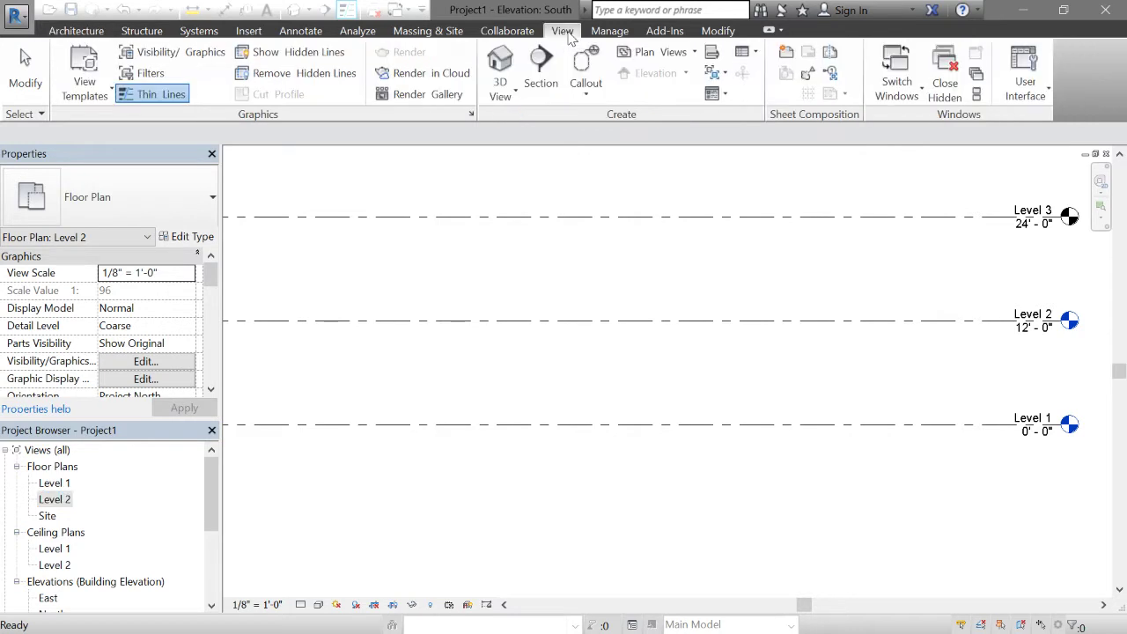
pyautogui.click(697, 53)
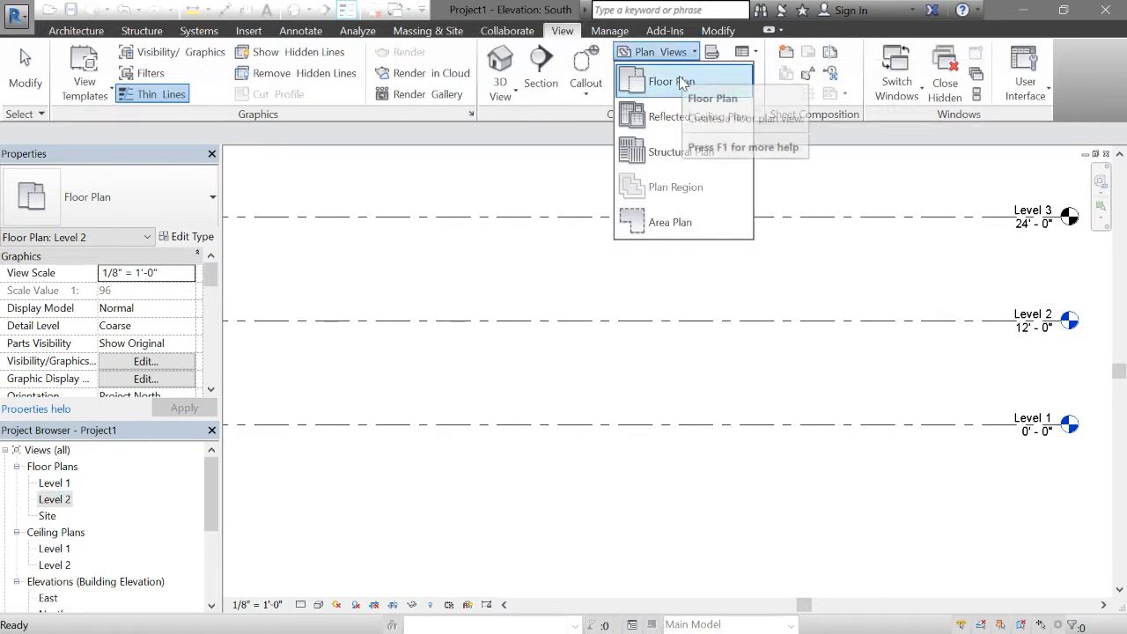
pyautogui.click(679, 85)
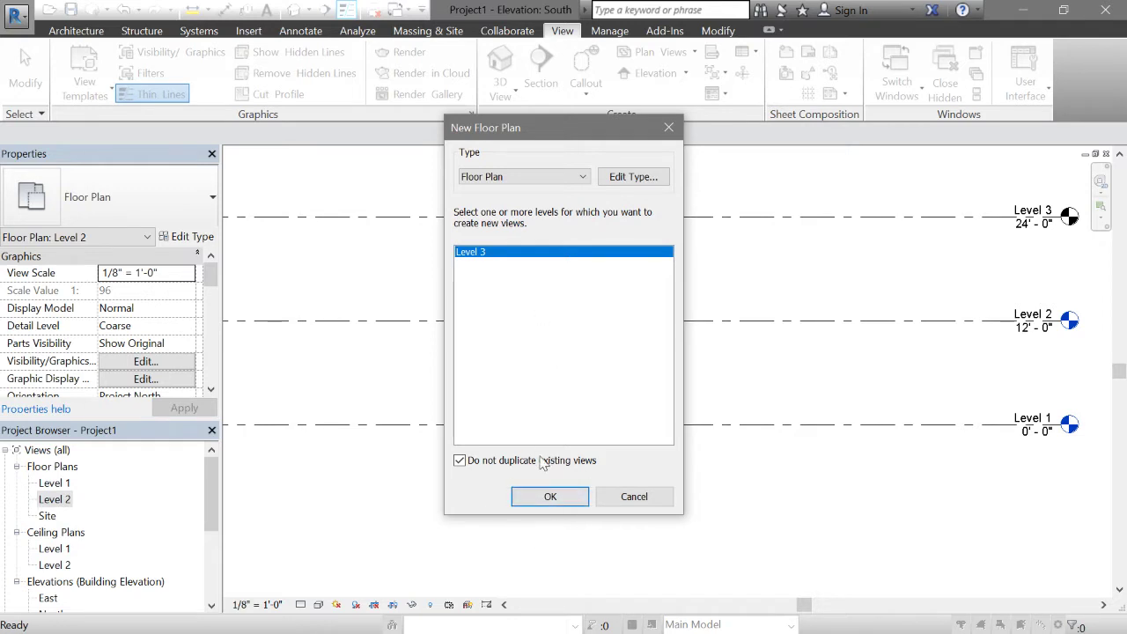
pyautogui.click(548, 497)
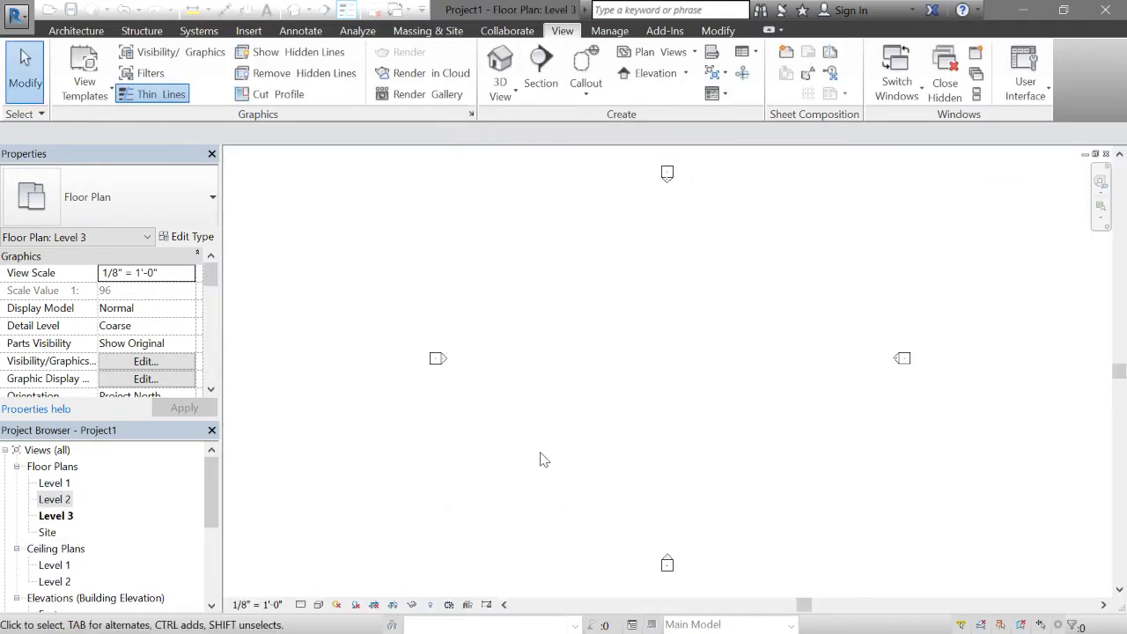
# Open the Level 1 floor plan and start a Generic - 8" wall with its top constraint set to Up to level: Level 2.
pyautogui.click(55, 500)
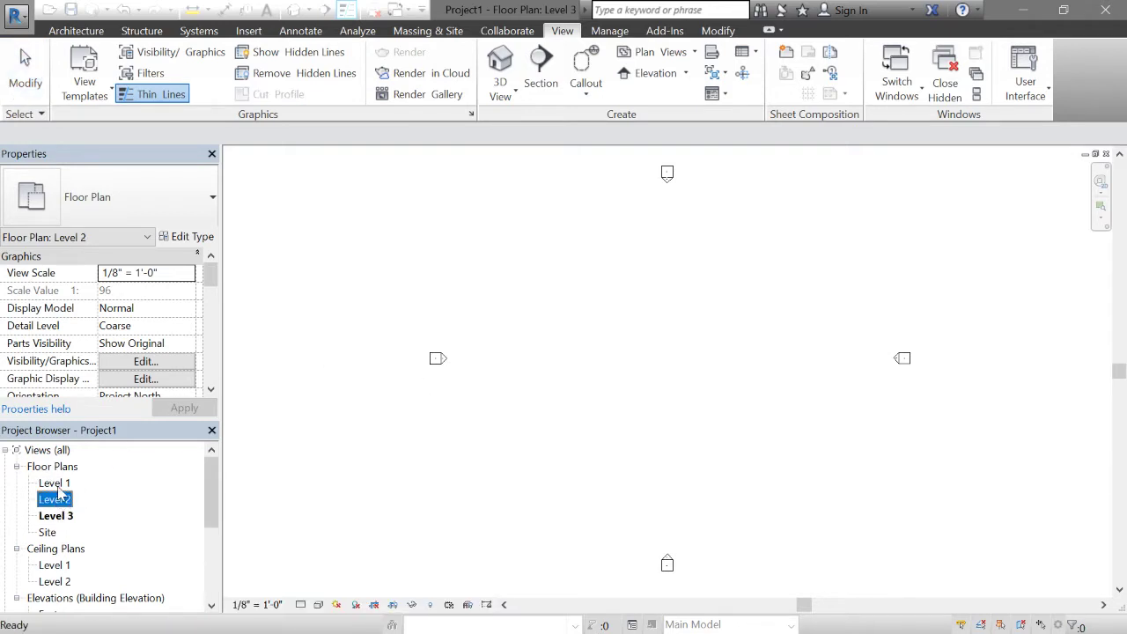
pyautogui.doubleClick(55, 483)
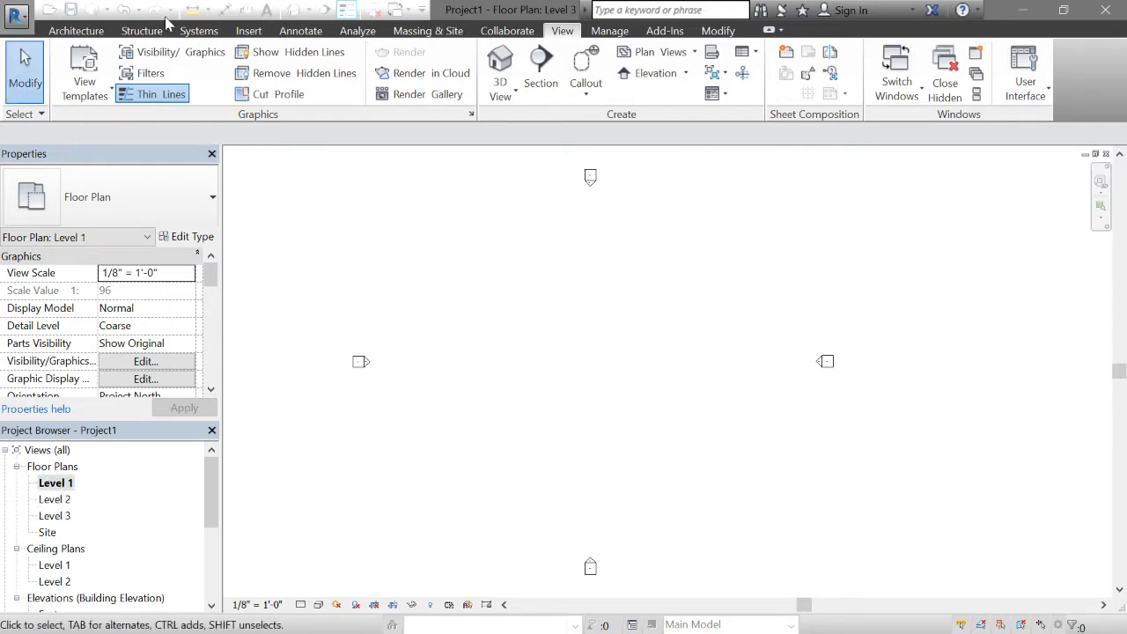
pyautogui.click(88, 30)
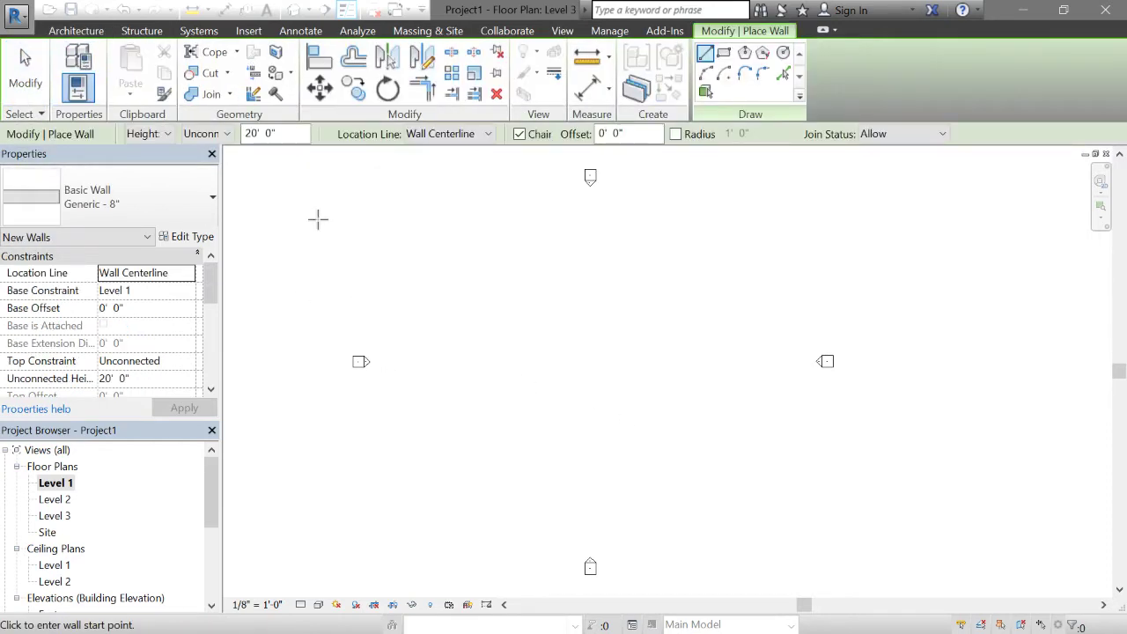
pyautogui.click(191, 360)
pyautogui.click(141, 407)
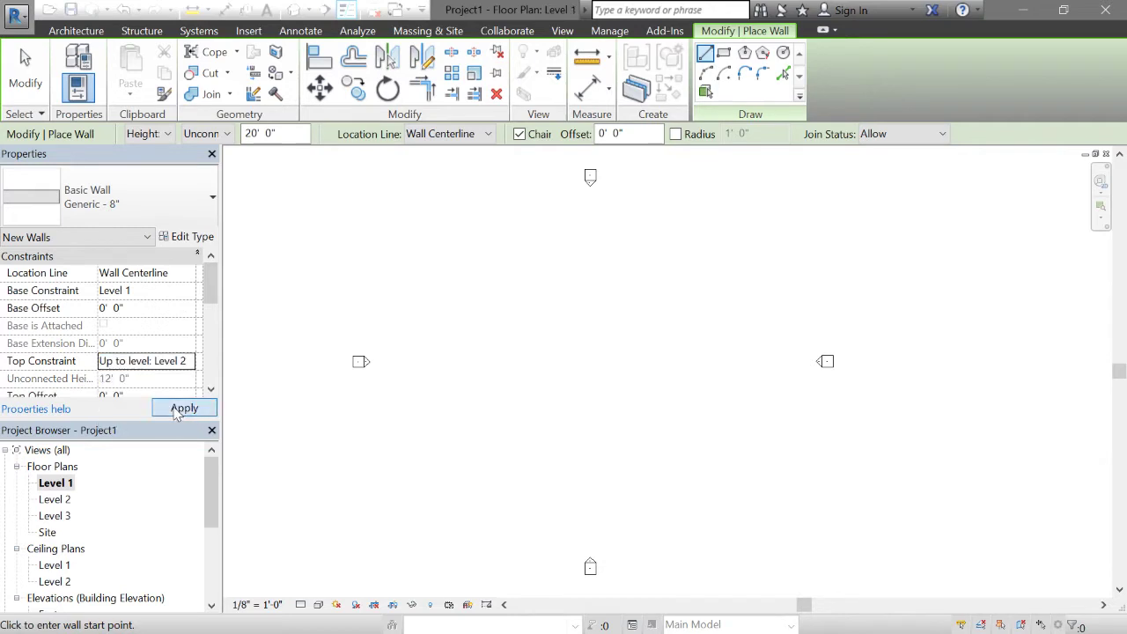
# Draw three chained walls between the elevation markers: 25' to the right, 15' up and 25' back to the left.
pyautogui.click(599, 404)
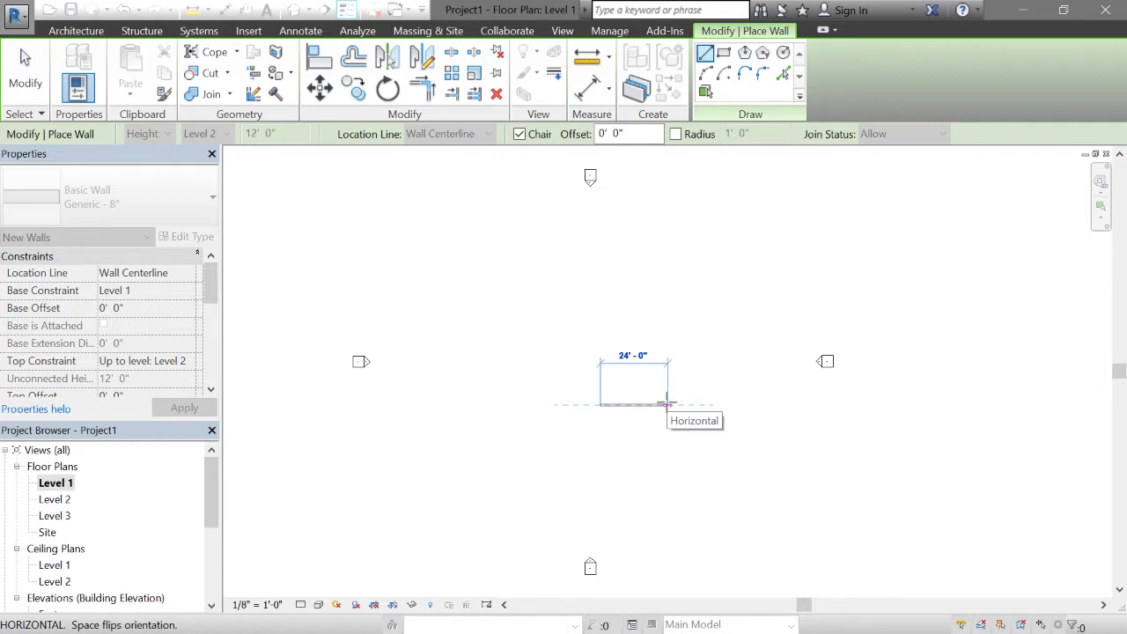
pyautogui.write('25')
pyautogui.press('Return')
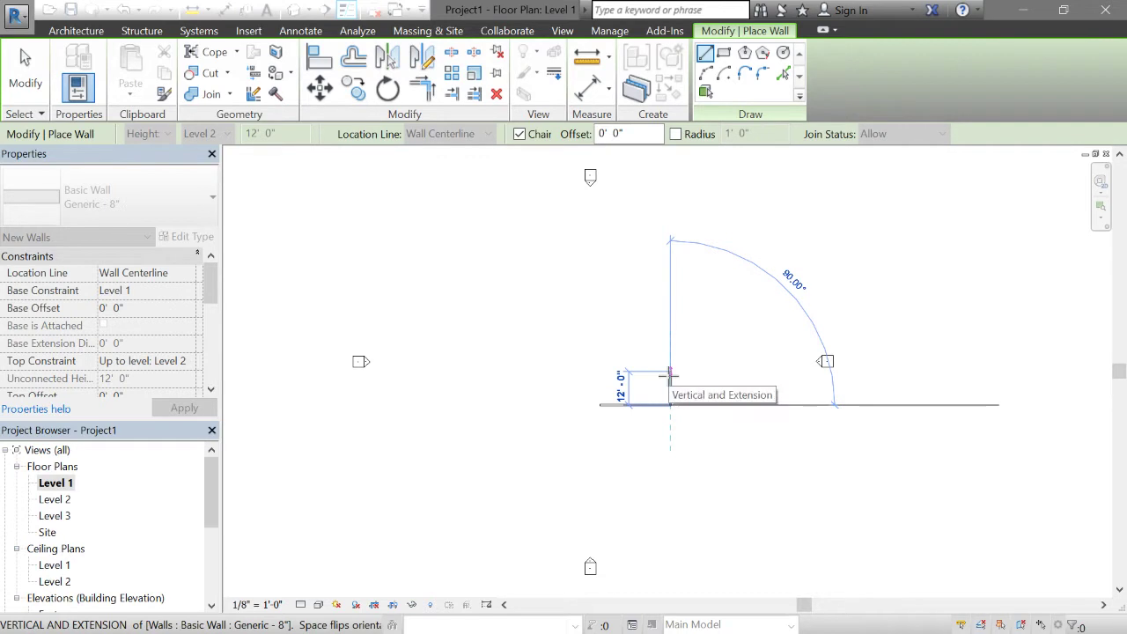
pyautogui.write('15')
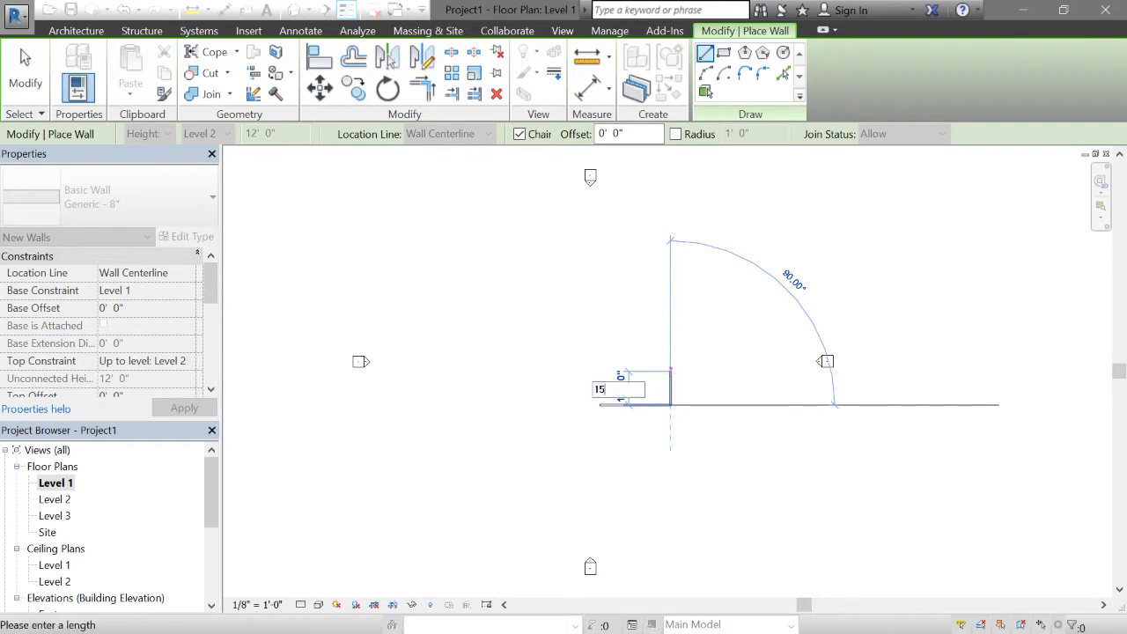
pyautogui.press('Return')
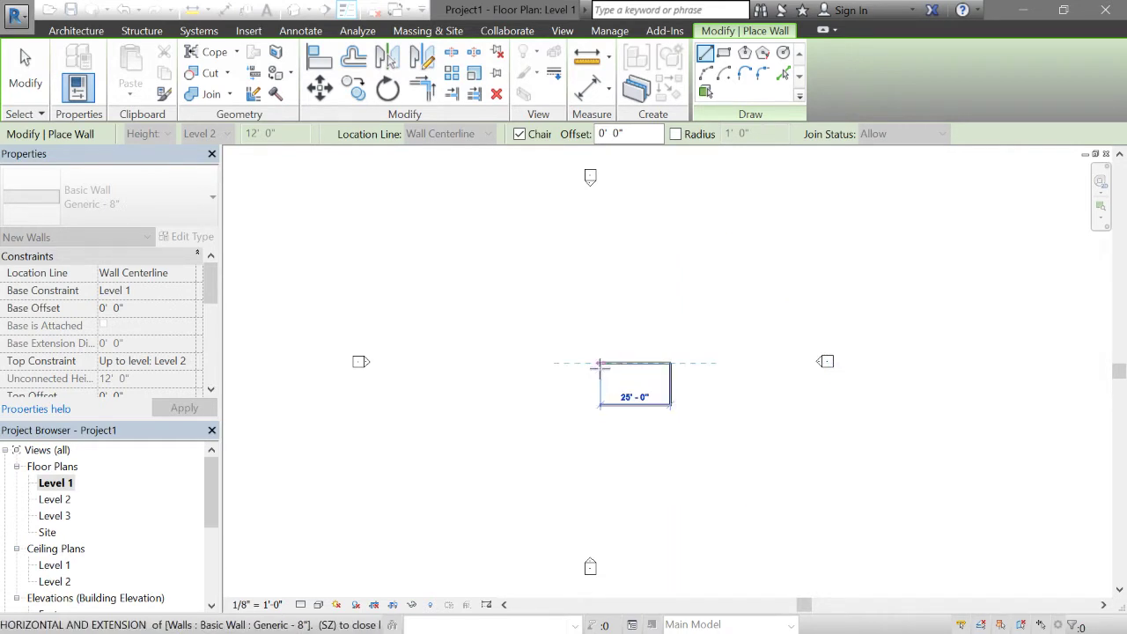
pyautogui.write('25')
pyautogui.press('Return')
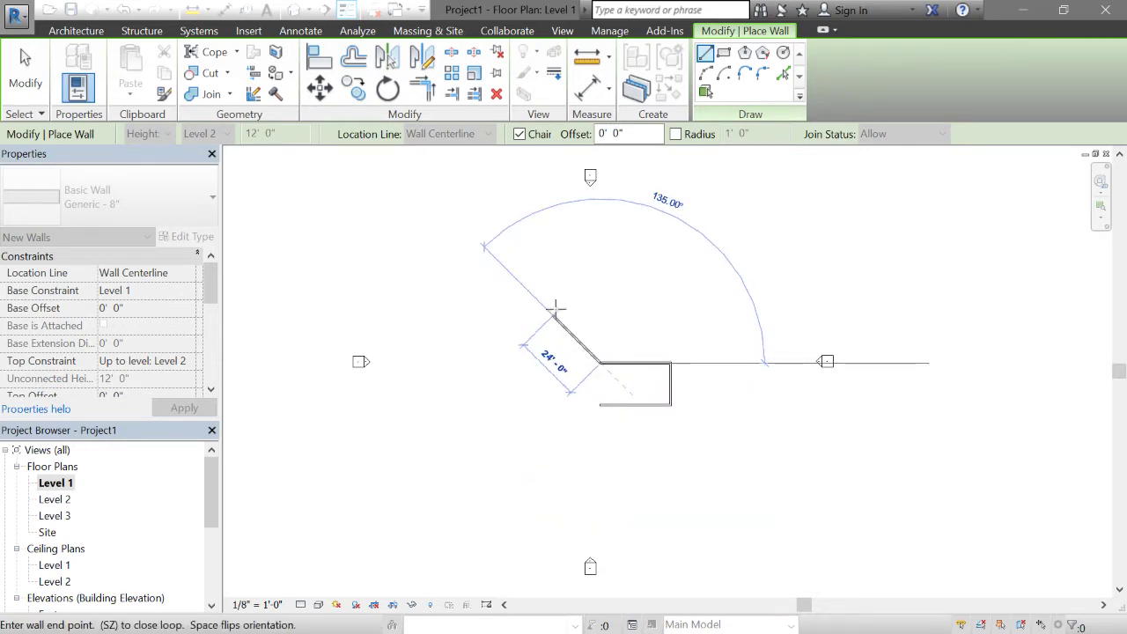
# Continue the chain with a 25' wall up-left at 135°, a perpendicular 15' wall down-left and a parallel wall about 24' long, and end it.
pyautogui.write('12')
pyautogui.press('Return')
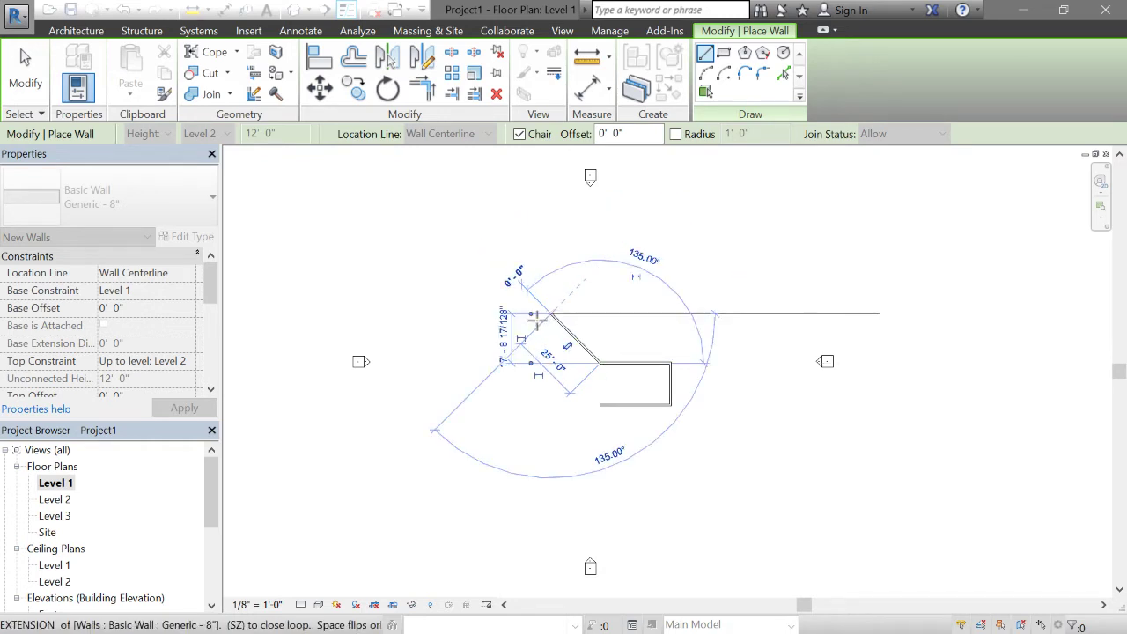
pyautogui.write('15')
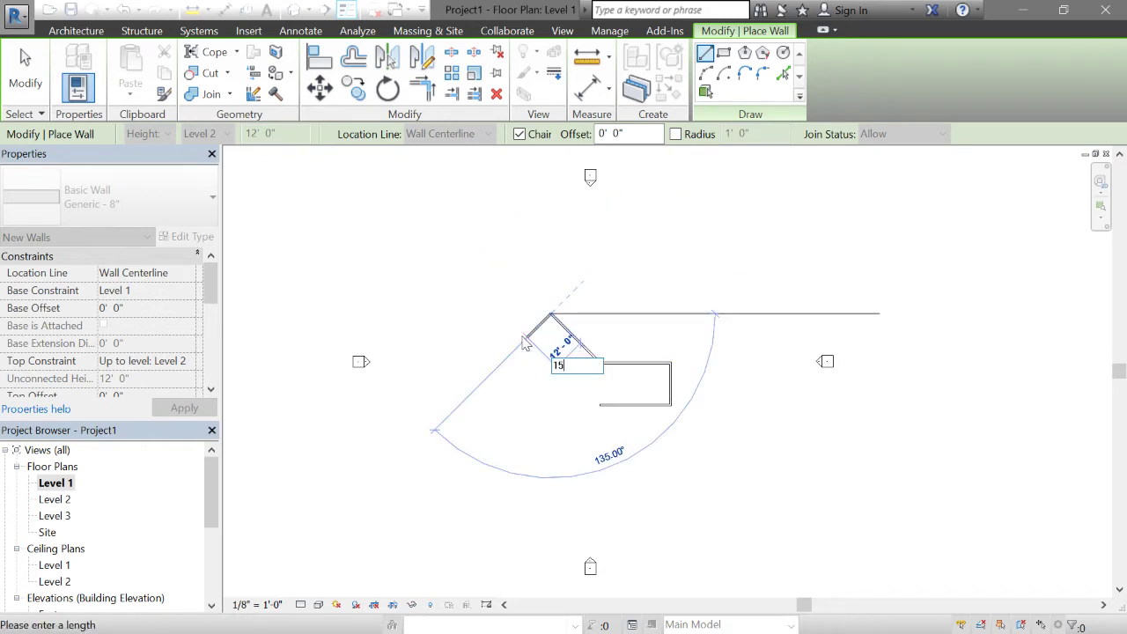
pyautogui.press('Return')
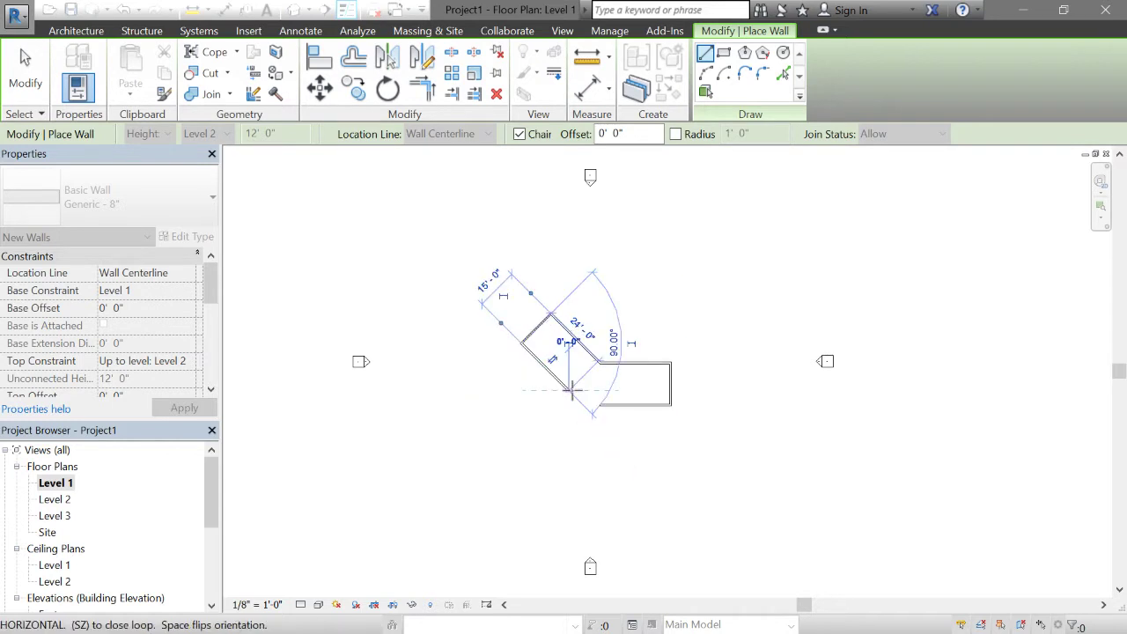
pyautogui.press('Escape')
pyautogui.press('Escape')
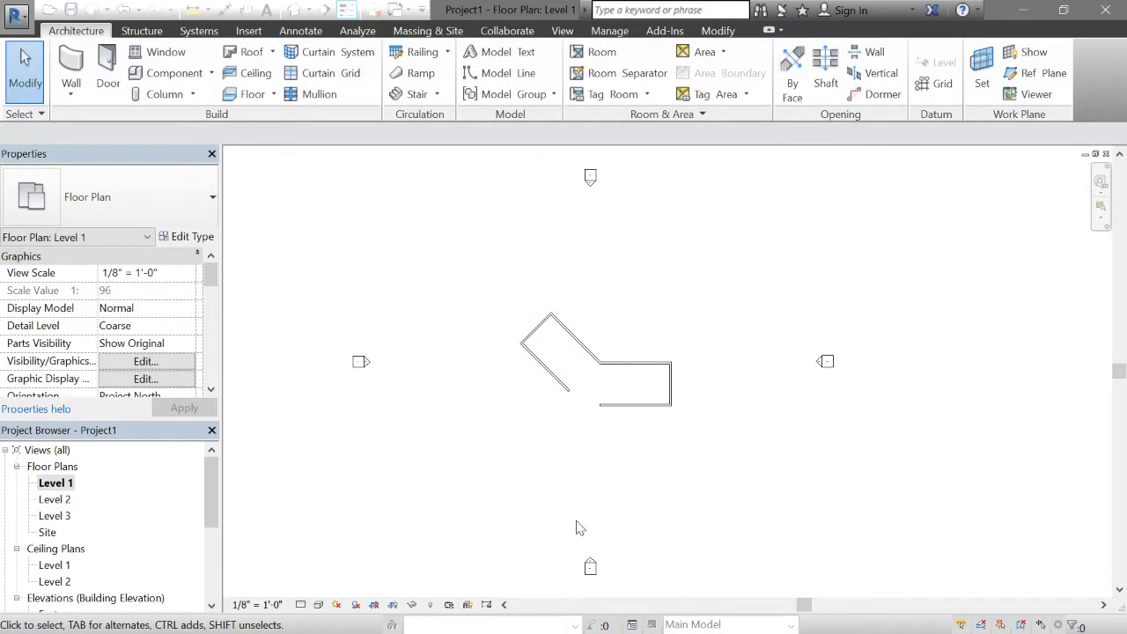
# Close the gap in the outline by trimming/extending the open diagonal wall and the lower horizontal wall to a corner.
pyautogui.scroll(1, 590, 401)
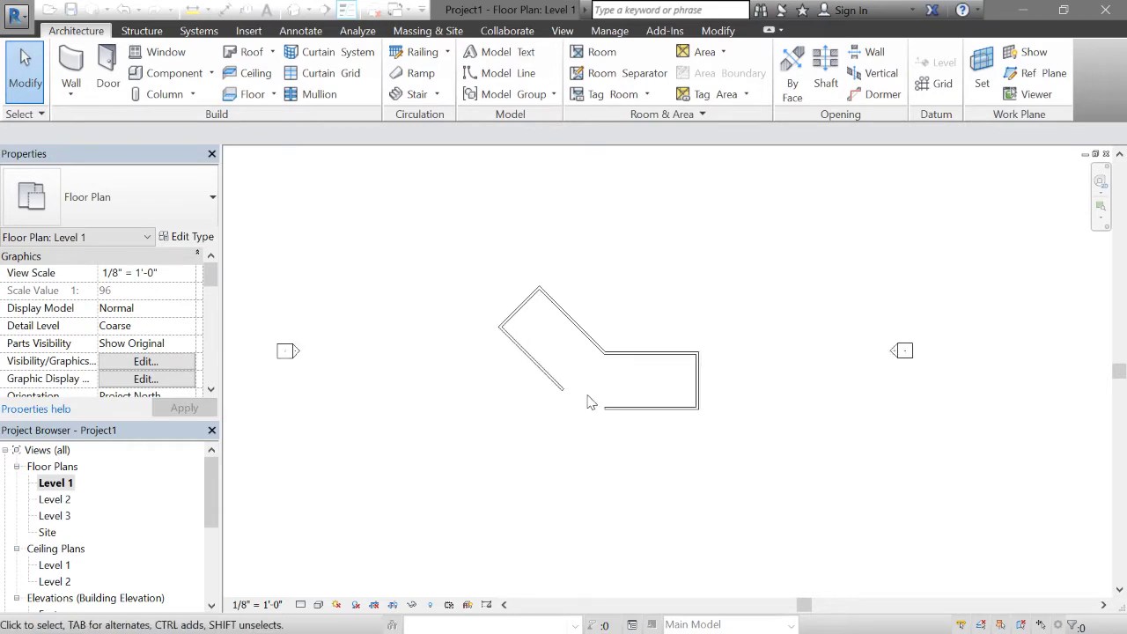
pyautogui.scroll(1, 589, 401)
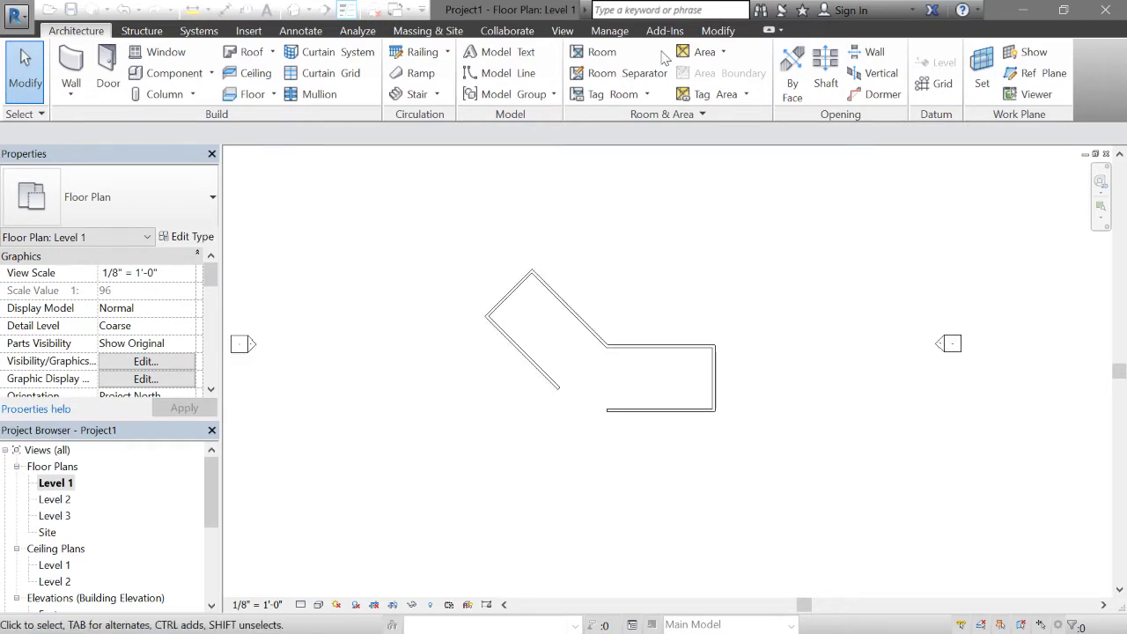
pyautogui.click(717, 31)
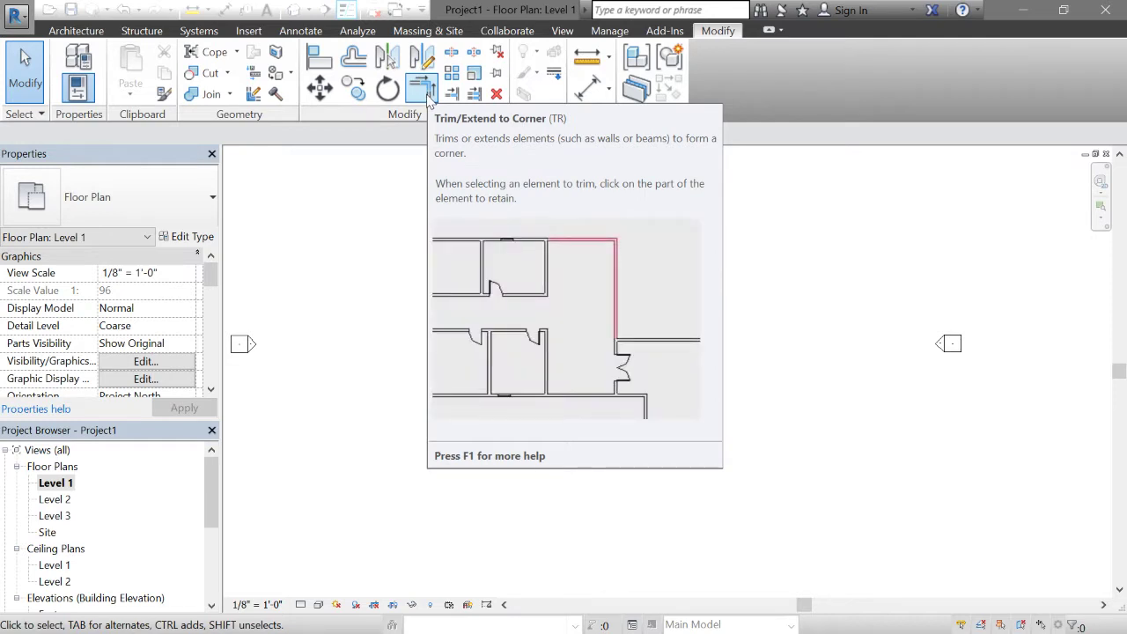
pyautogui.click(423, 89)
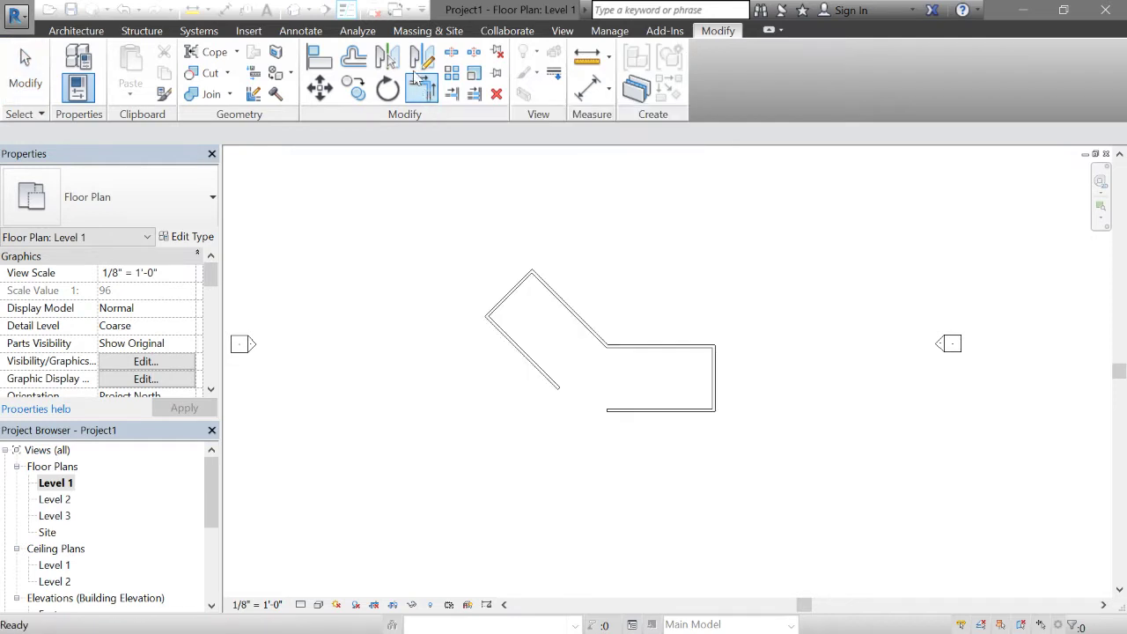
pyautogui.click(530, 361)
pyautogui.click(626, 415)
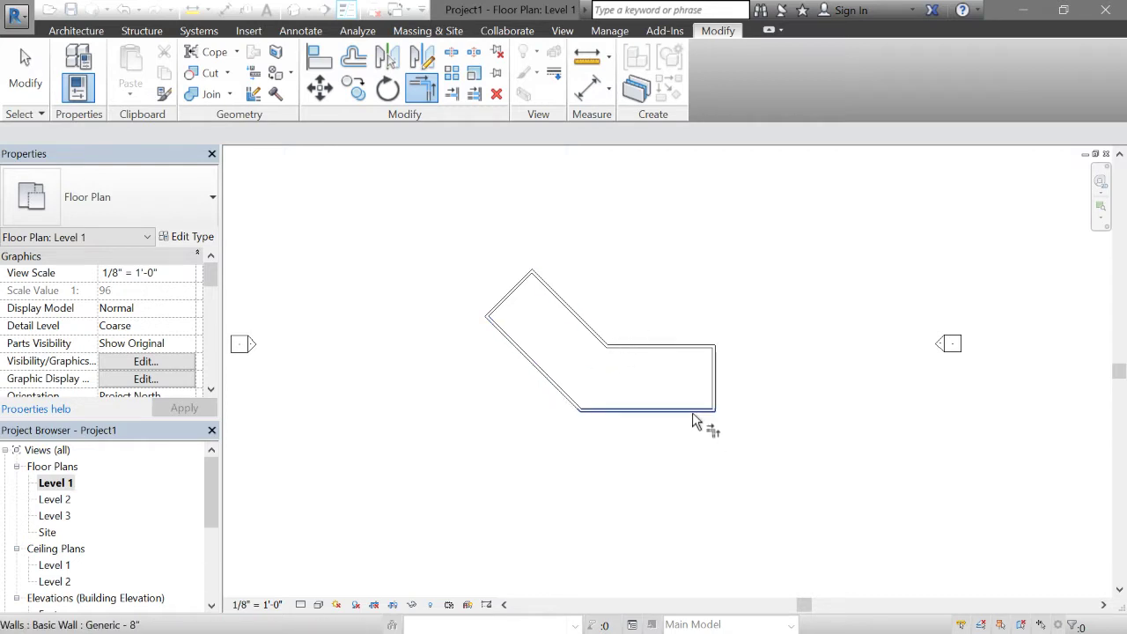
# Draw a Start-End-Radius arc wall with a radius of about 14' across the inner corner, from the upper diagonal wall to the upper horizontal wall.
pyautogui.press('Escape')
pyautogui.press('Escape')
pyautogui.scroll(1, 637, 346)
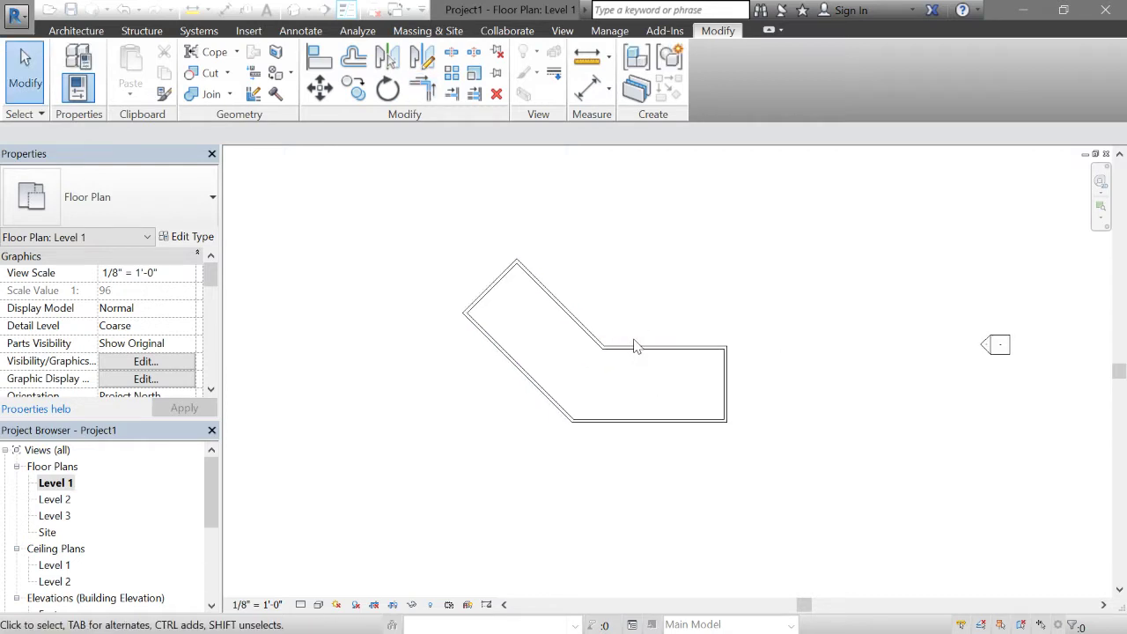
pyautogui.scroll(2, 637, 346)
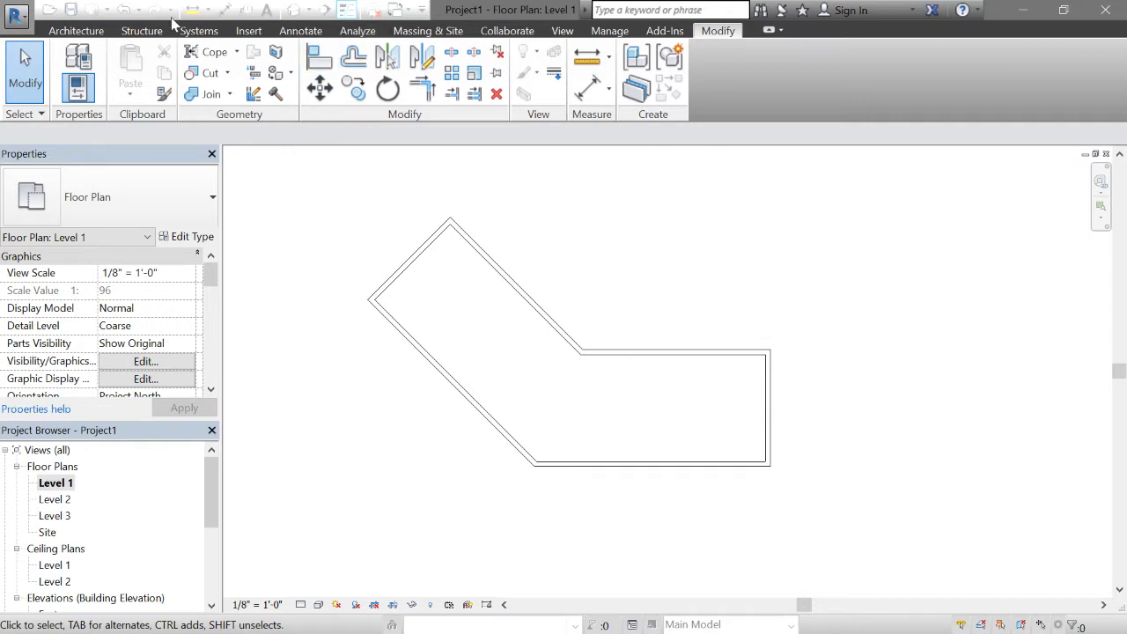
pyautogui.click(86, 34)
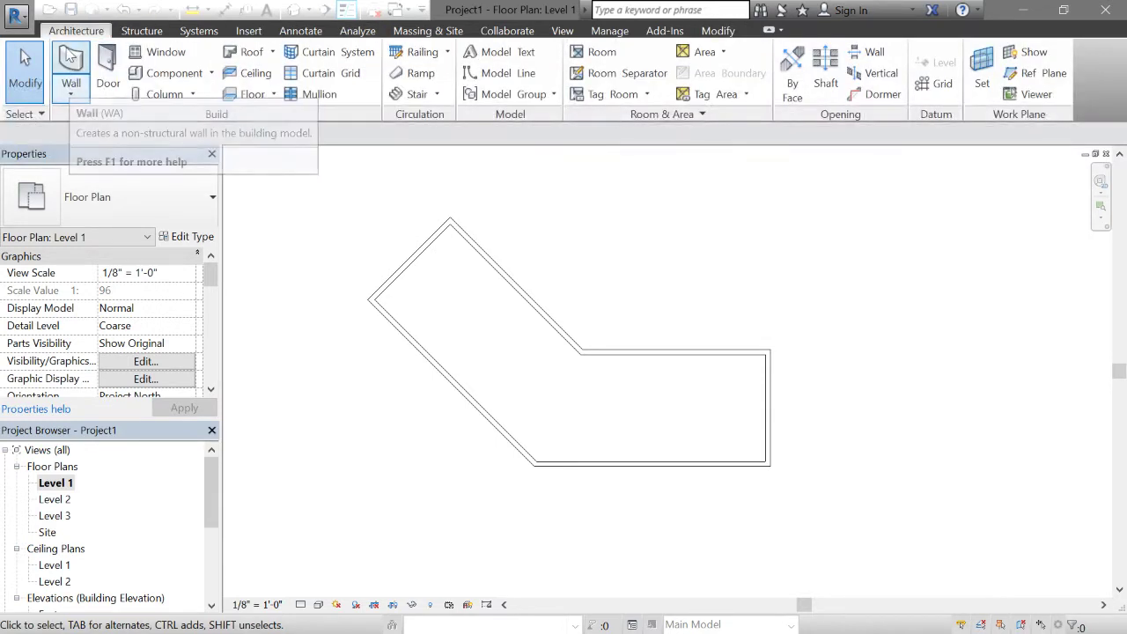
pyautogui.click(70, 60)
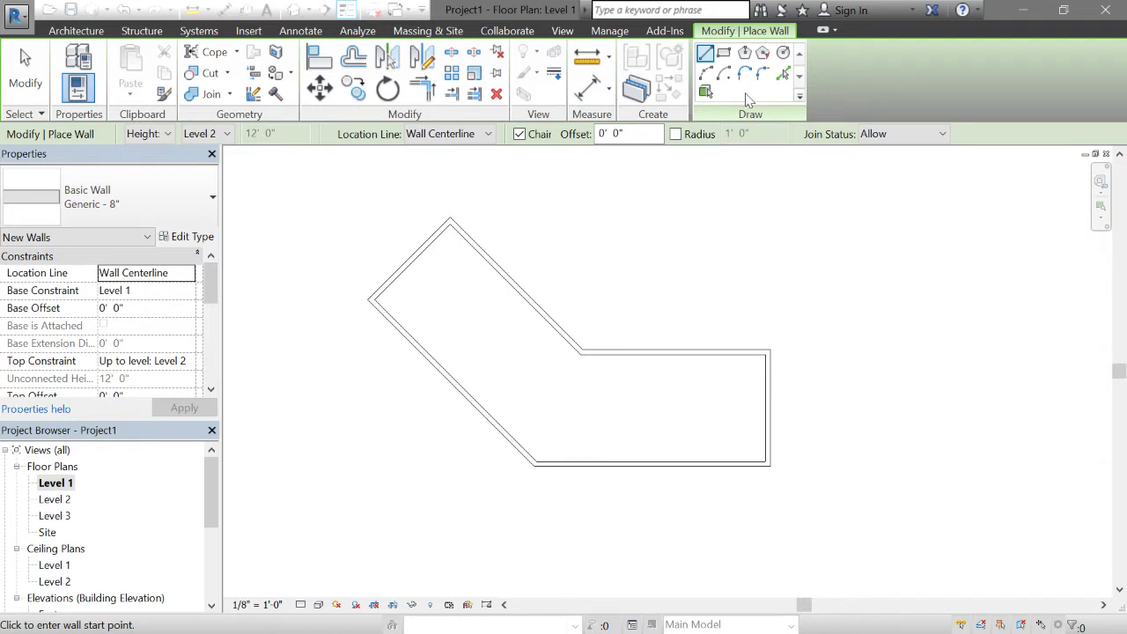
pyautogui.click(705, 73)
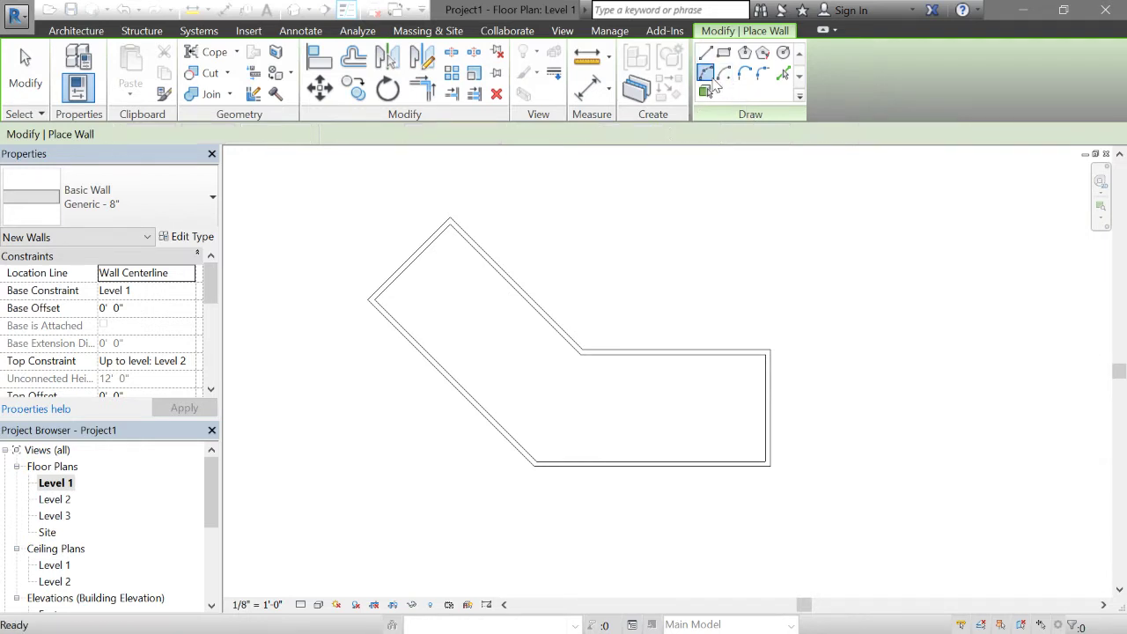
pyautogui.click(518, 288)
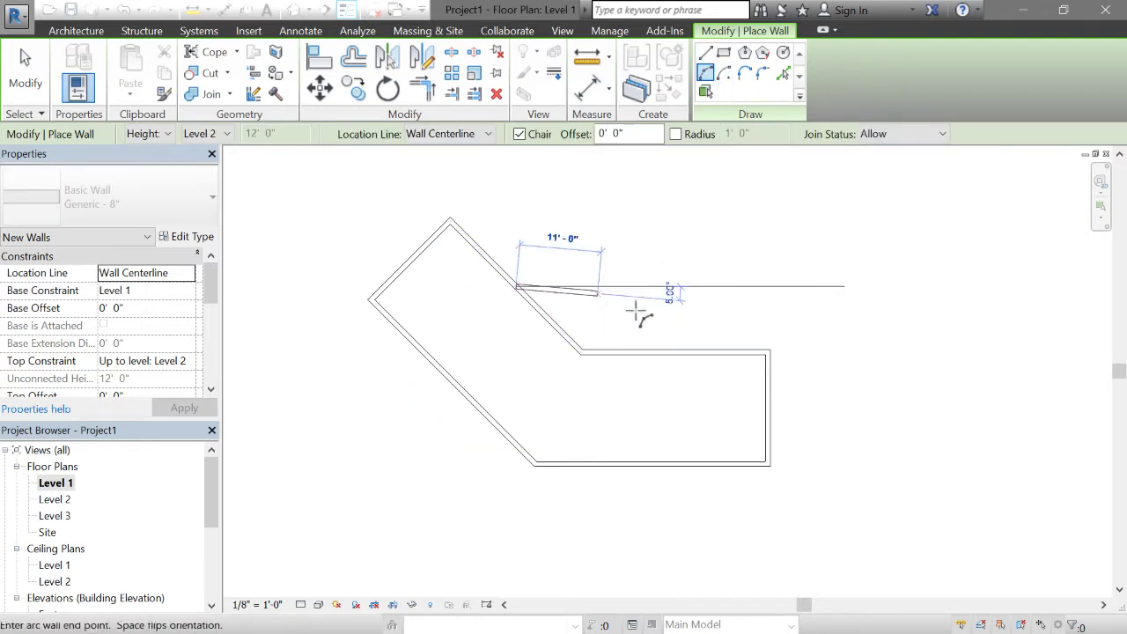
pyautogui.click(675, 351)
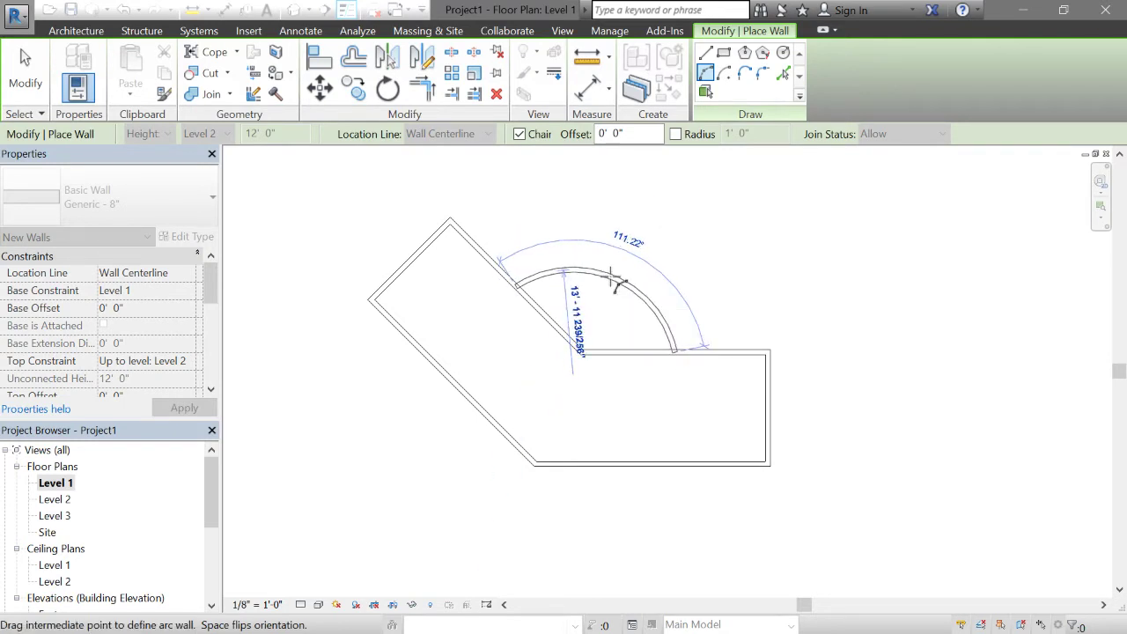
pyautogui.click(613, 282)
pyautogui.press('Escape')
pyautogui.press('Escape')
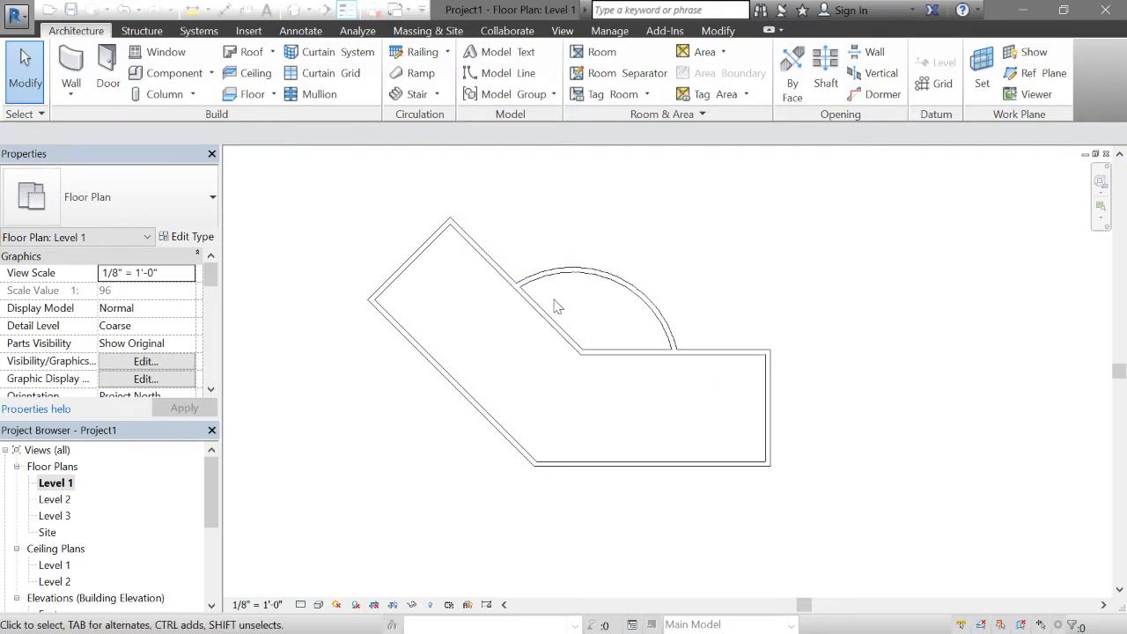
# Trim the arc wall to corners with the upper diagonal wall and the upper horizontal wall, removing the old inner corner.
pyautogui.click(717, 30)
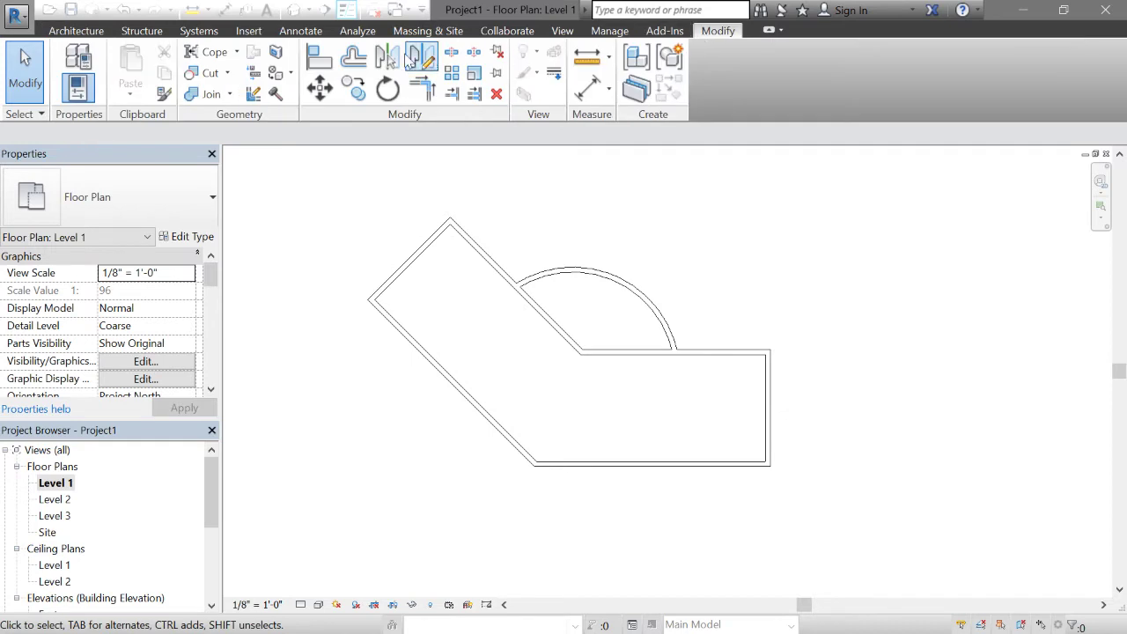
pyautogui.click(421, 87)
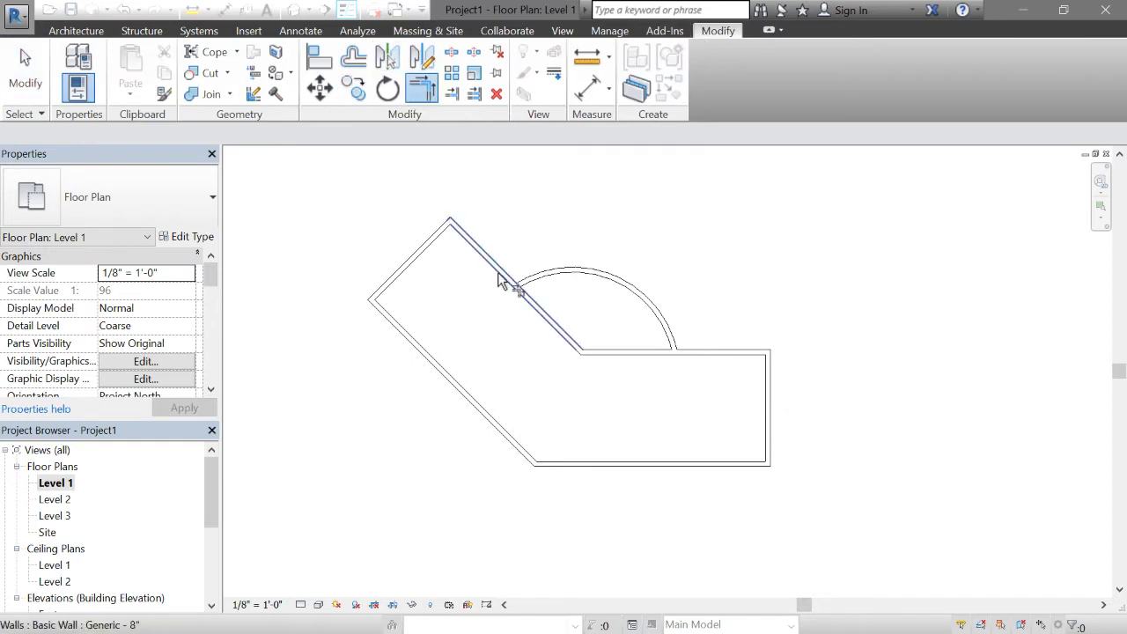
pyautogui.click(506, 282)
pyautogui.click(542, 275)
pyautogui.click(692, 354)
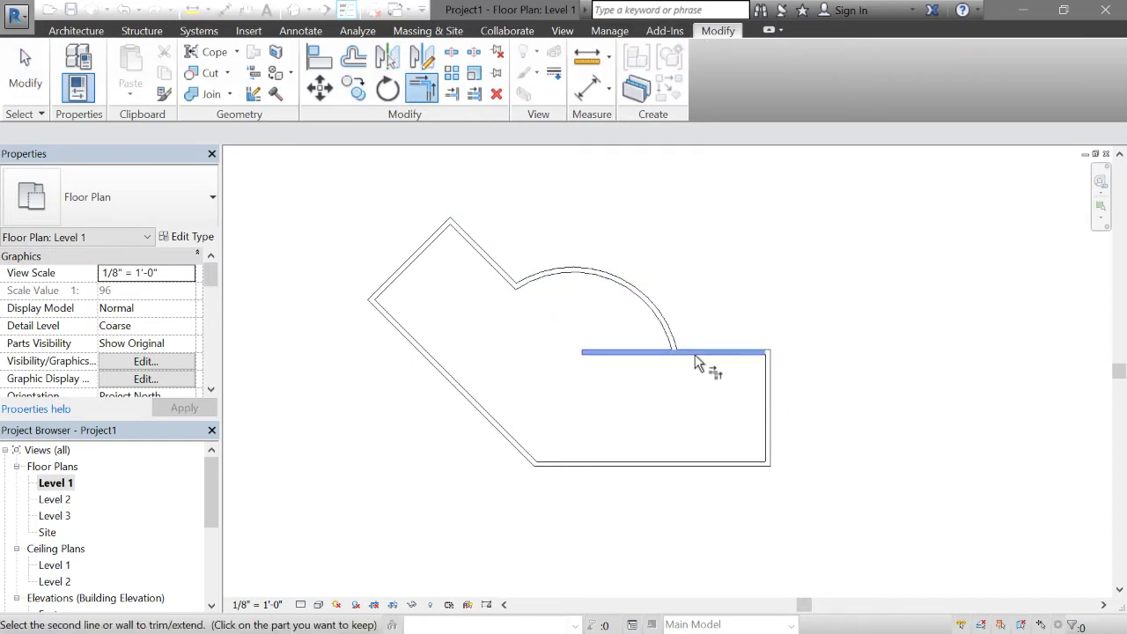
pyautogui.click(672, 341)
pyautogui.press('Escape')
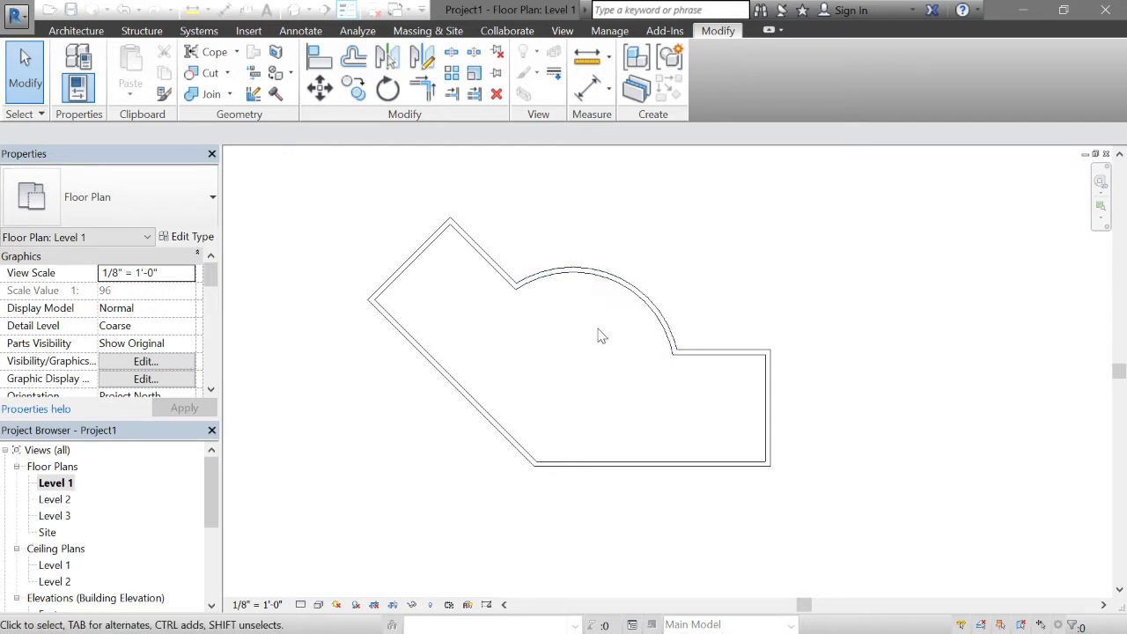
# Change the arc wall's type to Curtain Wall 1.
pyautogui.click(584, 275)
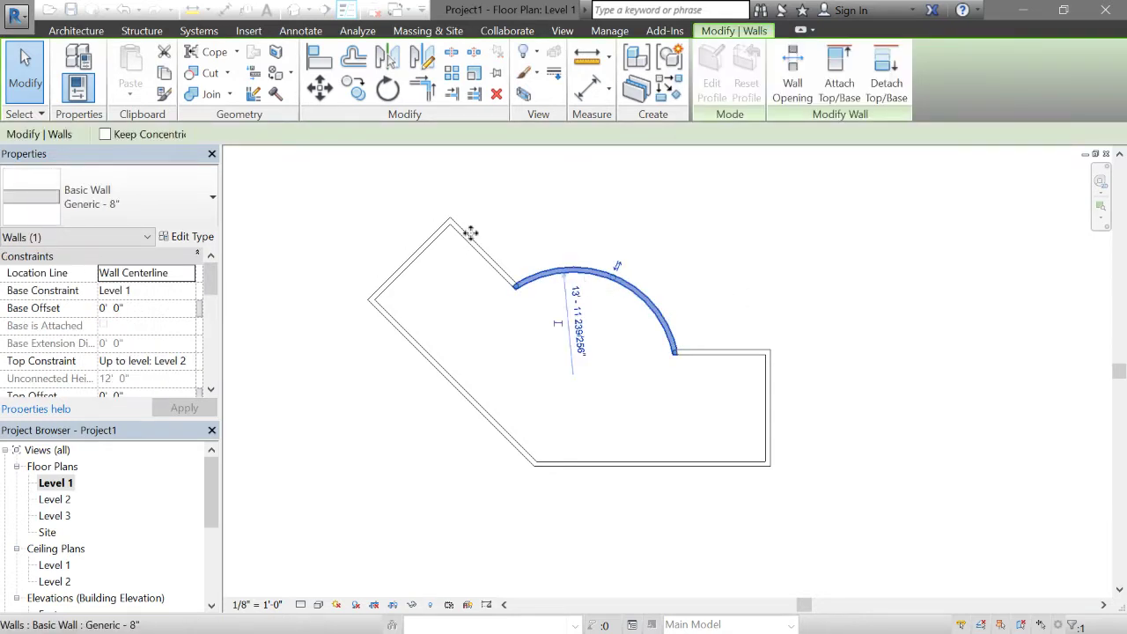
pyautogui.click(130, 202)
pyautogui.scroll(-5, 125, 447)
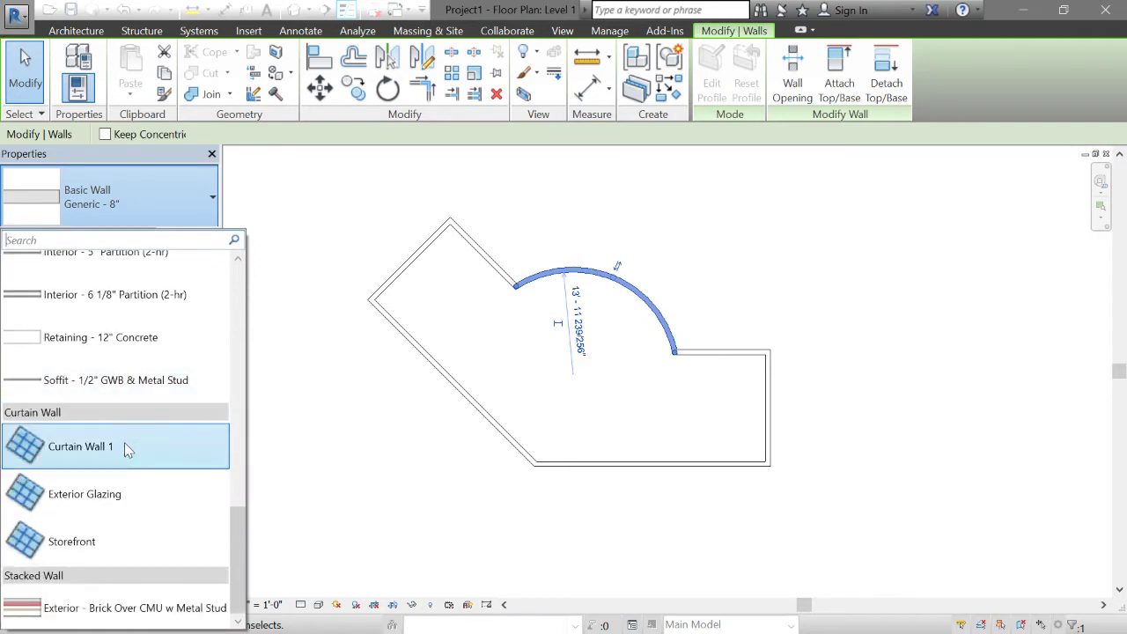
pyautogui.click(124, 446)
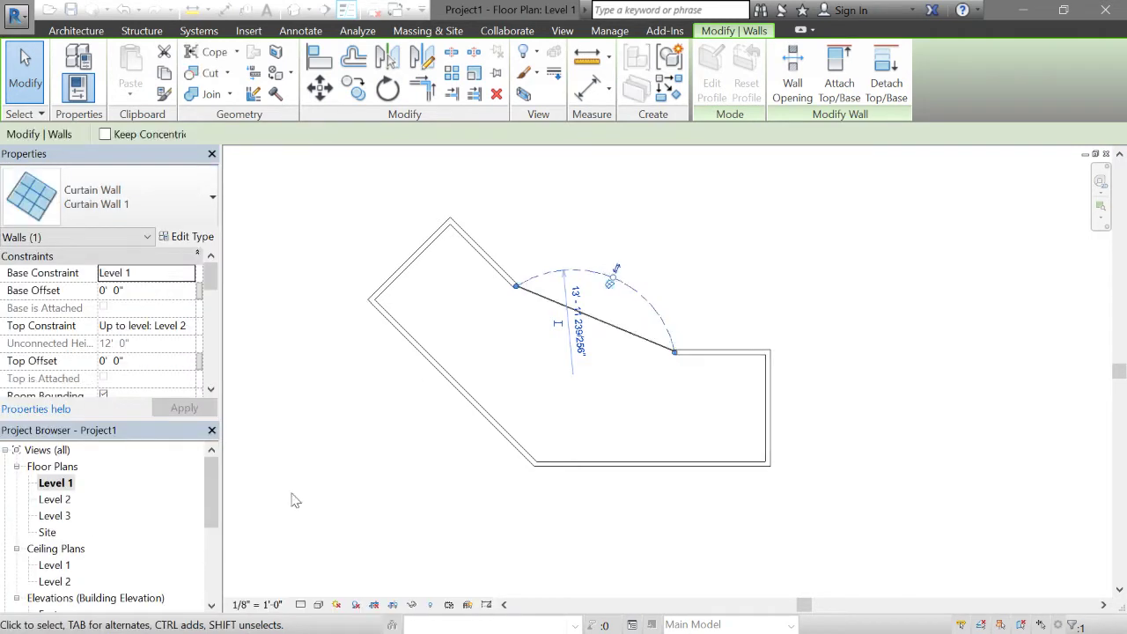
pyautogui.click(381, 521)
pyautogui.click(596, 323)
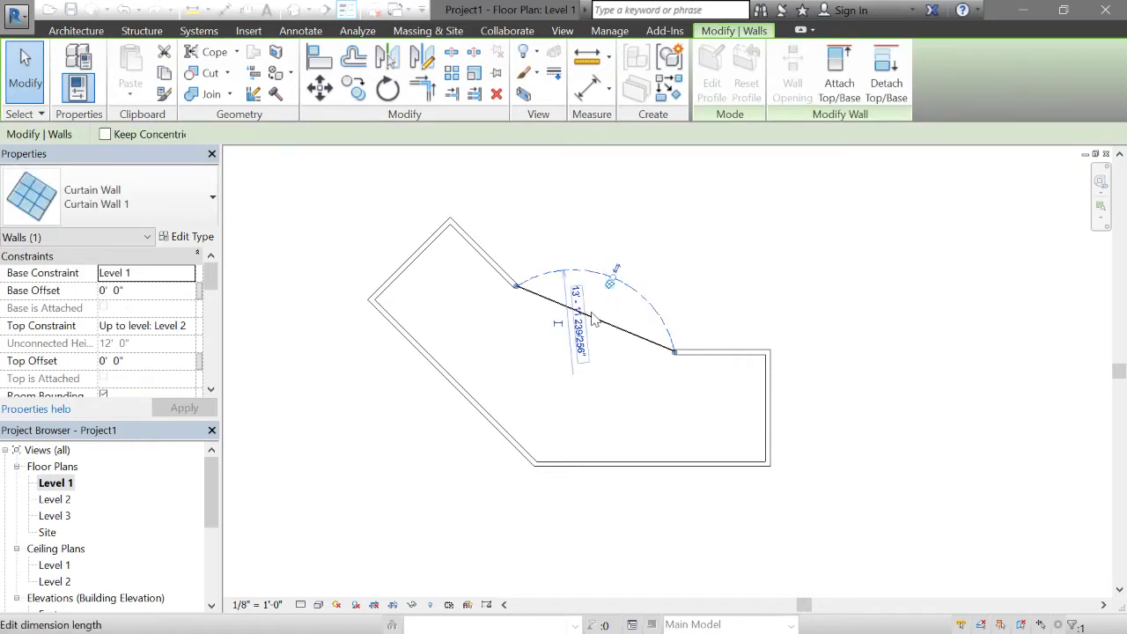
pyautogui.click(413, 258)
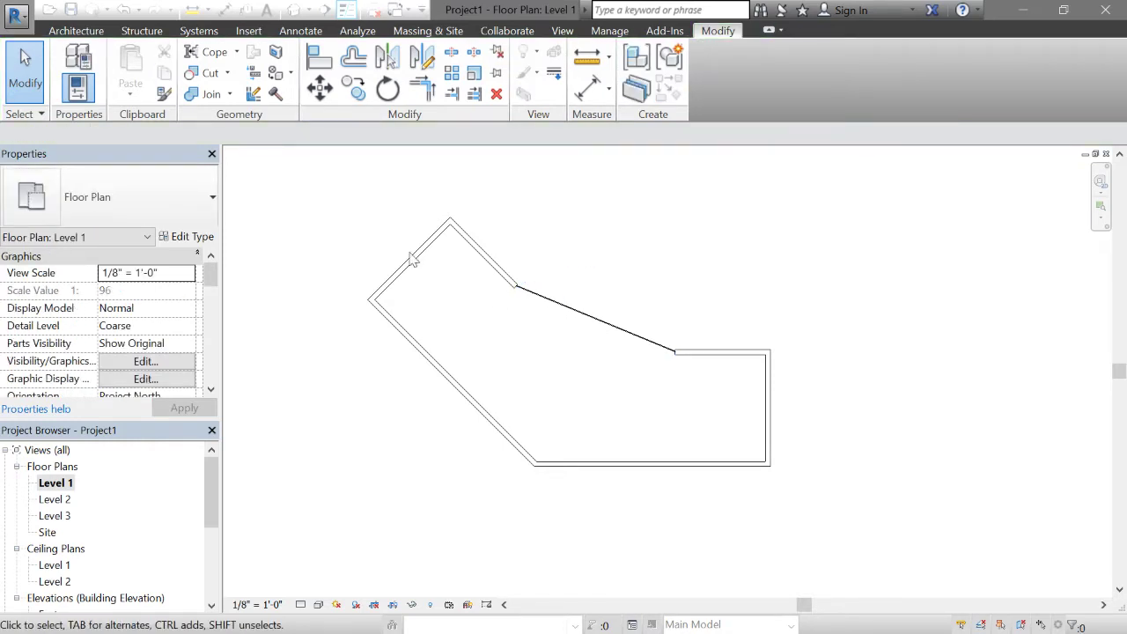
# Open the 3D view and, for the Curtain Wall 1 type, set the vertical grid to Fixed Distance with 3' 0" spacing.
pyautogui.click(293, 8)
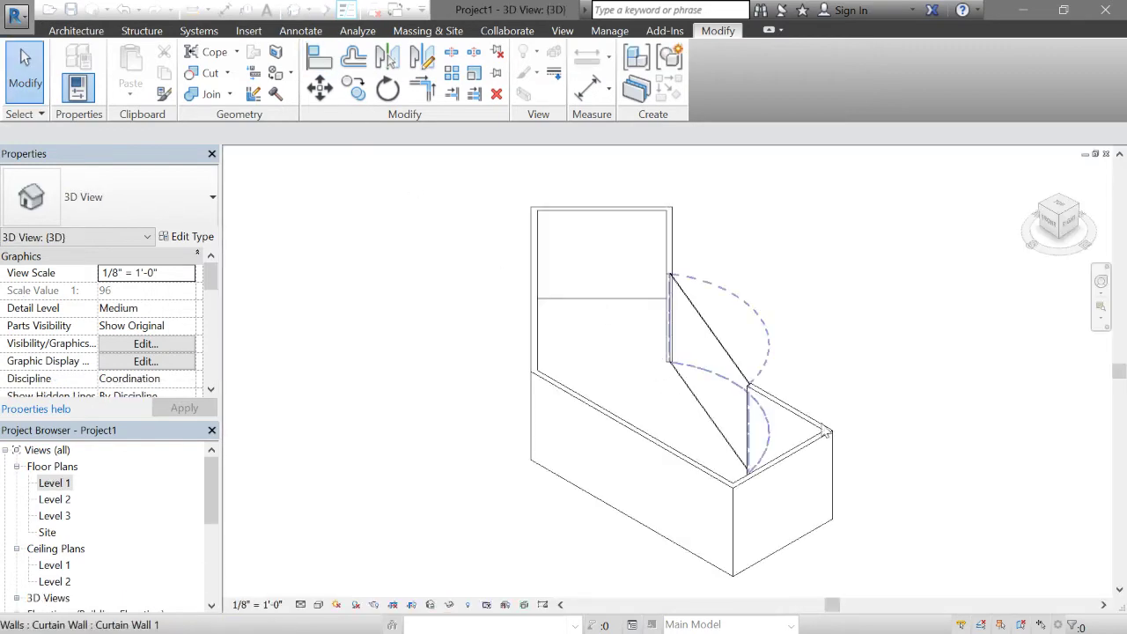
pyautogui.click(1044, 220)
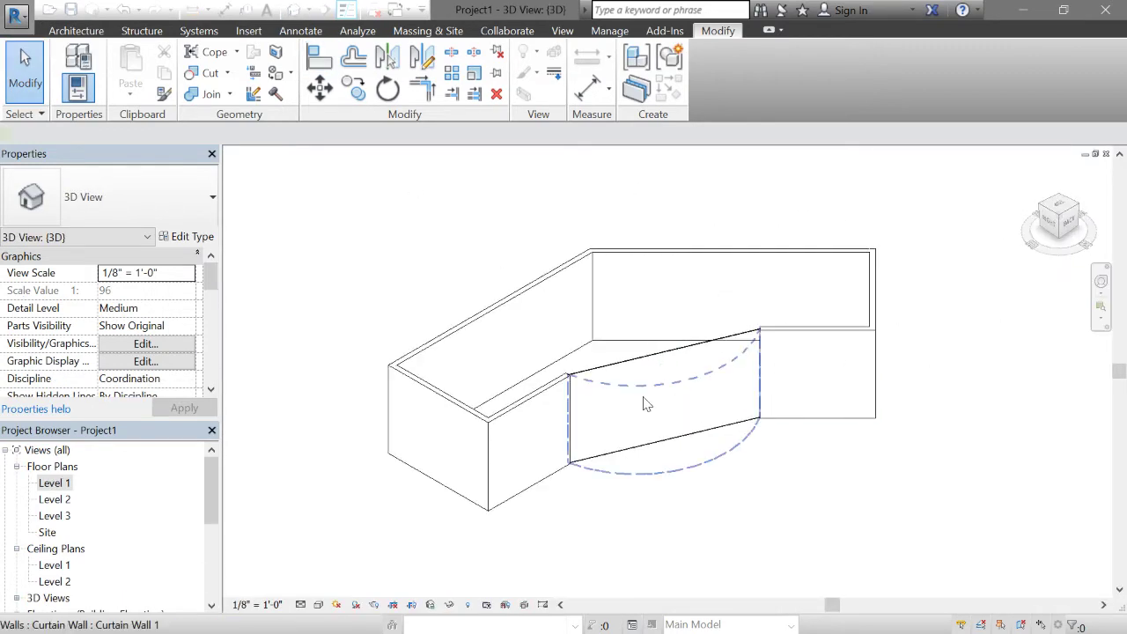
pyautogui.click(646, 403)
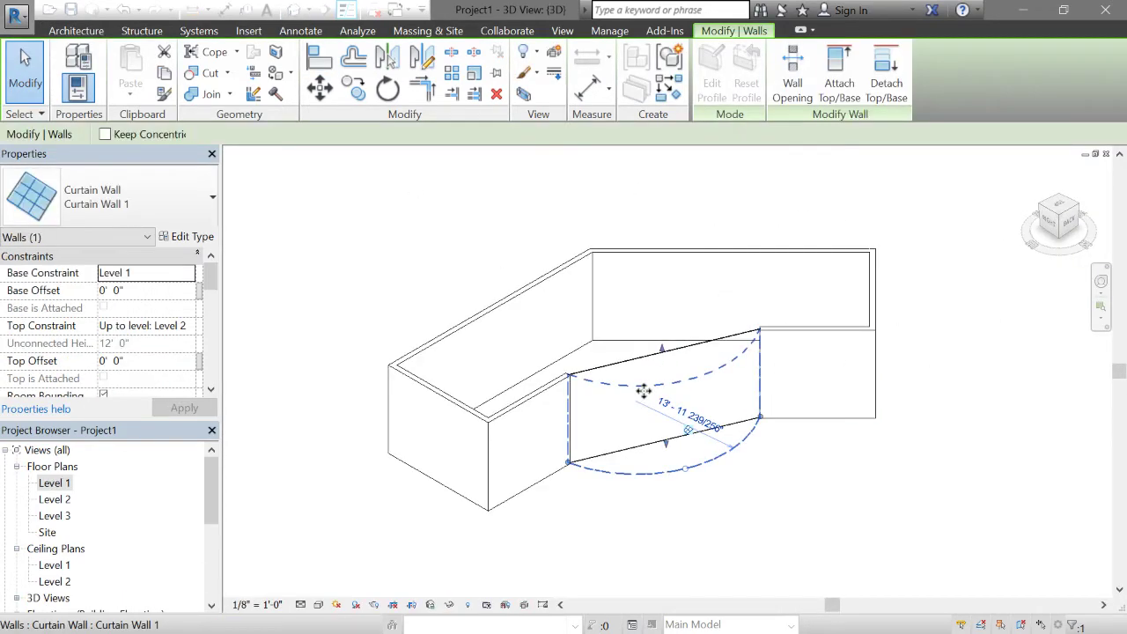
pyautogui.click(202, 236)
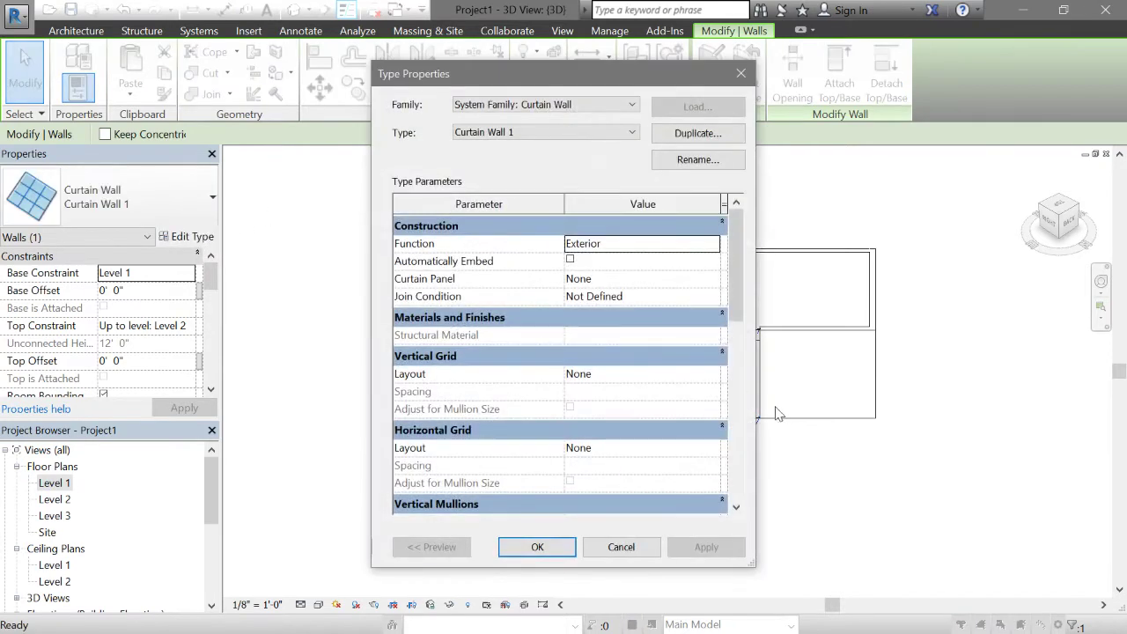
pyautogui.click(712, 373)
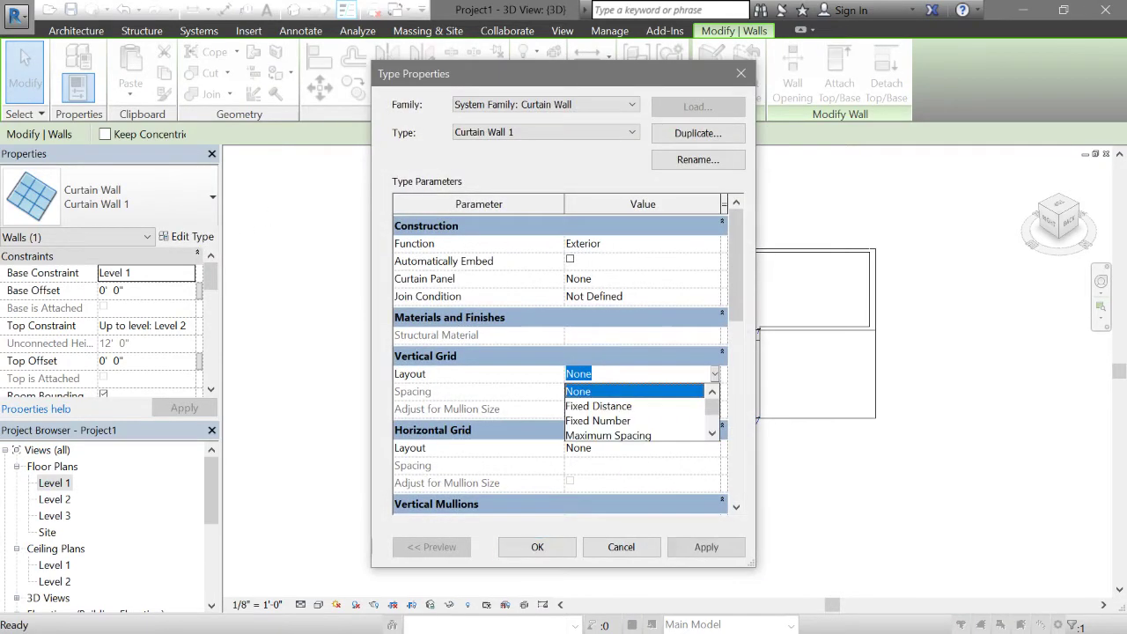
pyautogui.click(618, 407)
pyautogui.click(627, 393)
pyautogui.moveTo(573, 392); pyautogui.dragTo(566, 392)
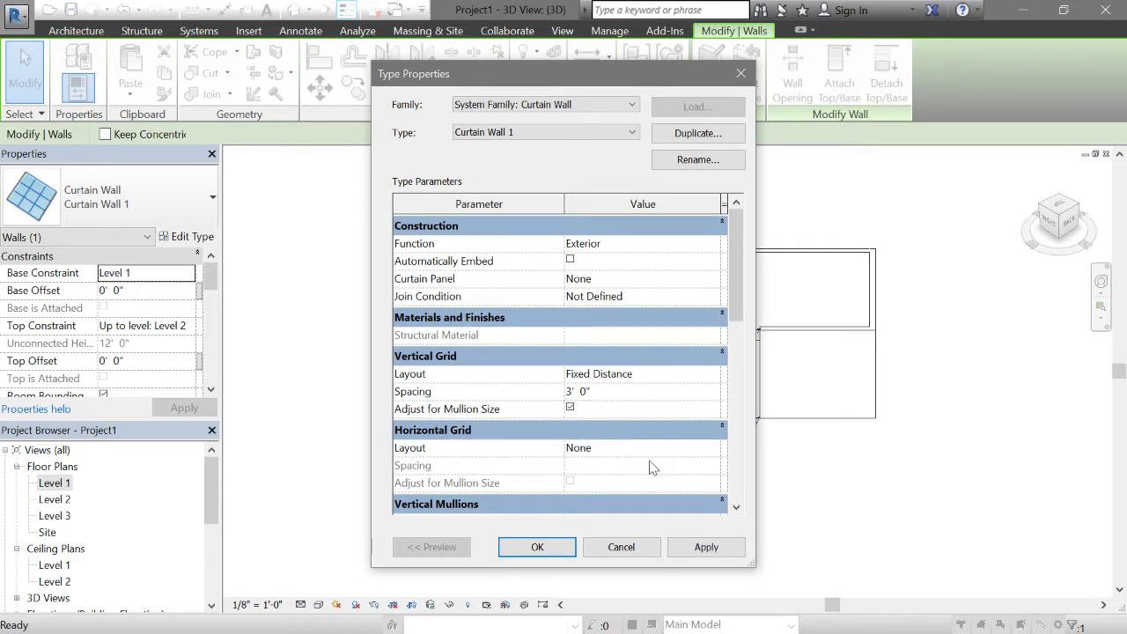
# Set the curtain wall type's horizontal grid layout to Fixed Distance, adjust its spacing and accept the type properties.
pyautogui.click(715, 448)
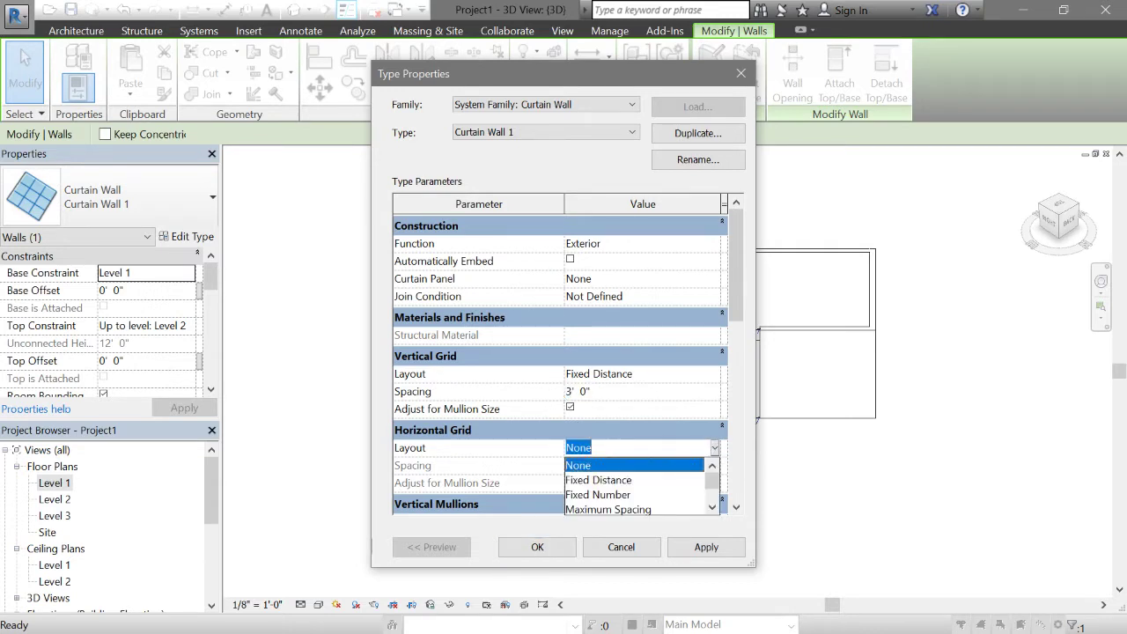
pyautogui.click(616, 479)
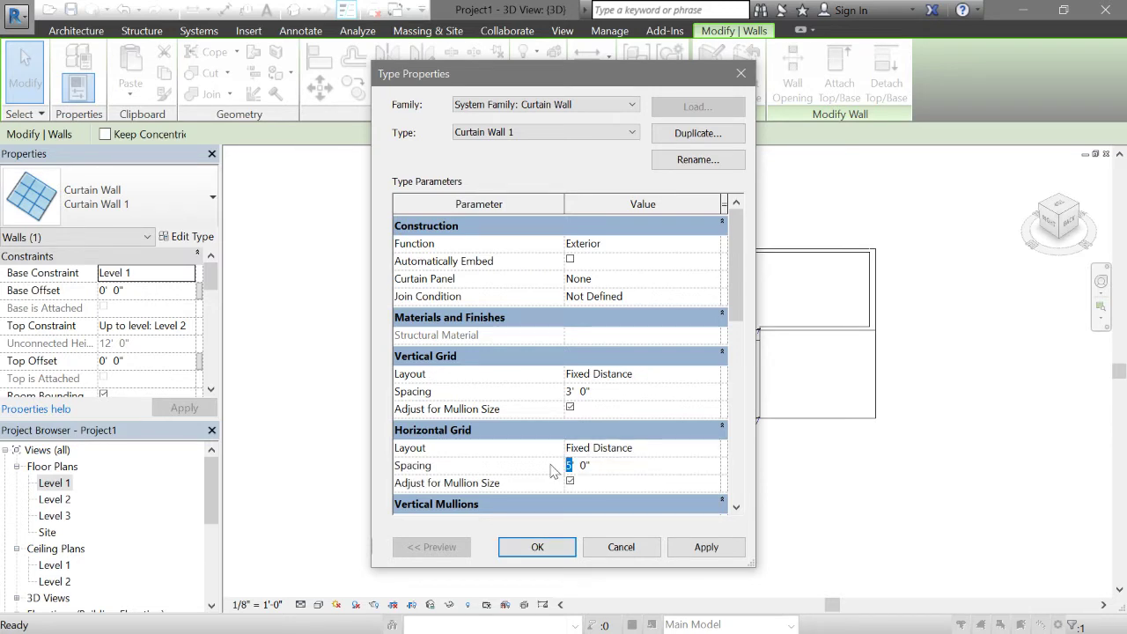
pyautogui.click(564, 549)
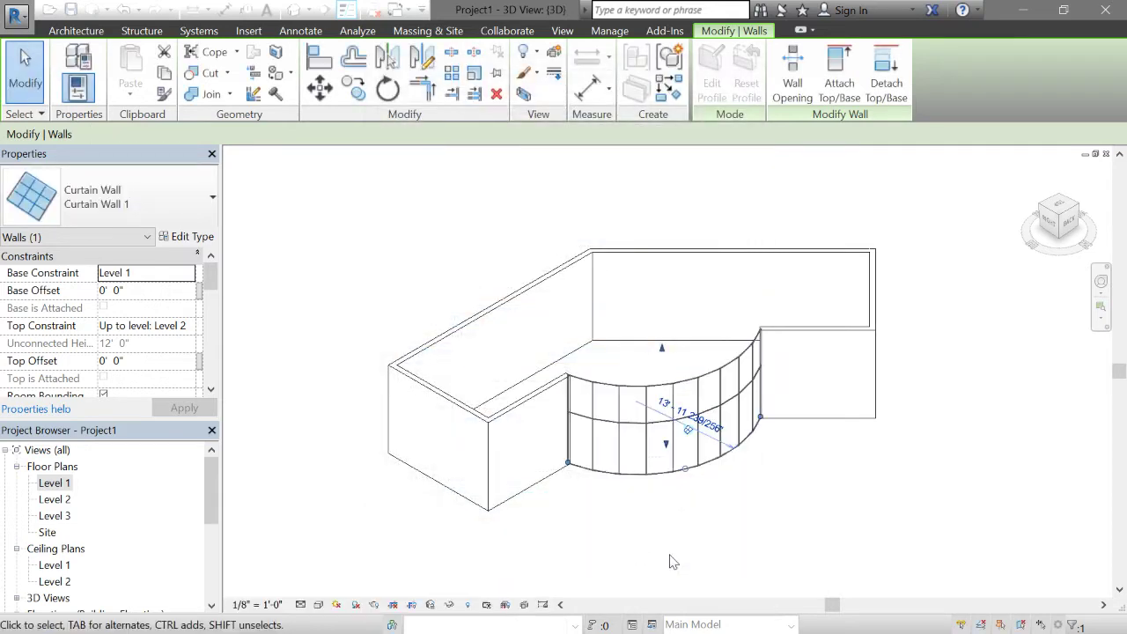
pyautogui.click(641, 542)
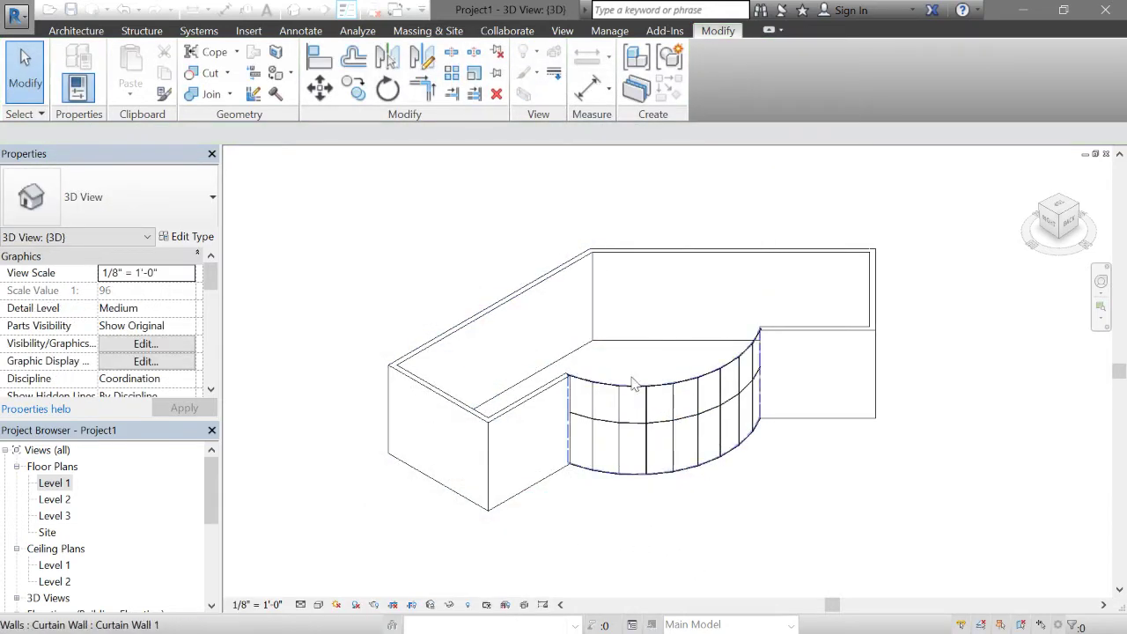
# Set the 3D view's detail level to Fine and its visual style to Shaded.
pyautogui.click(301, 605)
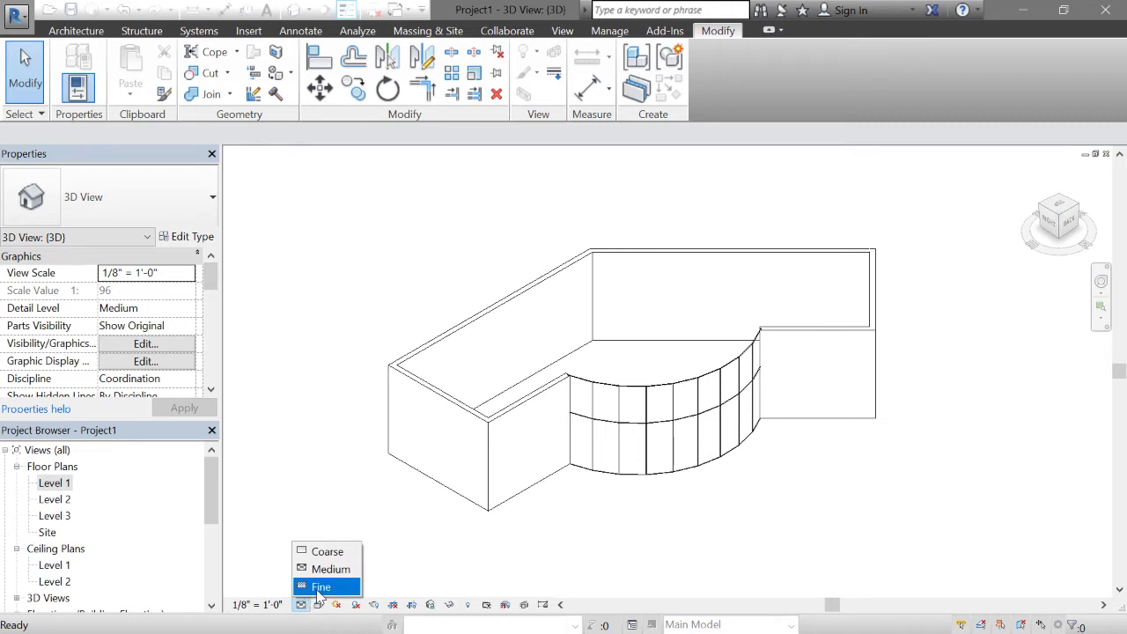
pyautogui.click(320, 588)
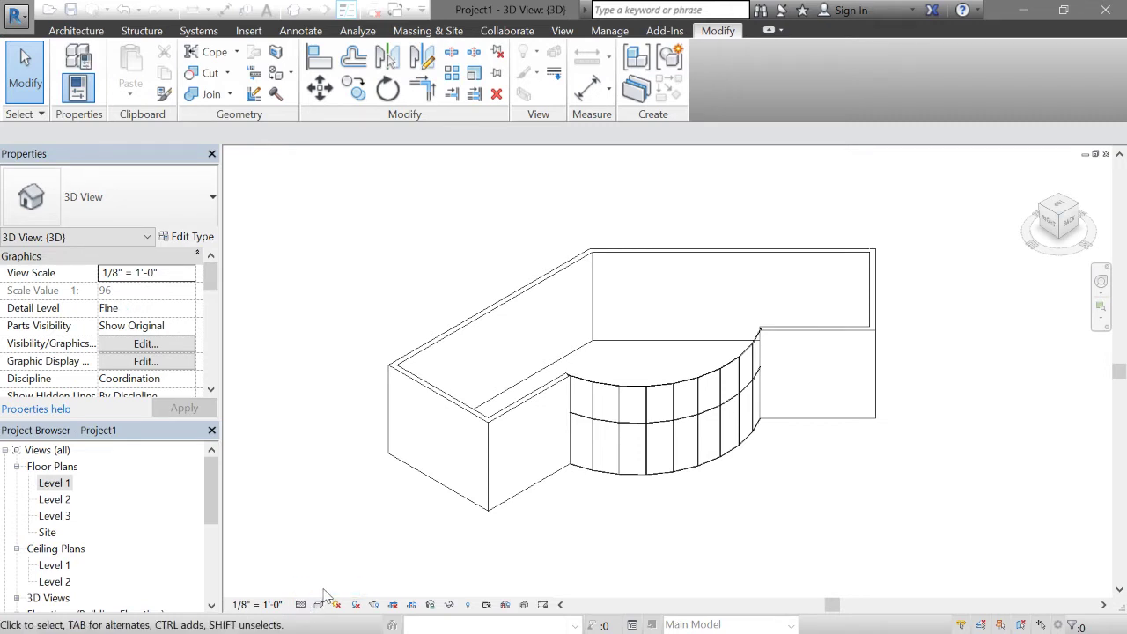
pyautogui.click(301, 606)
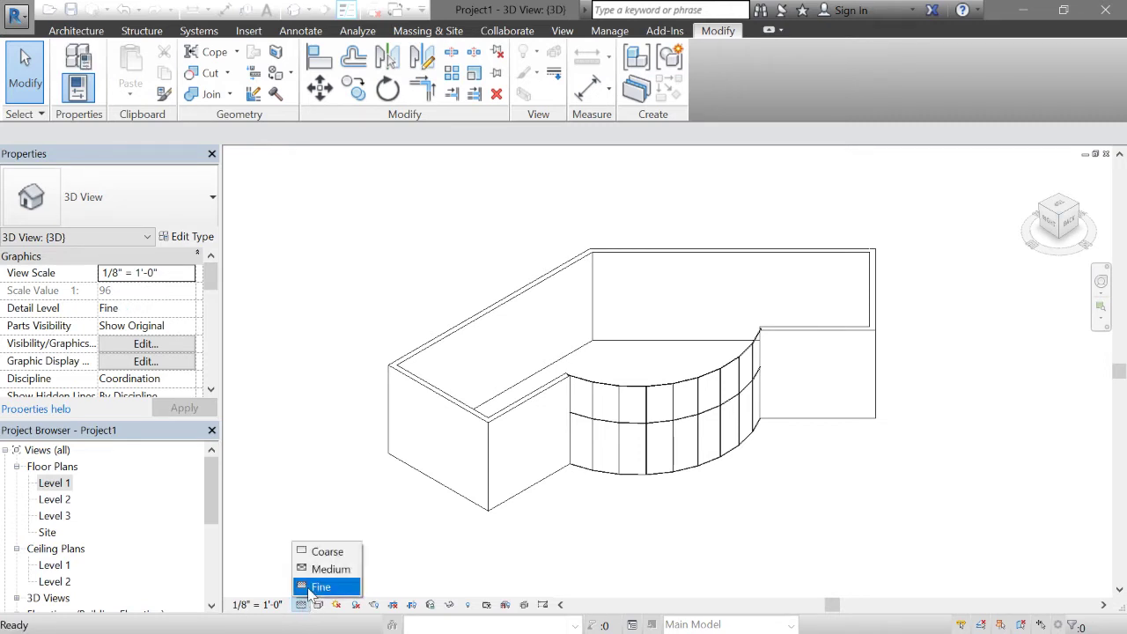
pyautogui.click(317, 605)
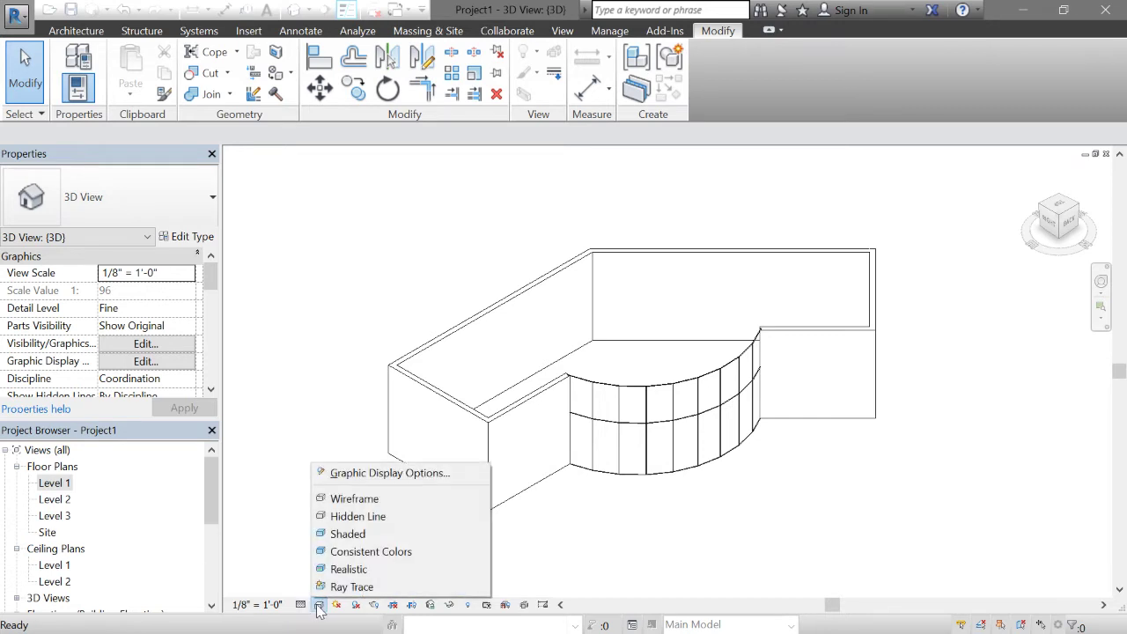
pyautogui.click(339, 531)
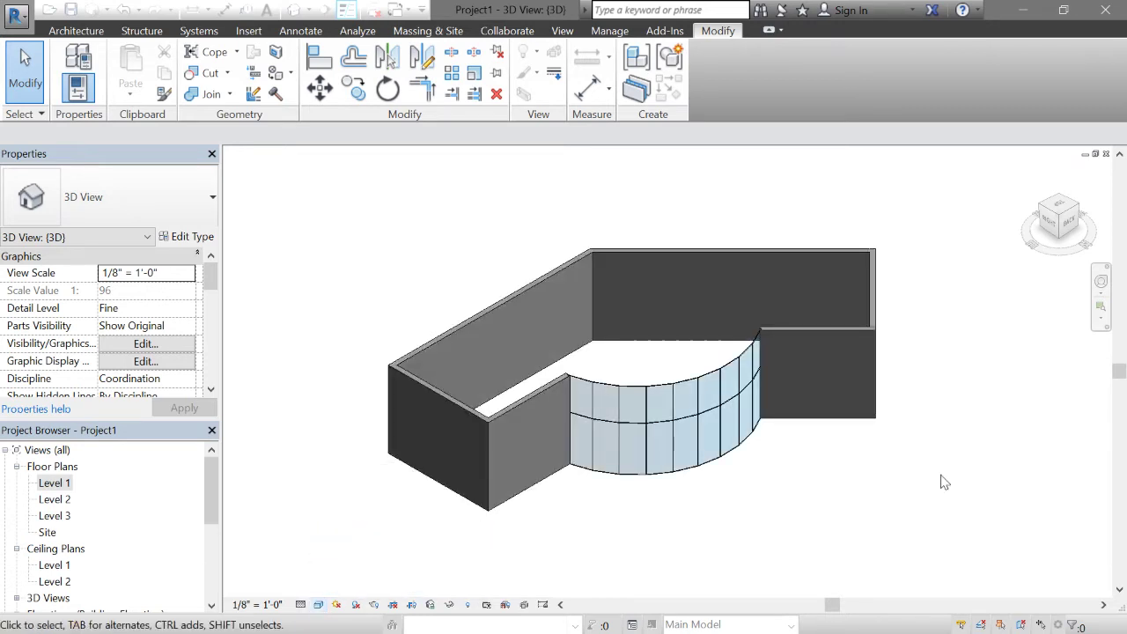
pyautogui.keyDown('shift'); pyautogui.moveTo(962, 476); pyautogui.dragTo(799, 475, button='middle'); pyautogui.keyUp('shift')
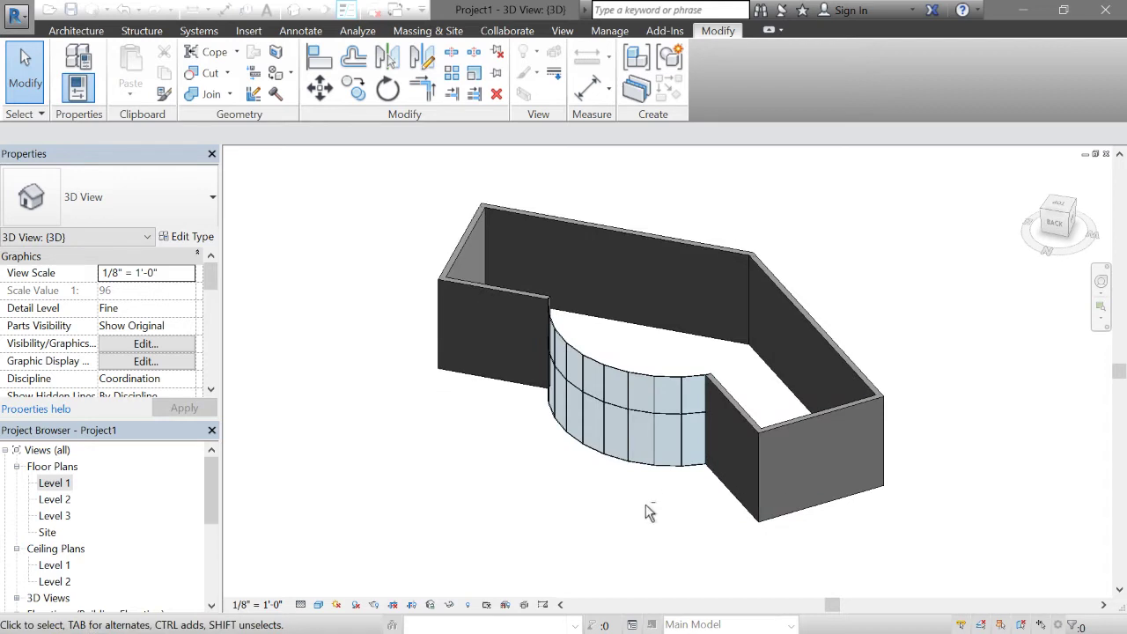
pyautogui.keyDown('shift'); pyautogui.moveTo(649, 512); pyautogui.dragTo(783, 534, button='middle'); pyautogui.keyUp('shift')
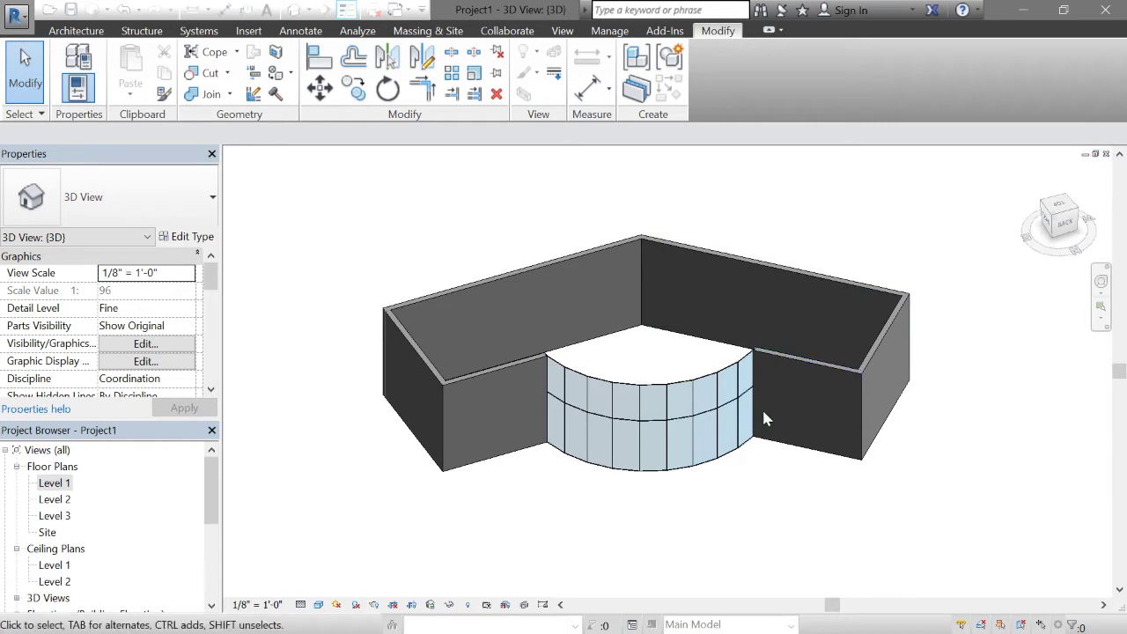
pyautogui.scroll(5, 666, 523)
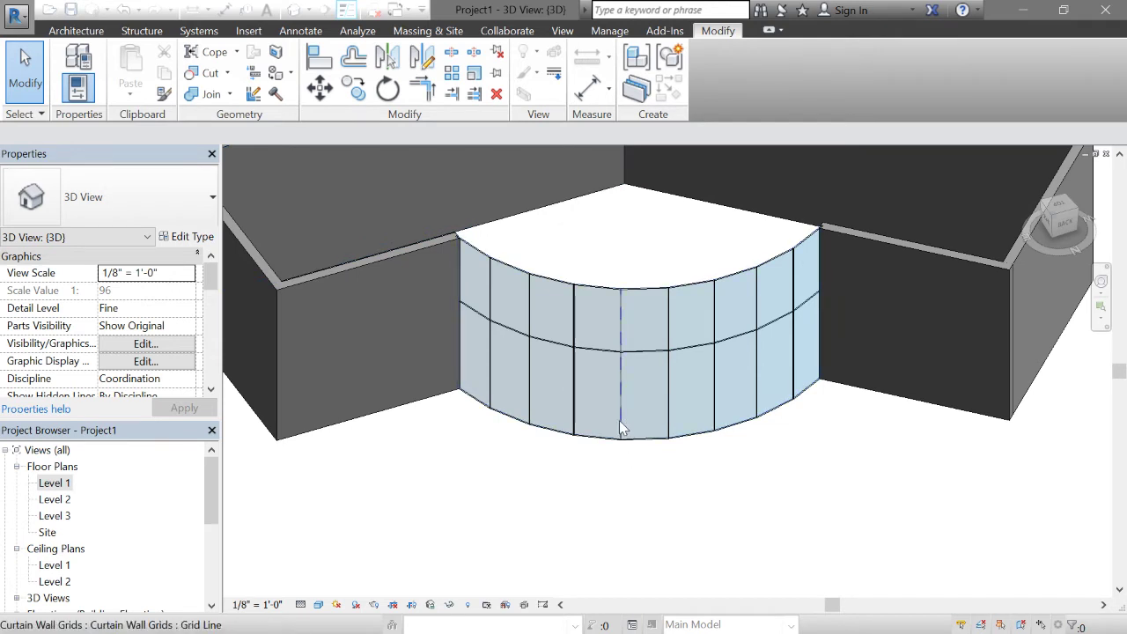
pyautogui.click(78, 32)
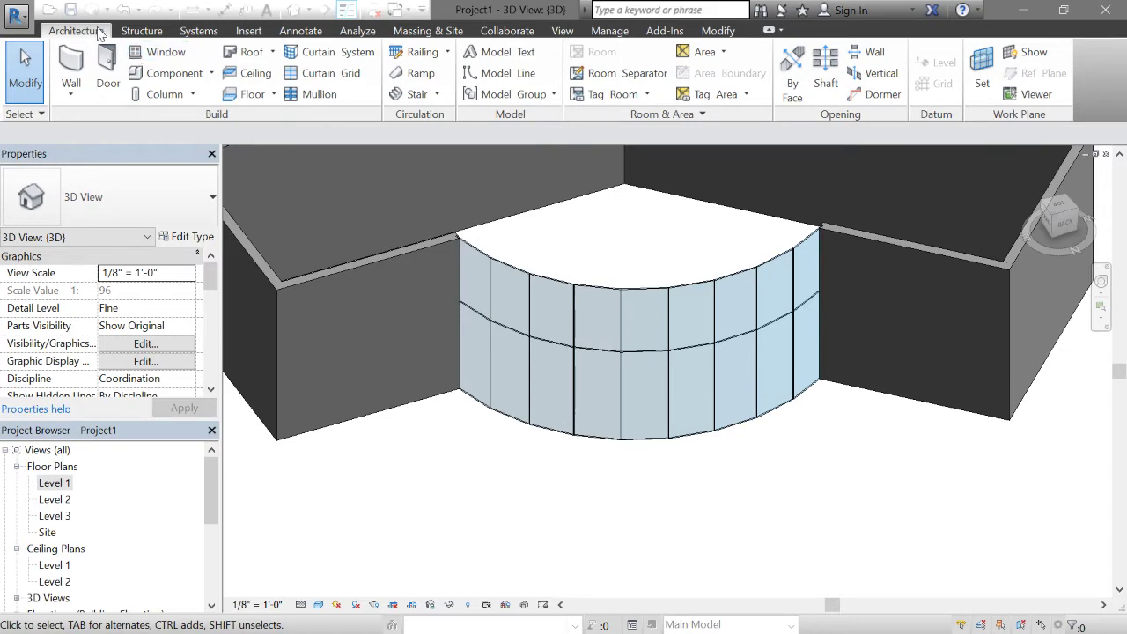
pyautogui.click(106, 59)
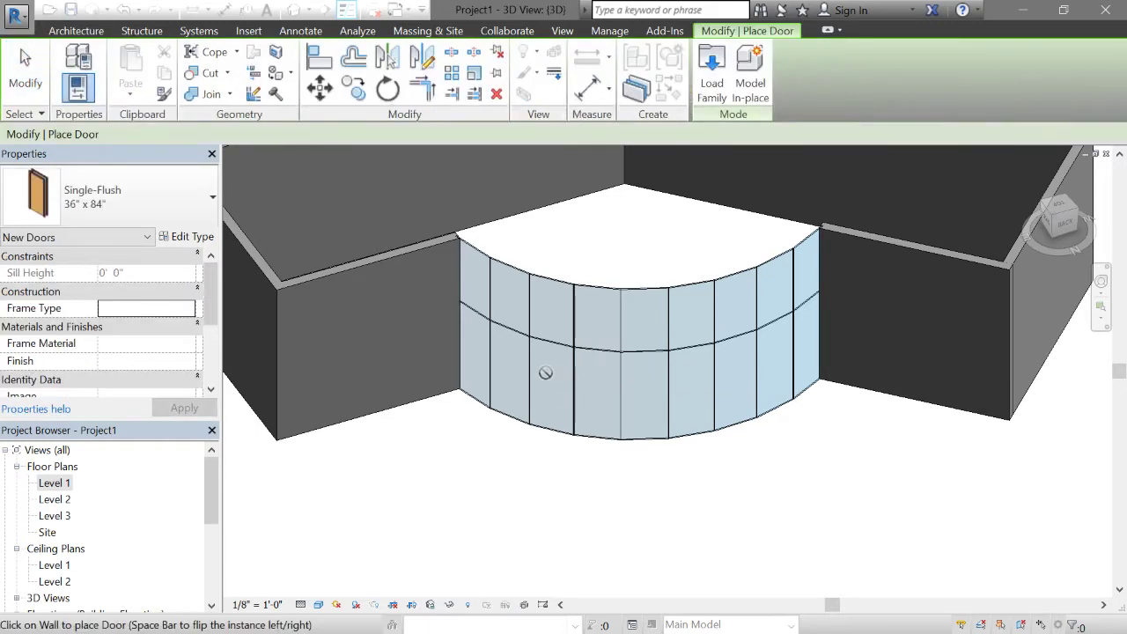
pyautogui.press('Escape')
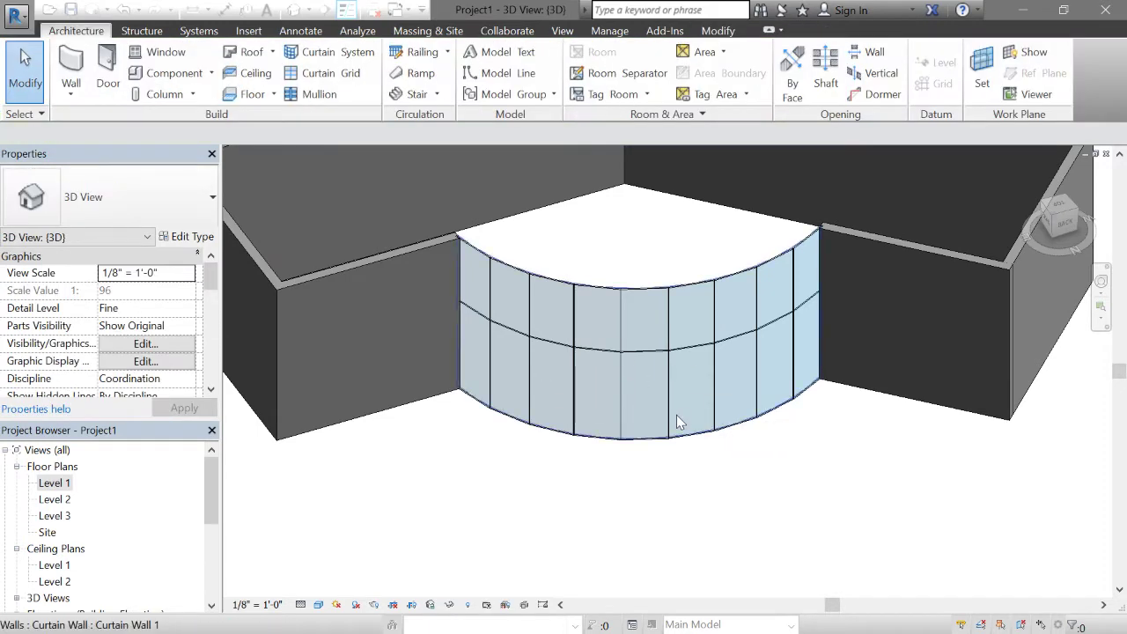
# Load the Door-Curtain-Wall-Double-Glass, Door-Curtain-Wall-Double-Storefront and Door-Curtain-Wall-Single-Glass families from the Doors folder of the US Imperial library.
pyautogui.click(249, 31)
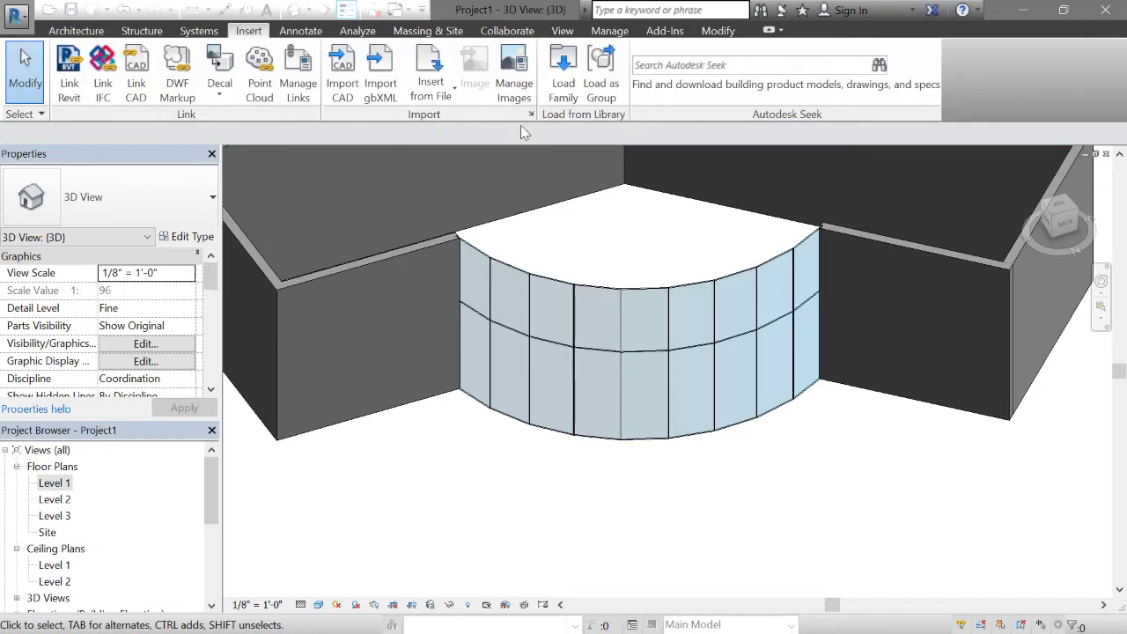
pyautogui.click(563, 75)
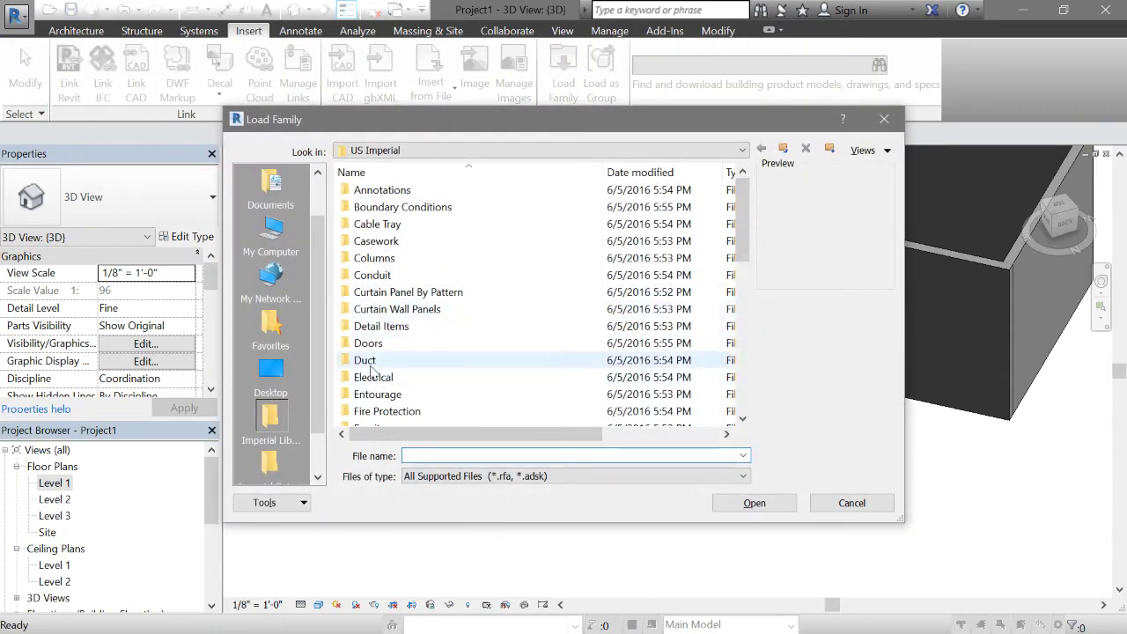
pyautogui.doubleClick(370, 343)
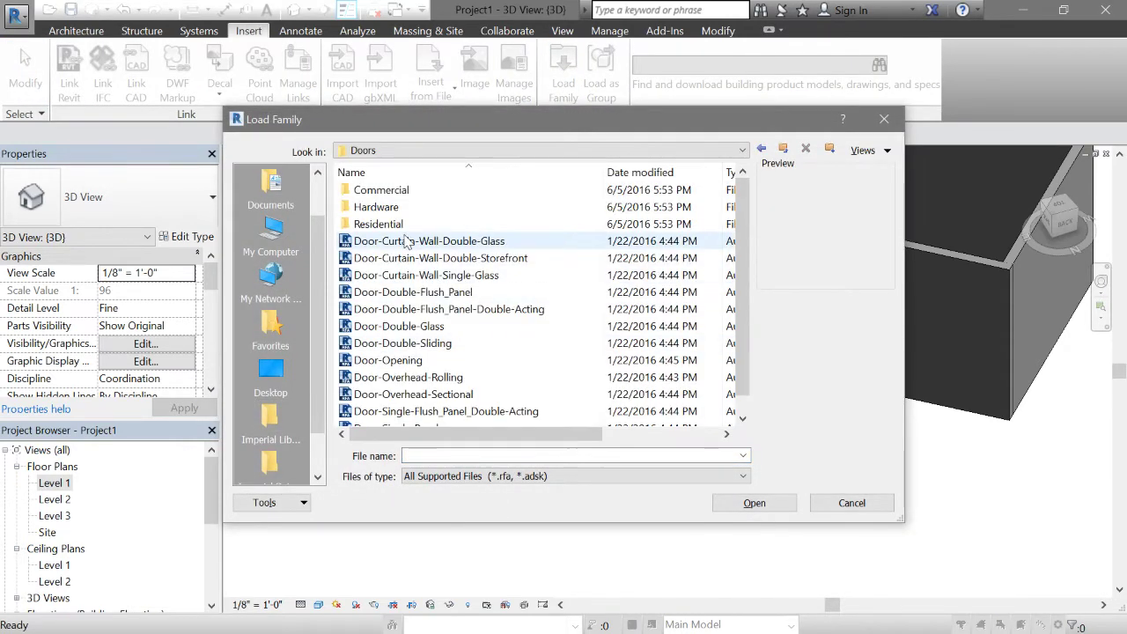
pyautogui.click(406, 241)
pyautogui.click(424, 261)
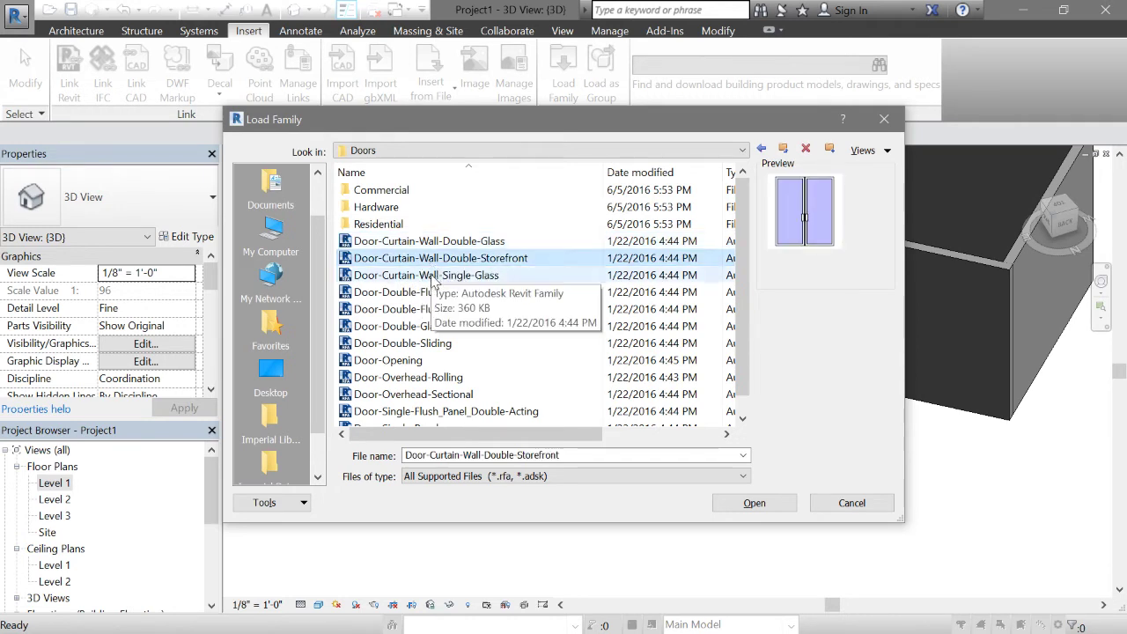
pyautogui.click(432, 278)
pyautogui.keyDown('ctrl'); pyautogui.click(441, 259); pyautogui.keyUp('ctrl')
pyautogui.keyDown('ctrl'); pyautogui.click(446, 247); pyautogui.keyUp('ctrl')
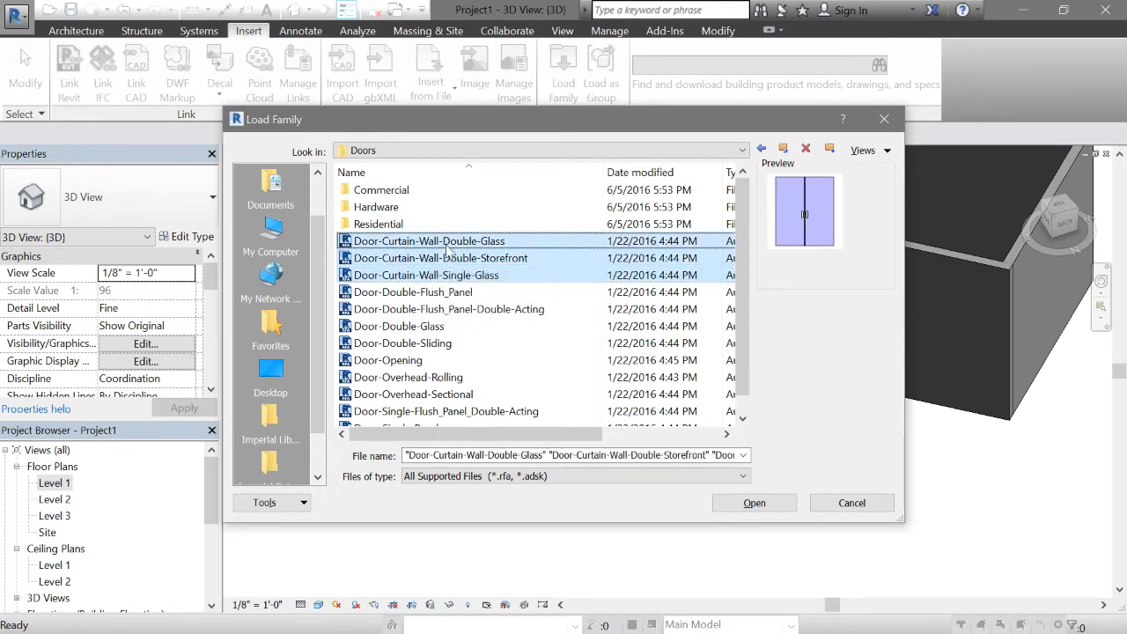
pyautogui.click(748, 504)
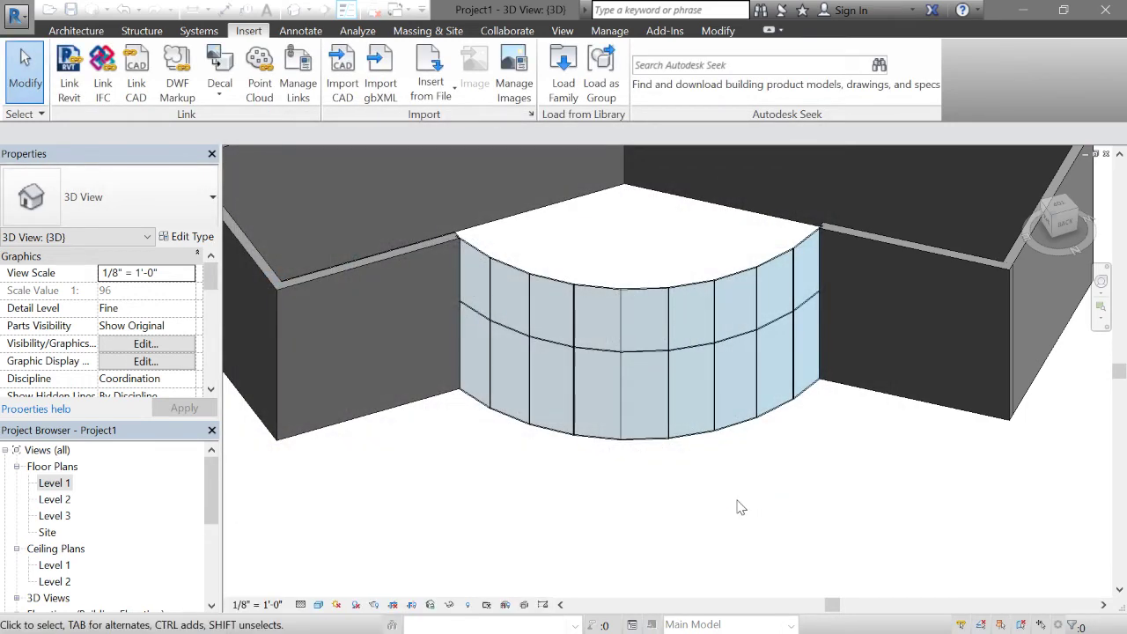
# Change the lower middle glazed panel of the curved curtain wall to Door-Curtain-Wall-Single-Glass and check the door up close.
pyautogui.press('Tab')
pyautogui.click(666, 400)
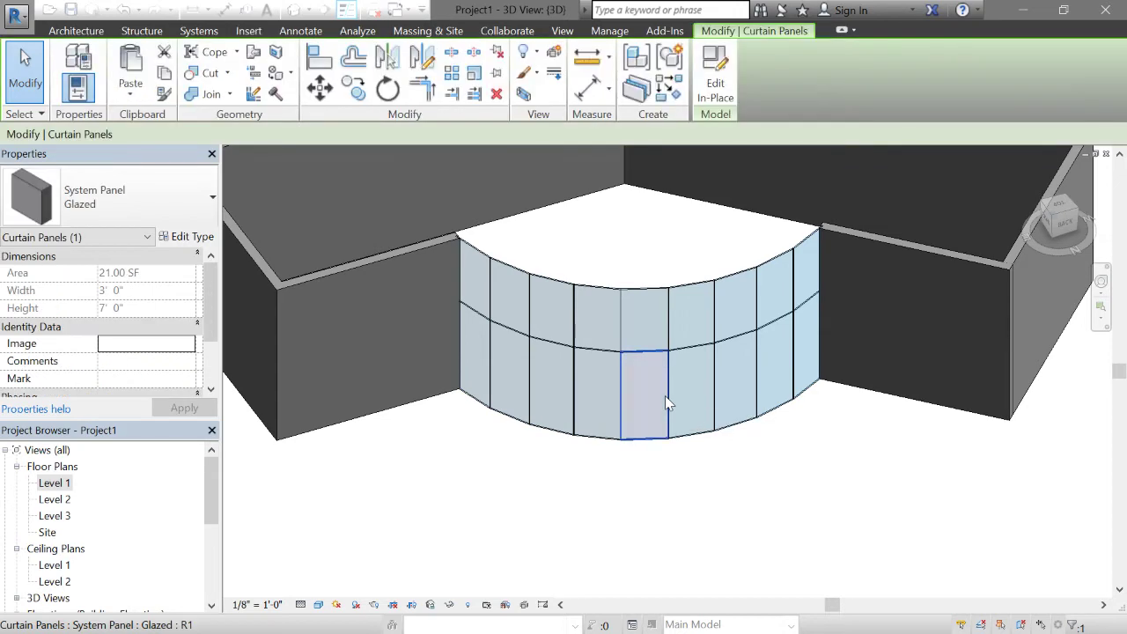
pyautogui.click(173, 207)
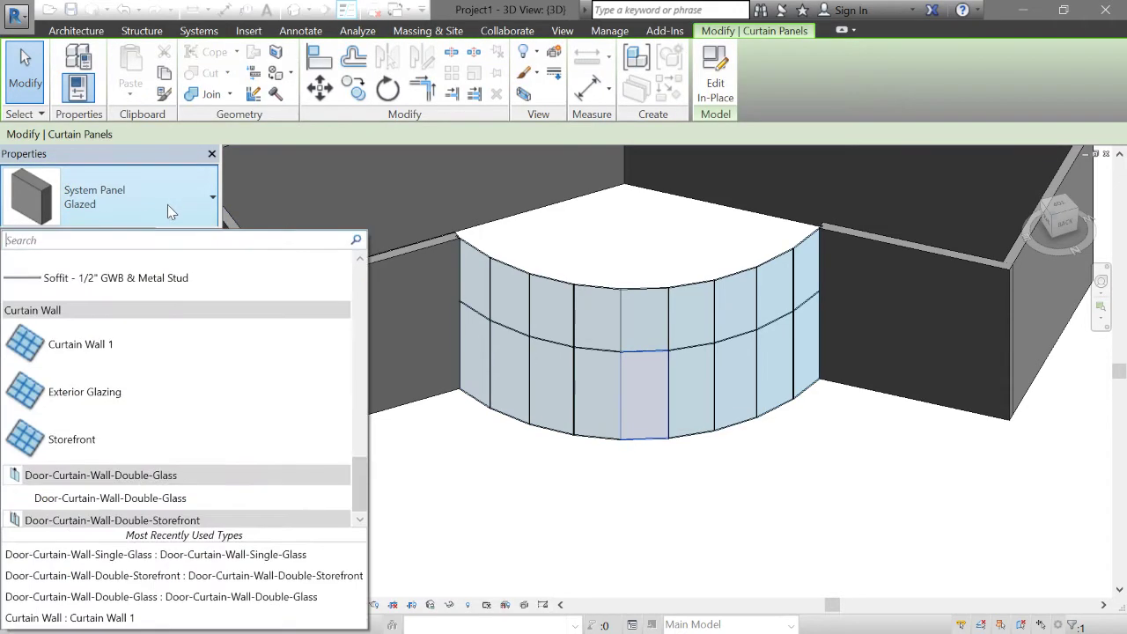
pyautogui.scroll(5, 159, 376)
pyautogui.scroll(-3, 159, 377)
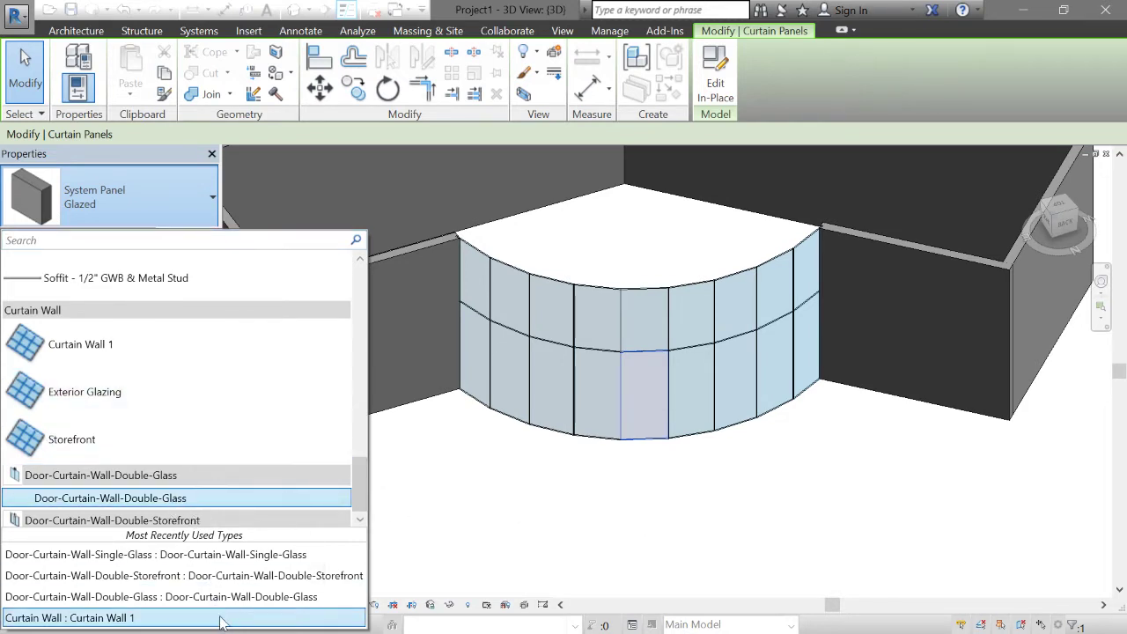
pyautogui.click(177, 553)
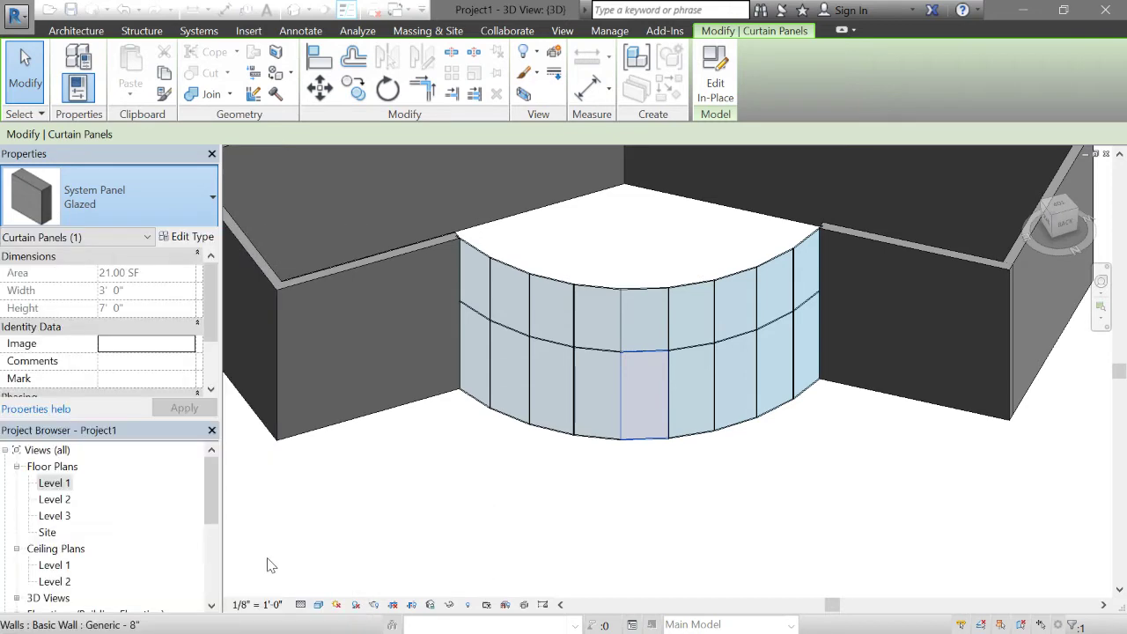
pyautogui.click(640, 499)
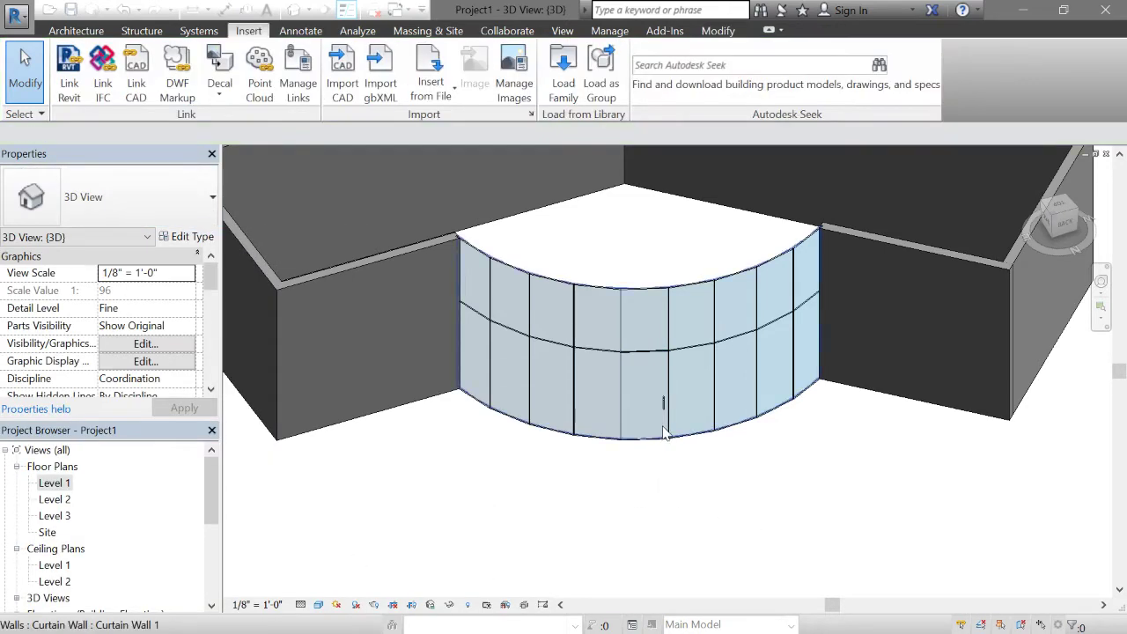
pyautogui.keyDown('shift'); pyautogui.moveTo(669, 473); pyautogui.dragTo(620, 439, button='middle'); pyautogui.keyUp('shift')
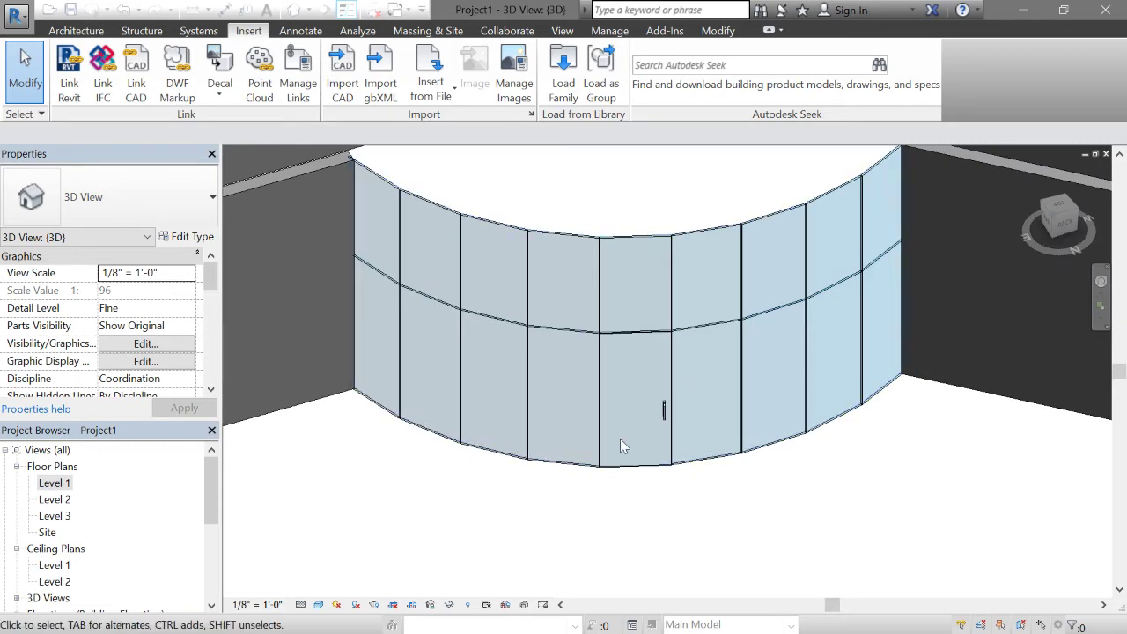
pyautogui.click(670, 414)
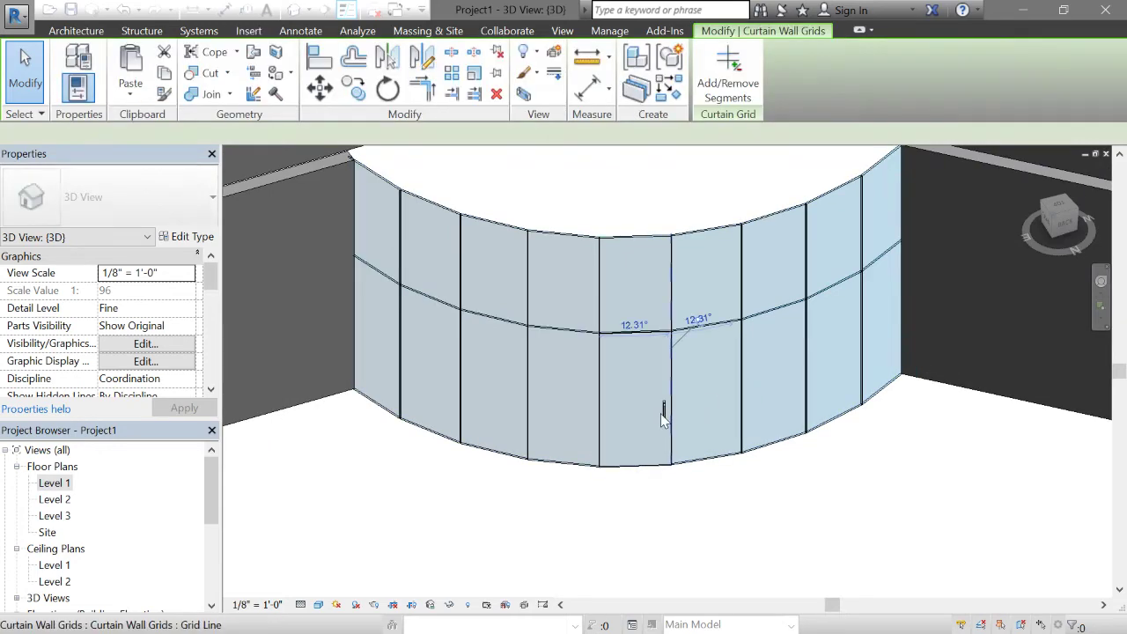
pyautogui.click(717, 559)
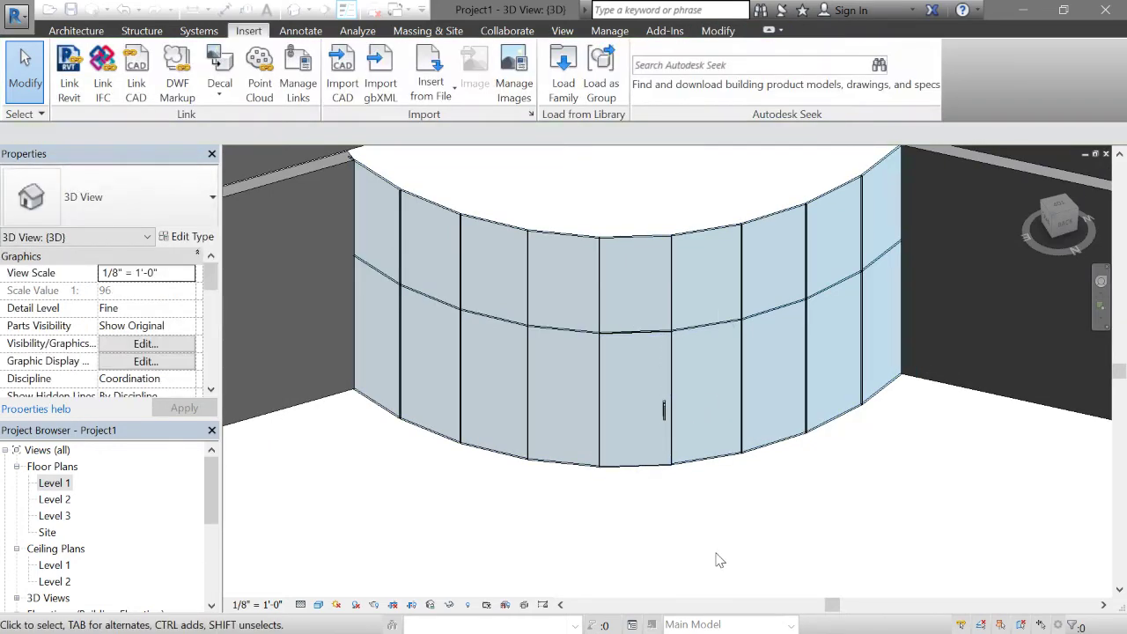
# Place two Fixed 36" x 48" windows on the short wall left of the curtain wall, about 4' 0" from it and 2' 6" from the outer corner.
pyautogui.scroll(-3, 623, 557)
pyautogui.keyDown('shift'); pyautogui.moveTo(617, 549); pyautogui.dragTo(644, 541, button='middle'); pyautogui.keyUp('shift')
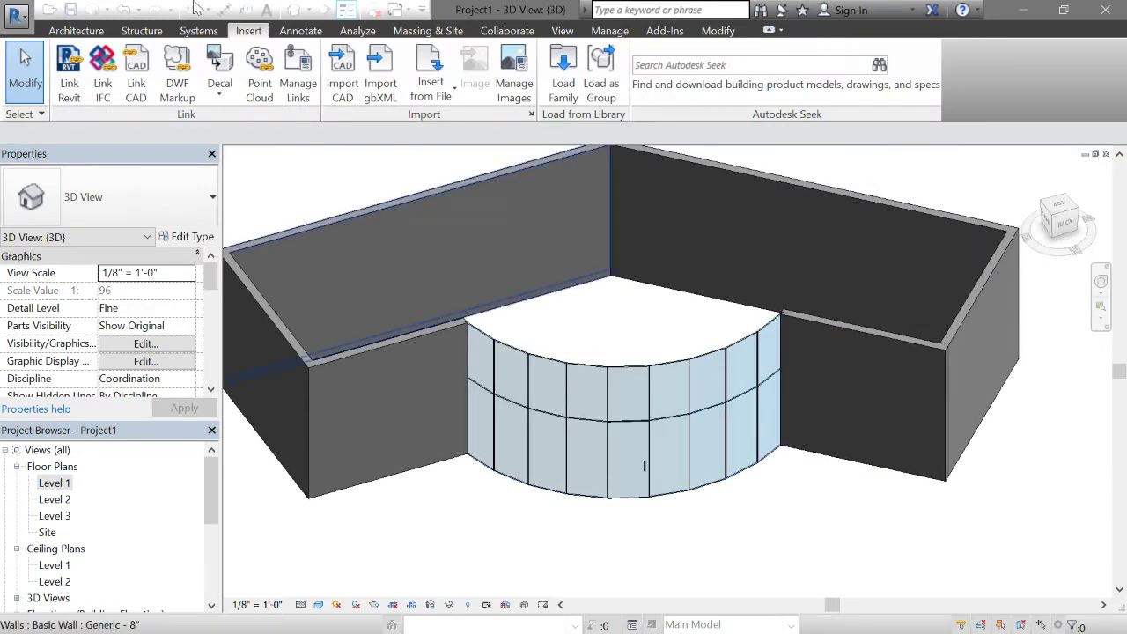
pyautogui.click(95, 32)
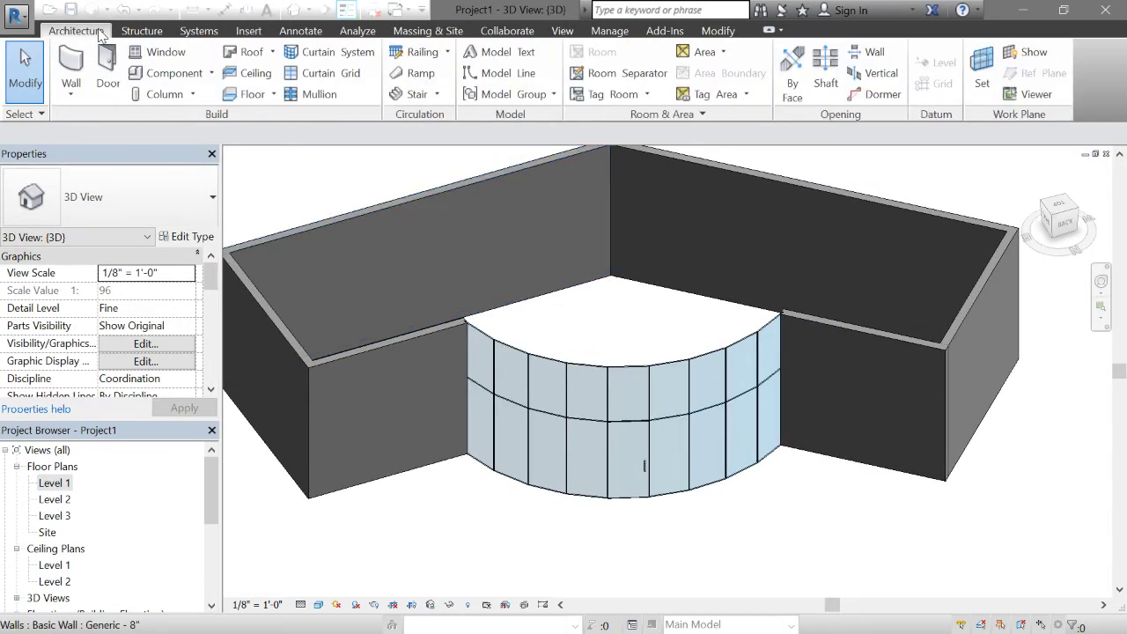
pyautogui.click(151, 51)
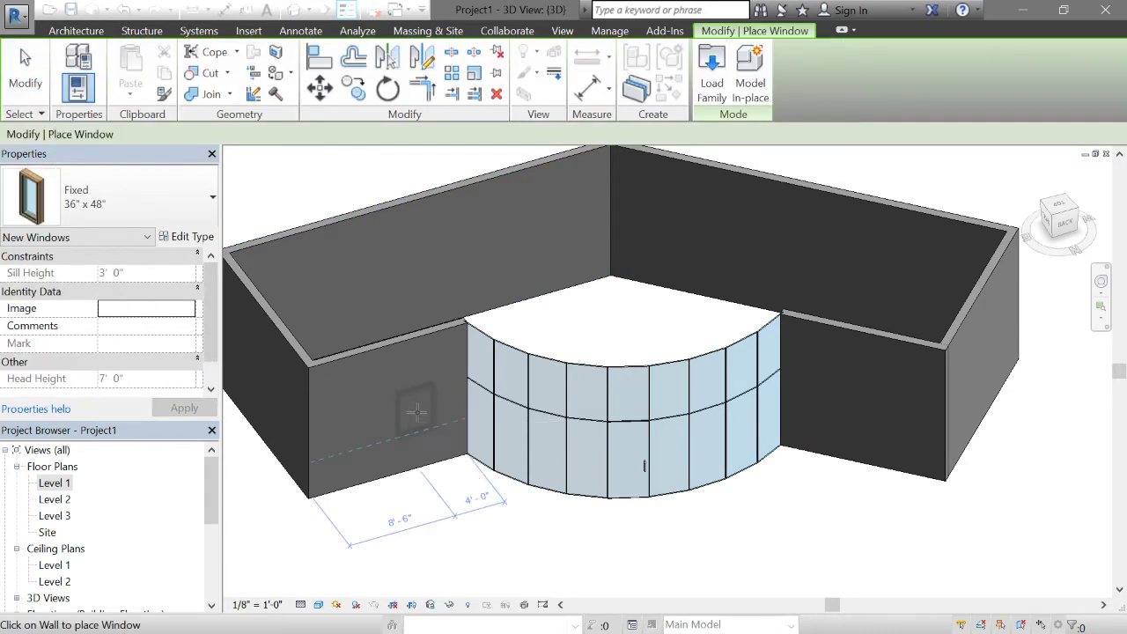
pyautogui.click(417, 413)
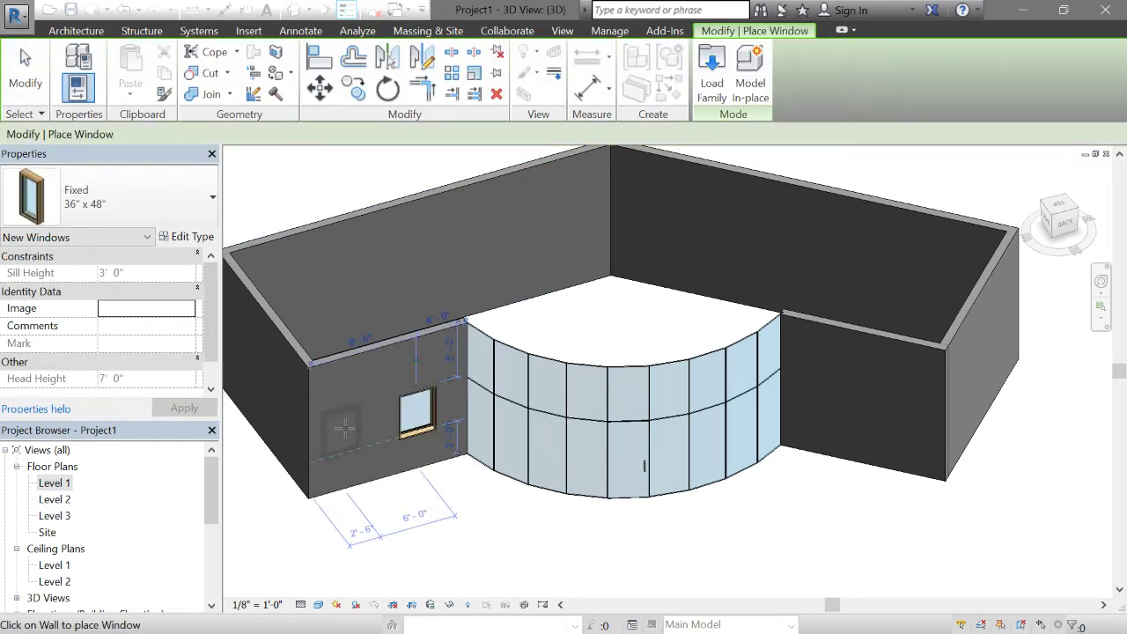
pyautogui.click(349, 427)
pyautogui.press('Escape')
pyautogui.press('Escape')
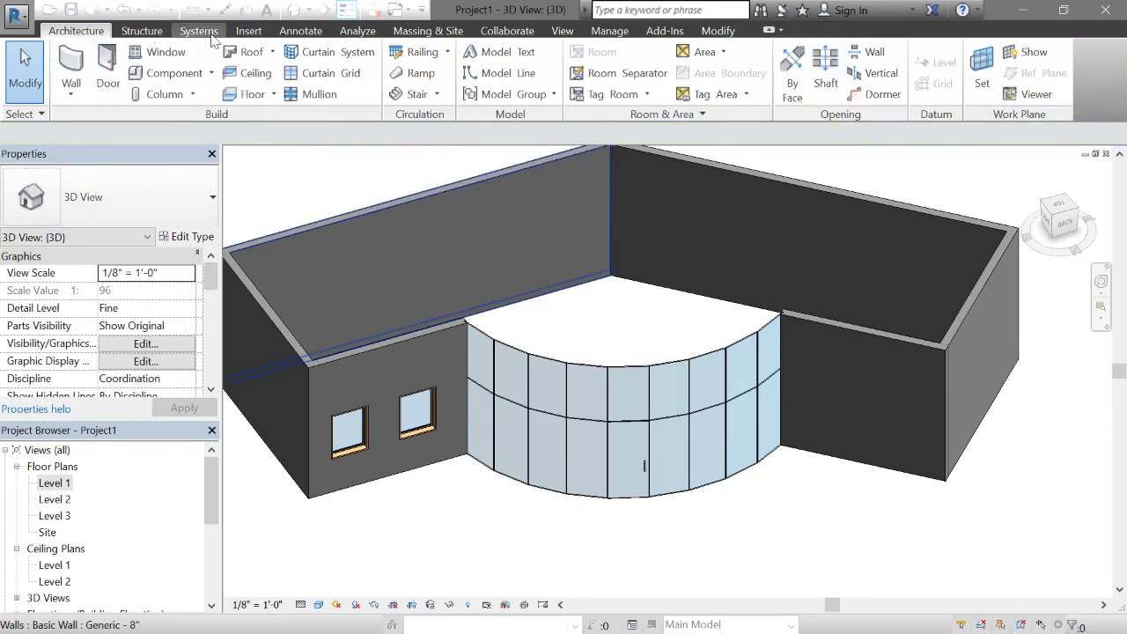
# Start loading a family and open the Windows folder of the US Imperial library.
pyautogui.click(250, 31)
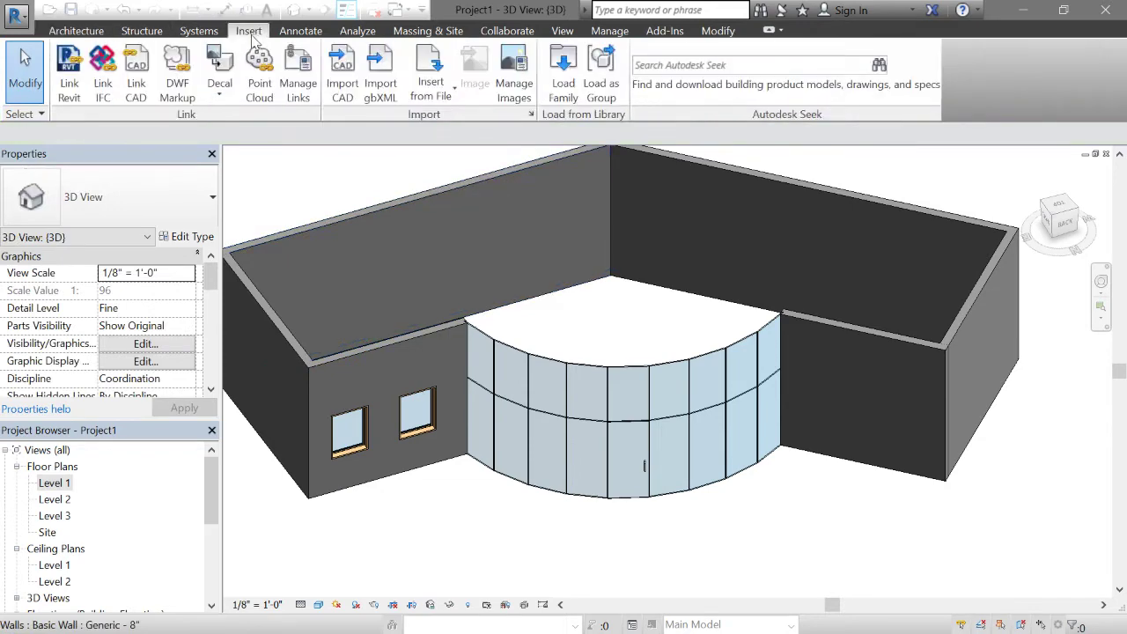
pyautogui.click(571, 93)
pyautogui.scroll(-9, 422, 359)
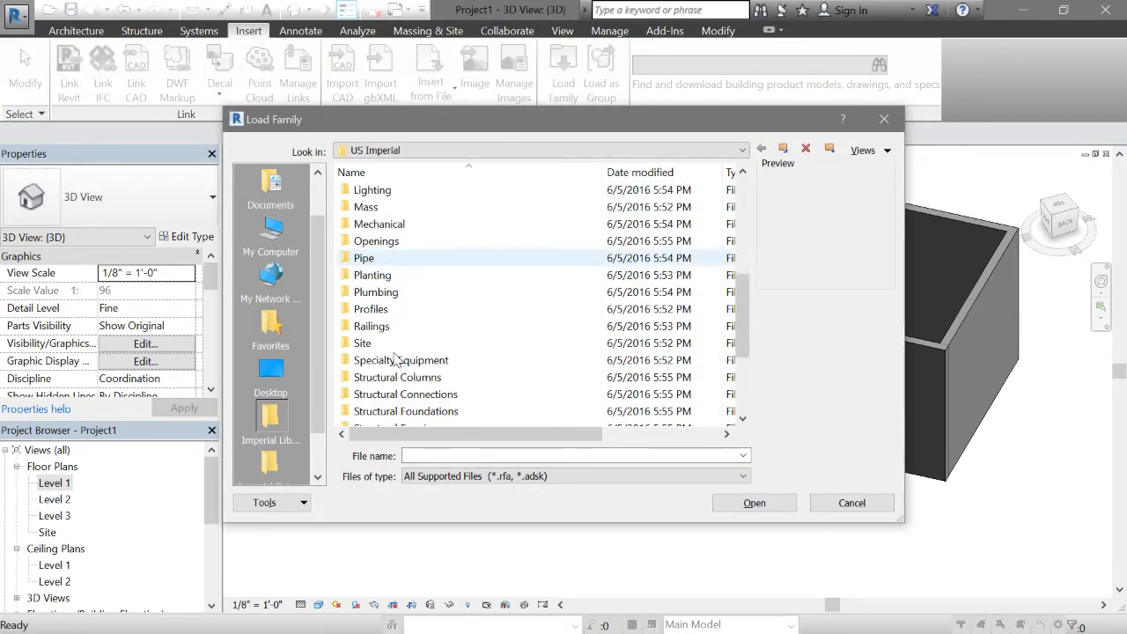
pyautogui.doubleClick(387, 412)
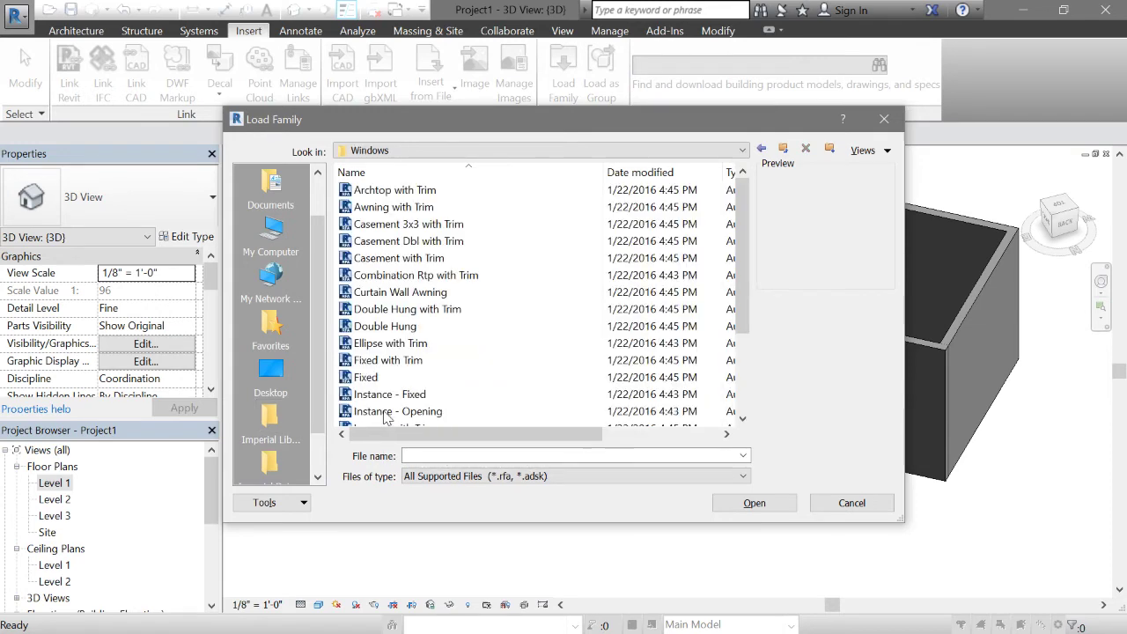
# Preview the available window families, including Curtain Wall Awning, Instance - Fixed, Ellipse with Trim and Double Hung with Trim.
pyautogui.press('Down')
pyautogui.press('Down')
pyautogui.press('Down')
pyautogui.press('Down')
pyautogui.press('Down')
pyautogui.press('Down')
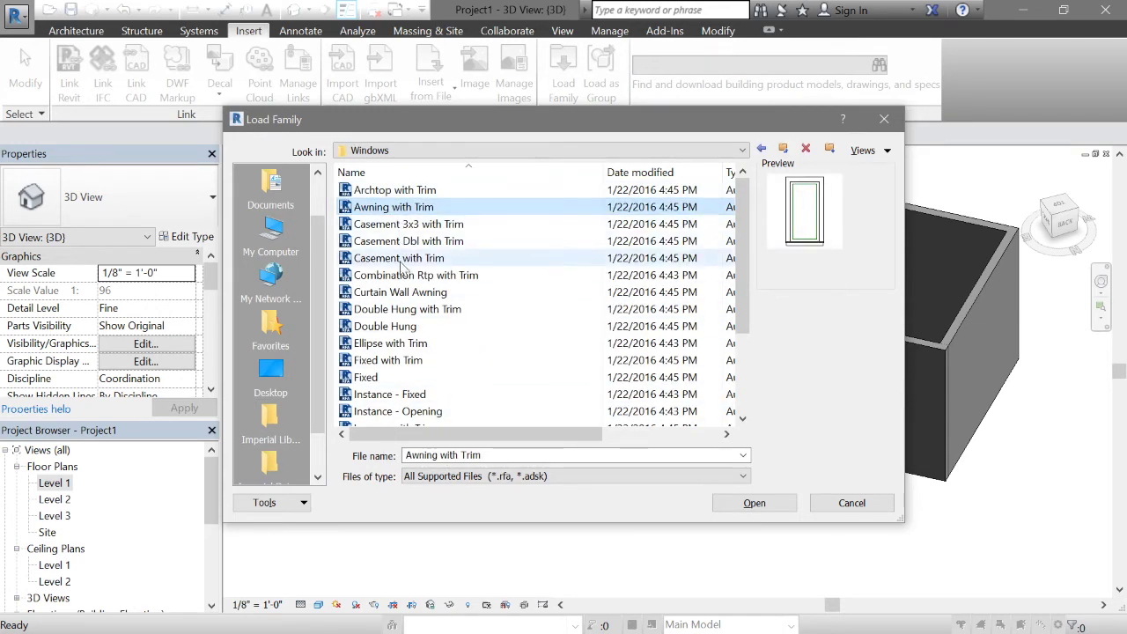
pyautogui.click(402, 294)
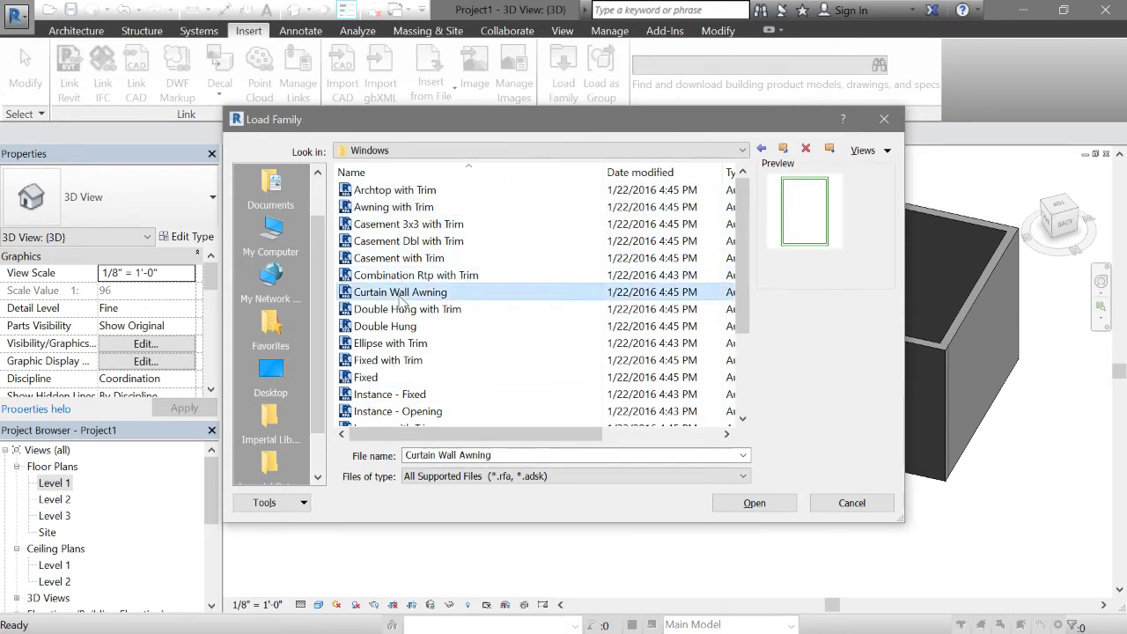
pyautogui.click(385, 411)
pyautogui.click(383, 396)
pyautogui.scroll(-3, 385, 388)
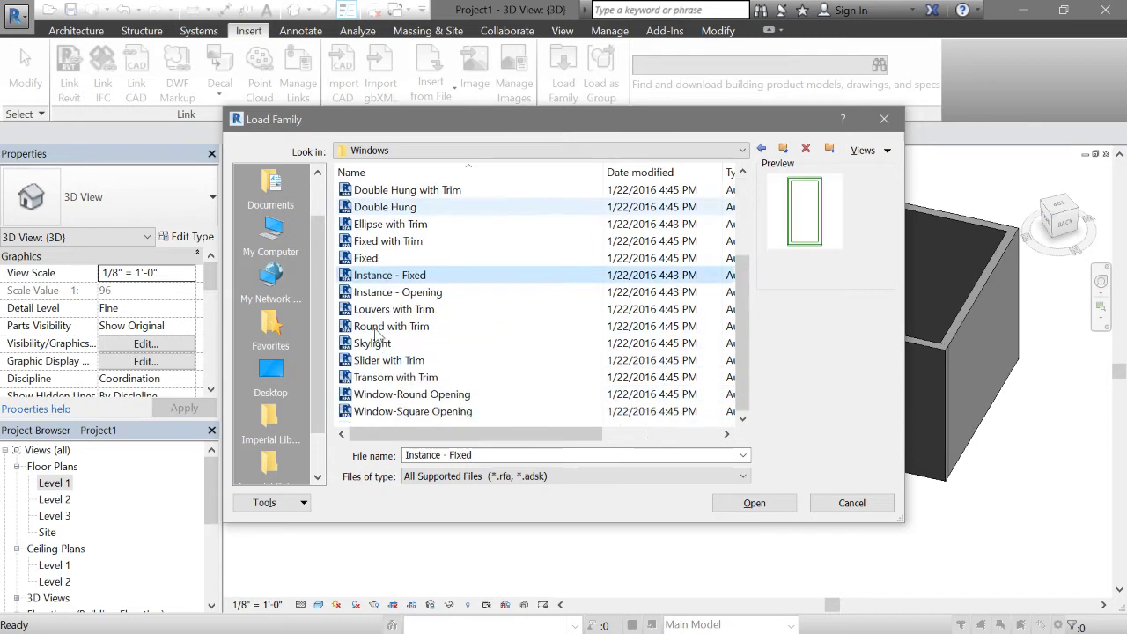
pyautogui.click(388, 394)
pyautogui.click(378, 225)
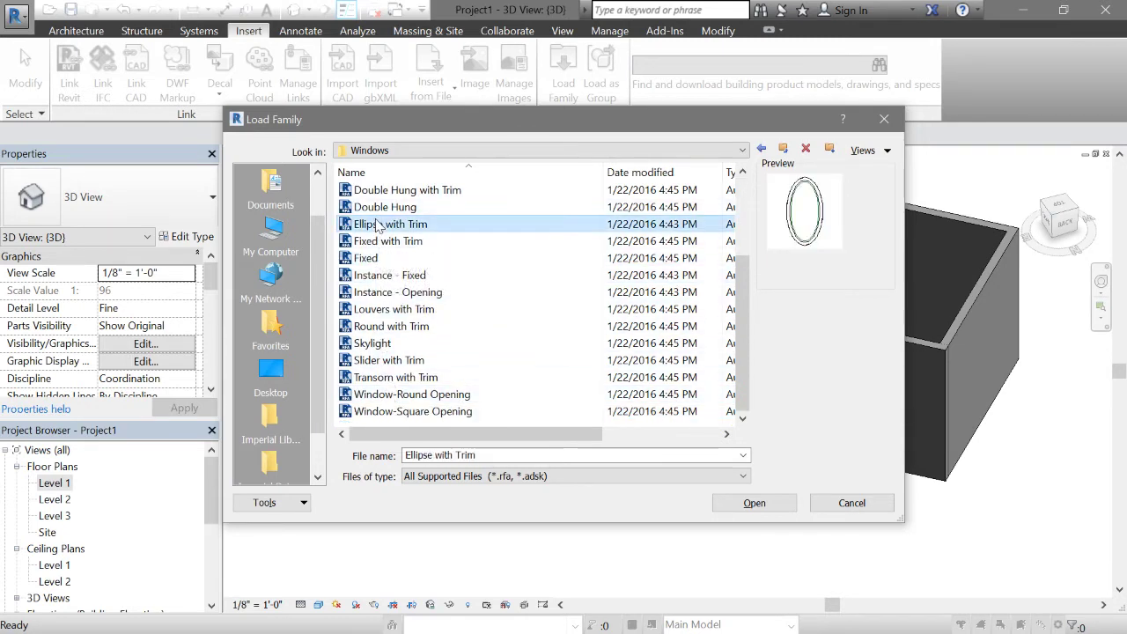
pyautogui.click(386, 208)
pyautogui.click(388, 190)
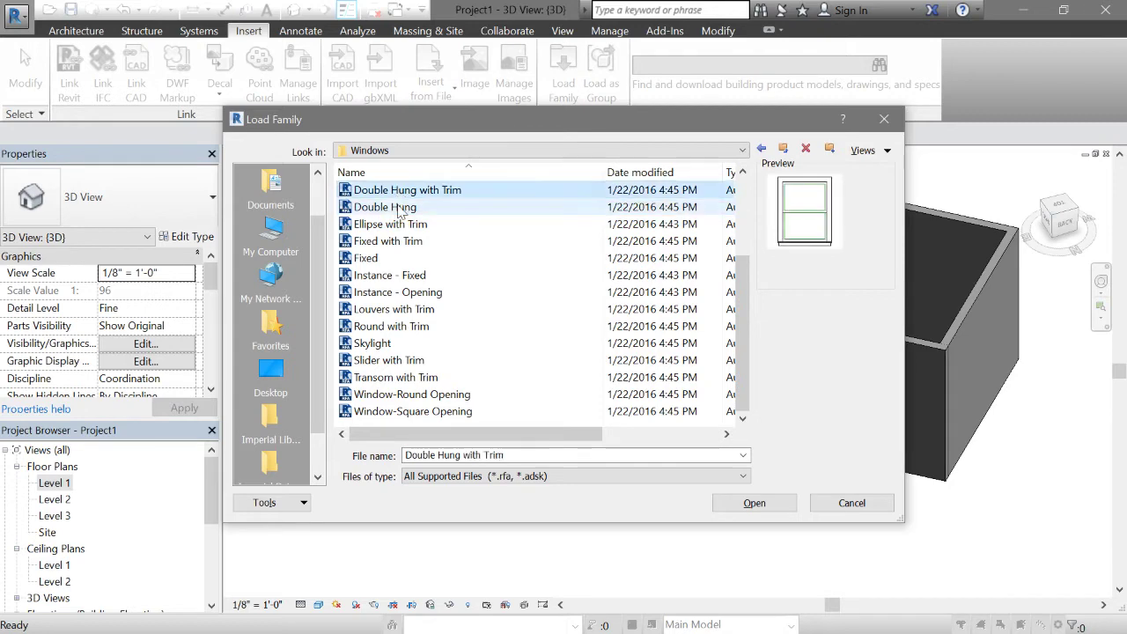
# Load the Casement 3x3 with Trim window family into the project.
pyautogui.scroll(3, 412, 278)
pyautogui.click(407, 225)
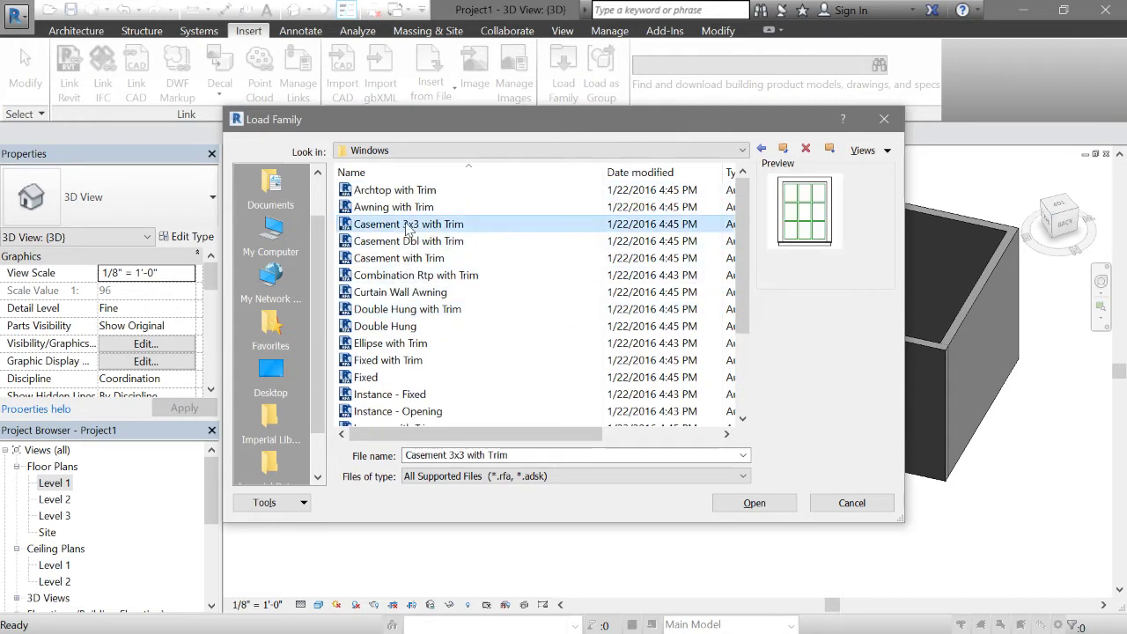
pyautogui.click(754, 504)
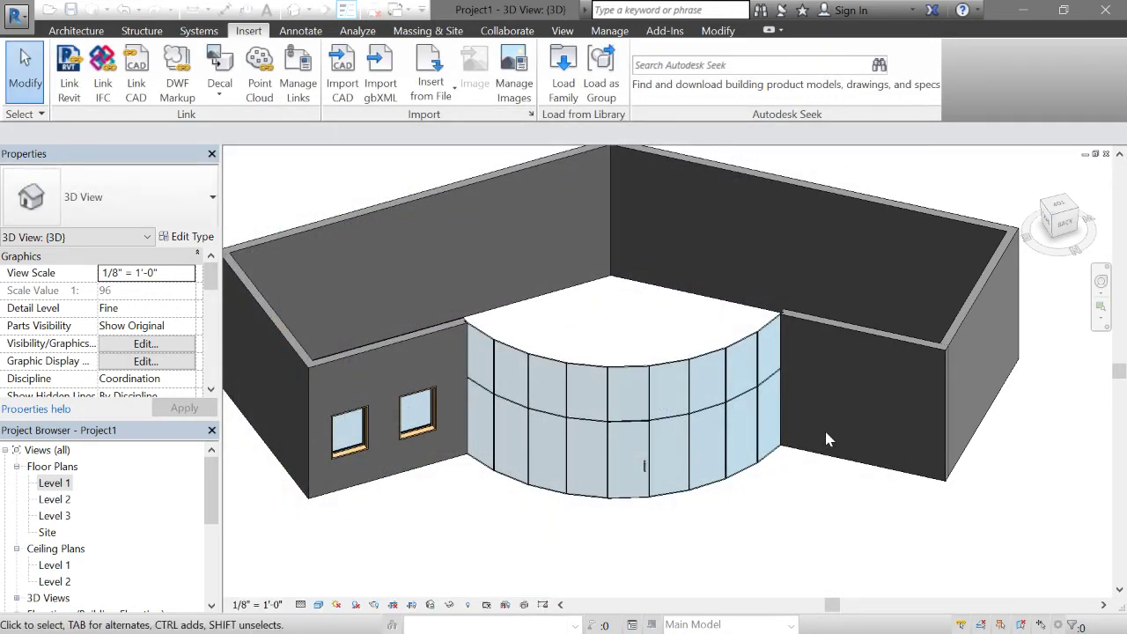
# Place two Casement 3x3 with Trim 36" x 48" windows on the short wall right of the curtain wall, about 3' 6" from it and 2' 6" from the outer corner.
pyautogui.click(76, 30)
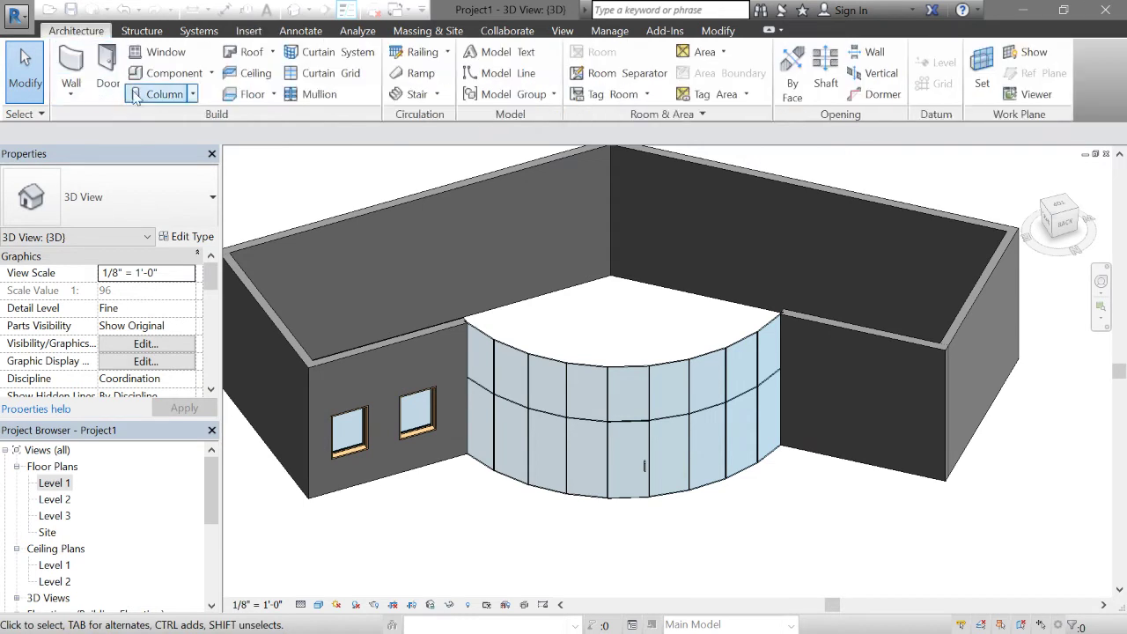
pyautogui.click(160, 52)
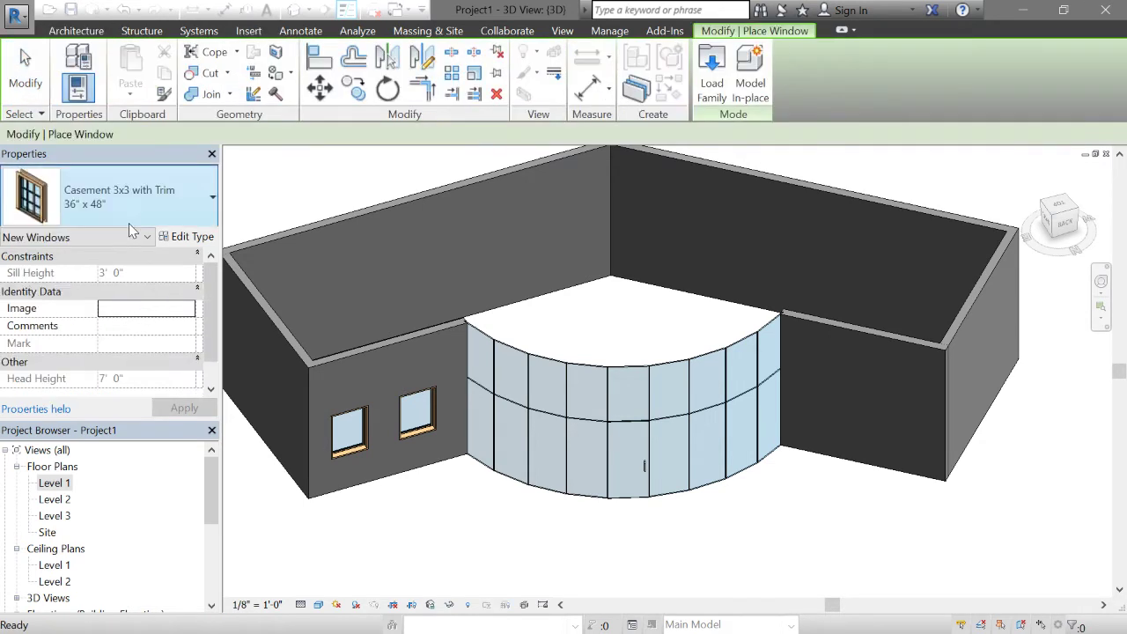
pyautogui.click(823, 401)
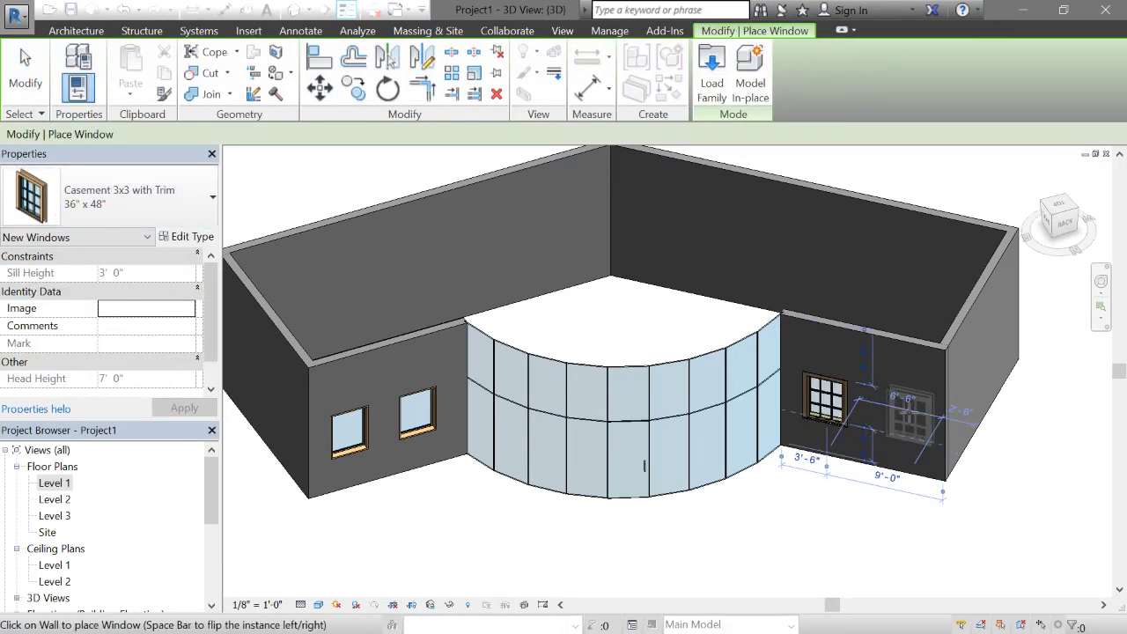
pyautogui.click(910, 414)
pyautogui.press('Escape')
pyautogui.press('Escape')
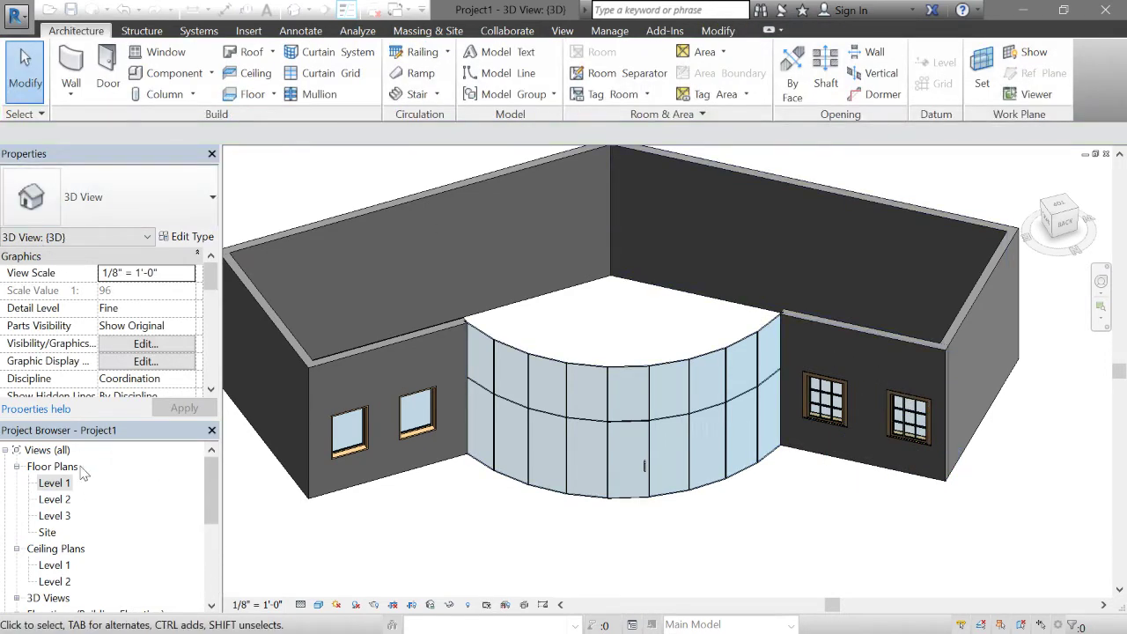
# Sketch a Generic - 12" floor boundary on Level 1 by picking all exterior walls, including the curved curtain wall, and try to finish it.
pyautogui.doubleClick(54, 485)
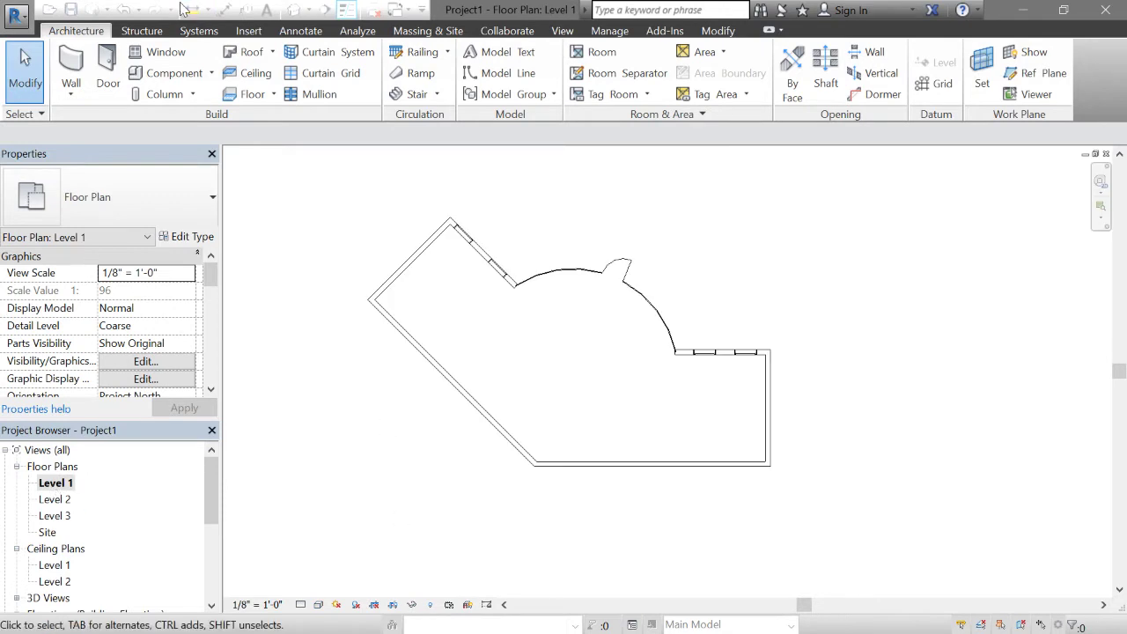
pyautogui.click(247, 94)
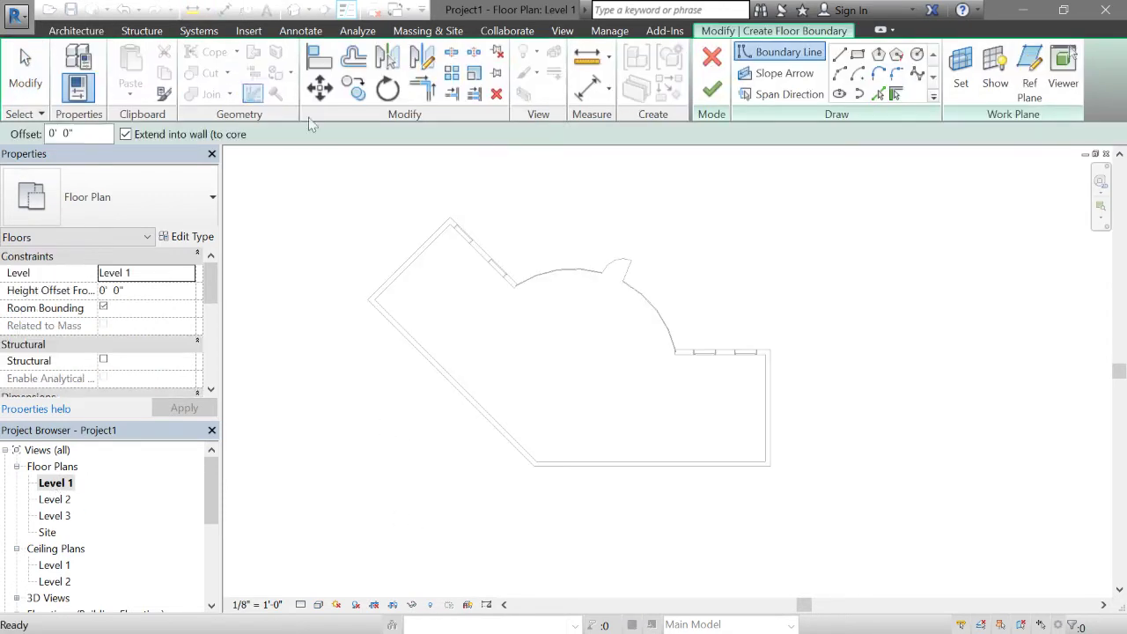
pyautogui.click(487, 256)
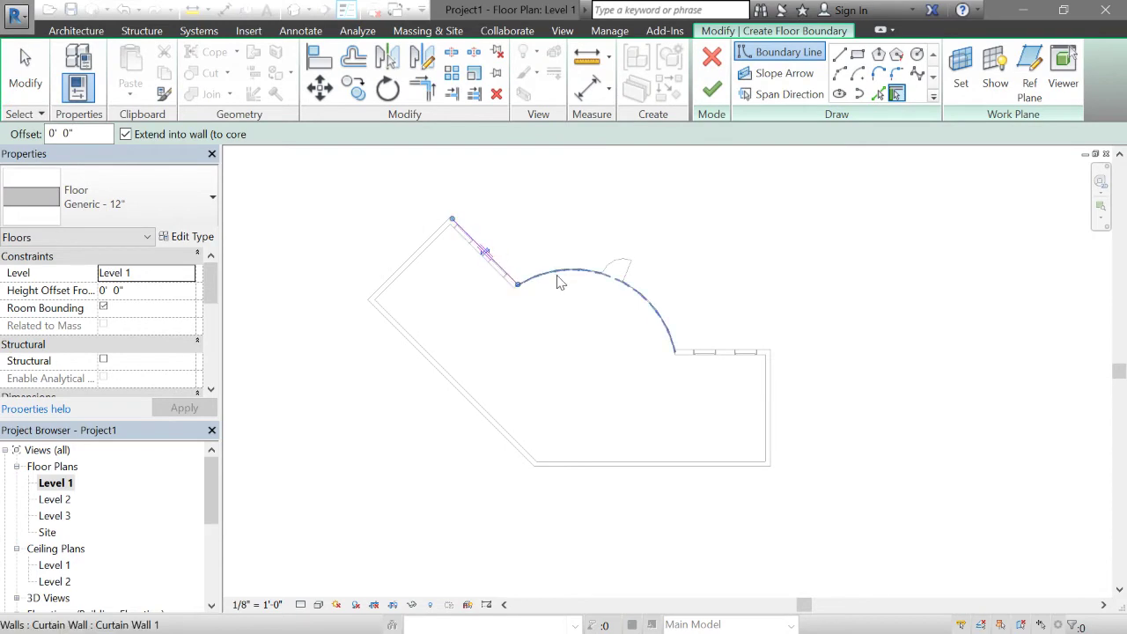
pyautogui.click(560, 279)
pyautogui.click(711, 352)
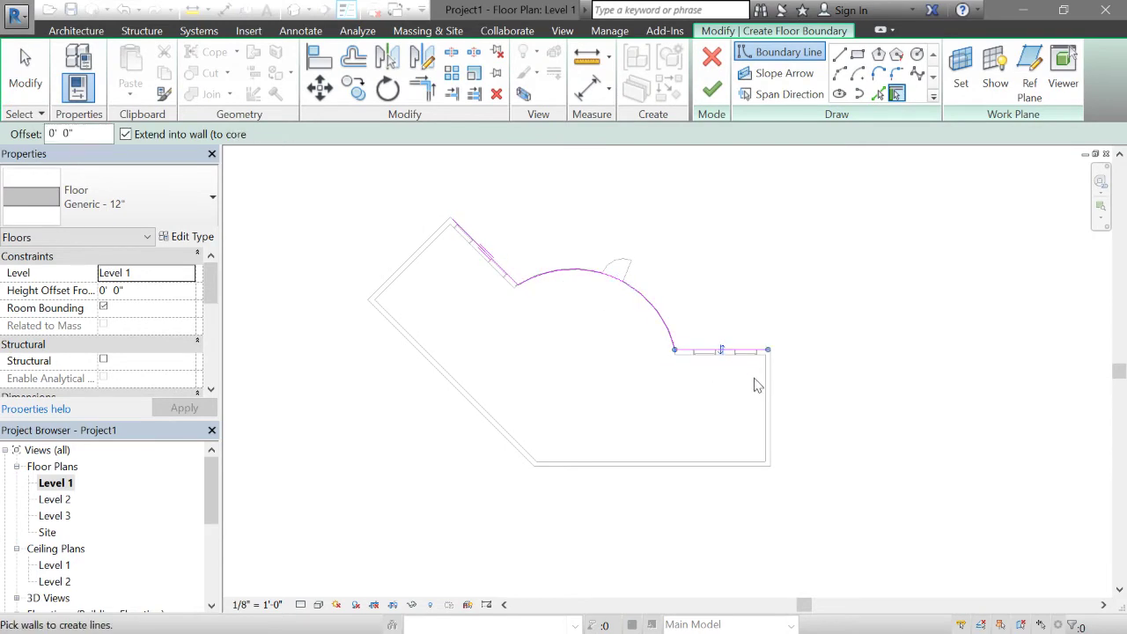
pyautogui.click(771, 392)
pyautogui.click(546, 465)
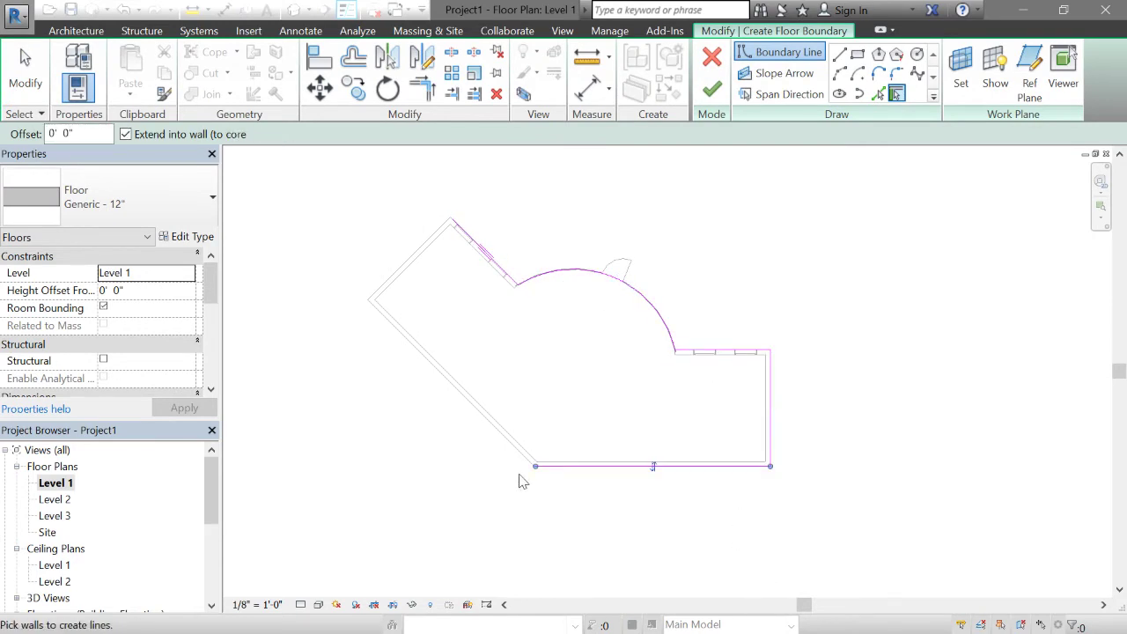
pyautogui.click(493, 422)
pyautogui.click(421, 248)
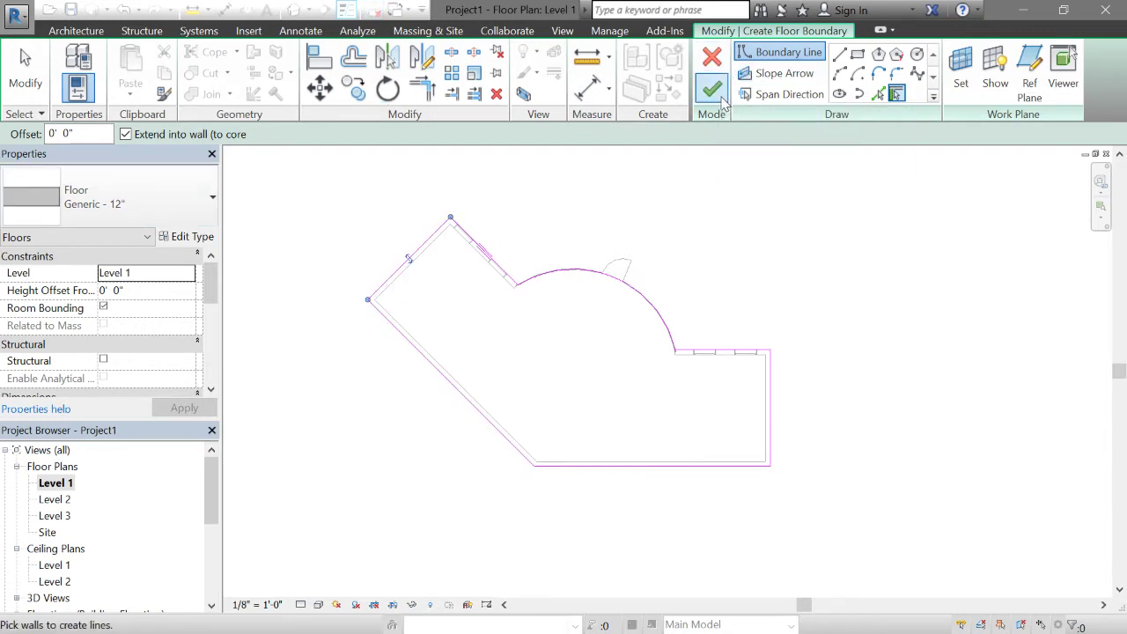
pyautogui.click(729, 95)
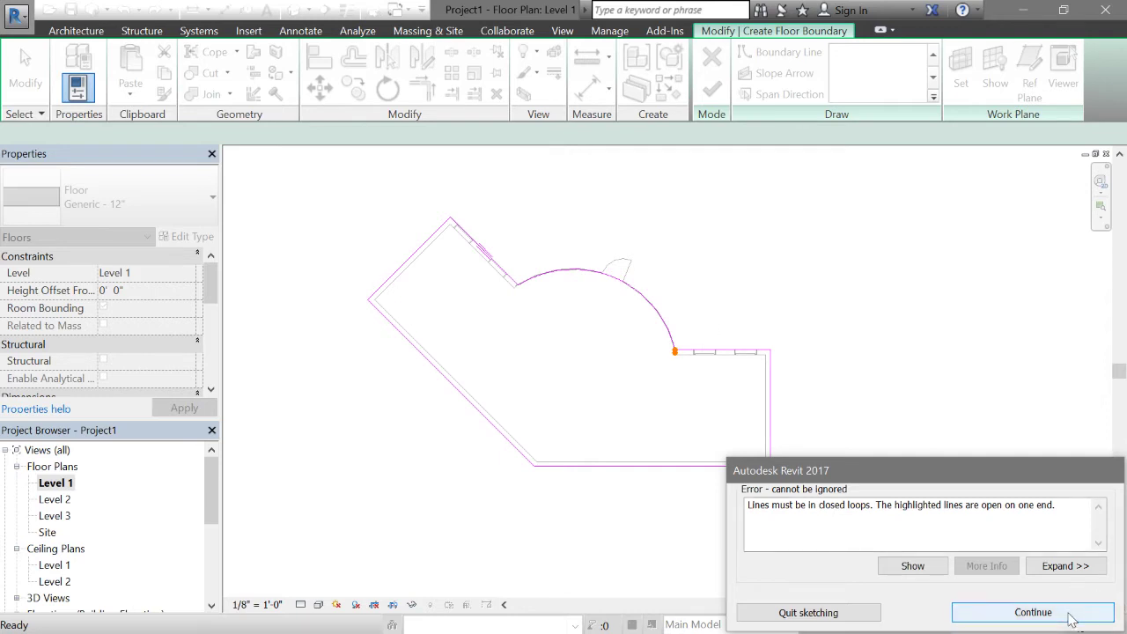
pyautogui.click(1033, 612)
# Trim the boundary arc and the short horizontal wall's line to a closed corner and finish the Level 1 floor.
pyautogui.scroll(5, 712, 382)
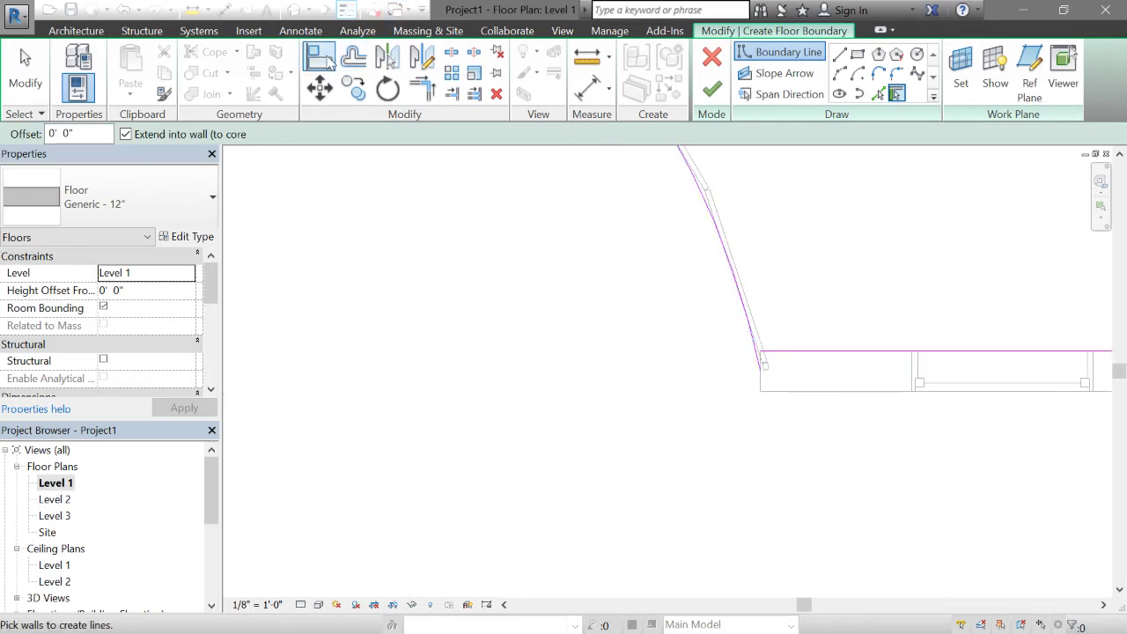
pyautogui.click(422, 87)
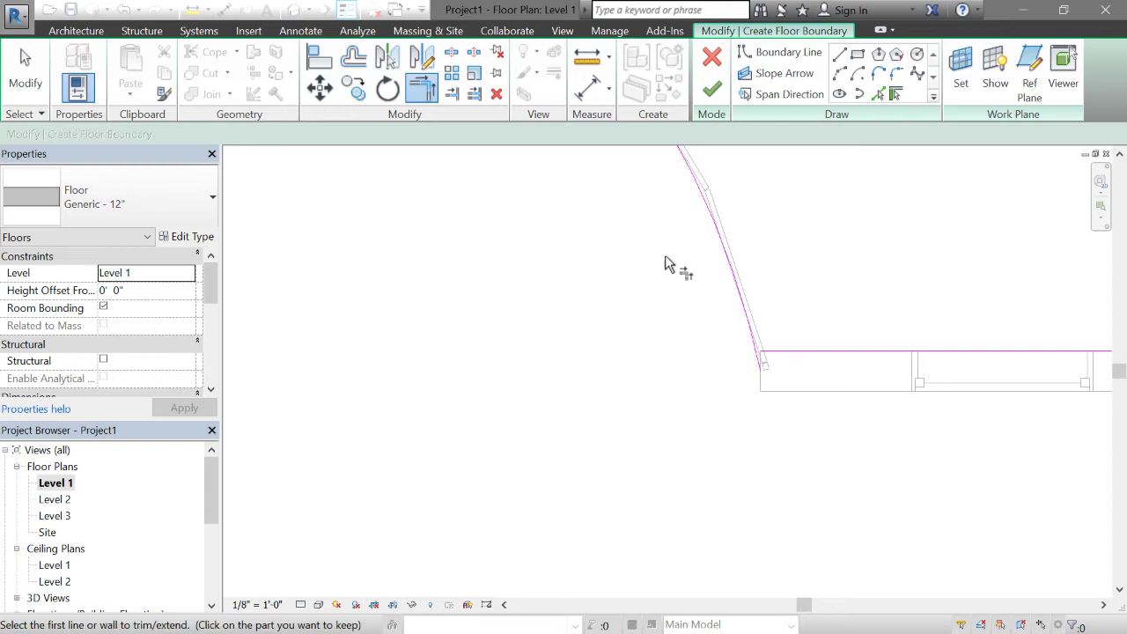
pyautogui.click(753, 326)
pyautogui.click(787, 344)
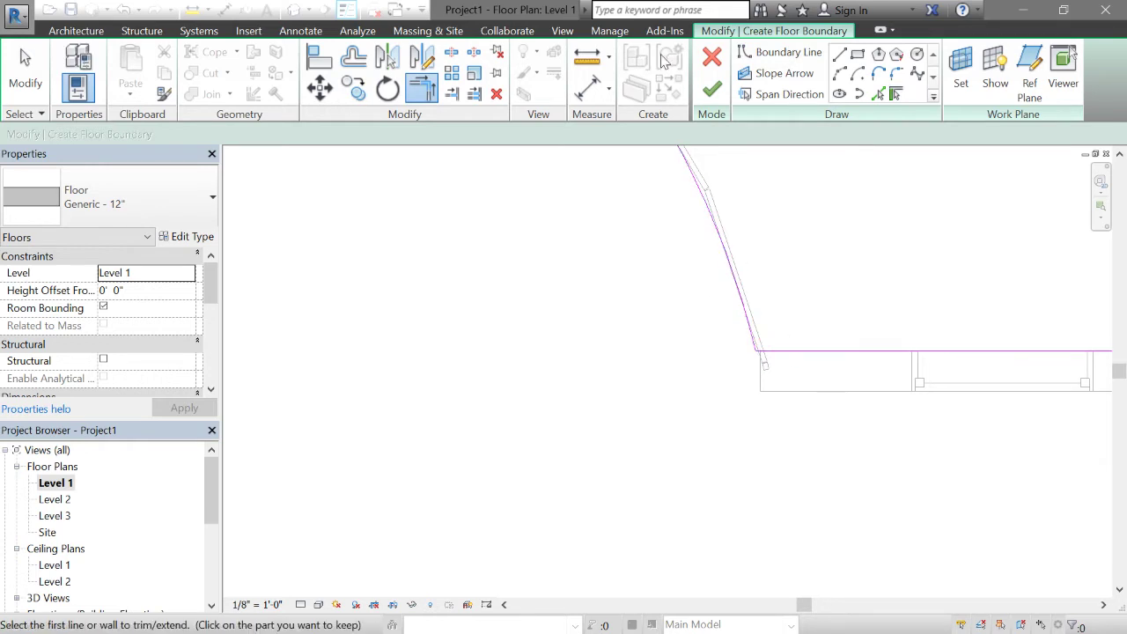
pyautogui.click(712, 88)
pyautogui.scroll(-4, 745, 390)
pyautogui.press('Escape')
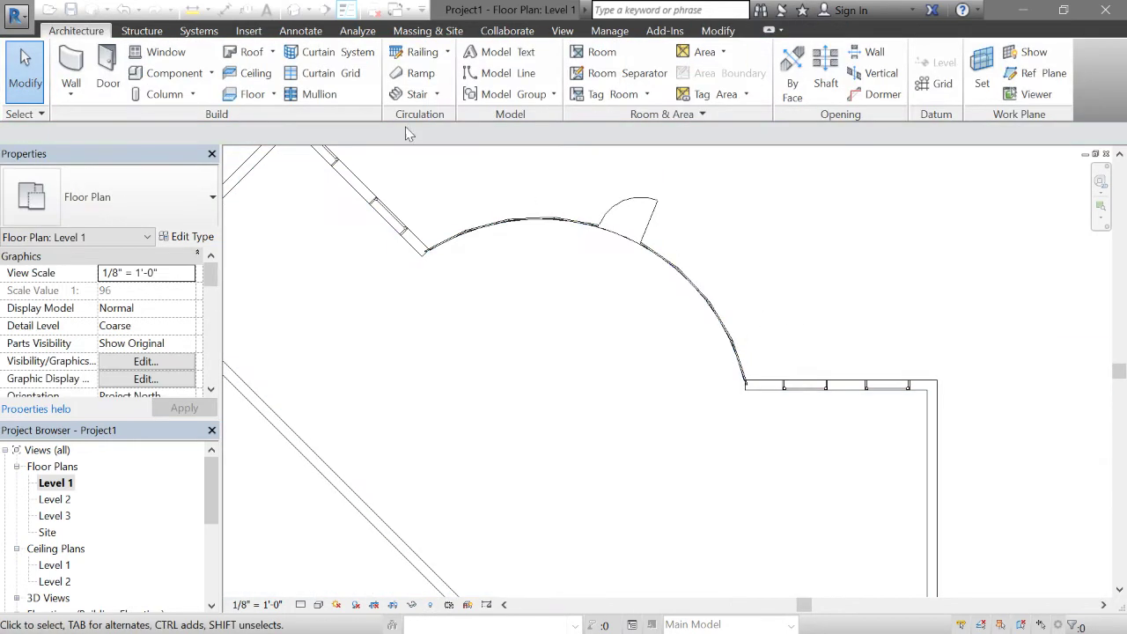
# Examine the new Level 1 floor under the walls and curtain wall in the 3D view.
pyautogui.click(295, 10)
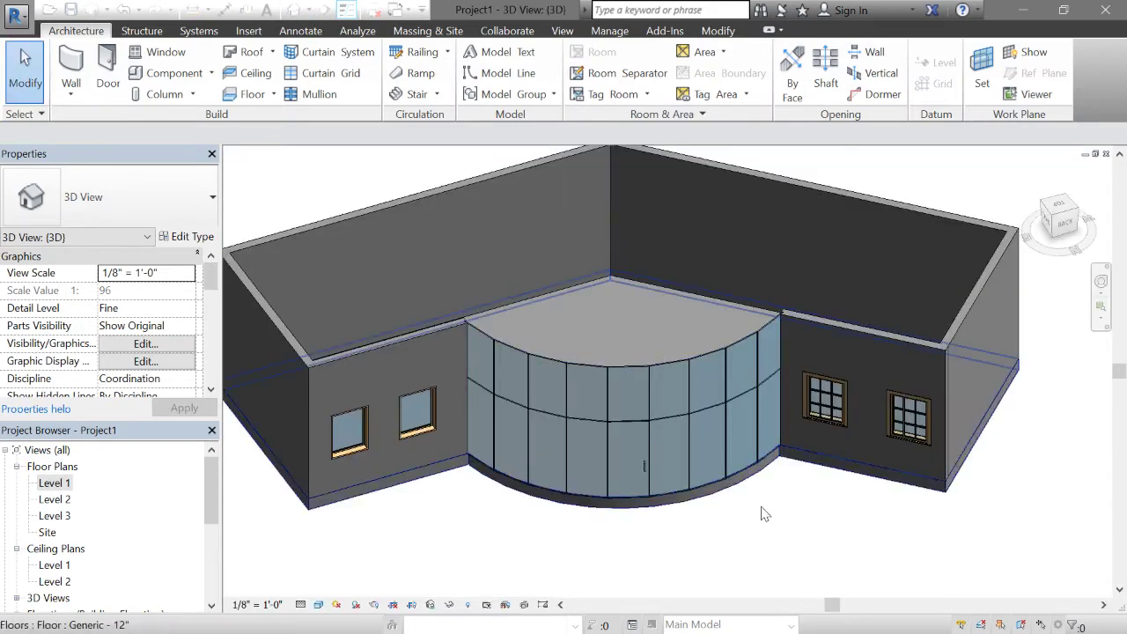
pyautogui.keyDown('shift'); pyautogui.moveTo(798, 530); pyautogui.dragTo(767, 435, button='middle'); pyautogui.keyUp('shift')
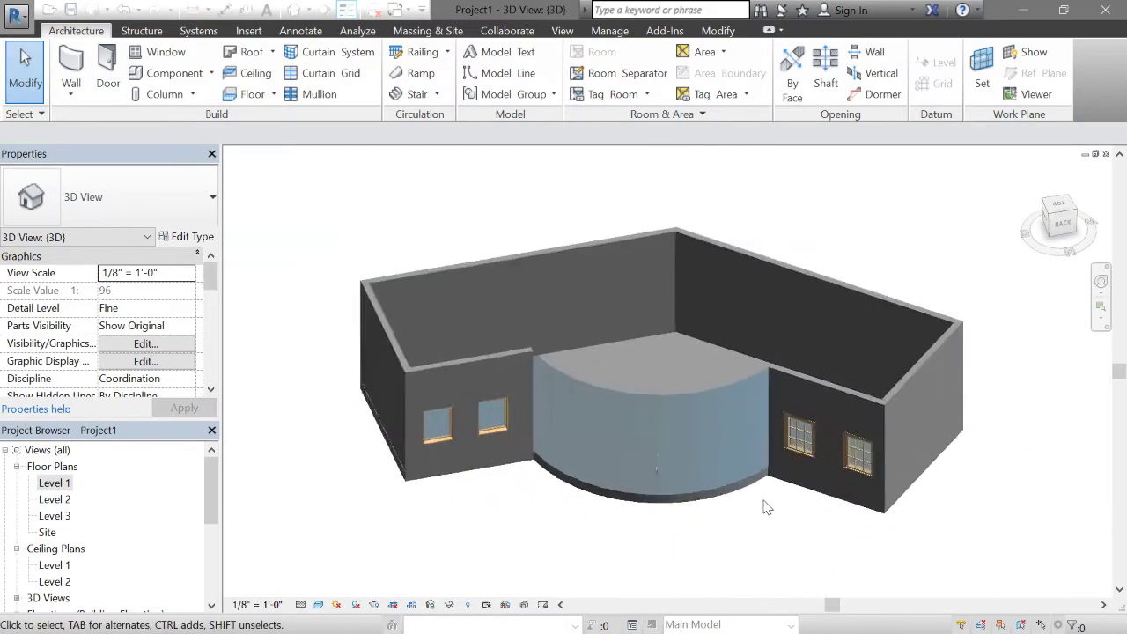
pyautogui.doubleClick(51, 484)
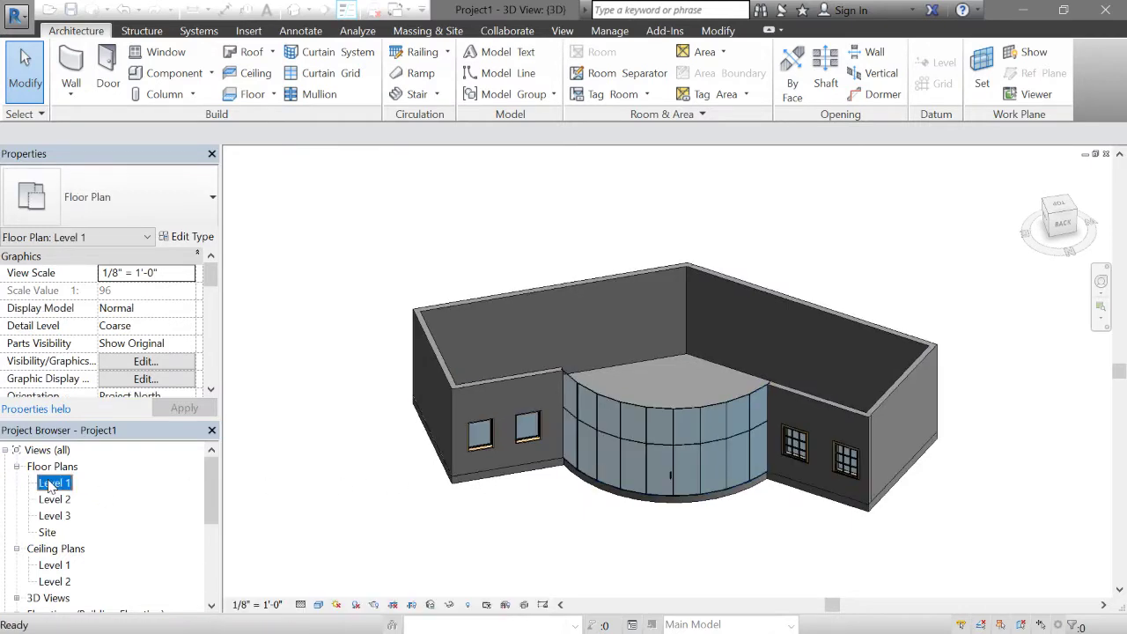
# Sketch a Generic - 12" floor boundary on Level 2 by picking all the exterior walls and the curved curtain wall.
pyautogui.click(67, 499)
pyautogui.doubleClick(55, 499)
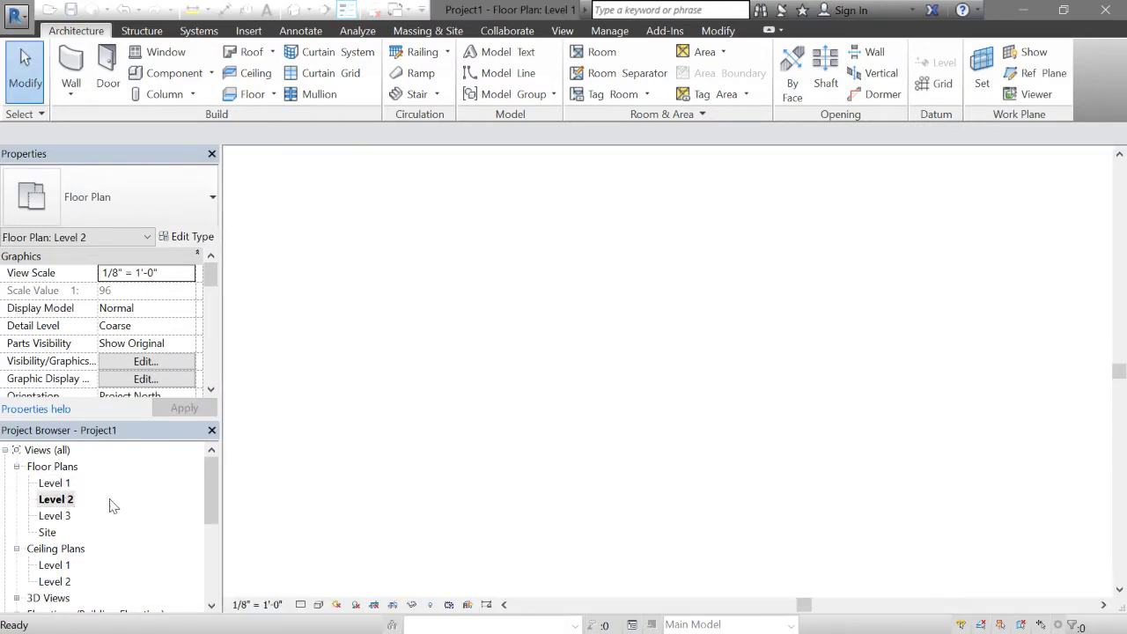
pyautogui.scroll(-4, 507, 298)
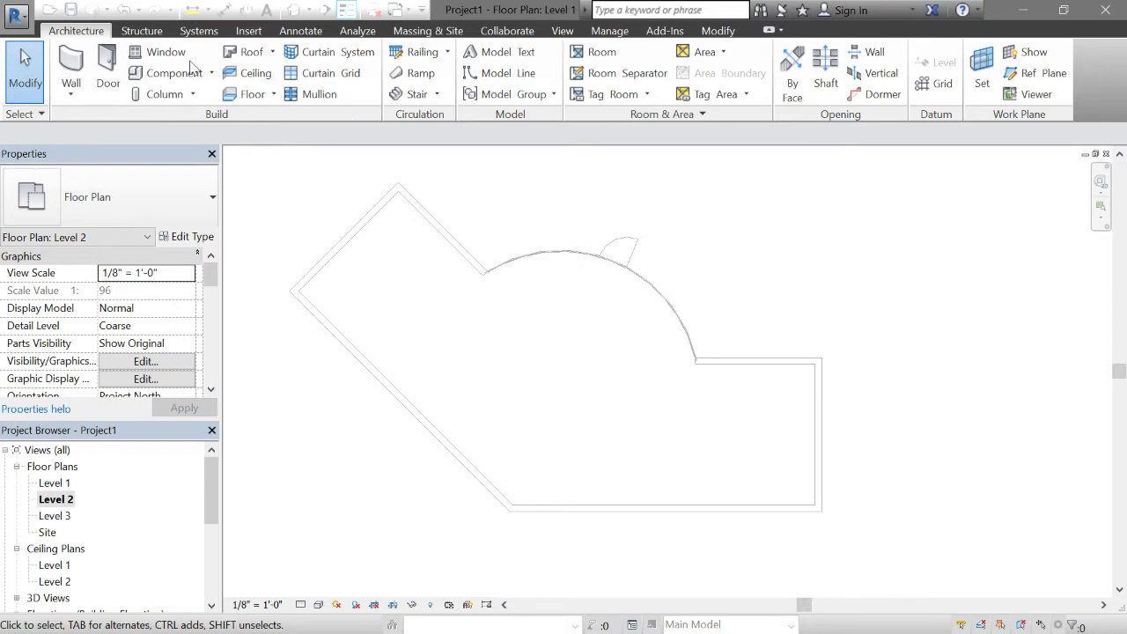
pyautogui.click(247, 94)
pyautogui.click(471, 254)
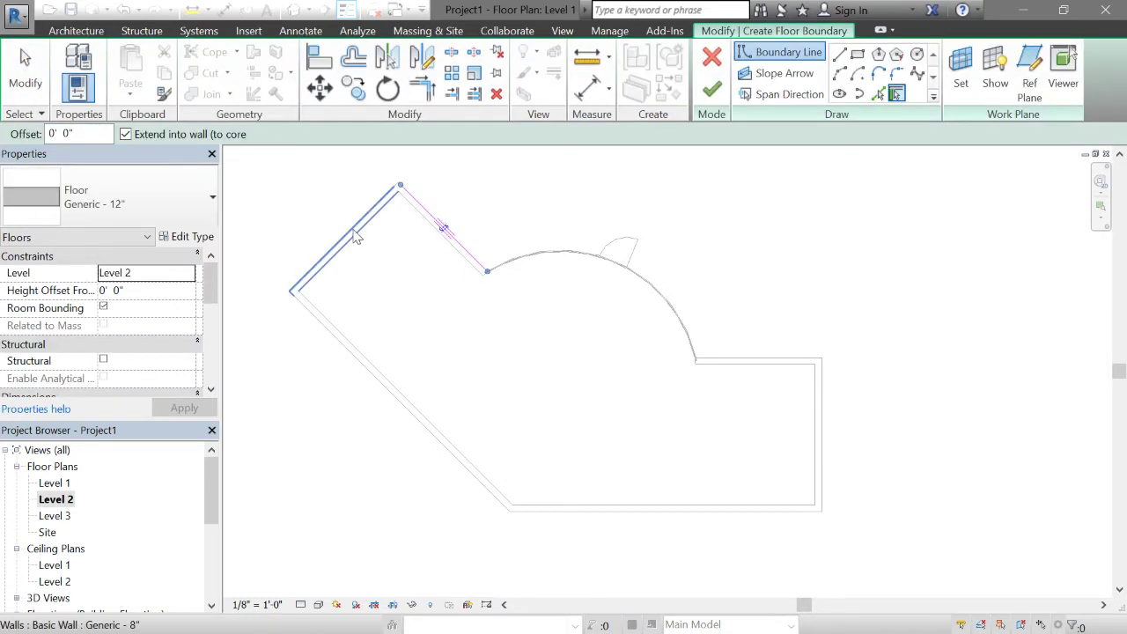
pyautogui.click(357, 239)
pyautogui.click(424, 429)
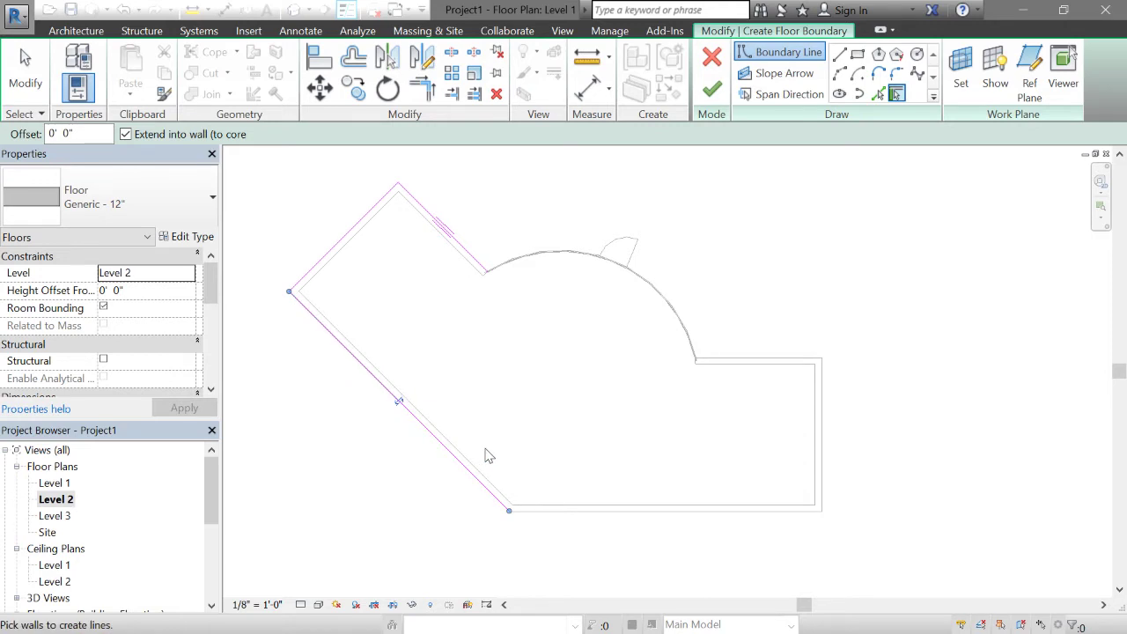
pyautogui.click(635, 518)
pyautogui.click(821, 474)
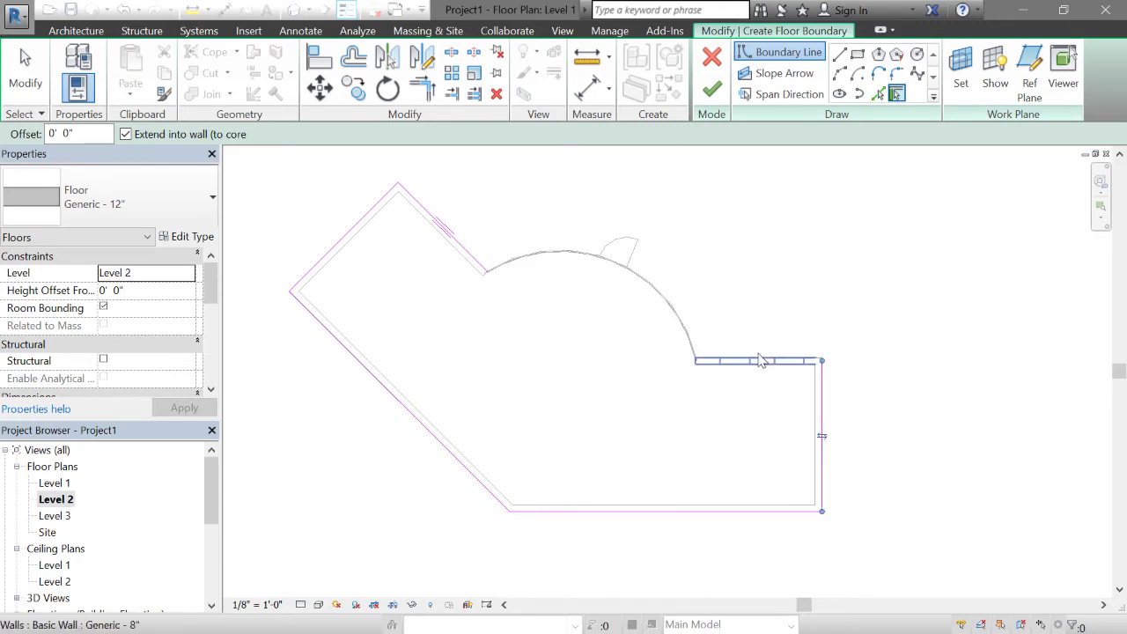
pyautogui.click(759, 356)
pyautogui.click(669, 319)
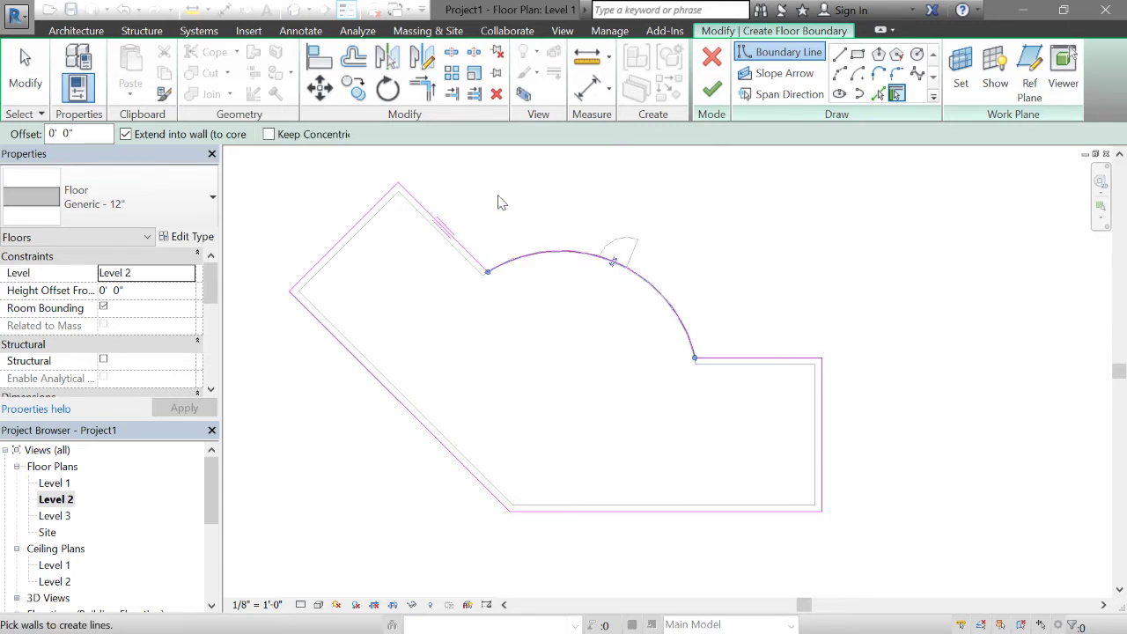
# Trim the short angled wall's boundary line and the arc to a corner, and finish the Level 2 floor without joining it to the overlapping walls.
pyautogui.click(421, 85)
pyautogui.click(478, 262)
pyautogui.click(498, 265)
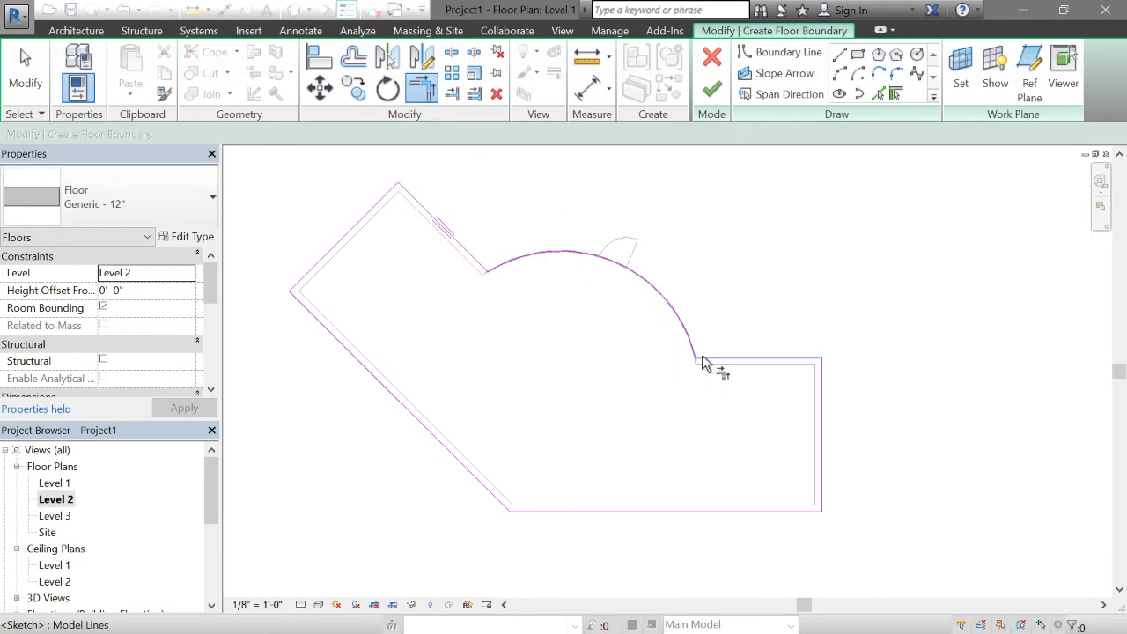
pyautogui.scroll(5, 713, 370)
pyautogui.click(711, 89)
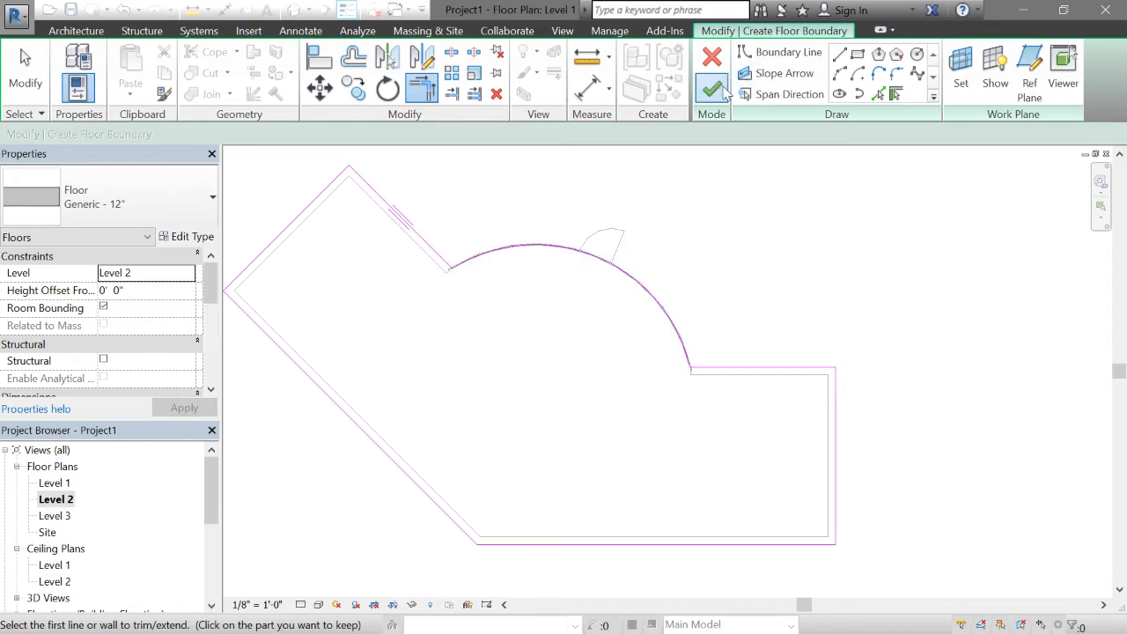
pyautogui.click(669, 343)
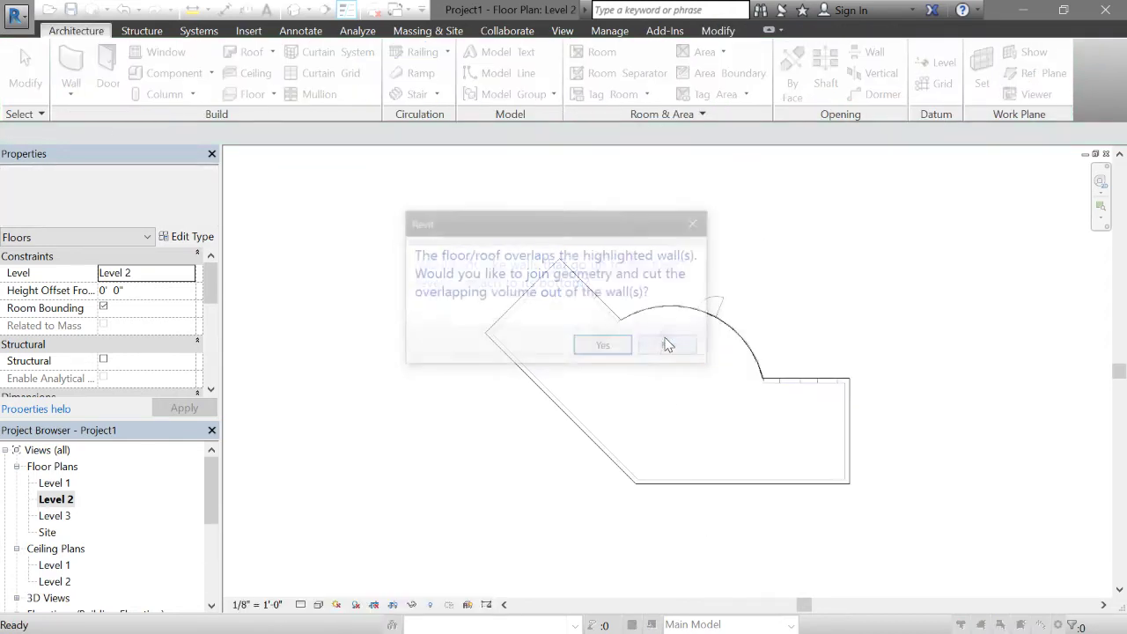
pyautogui.click(647, 350)
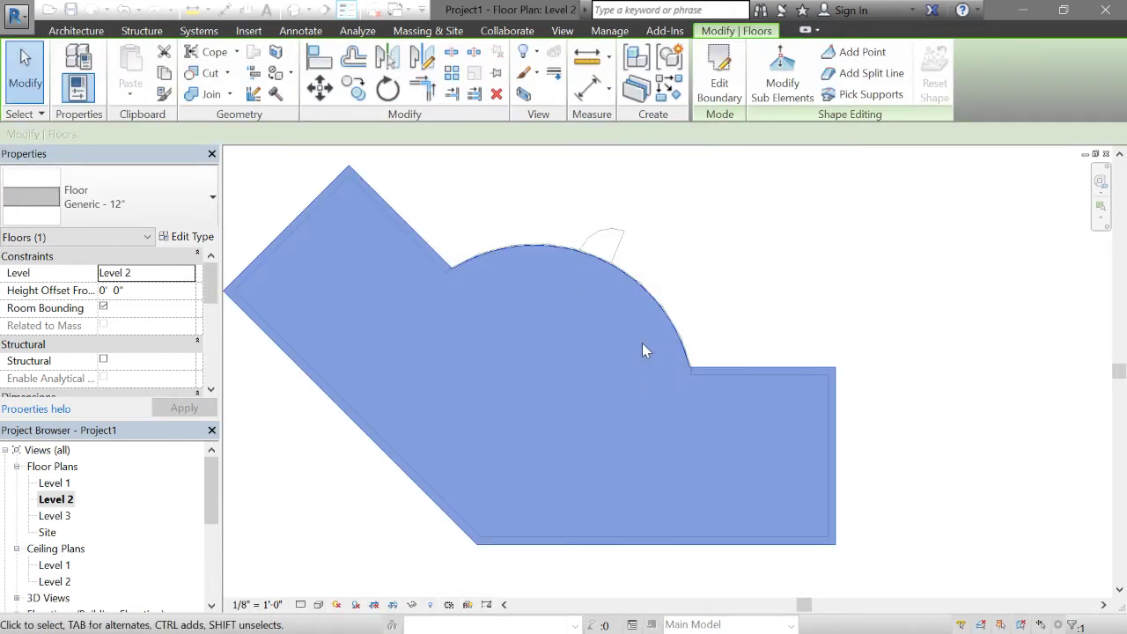
pyautogui.press('Escape')
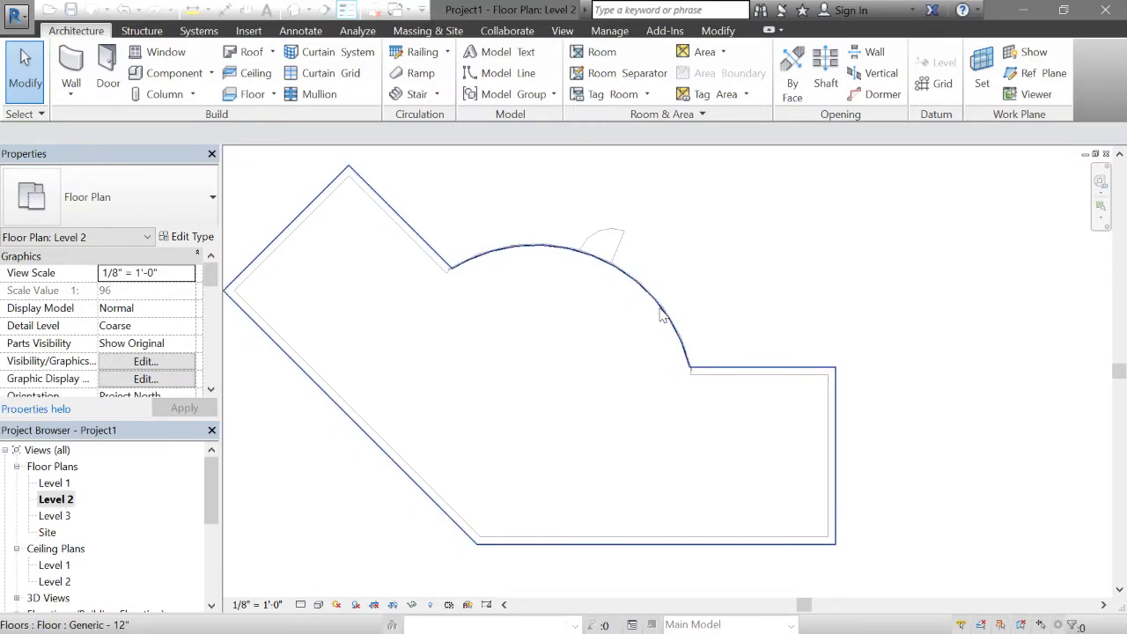
# Examine the building with its Level 2 floor in the 3D view.
pyautogui.click(294, 10)
pyautogui.keyDown('shift'); pyautogui.moveTo(309, 212); pyautogui.dragTo(641, 568, button='middle'); pyautogui.keyUp('shift')
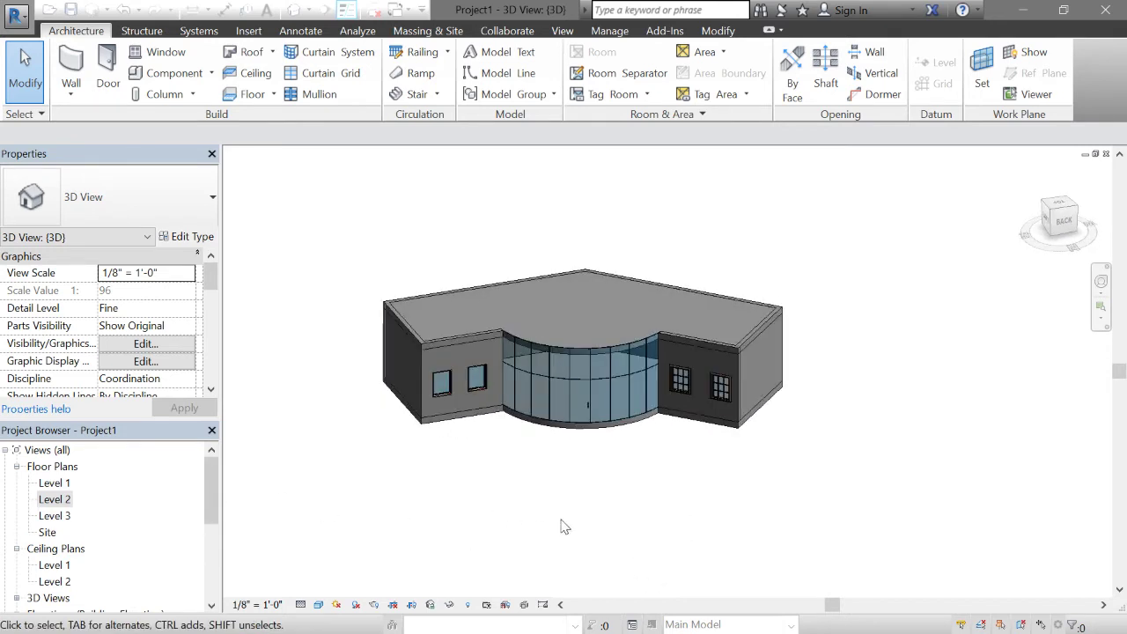
pyautogui.keyDown('shift'); pyautogui.moveTo(564, 525); pyautogui.dragTo(566, 549, button='middle'); pyautogui.keyUp('shift')
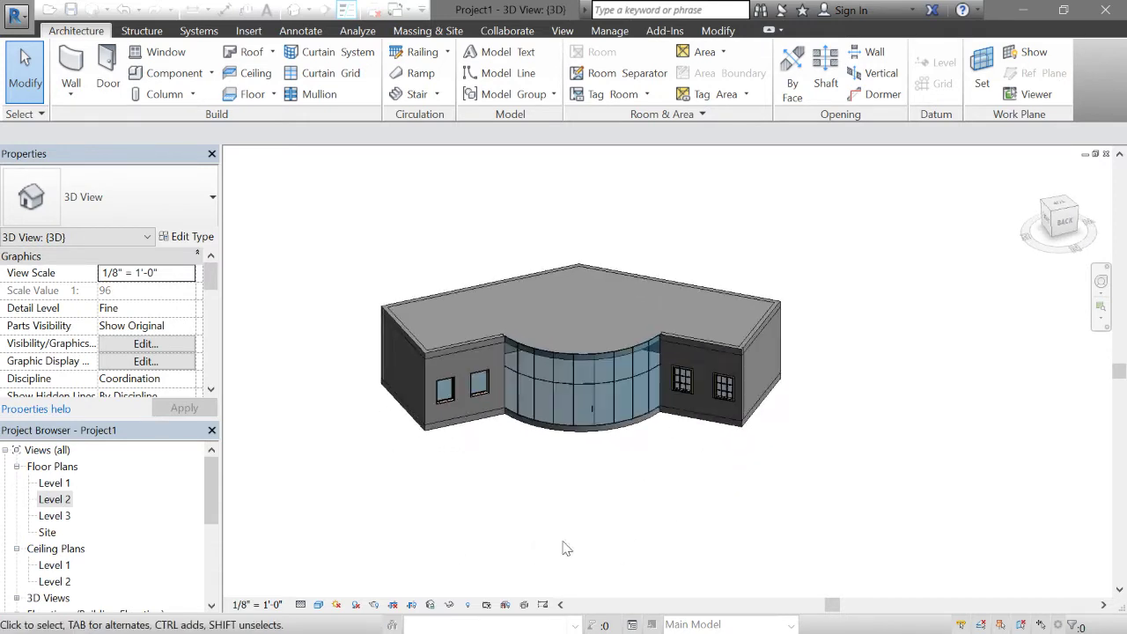
# On the Level 2 plan, draw Generic - 8" walls 15' along the horizontal edge from the obtuse outer corner and 15' perpendicular into the building.
pyautogui.doubleClick(48, 501)
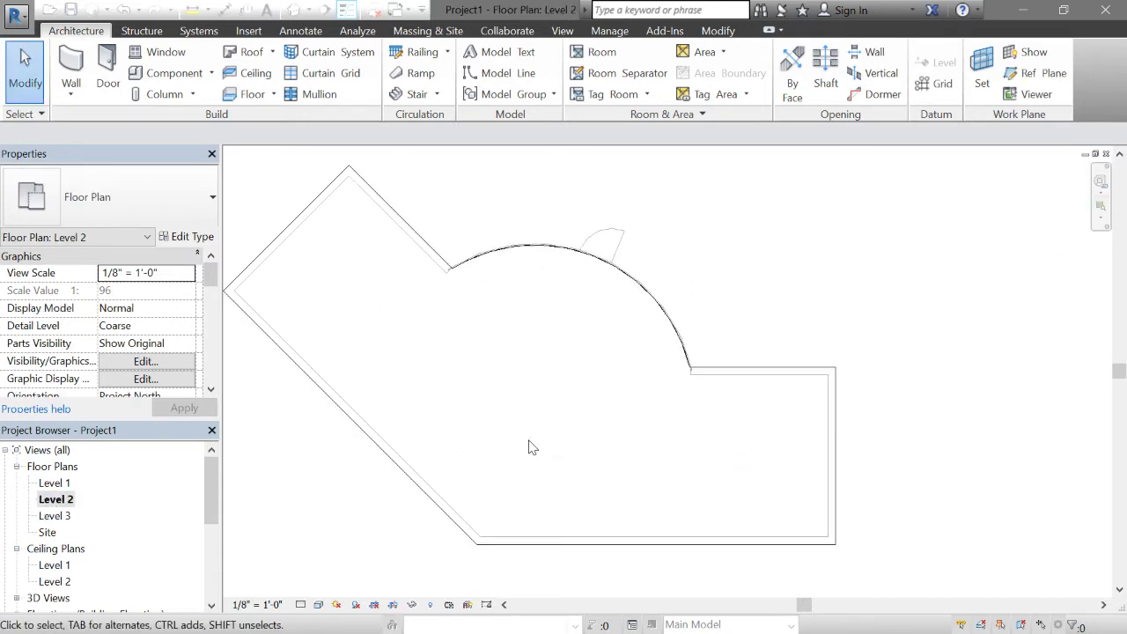
pyautogui.click(74, 76)
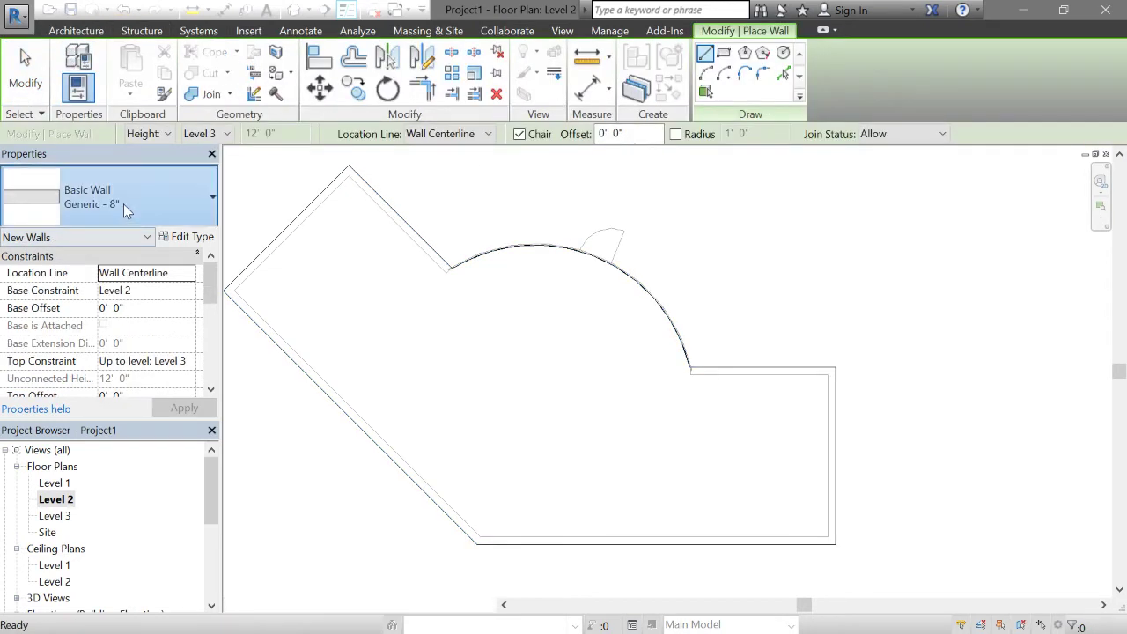
pyautogui.click(123, 203)
pyautogui.click(123, 203)
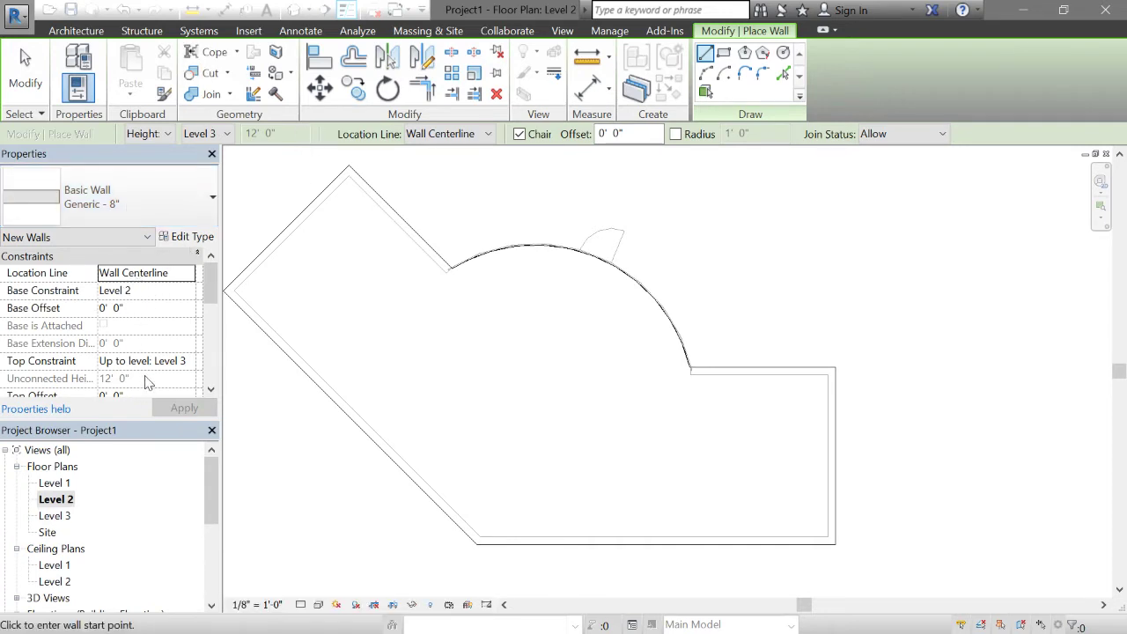
pyautogui.click(479, 539)
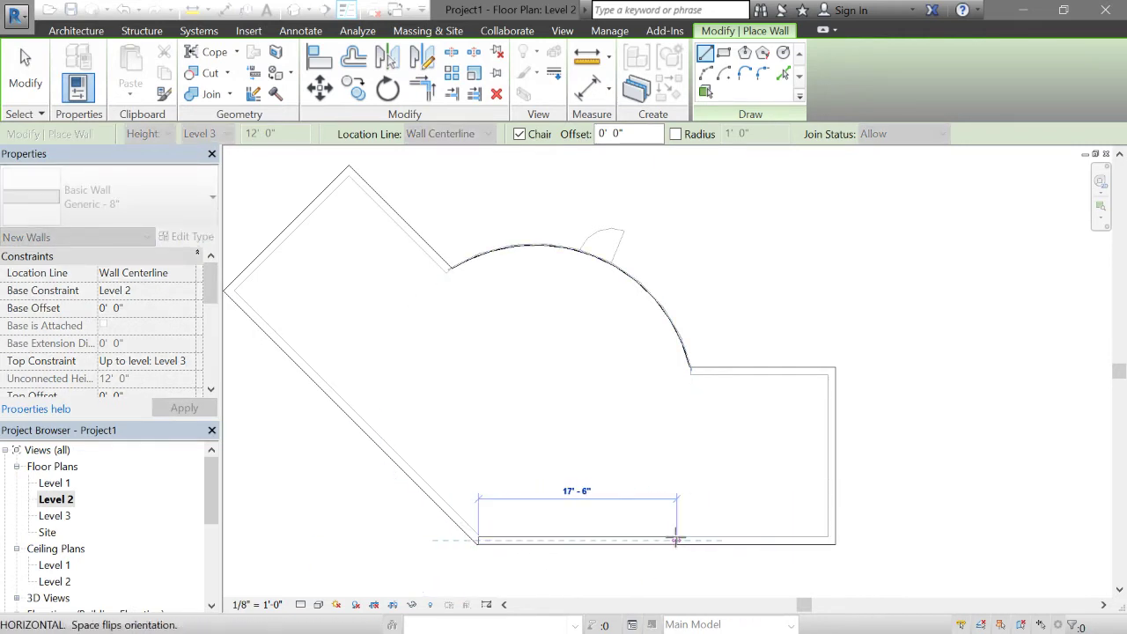
pyautogui.write('15')
pyautogui.press('Return')
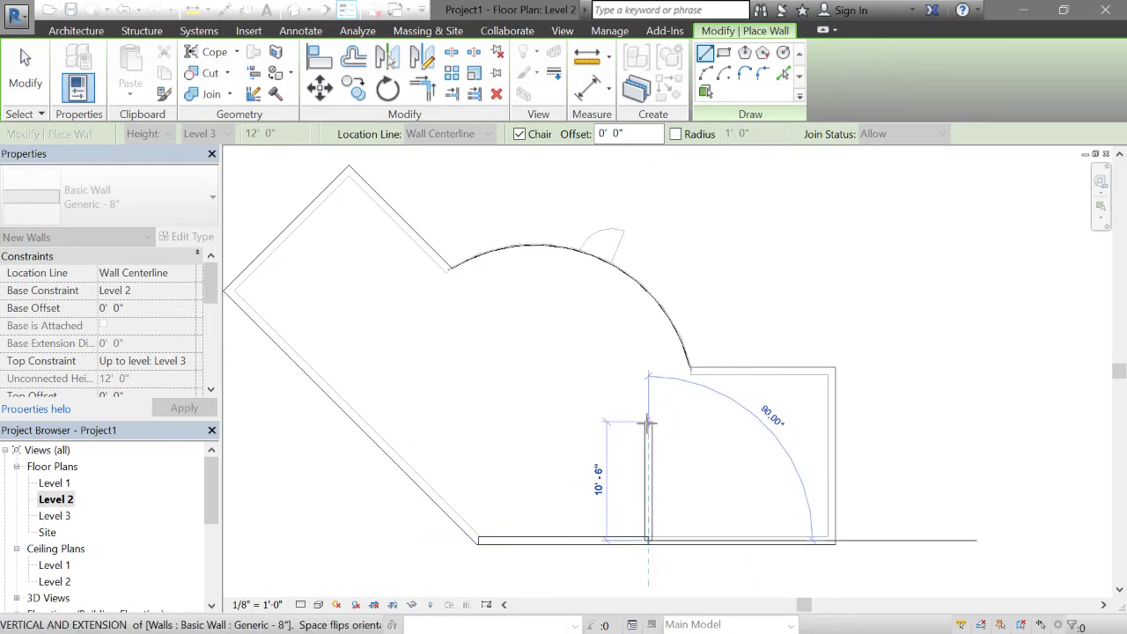
pyautogui.write('15')
pyautogui.press('Return')
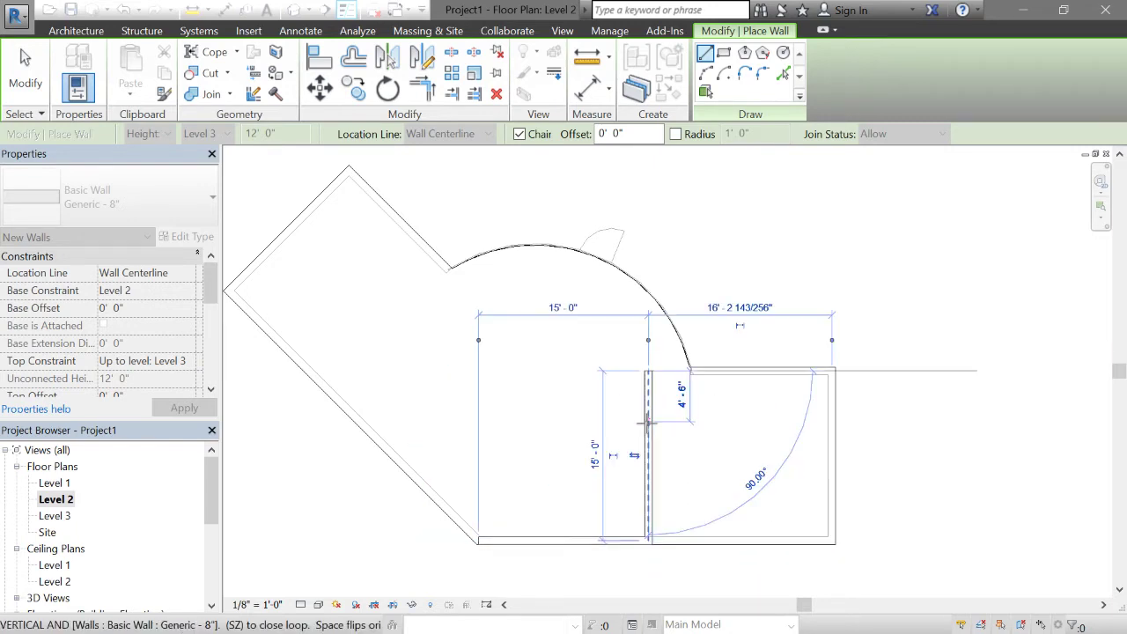
pyautogui.press('Escape')
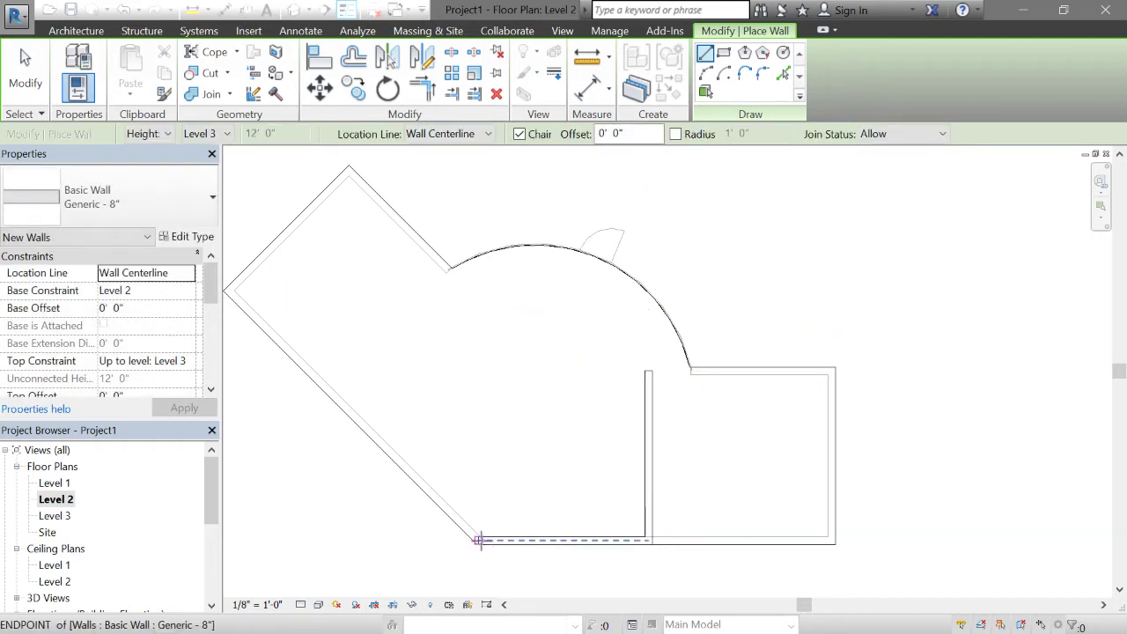
# Draw a 15' wall from the same corner along the angled edge, and a 15' wall perpendicular to it into the building.
pyautogui.click(478, 538)
pyautogui.write('15')
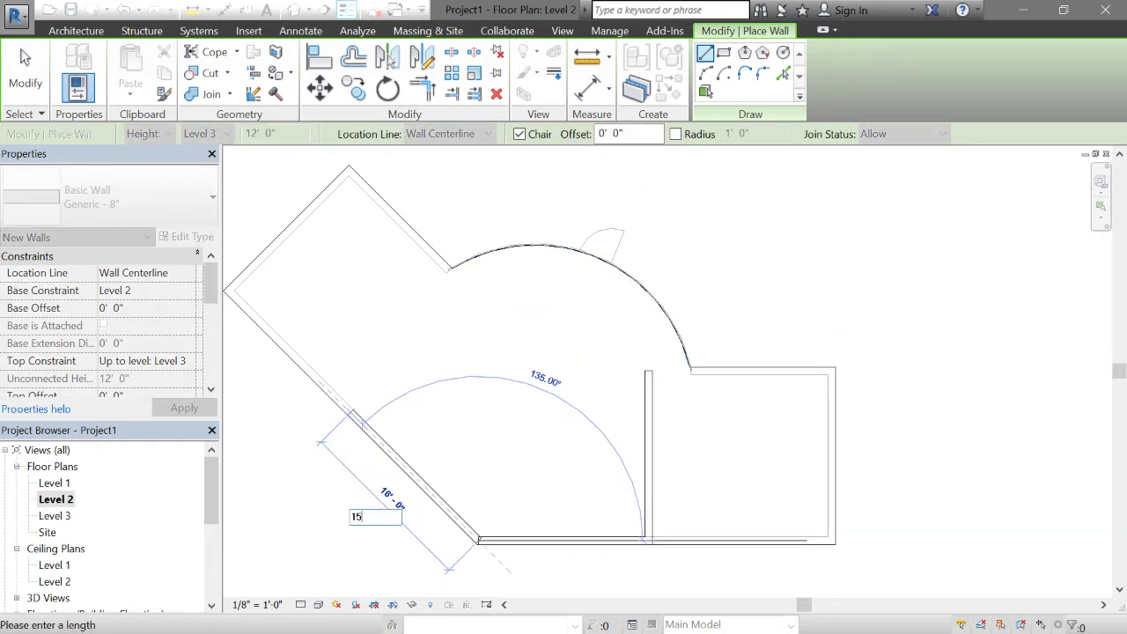
pyautogui.press('Return')
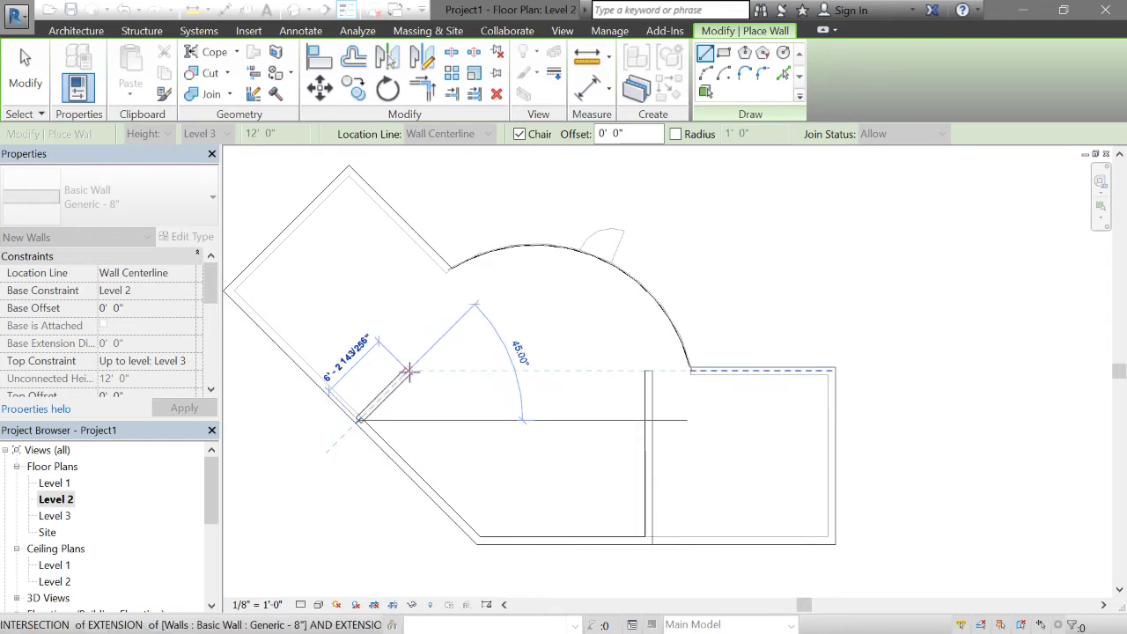
pyautogui.write('15')
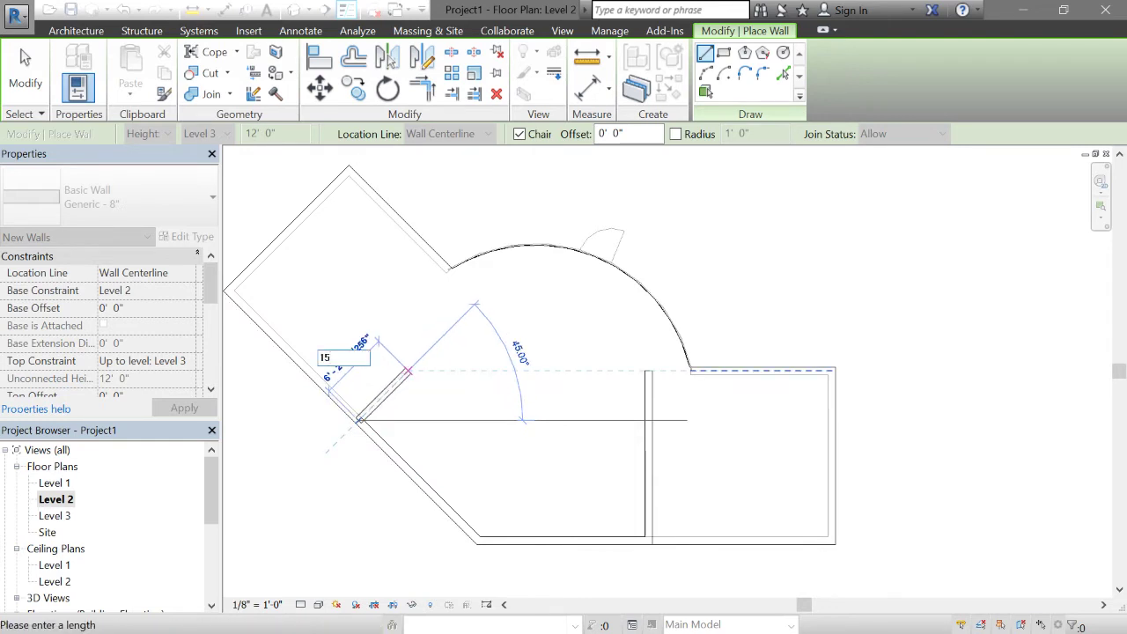
pyautogui.press('Return')
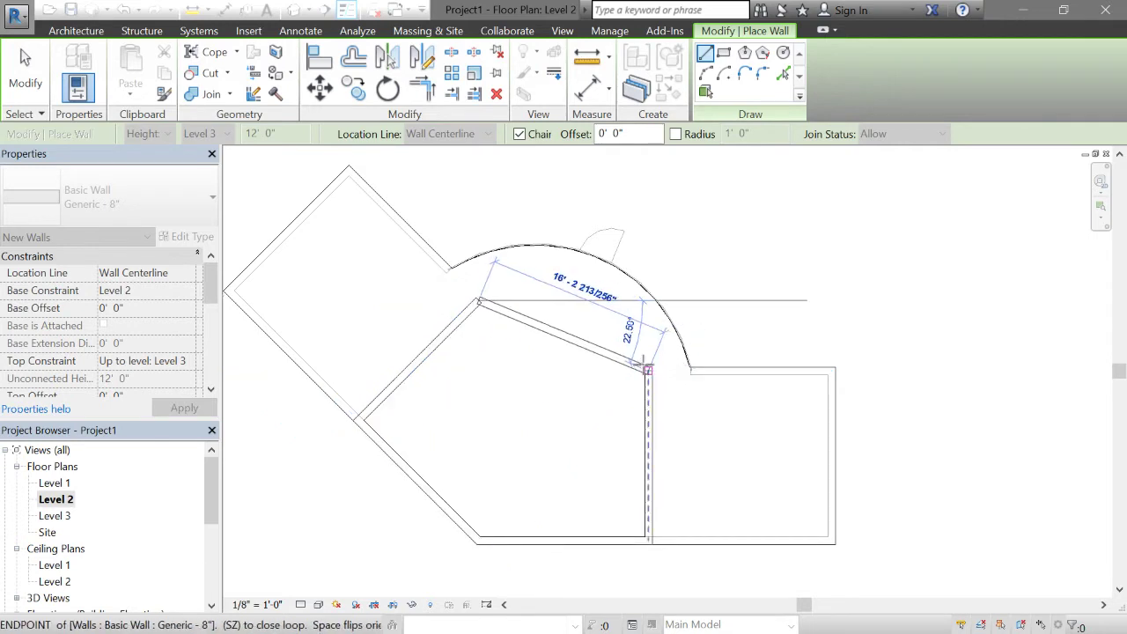
# Close the second-storey outline with two short walls running from the free ends of the 15' walls to meet at a corner.
pyautogui.click(530, 355)
pyautogui.press('Escape')
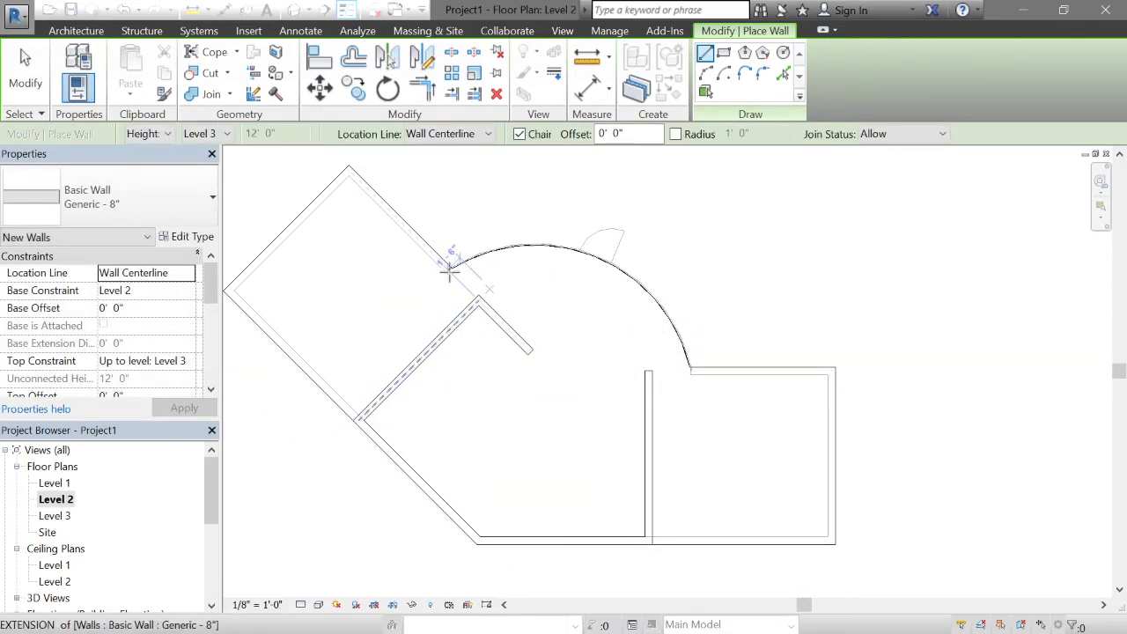
pyautogui.click(648, 371)
pyautogui.click(586, 370)
pyautogui.press('Escape')
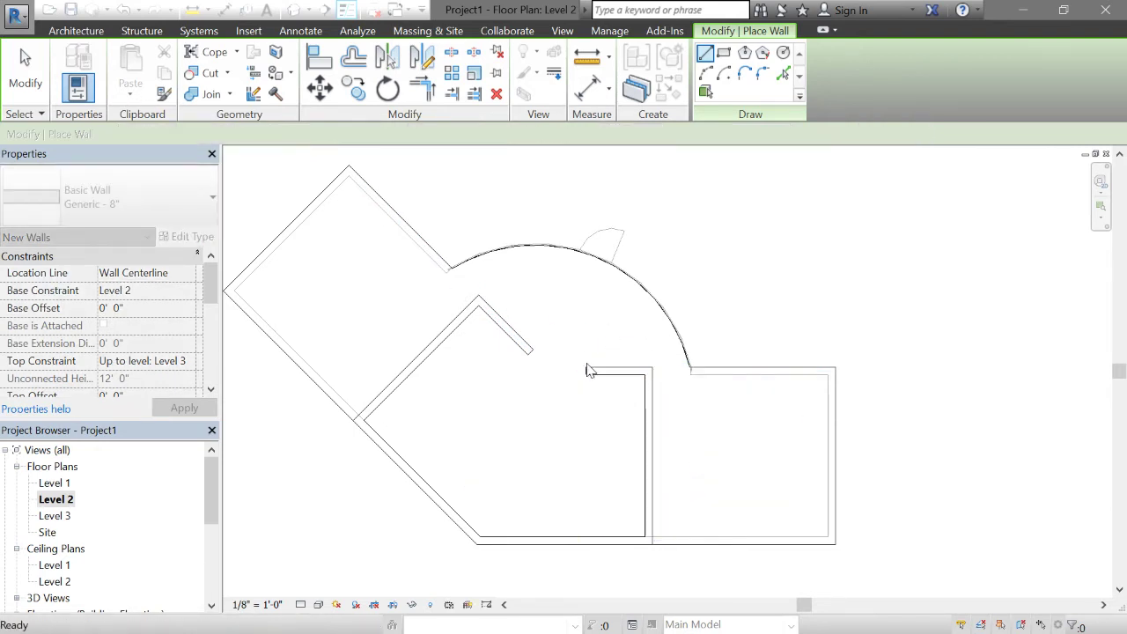
pyautogui.press('Escape')
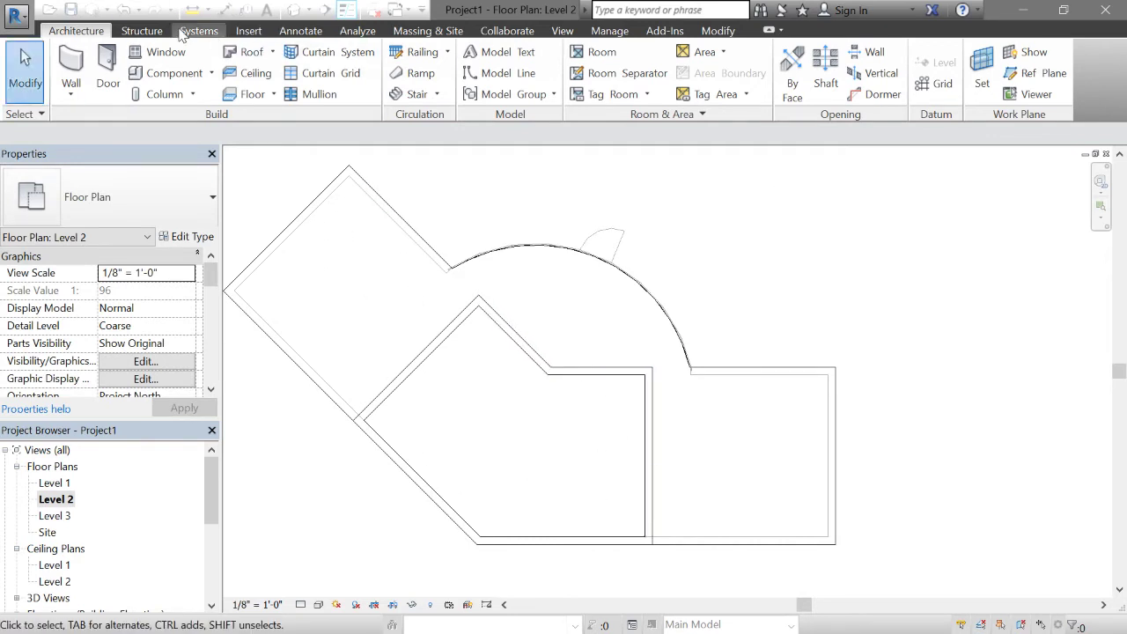
# Examine the second-storey walls on top of the building in the 3D view.
pyautogui.click(294, 10)
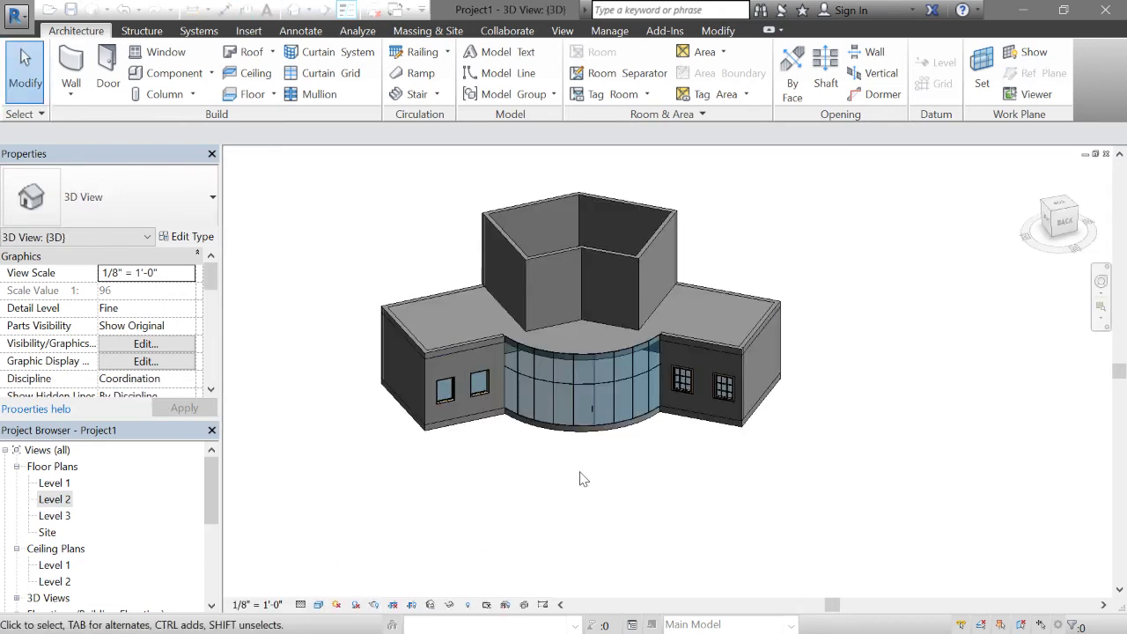
pyautogui.keyDown('shift'); pyautogui.moveTo(601, 493); pyautogui.dragTo(792, 537, button='middle'); pyautogui.keyUp('shift')
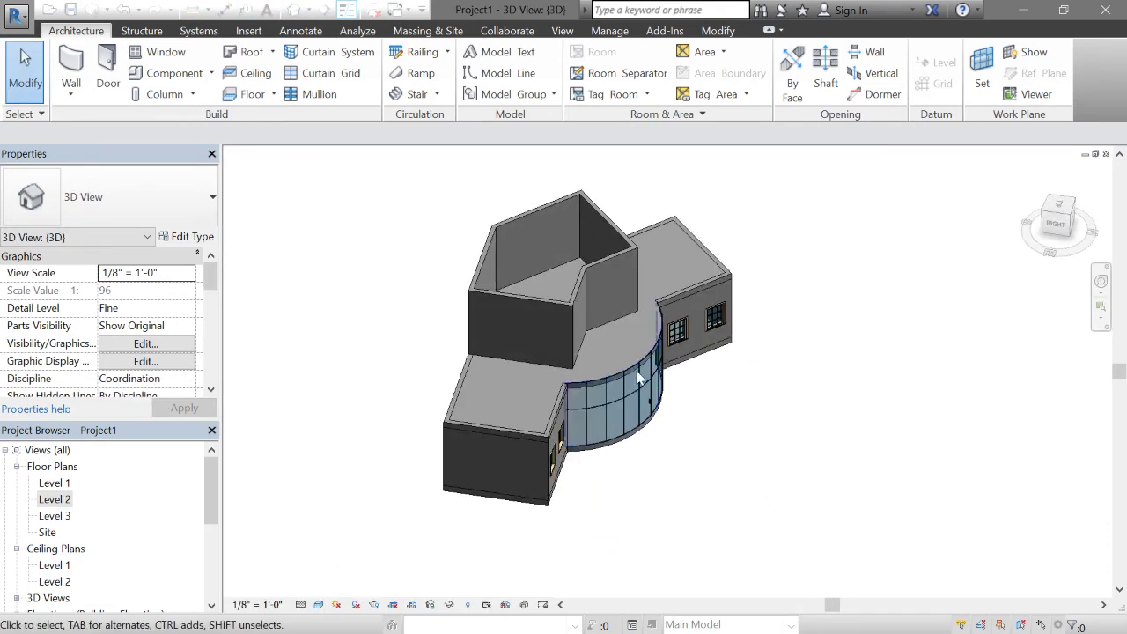
pyautogui.click(1107, 155)
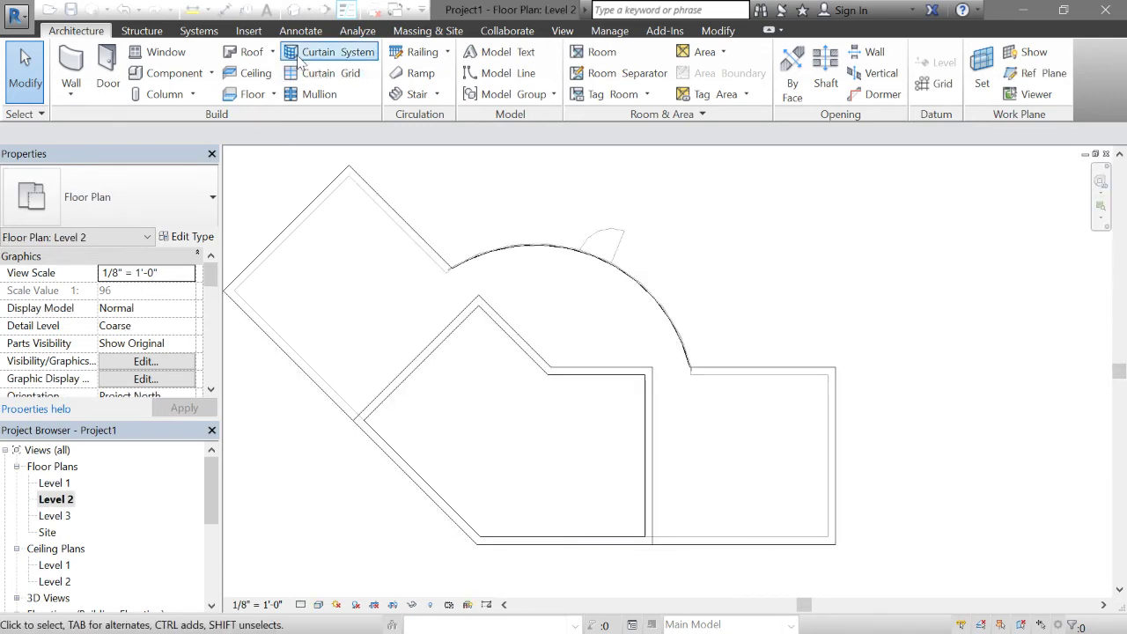
# Replace the two short closing walls with an outward-bulging arc wall of about 8'-9" radius between the free ends of the 15' walls.
pyautogui.click(564, 371)
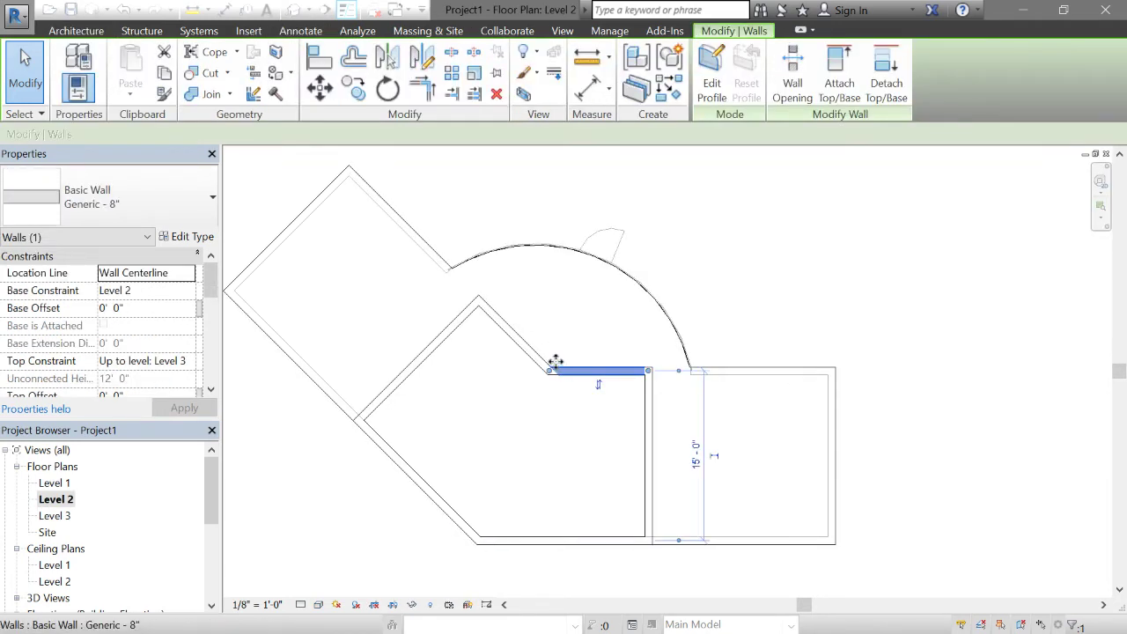
pyautogui.press('Delete')
pyautogui.click(71, 70)
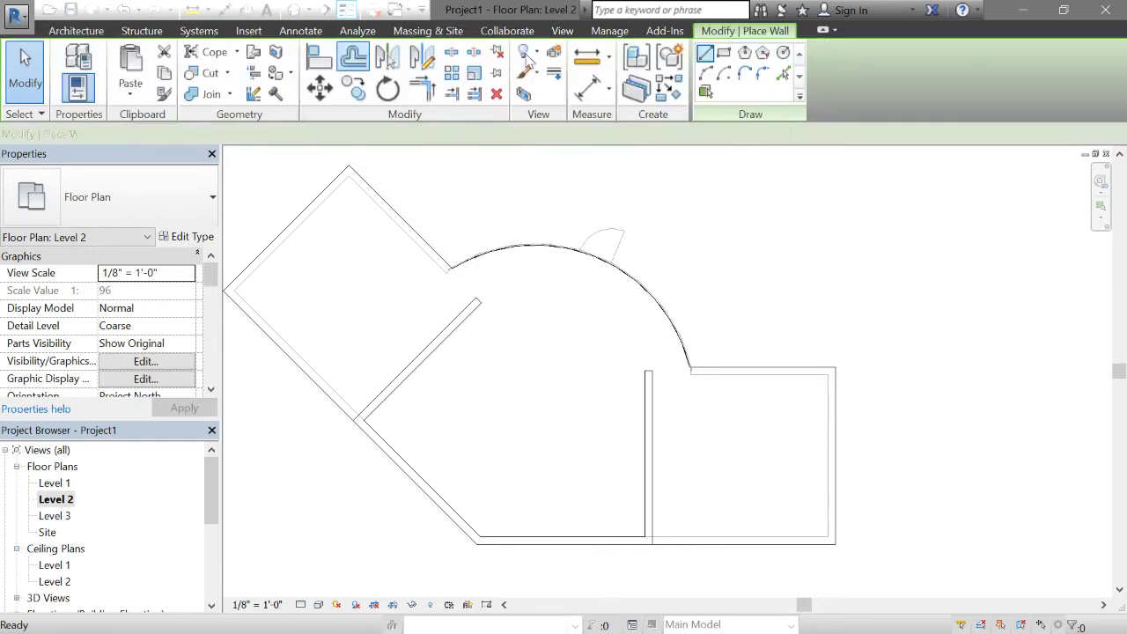
pyautogui.click(706, 73)
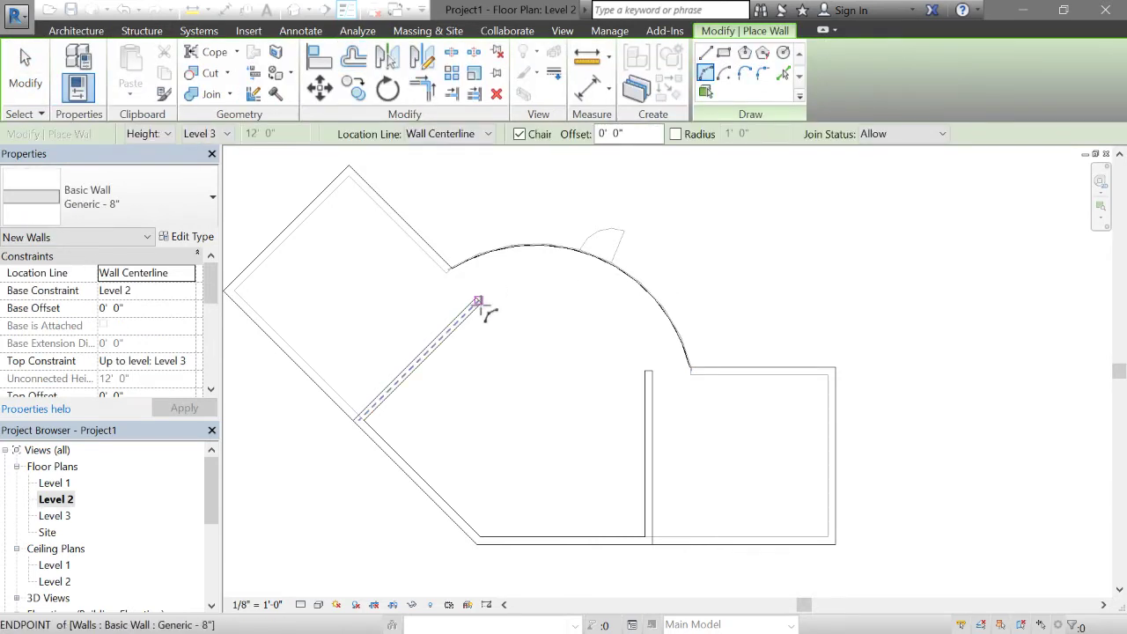
pyautogui.click(476, 302)
pyautogui.click(647, 371)
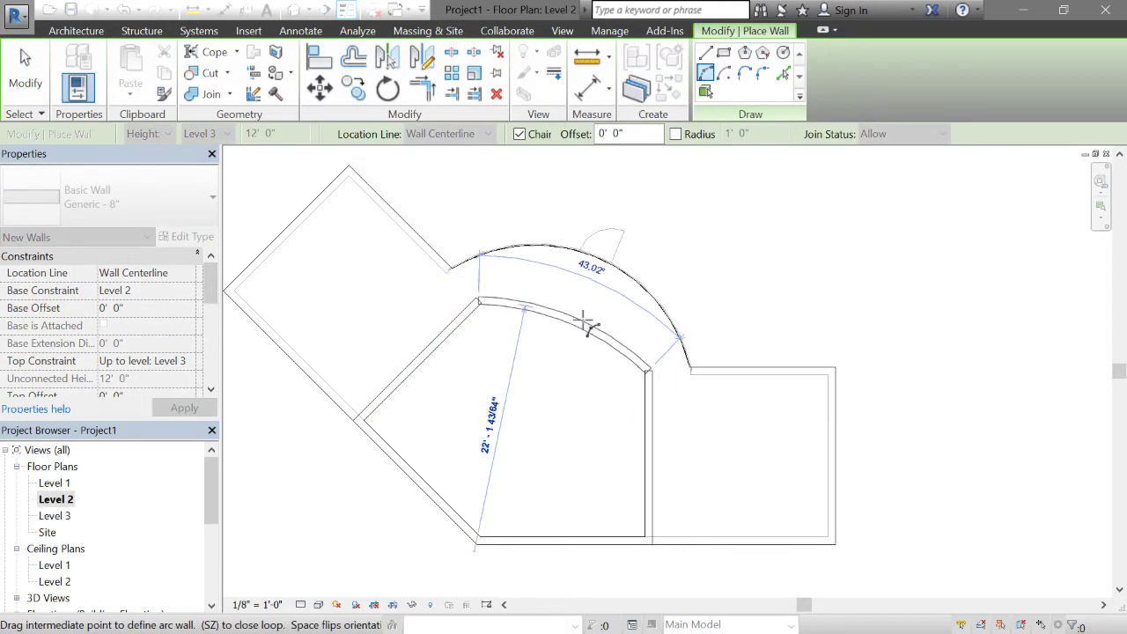
pyautogui.click(596, 282)
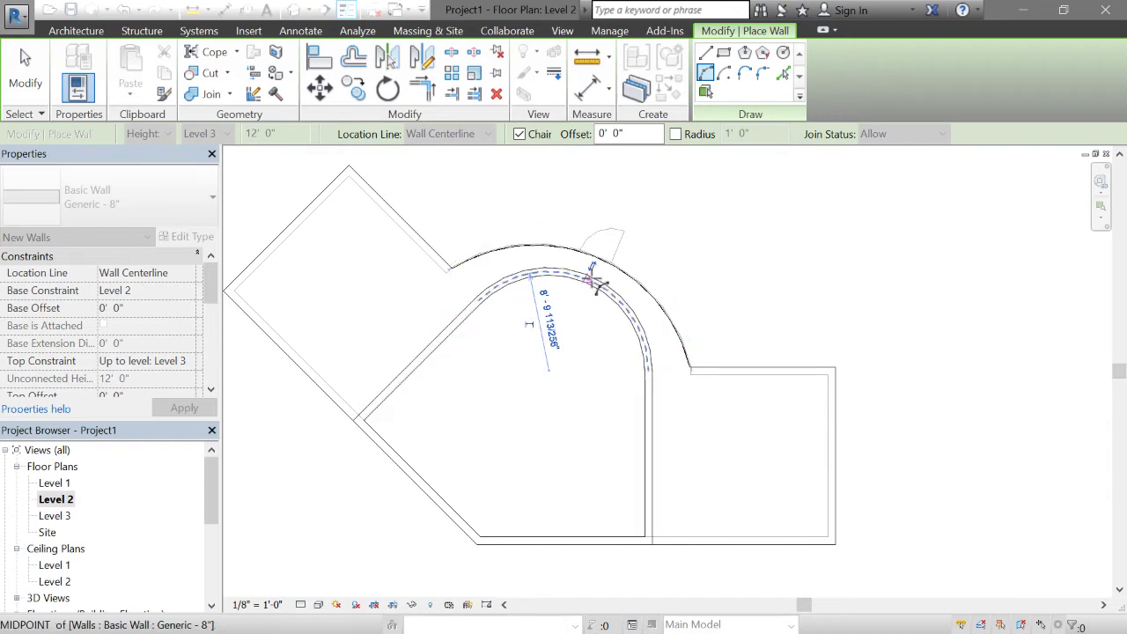
pyautogui.press('Escape')
pyautogui.press('Escape')
# Change the second-storey arc wall's type to Curtain Wall 1 and inspect it in the 3D view.
pyautogui.click(596, 291)
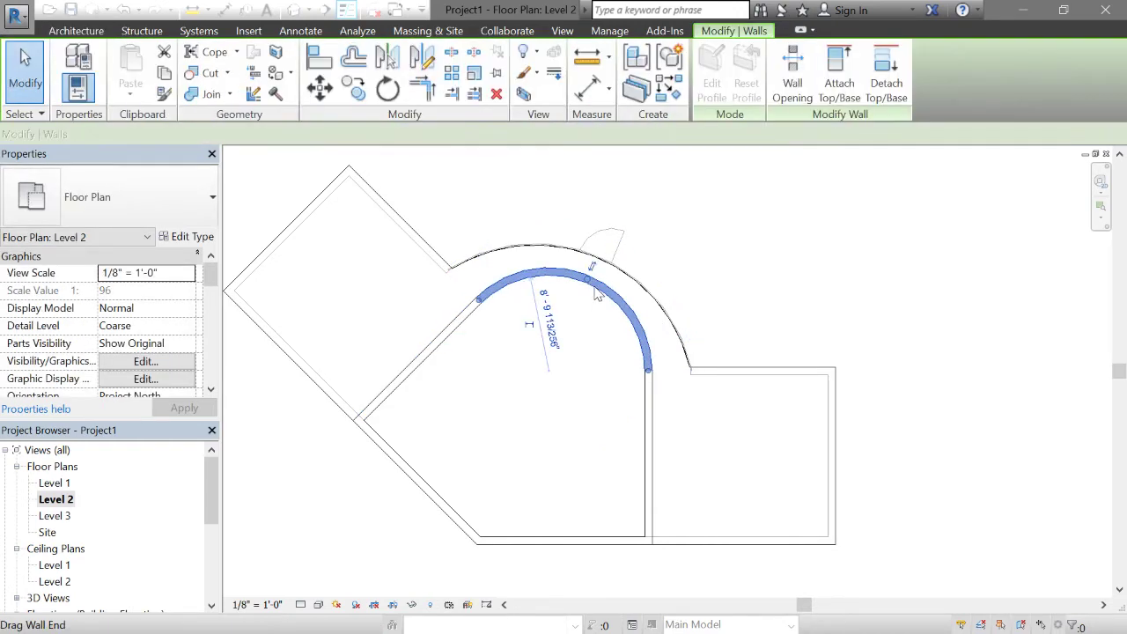
pyautogui.click(132, 197)
pyautogui.scroll(-10, 135, 344)
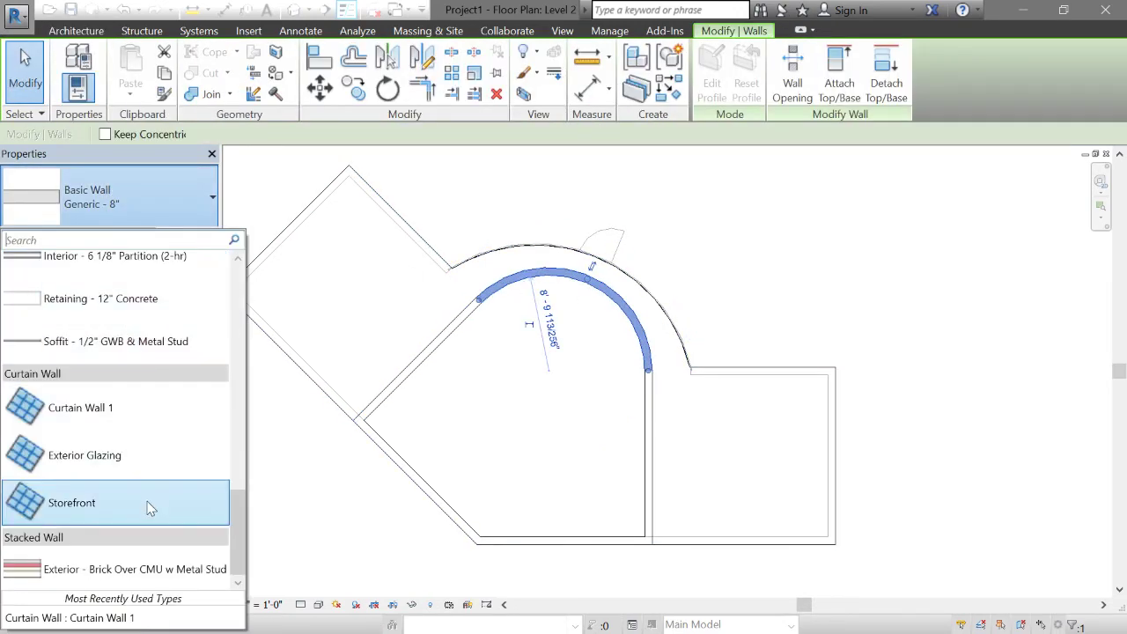
pyautogui.click(143, 415)
pyautogui.click(744, 295)
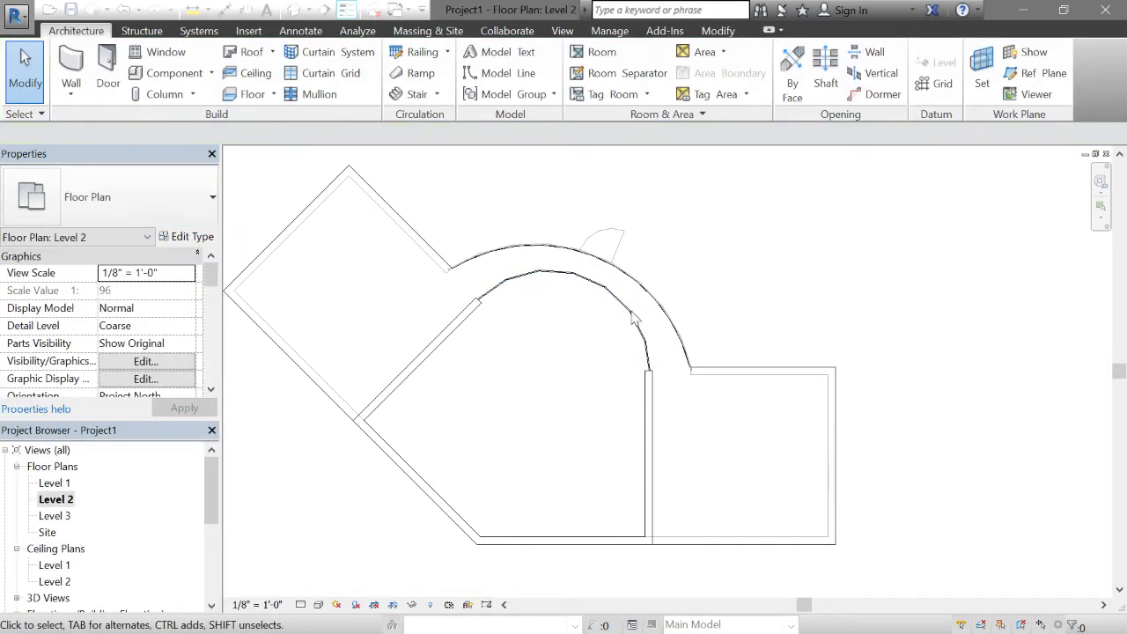
pyautogui.click(291, 10)
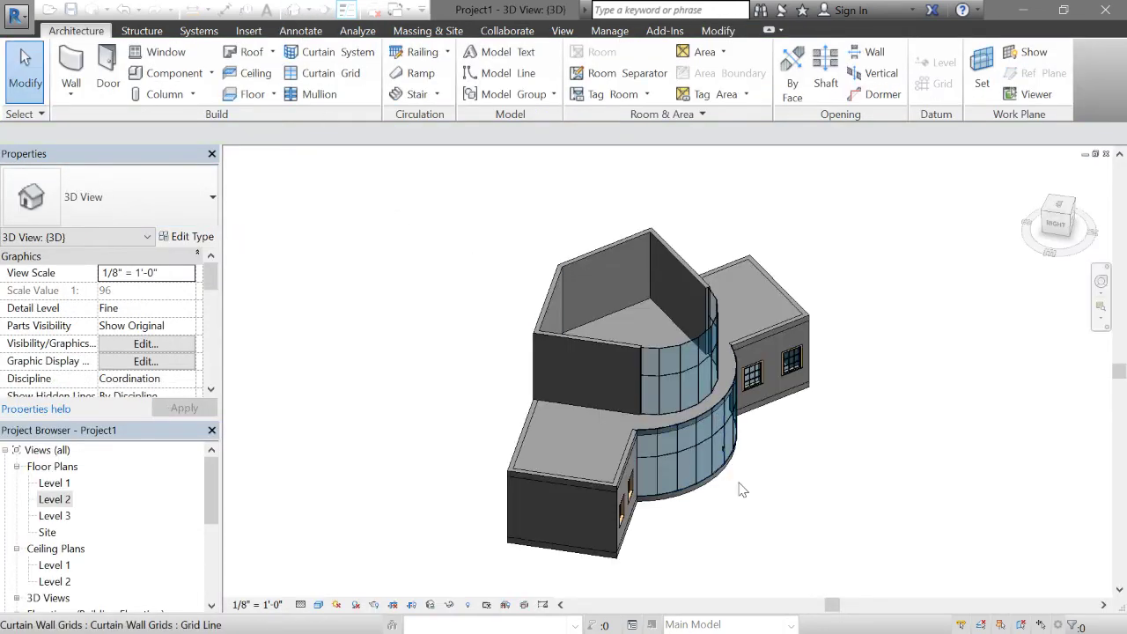
pyautogui.keyDown('shift'); pyautogui.moveTo(581, 504); pyautogui.dragTo(654, 468, button='middle'); pyautogui.keyUp('shift')
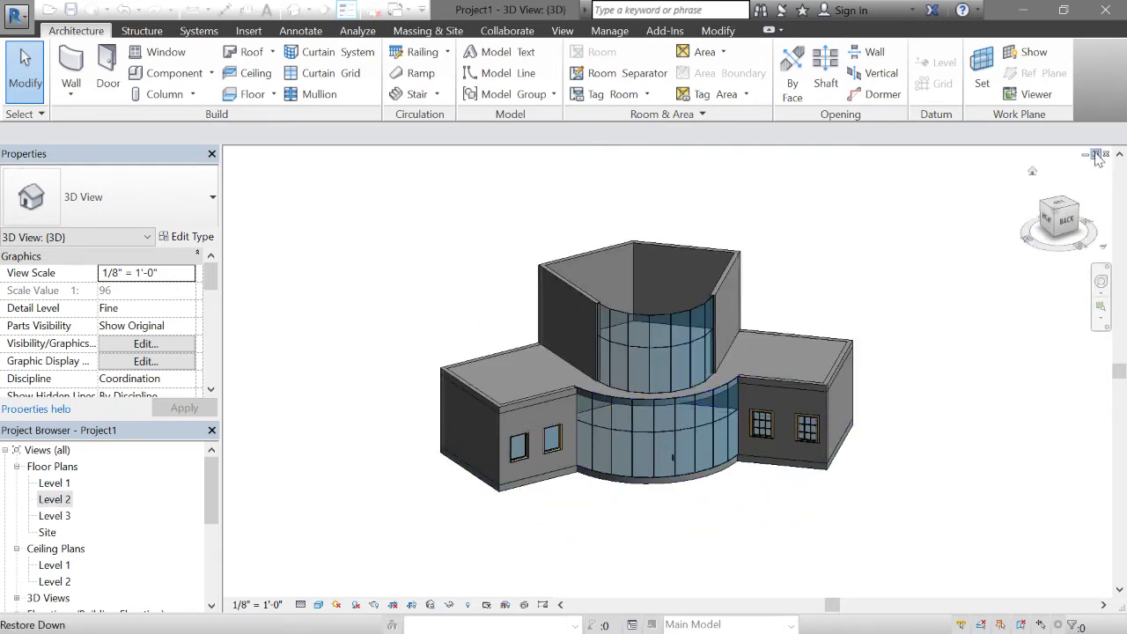
# Set the Level 3 floor plan's underlay base level to Level 2 and apply it.
pyautogui.doubleClick(55, 516)
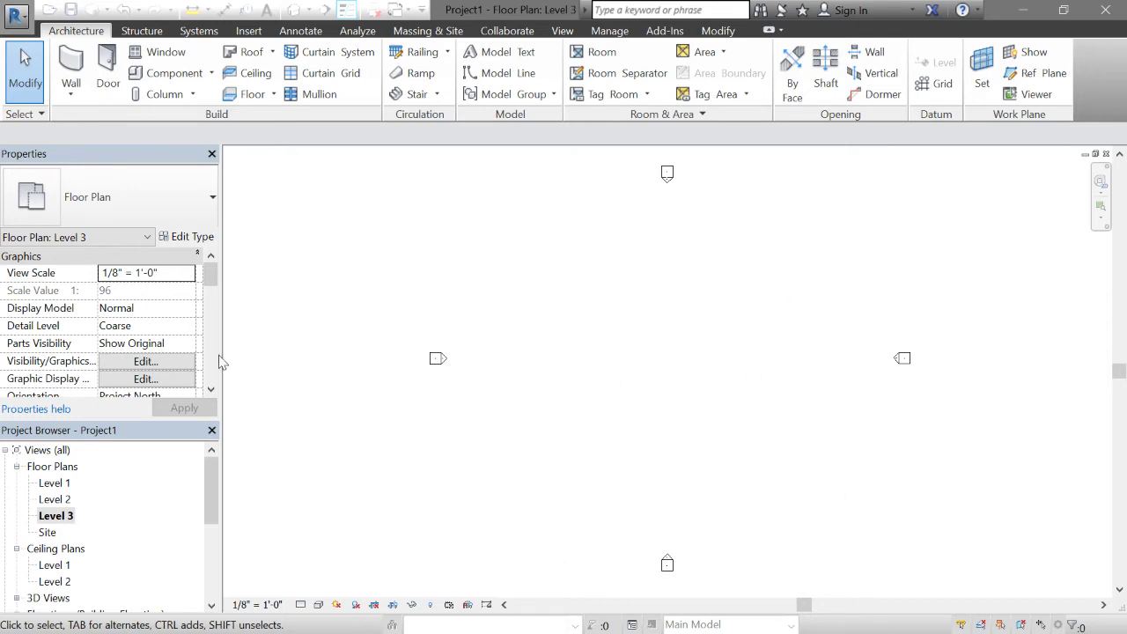
pyautogui.moveTo(205, 280); pyautogui.dragTo(208, 314)
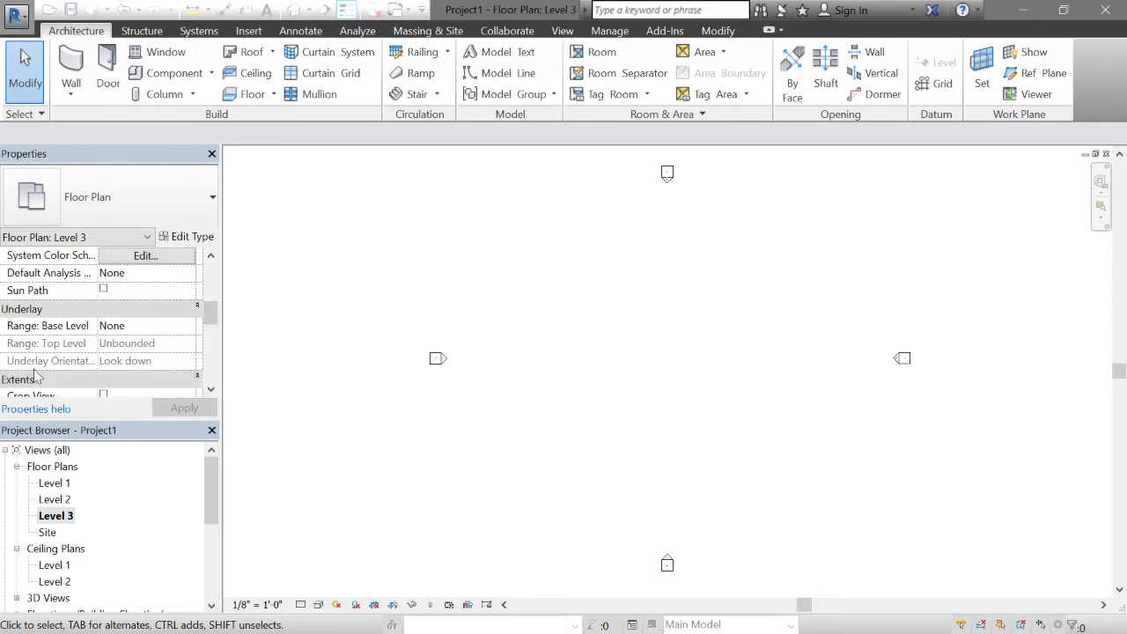
pyautogui.click(190, 328)
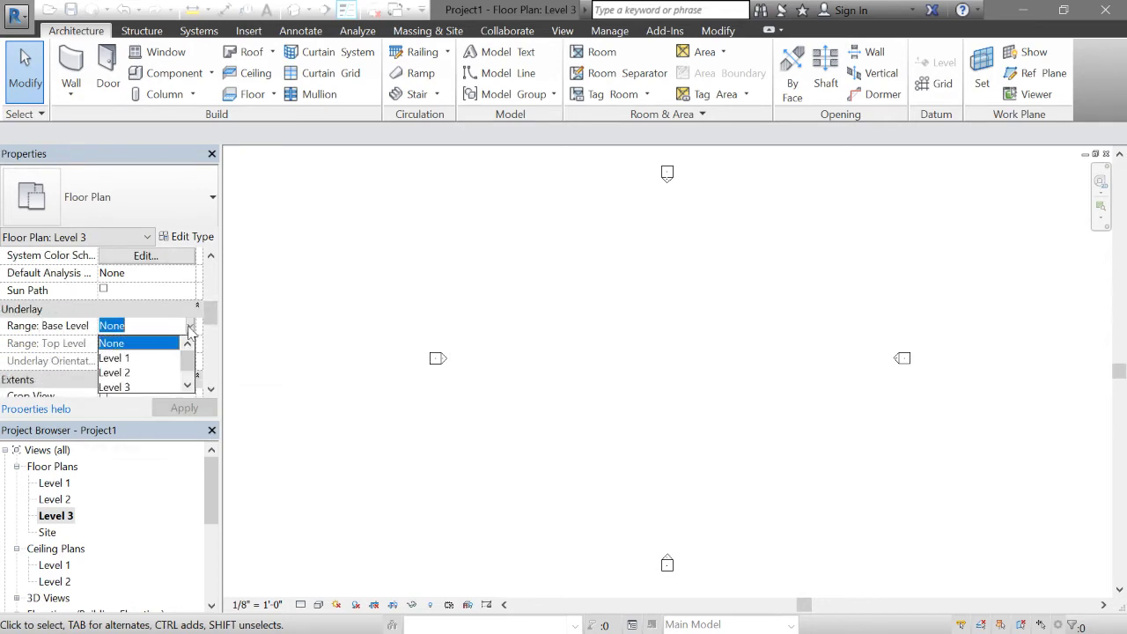
pyautogui.click(115, 372)
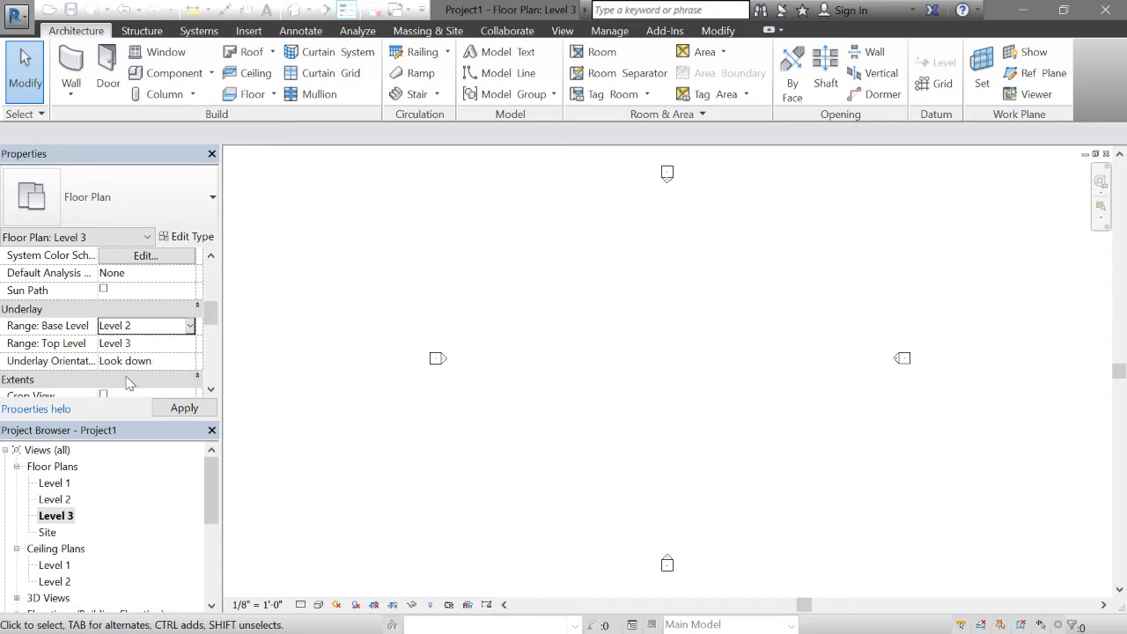
pyautogui.click(180, 408)
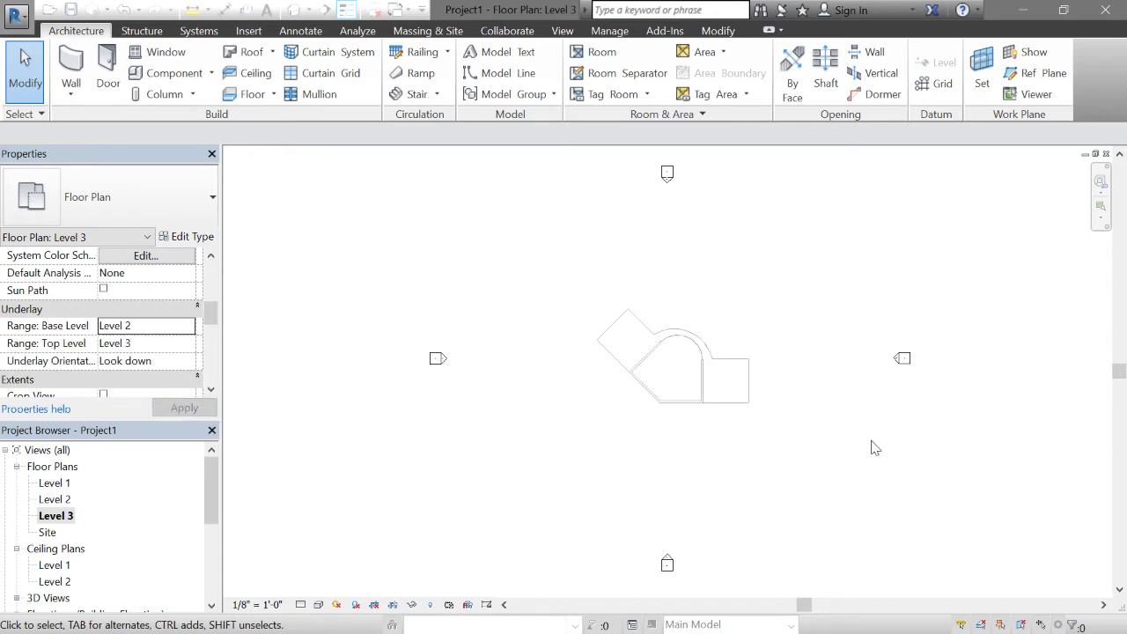
pyautogui.scroll(5, 691, 368)
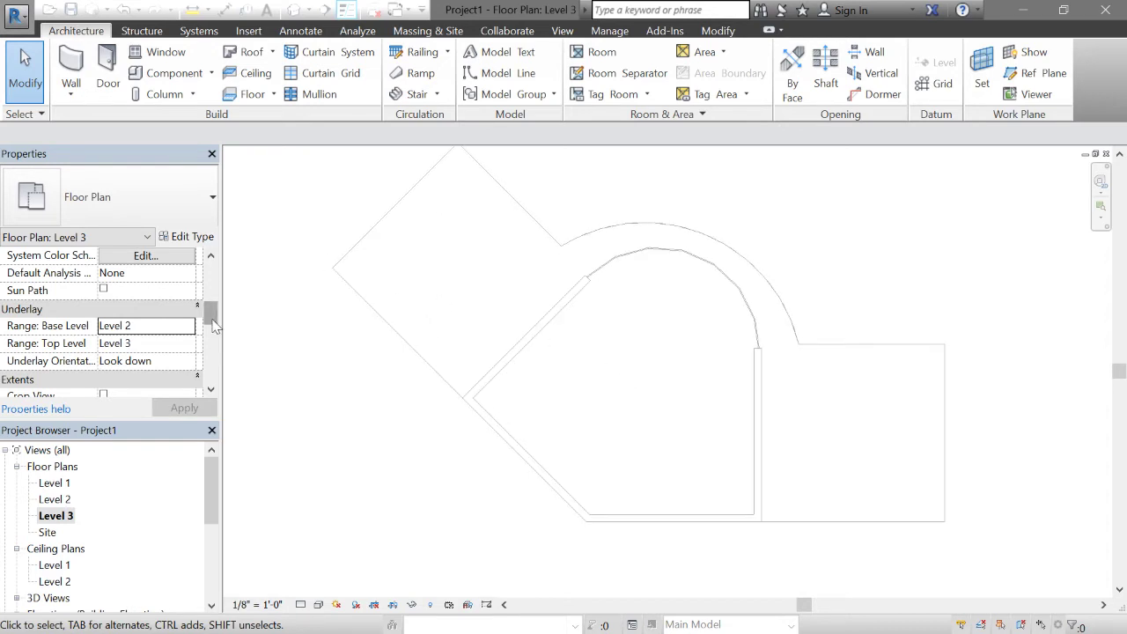
# In the Level 3 plan's view range, set the bottom offset to -1' 0" and the view depth offset to -1', and apply it.
pyautogui.moveTo(214, 326); pyautogui.dragTo(217, 343)
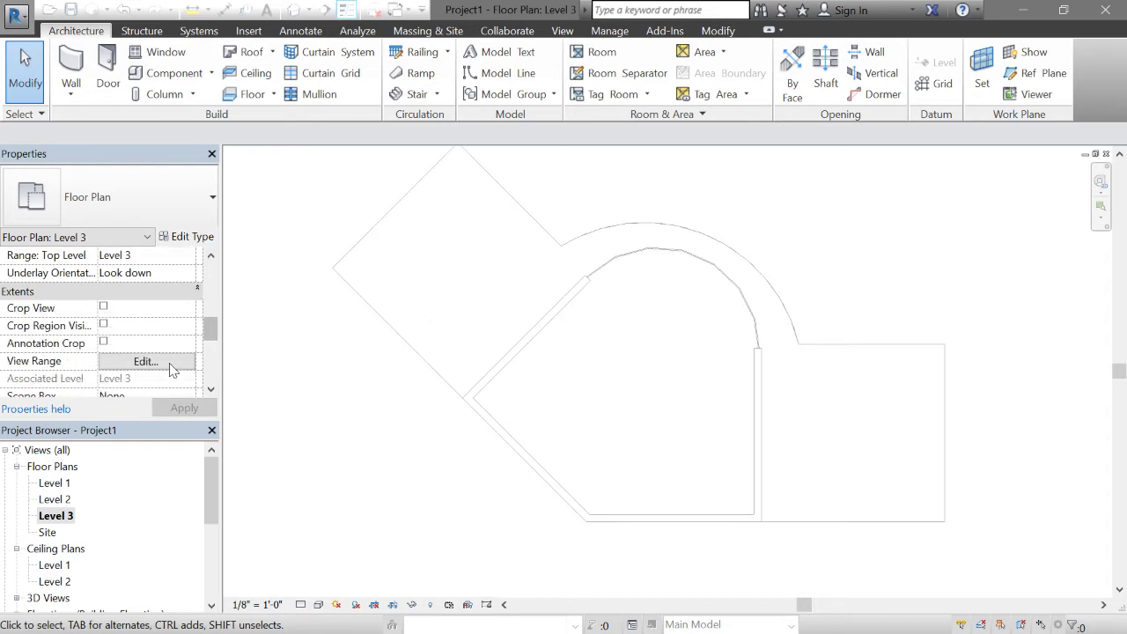
pyautogui.click(146, 362)
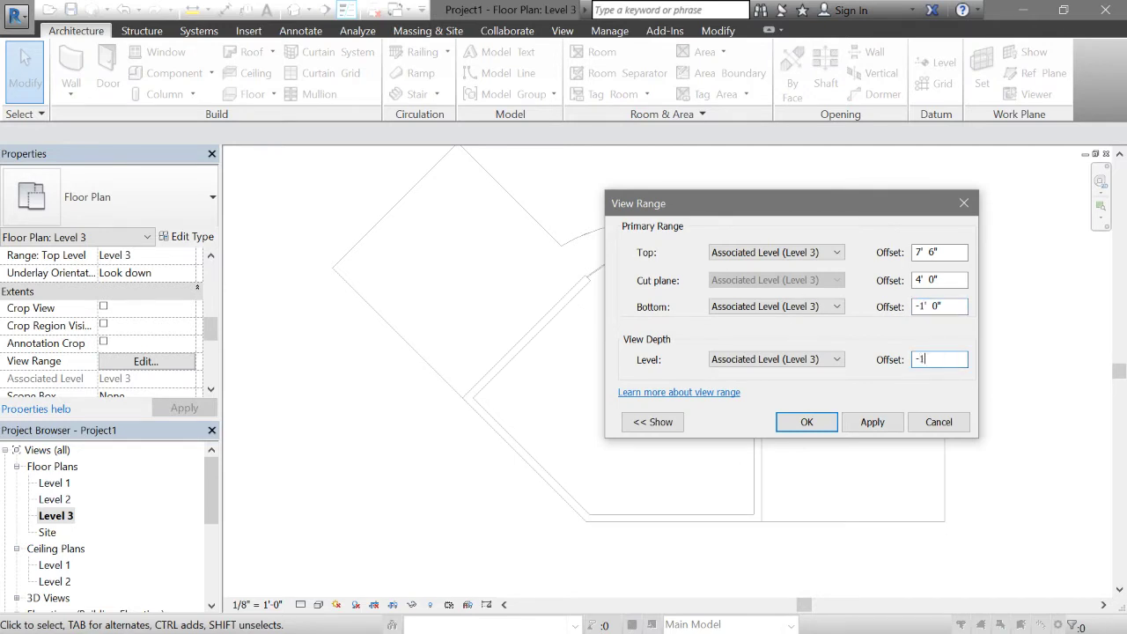
pyautogui.click(873, 423)
pyautogui.click(783, 424)
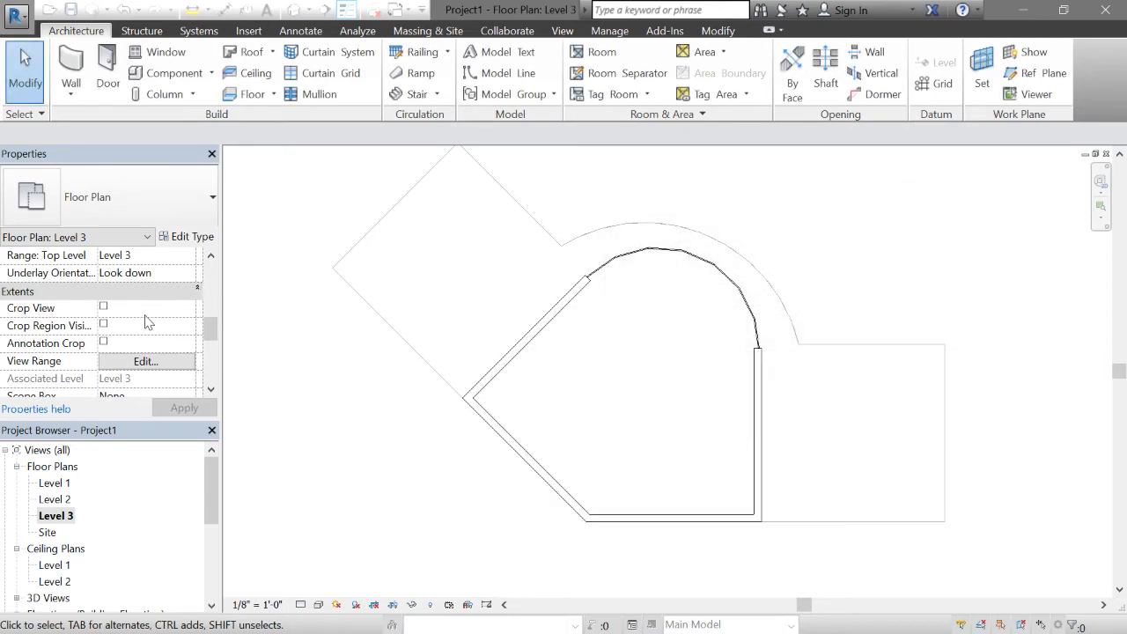
# Set the Level 3 floor plan's underlay base level to None and apply it.
pyautogui.scroll(2, 148, 322)
pyautogui.scroll(1, 180, 335)
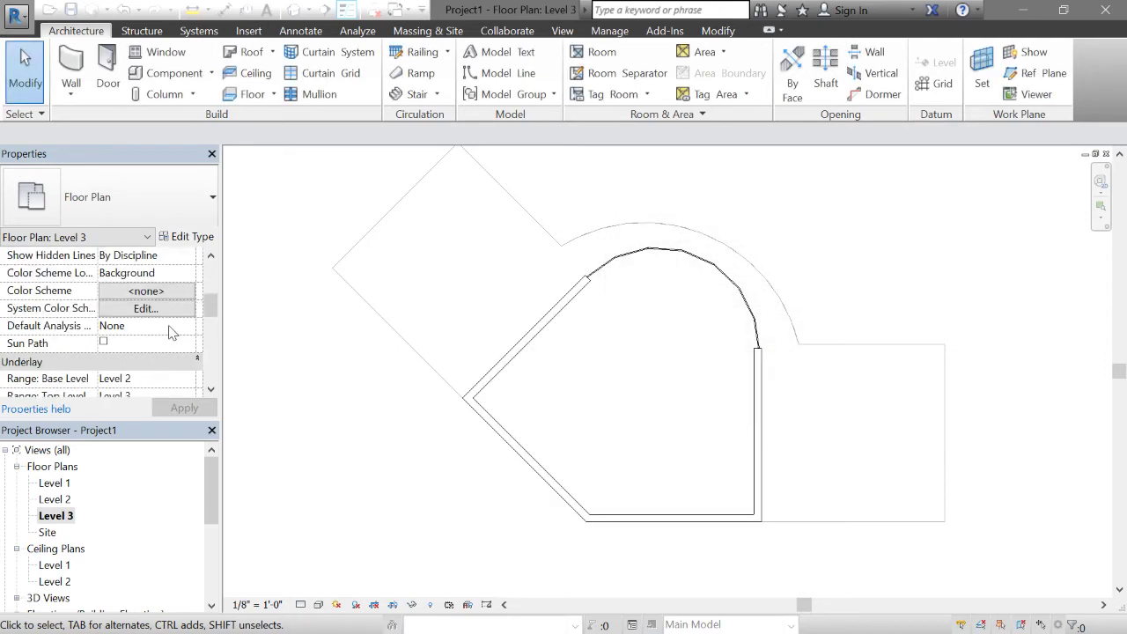
pyautogui.scroll(-1, 178, 356)
pyautogui.click(189, 326)
pyautogui.click(124, 341)
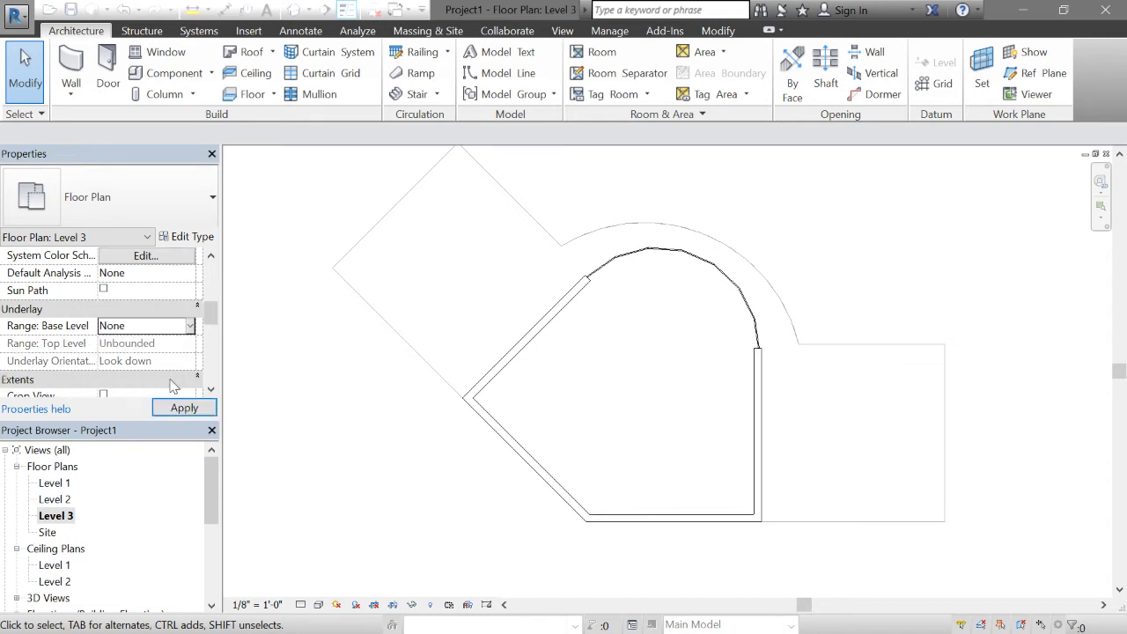
pyautogui.click(185, 407)
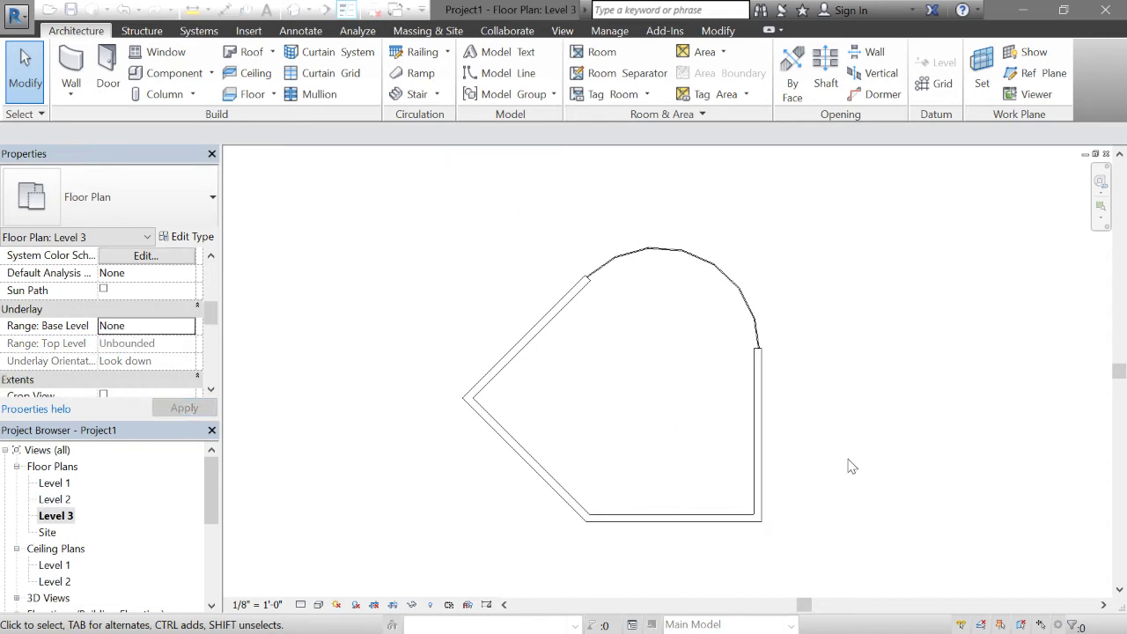
# Start a Generic - 12" floor on Level 3 and trace its boundary from the four straight second-storey walls and the curved curtain wall.
pyautogui.click(251, 94)
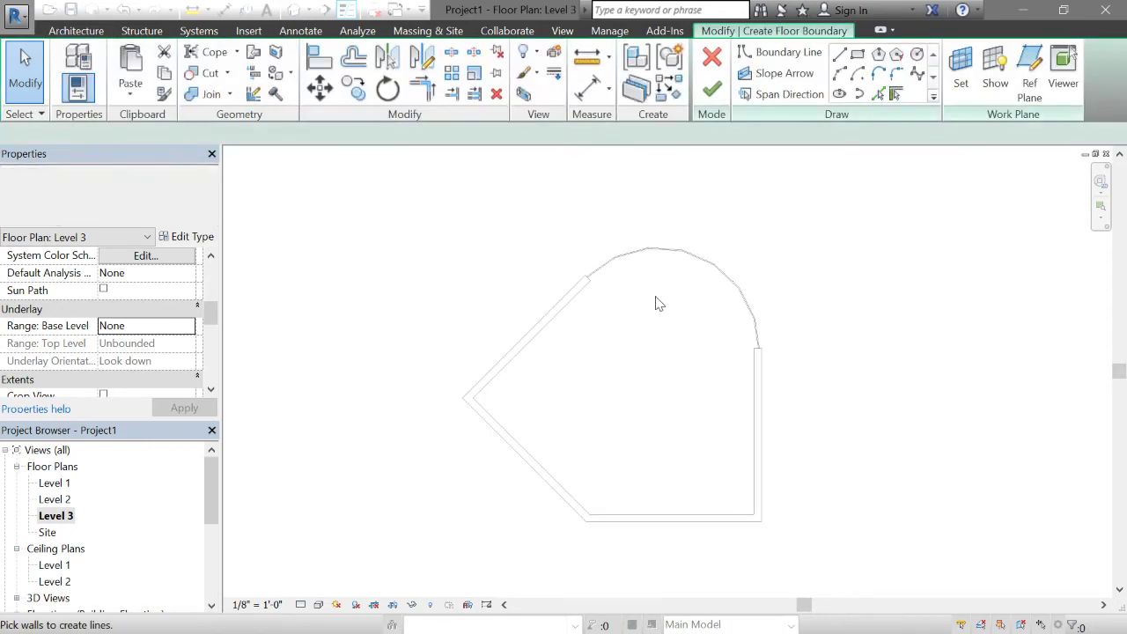
pyautogui.click(565, 309)
pyautogui.click(569, 507)
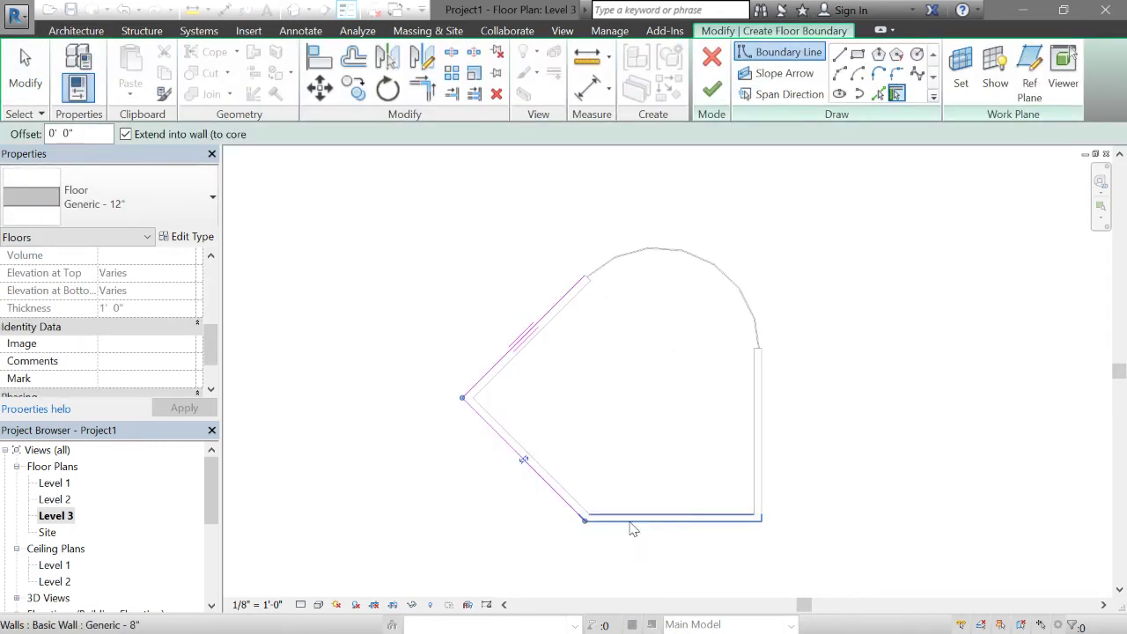
pyautogui.click(694, 514)
pyautogui.click(759, 467)
pyautogui.click(753, 299)
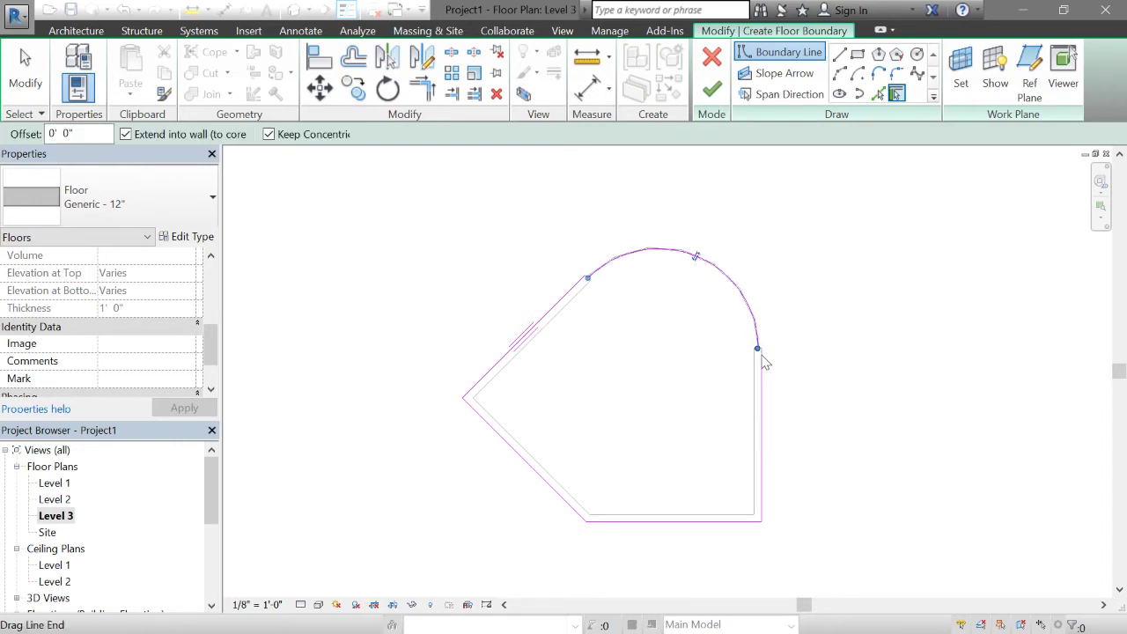
# Finish the Level 3 floor boundary and attach the walls below to the floor's bottom.
pyautogui.scroll(8, 755, 354)
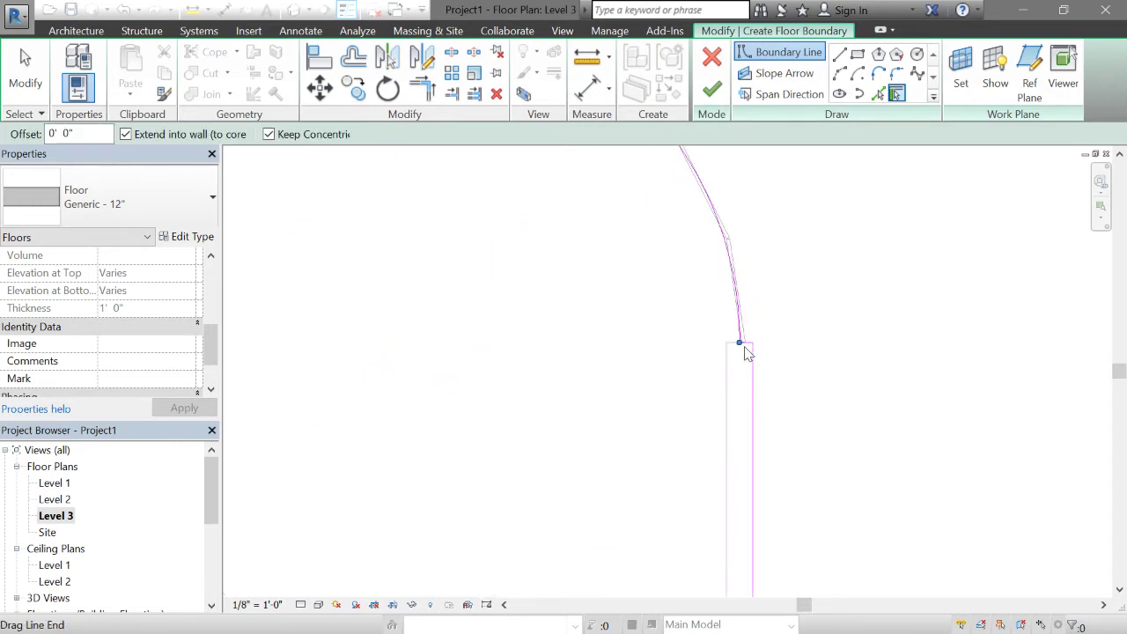
pyautogui.press('Escape')
pyautogui.press('Escape')
pyautogui.scroll(-5, 755, 352)
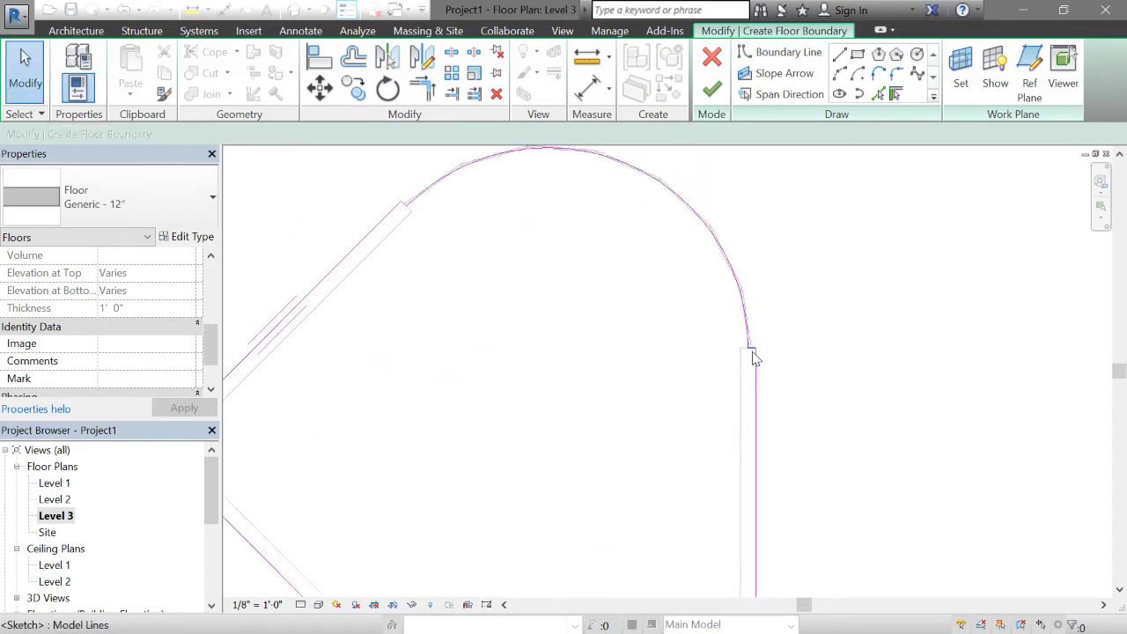
pyautogui.scroll(4, 352, 196)
pyautogui.scroll(-8, 660, 237)
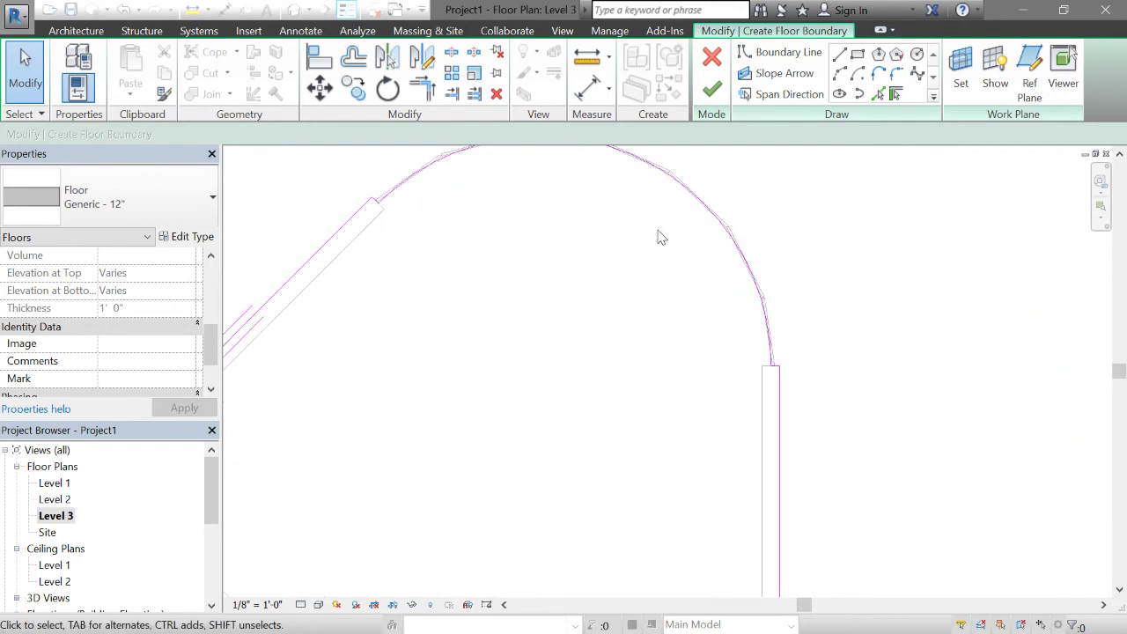
pyautogui.click(712, 90)
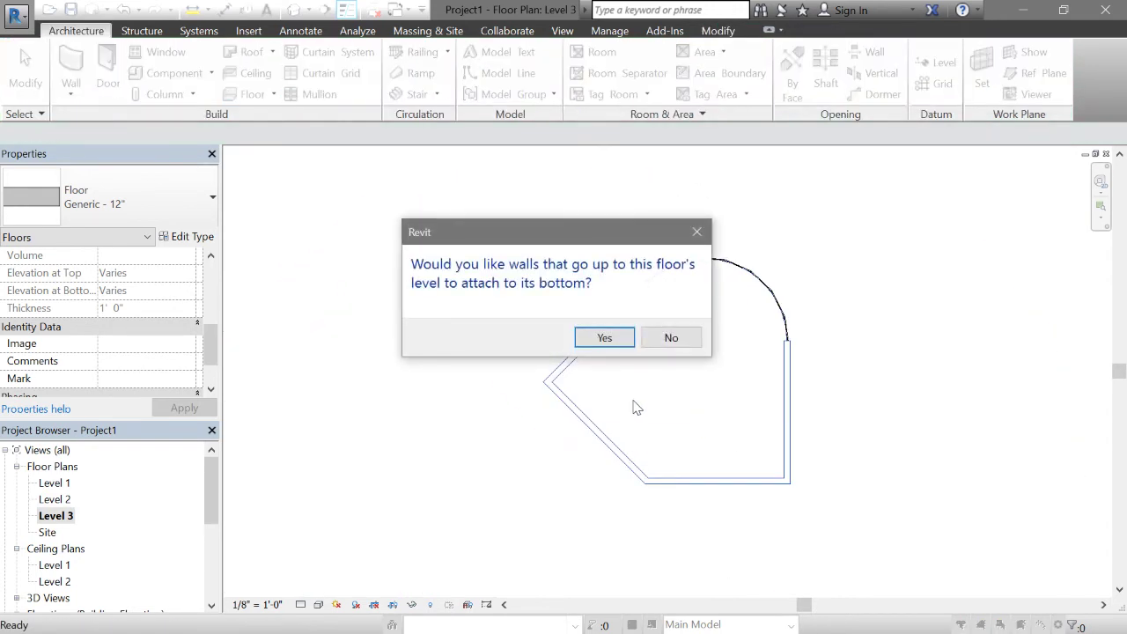
pyautogui.click(604, 338)
pyautogui.click(497, 441)
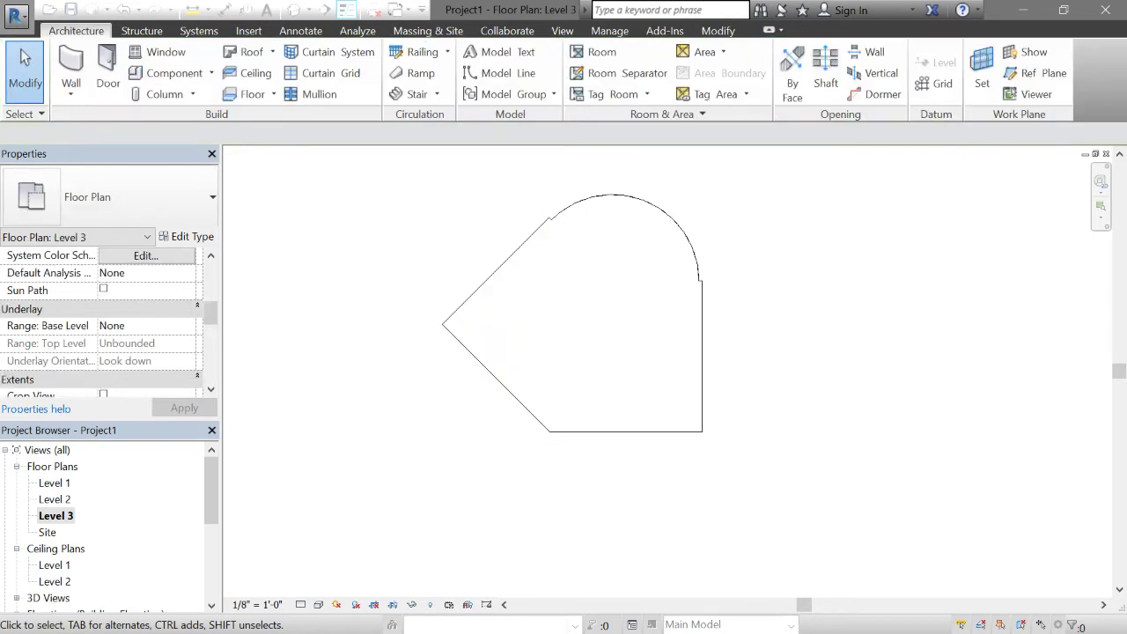
# Start a Generic - 12" footprint roof and trace slope-defining boundary lines from the floor's four straight edges and its arc.
pyautogui.click(246, 52)
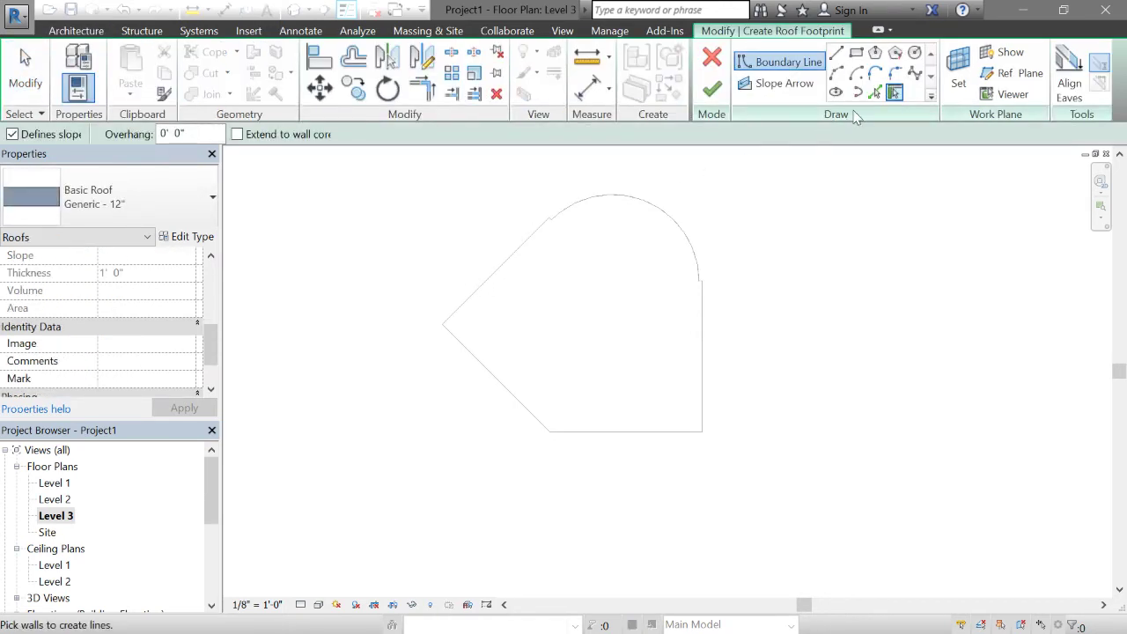
pyautogui.click(874, 93)
pyautogui.click(510, 255)
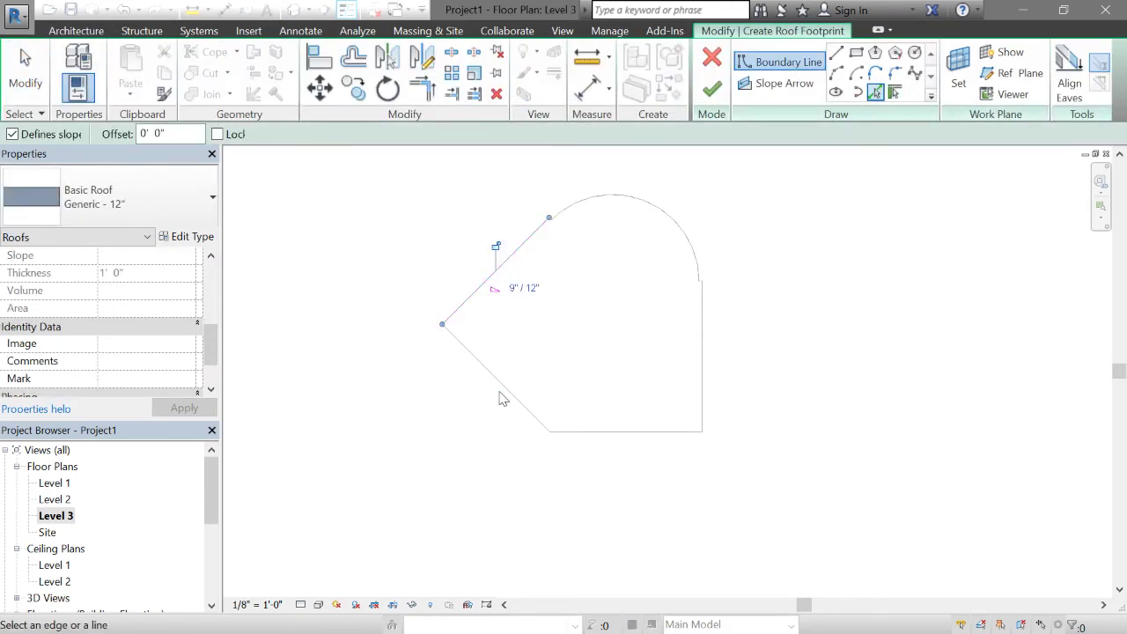
pyautogui.click(508, 392)
pyautogui.click(596, 431)
pyautogui.click(702, 357)
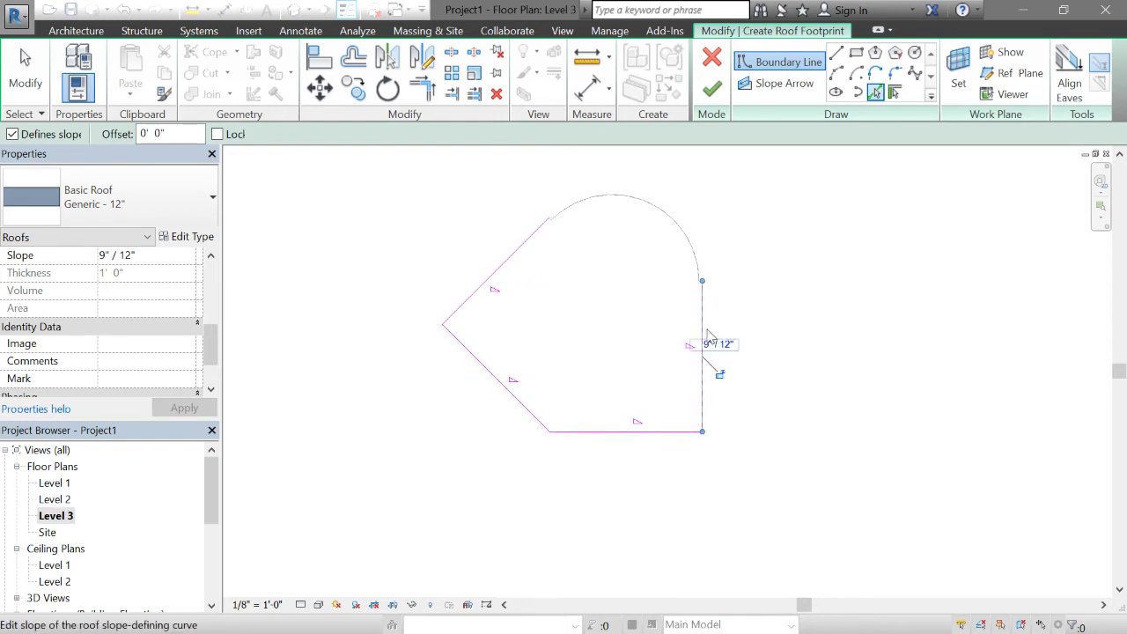
pyautogui.click(679, 240)
pyautogui.scroll(5, 554, 225)
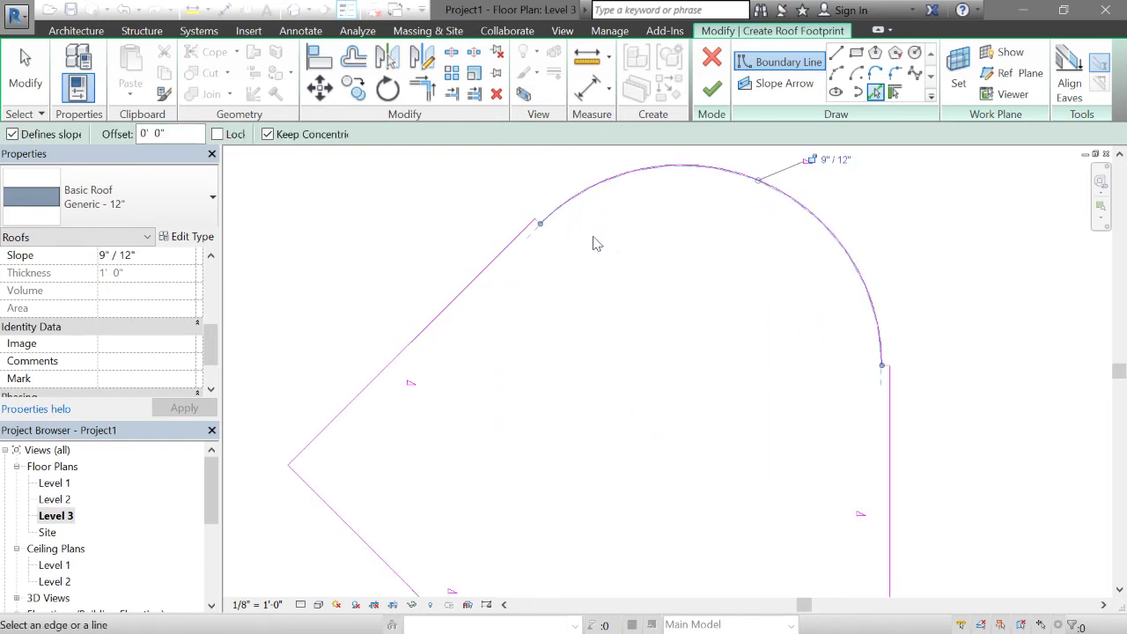
pyautogui.press('Escape')
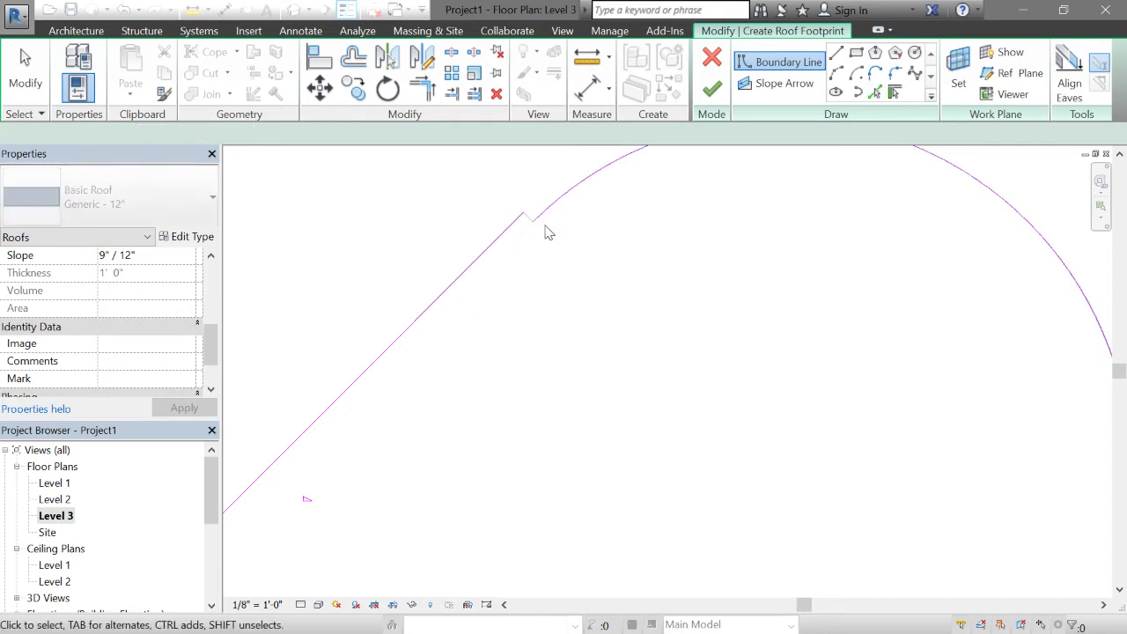
pyautogui.press('a')
pyautogui.press('l')
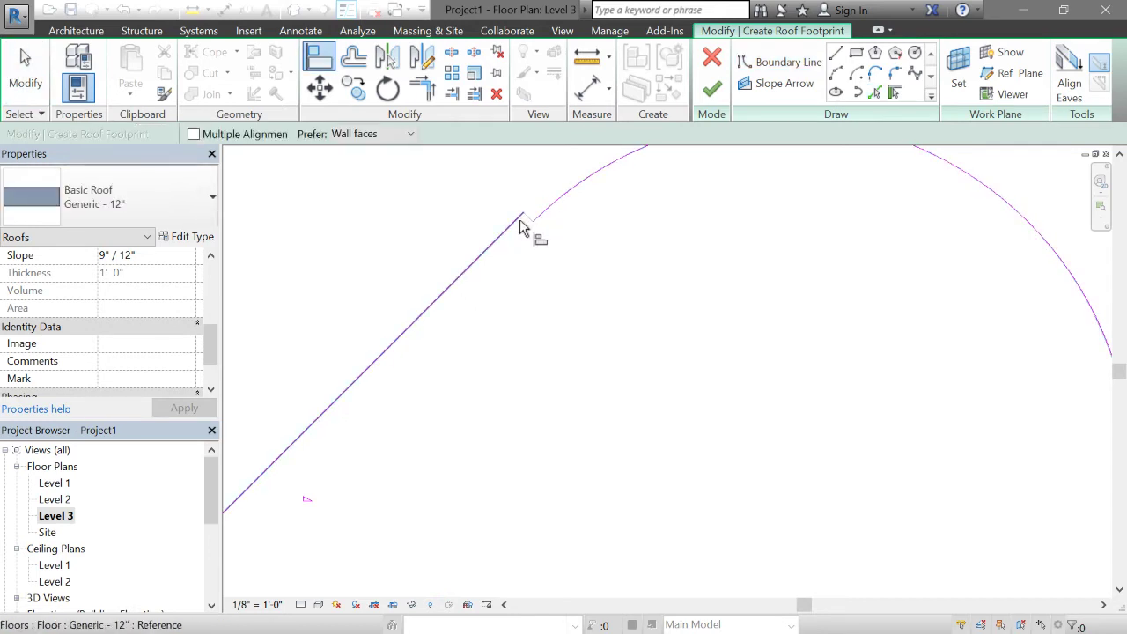
pyautogui.click(538, 224)
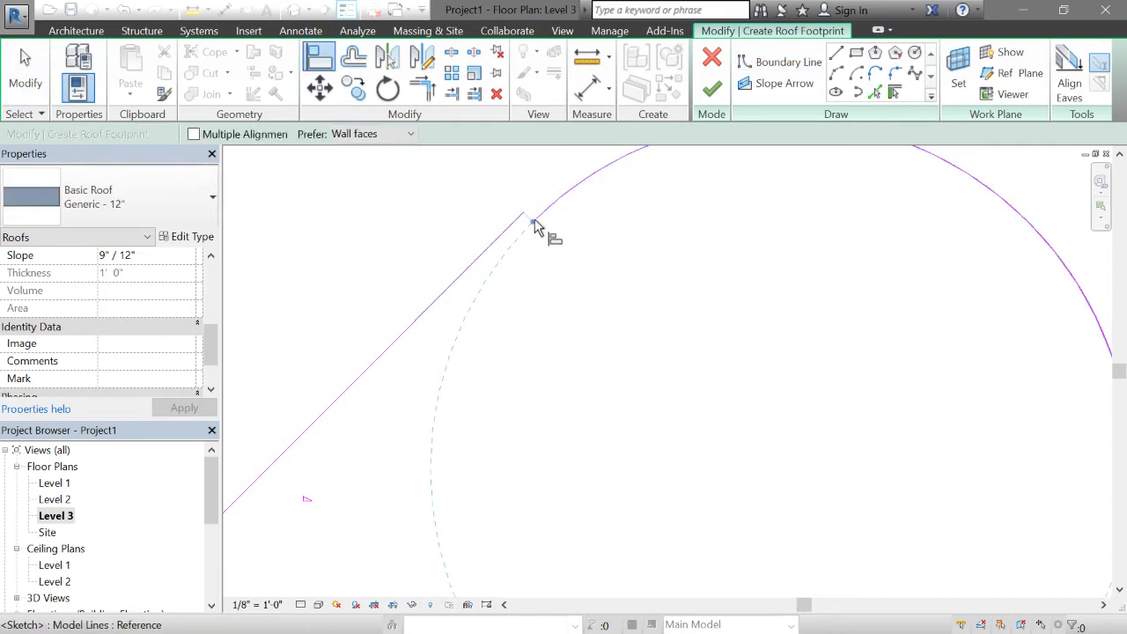
pyautogui.press('Escape')
pyautogui.press('Escape')
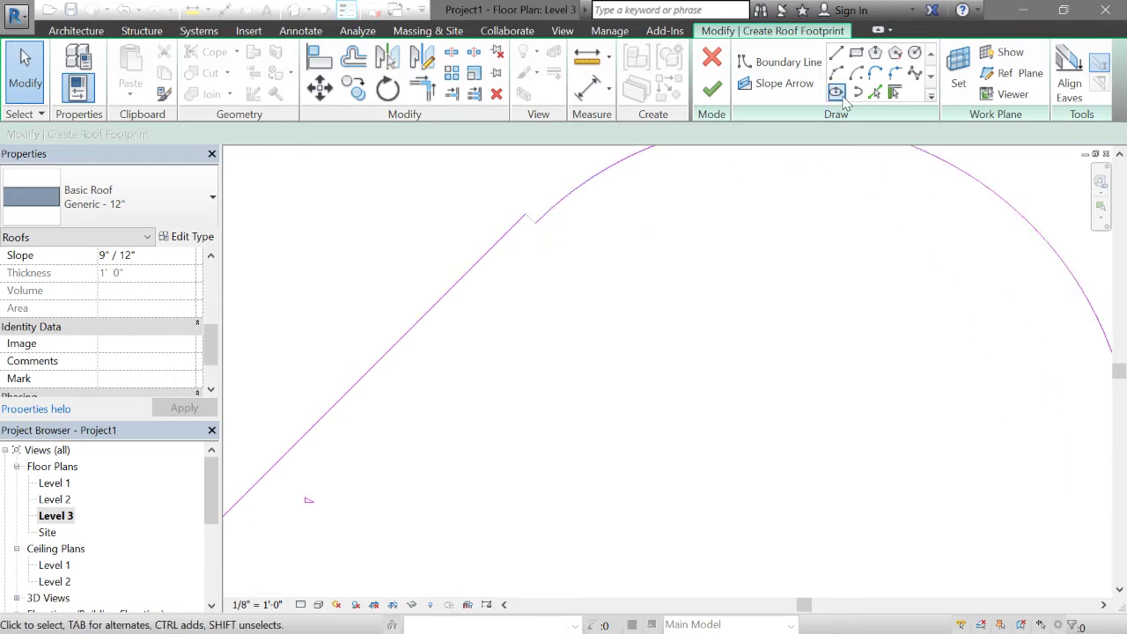
# Close the roof footprint by adding the short floor edges at both ends of the arc as slope-defining boundary lines.
pyautogui.click(874, 92)
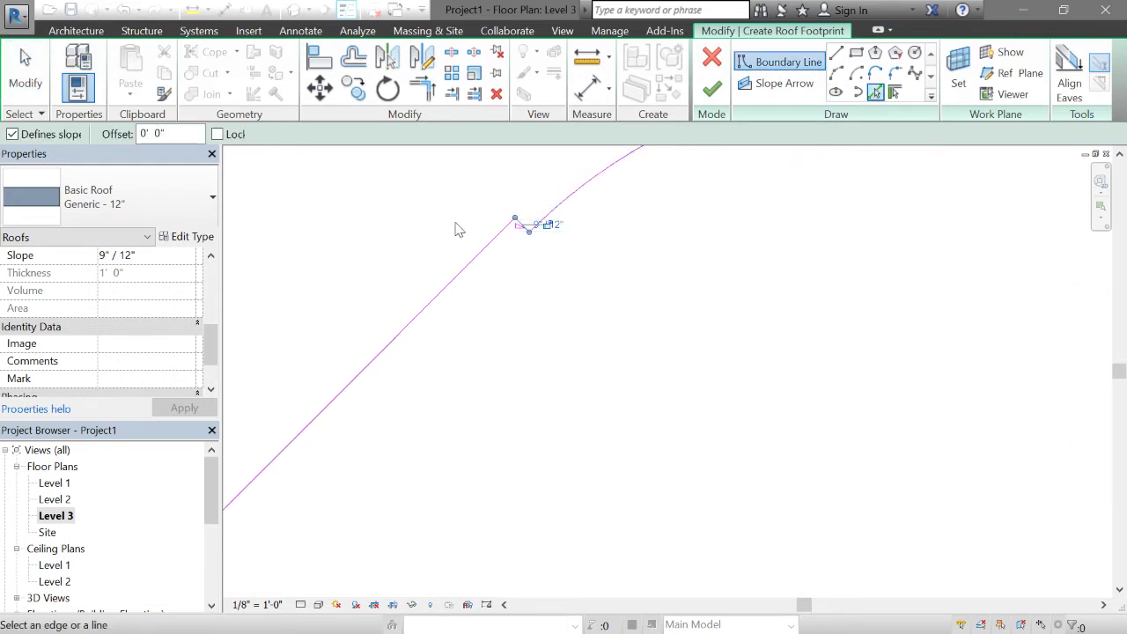
pyautogui.click(942, 420)
pyautogui.scroll(3, 958, 420)
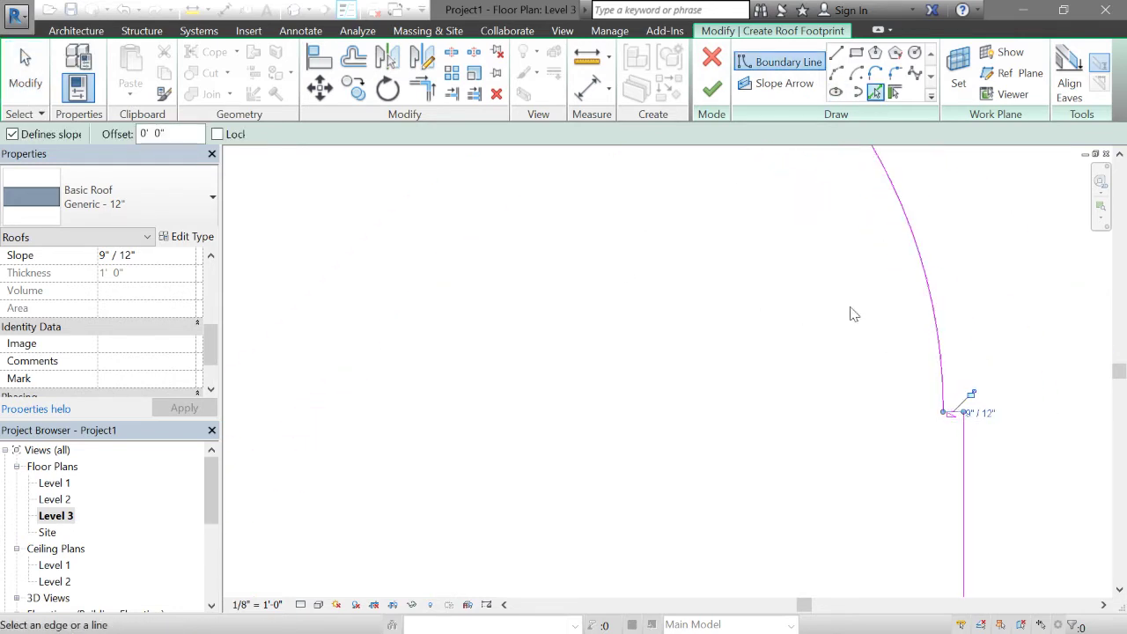
pyautogui.scroll(-5, 853, 314)
pyautogui.press('Escape')
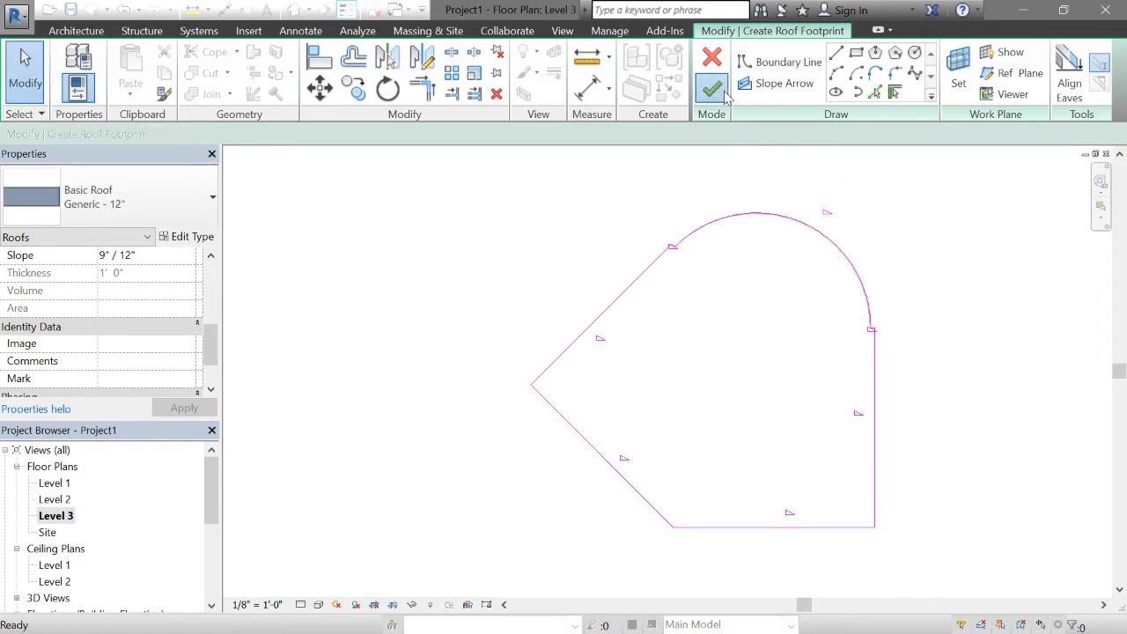
# Finish the roof footprint and inspect the roof in the 3D view.
pyautogui.click(711, 88)
pyautogui.click(570, 294)
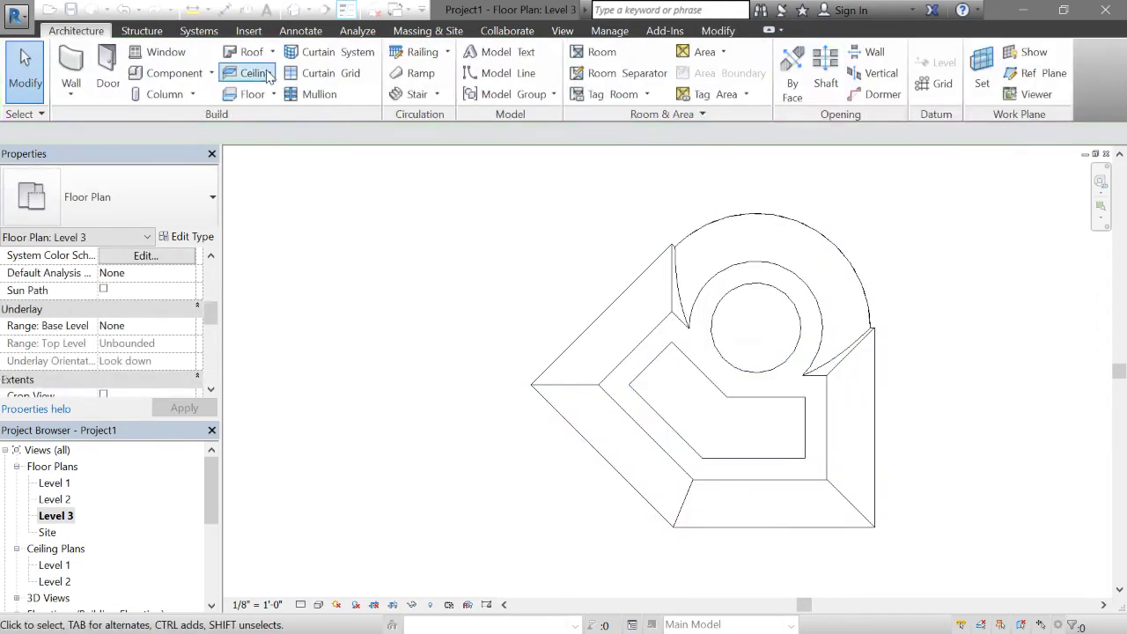
pyautogui.click(295, 10)
pyautogui.keyDown('shift'); pyautogui.moveTo(516, 453); pyautogui.dragTo(719, 509, button='middle'); pyautogui.keyUp('shift')
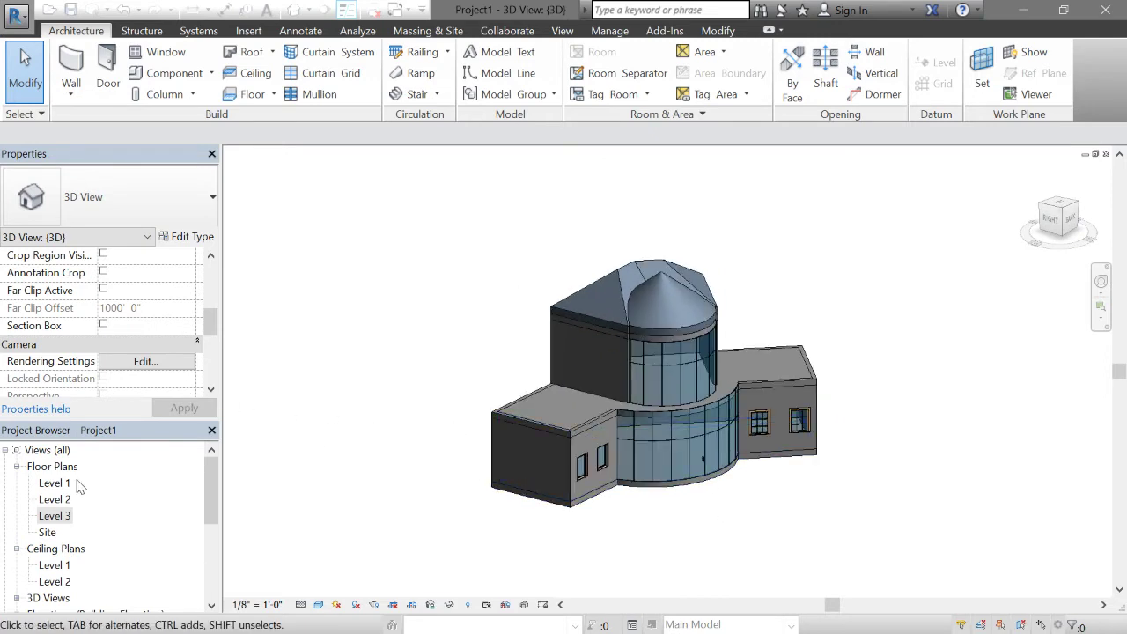
# On the Level 2 plan, place a Single-Flush 36" x 84" door in the angled and the vertical 15' wall, about 4' from their lower ends.
pyautogui.doubleClick(55, 499)
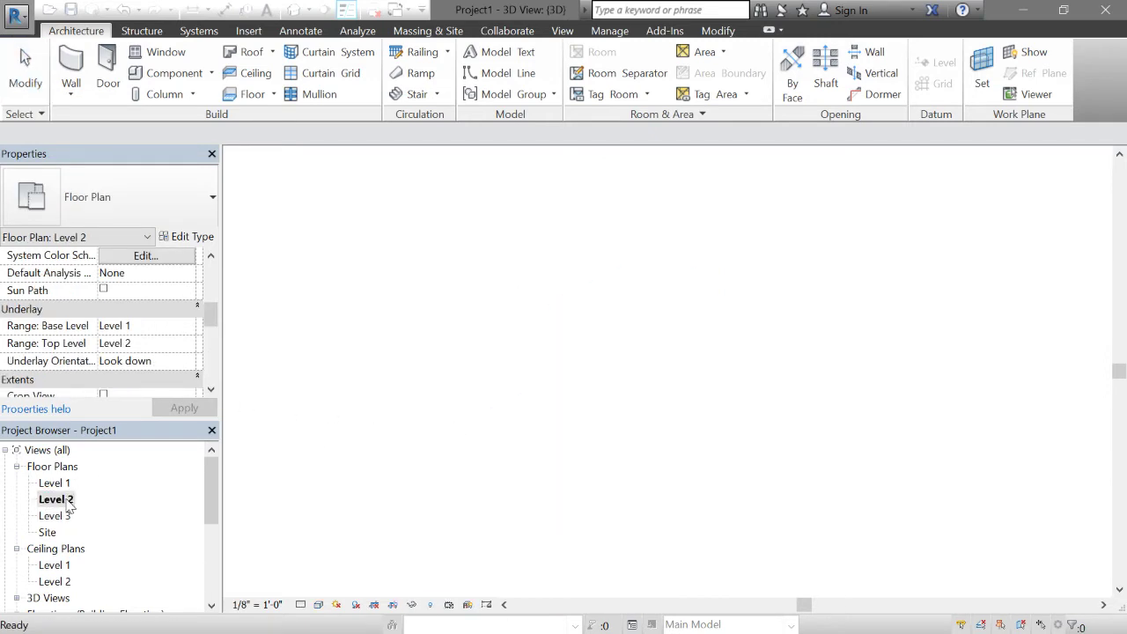
pyautogui.click(107, 83)
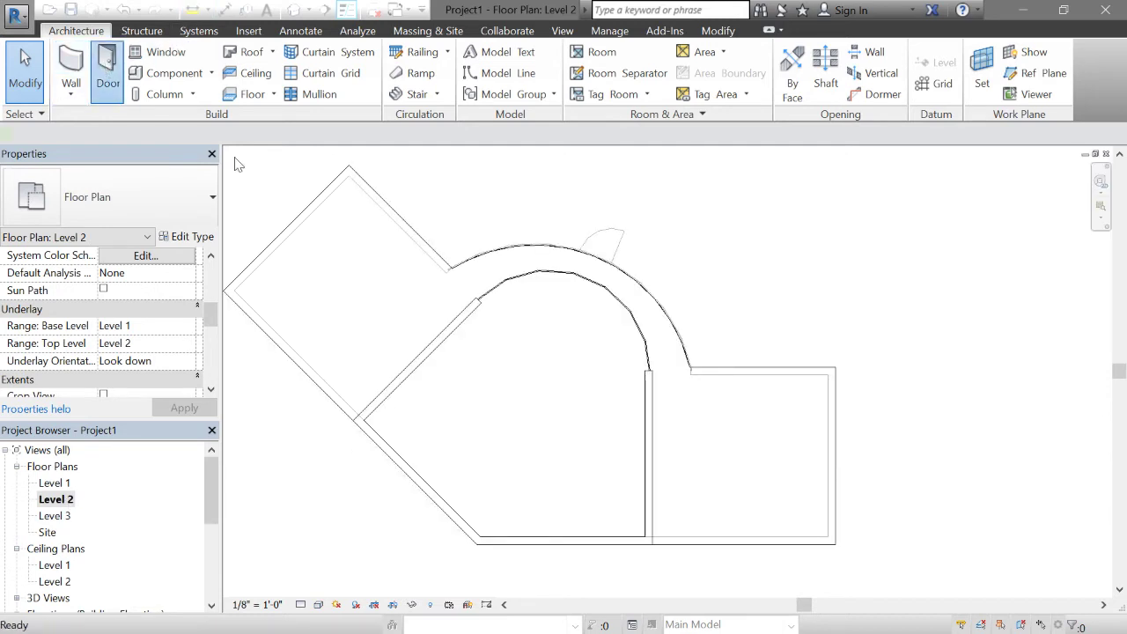
pyautogui.click(396, 384)
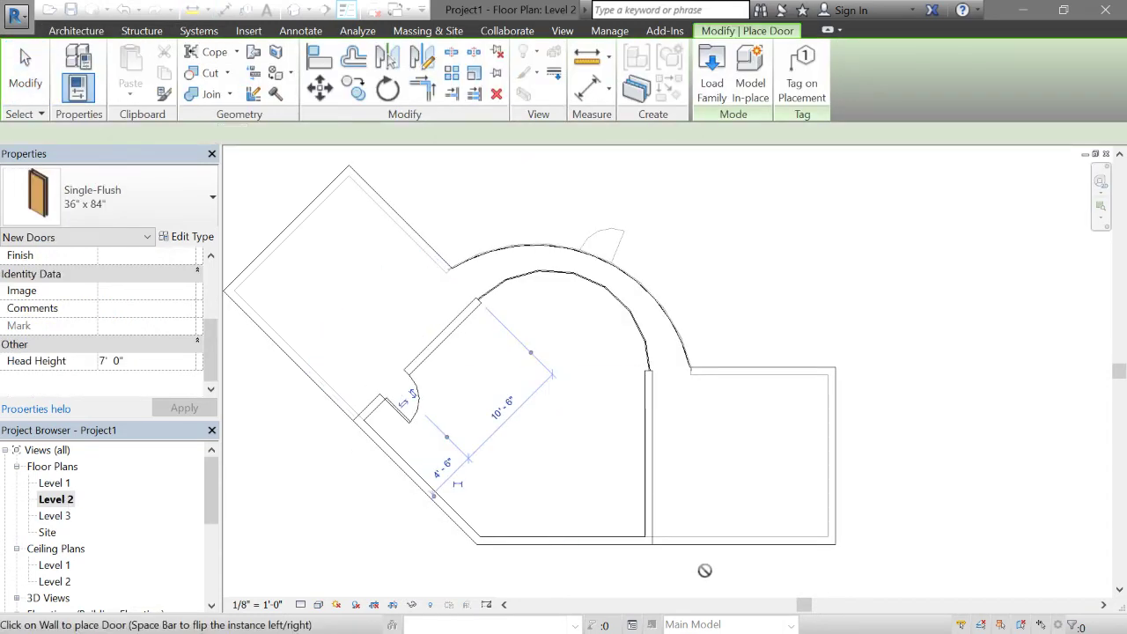
pyautogui.click(644, 496)
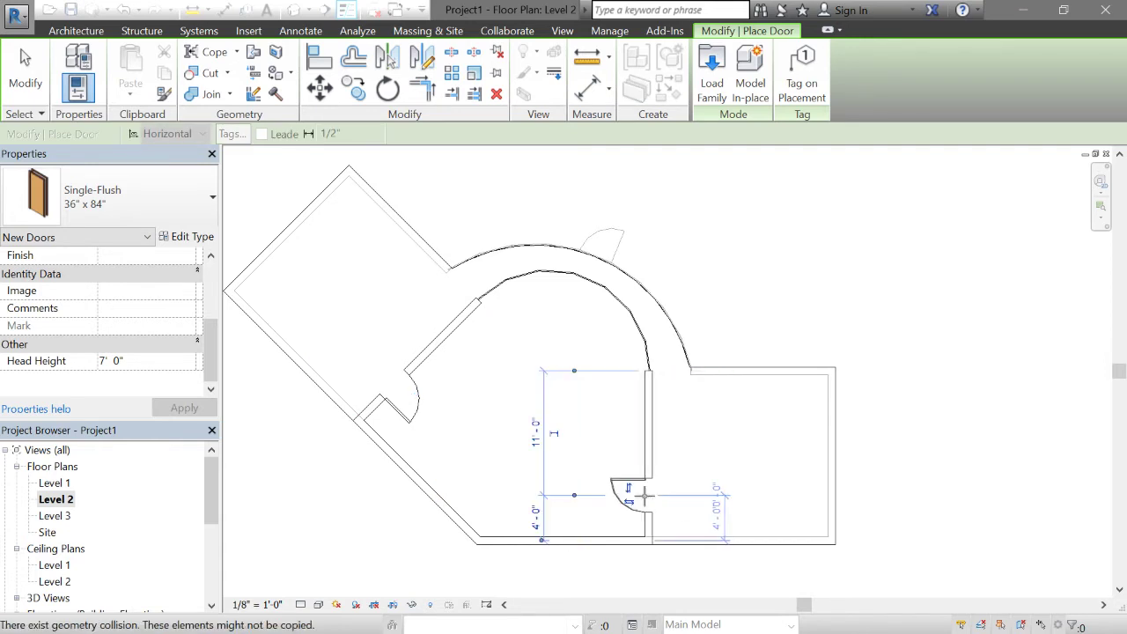
pyautogui.press('Escape')
pyautogui.press('Escape')
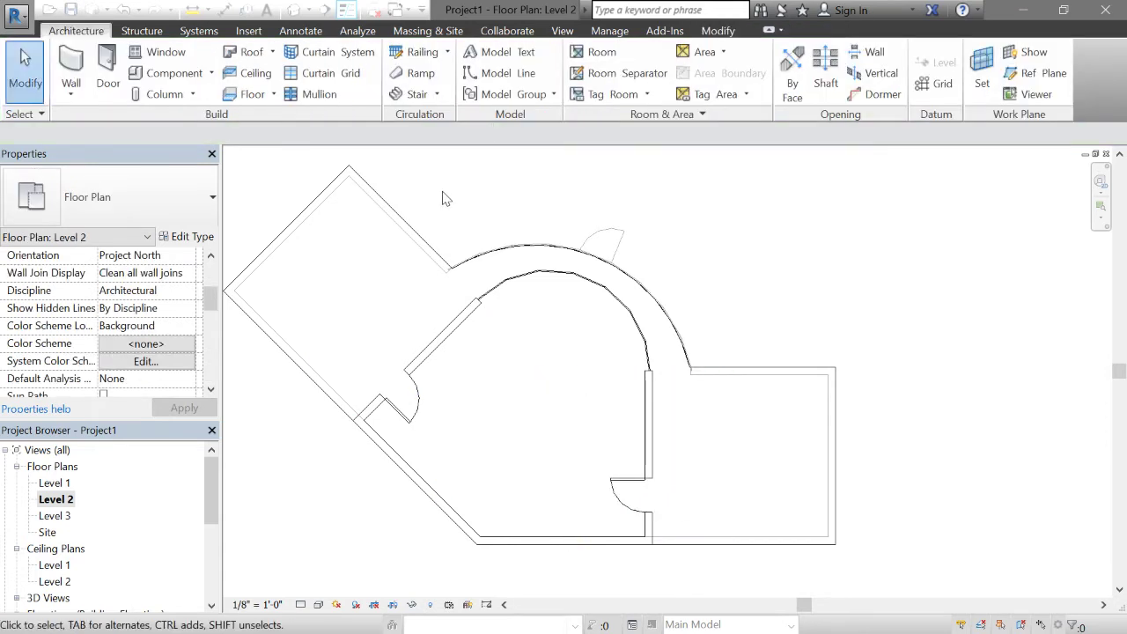
# Sketch railing path lines along the two opposite outer edges of the angled wing's Level 2 terrace.
pyautogui.click(407, 53)
pyautogui.click(474, 538)
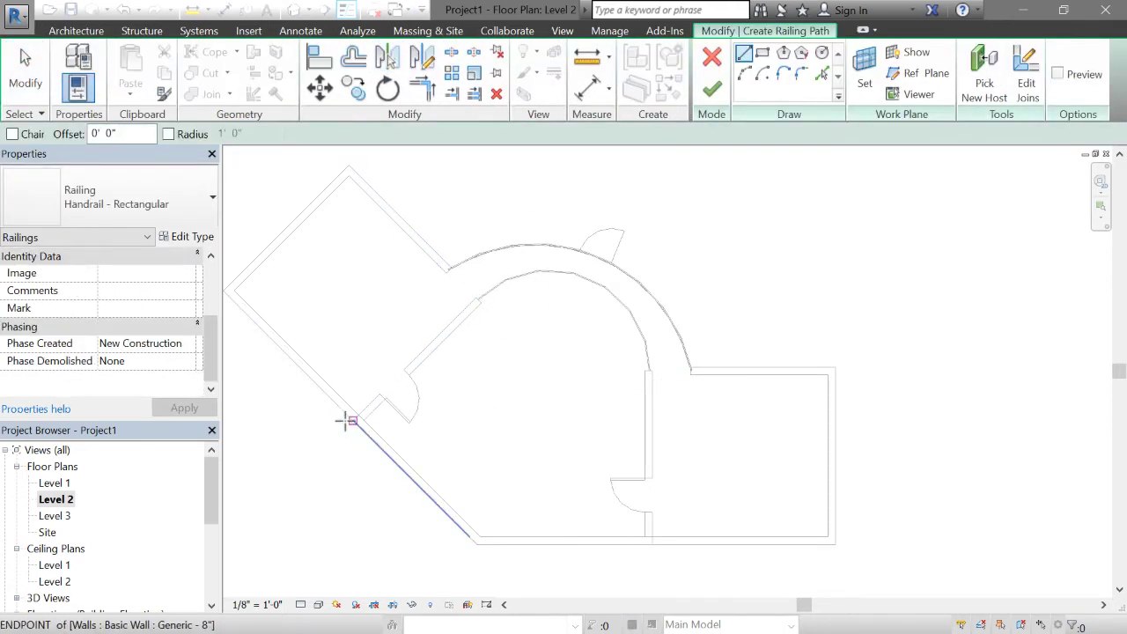
pyautogui.scroll(1, 348, 421)
pyautogui.click(354, 421)
pyautogui.scroll(-2, 352, 405)
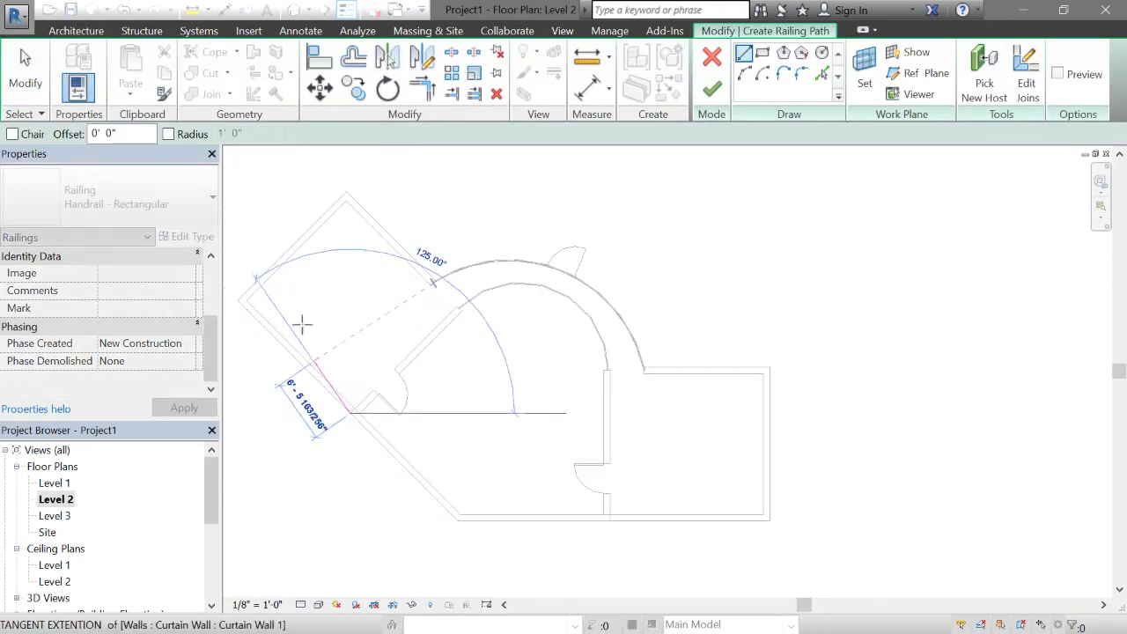
pyautogui.click(238, 299)
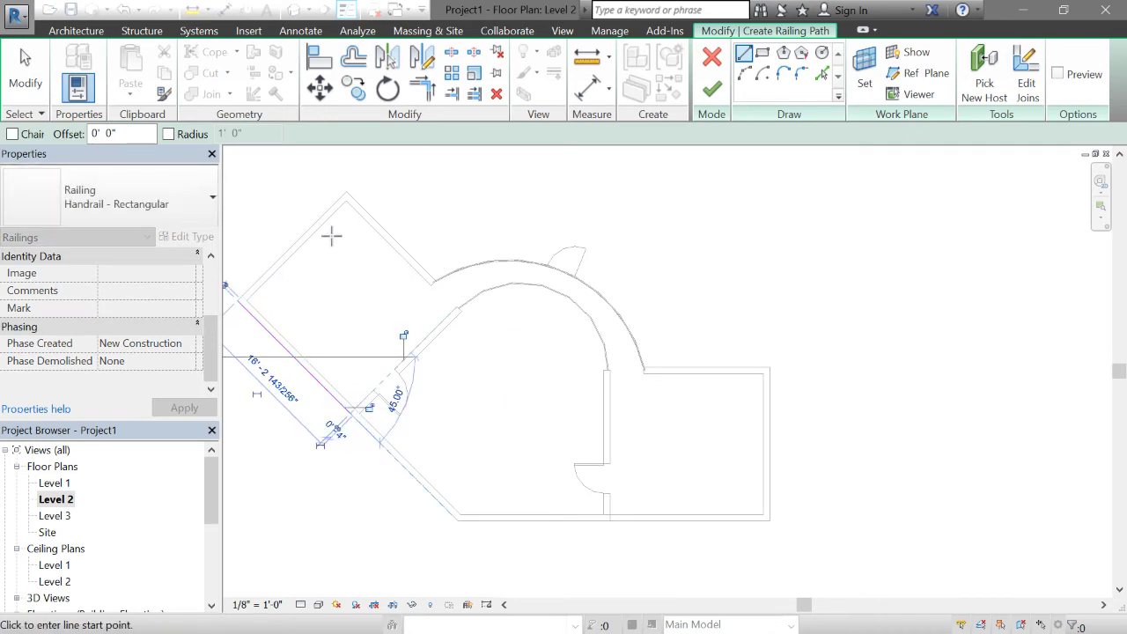
pyautogui.click(346, 191)
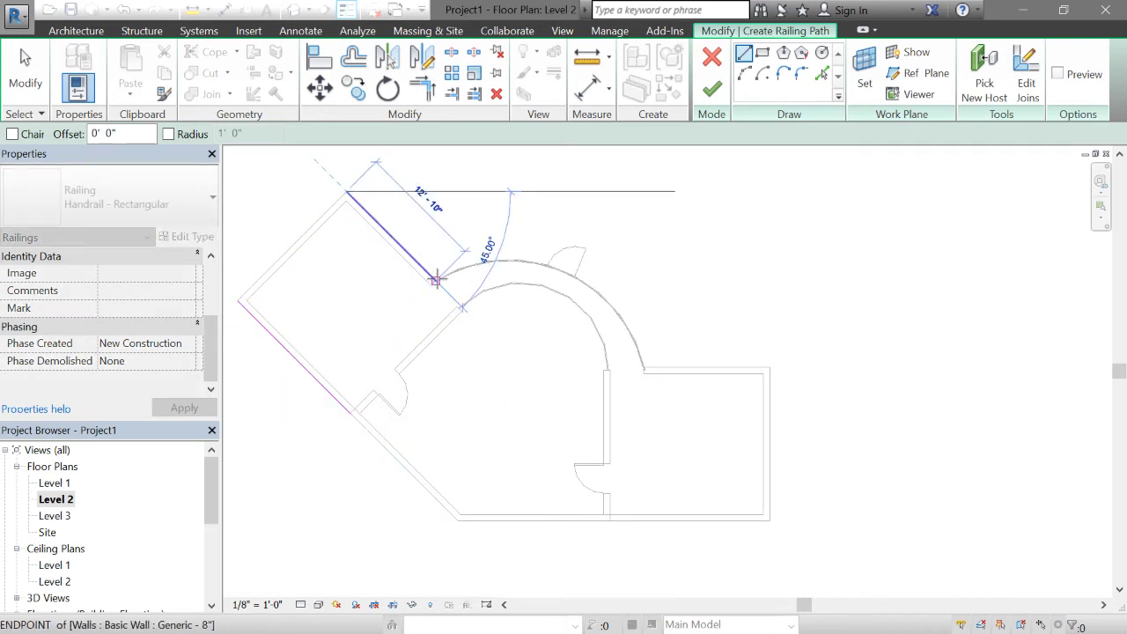
pyautogui.click(436, 280)
pyautogui.press('Escape')
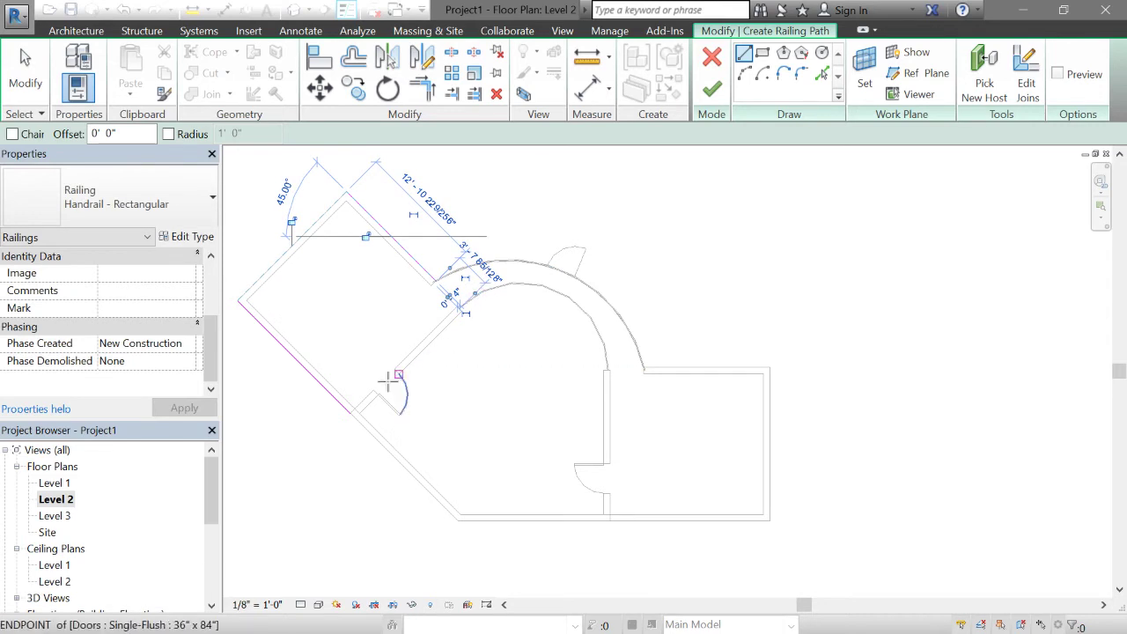
# Try to finish the railing from the two disconnected path lines, and discard the sketch.
pyautogui.click(711, 88)
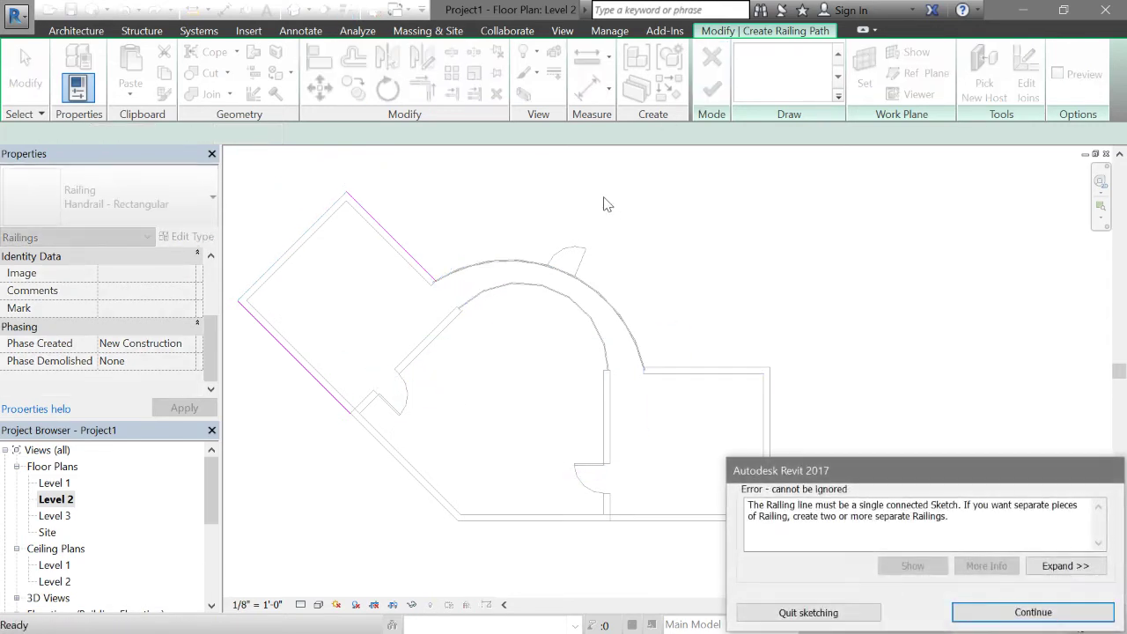
pyautogui.click(983, 612)
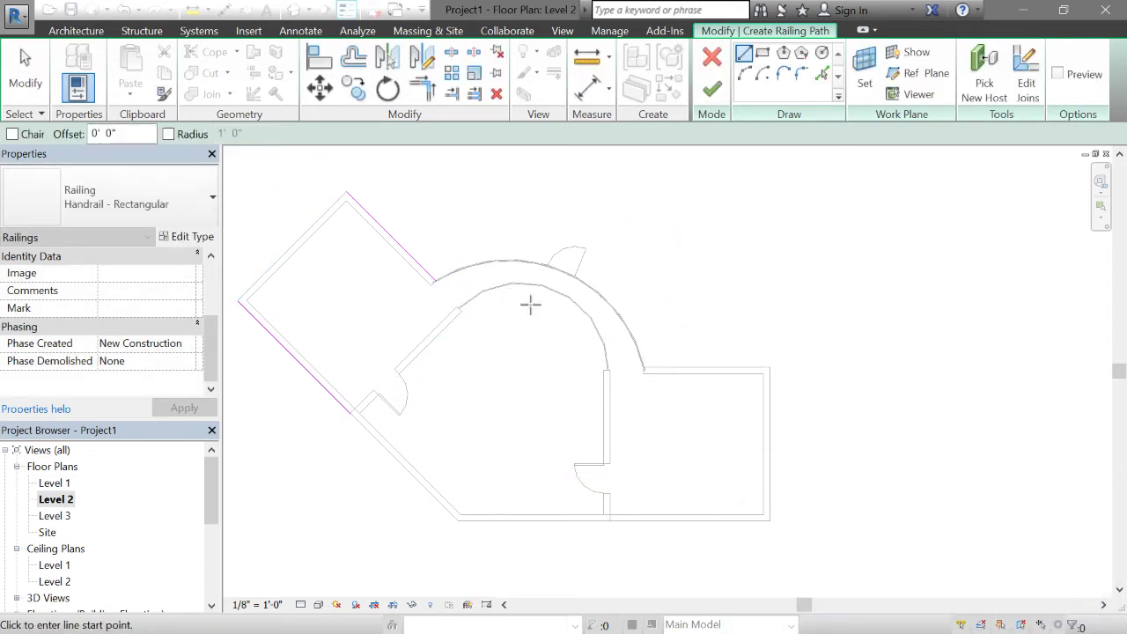
pyautogui.click(711, 56)
pyautogui.click(604, 334)
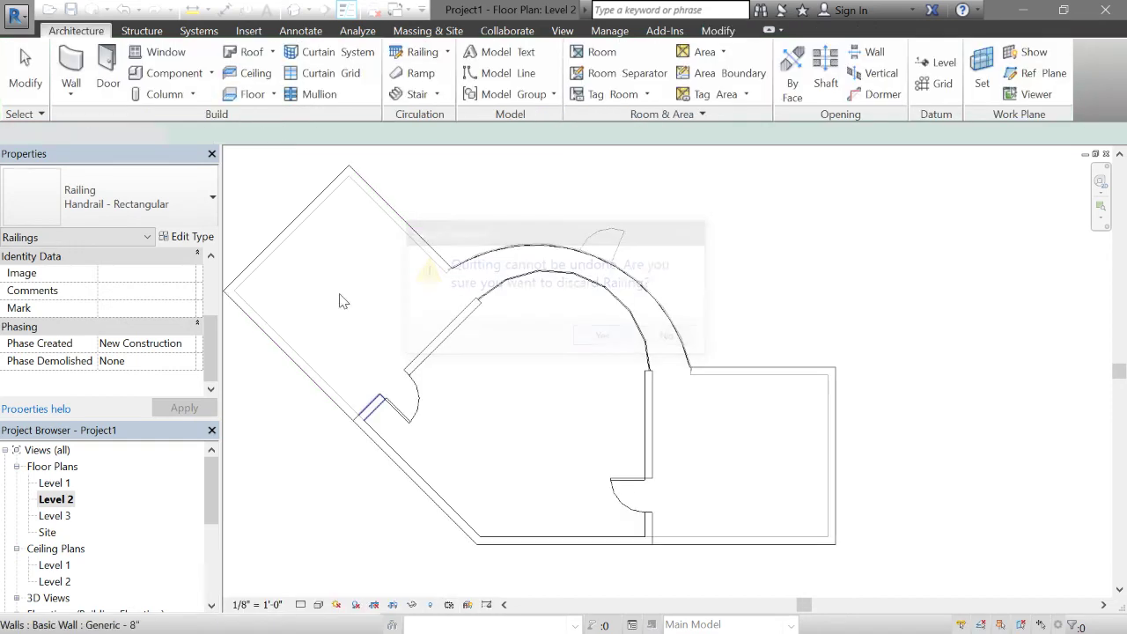
# Create a straight Handrail - Rectangular railing about 11' long on the angled terrace, parallel to its long outer wall, and view it in 3D.
pyautogui.click(418, 52)
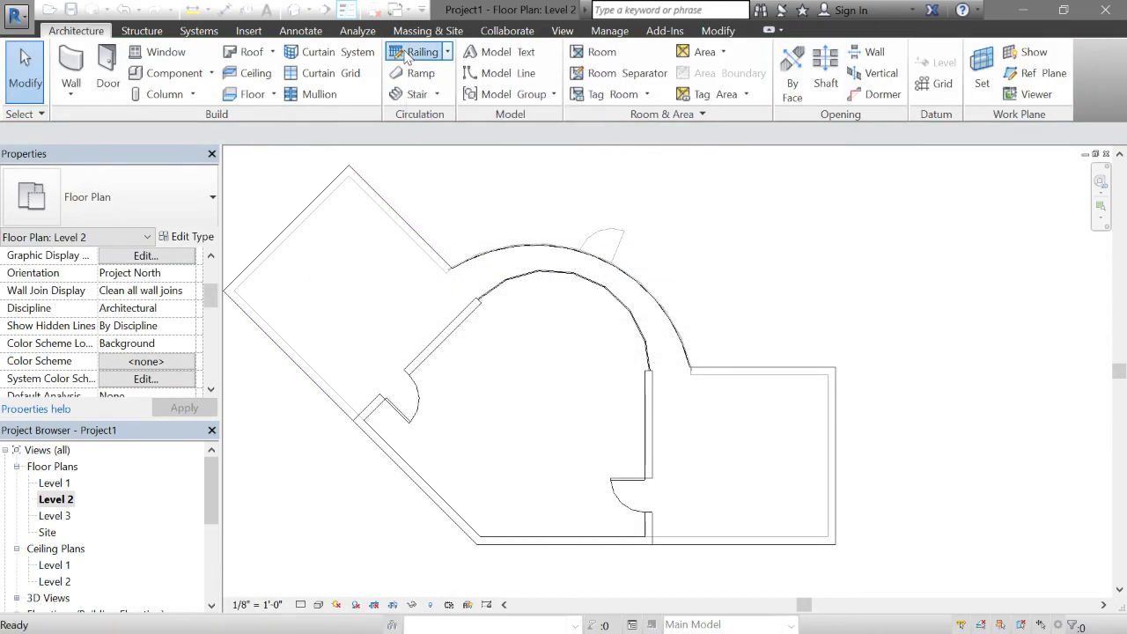
pyautogui.click(346, 373)
pyautogui.click(712, 89)
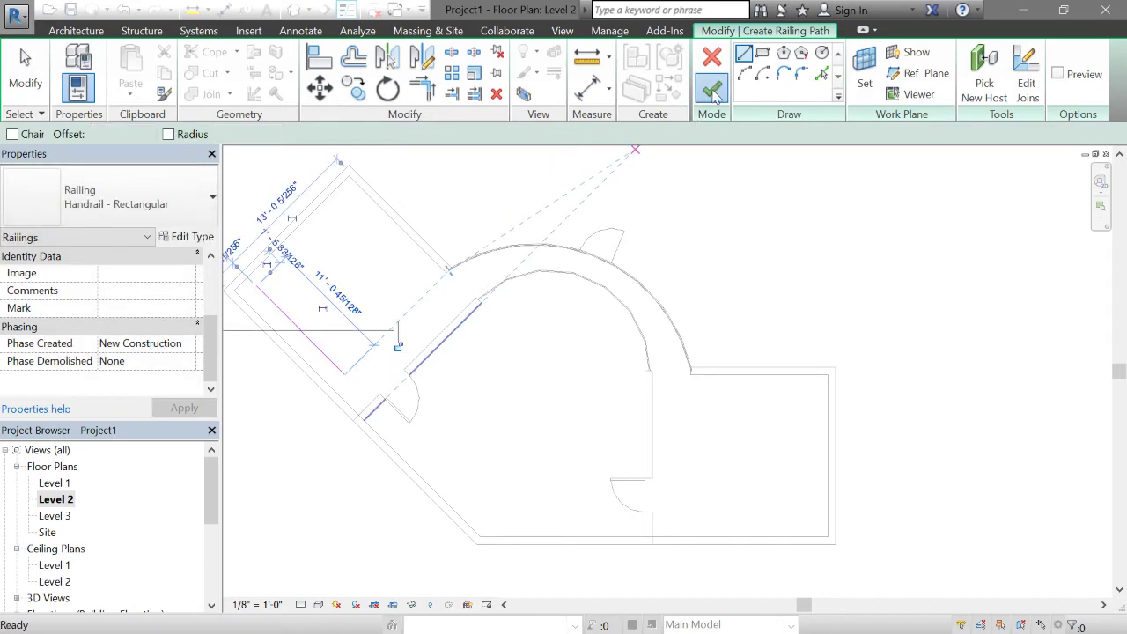
pyautogui.click(500, 295)
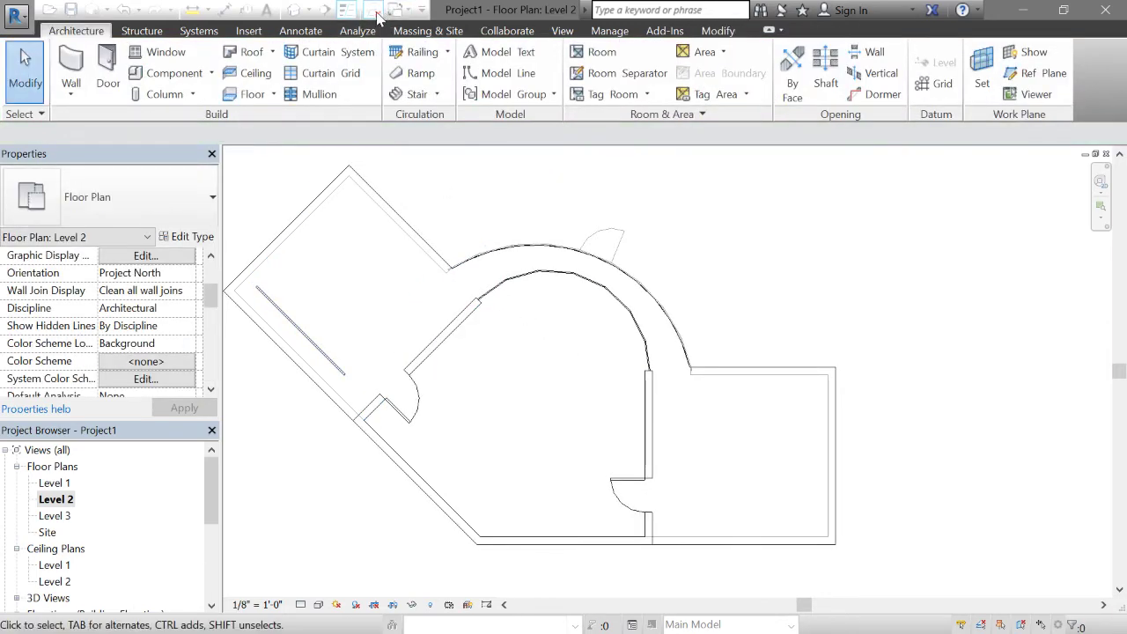
pyautogui.click(295, 11)
pyautogui.keyDown('shift'); pyautogui.moveTo(792, 509); pyautogui.dragTo(616, 490, button='middle'); pyautogui.keyUp('shift')
pyautogui.scroll(3, 761, 418)
pyautogui.scroll(3, 759, 415)
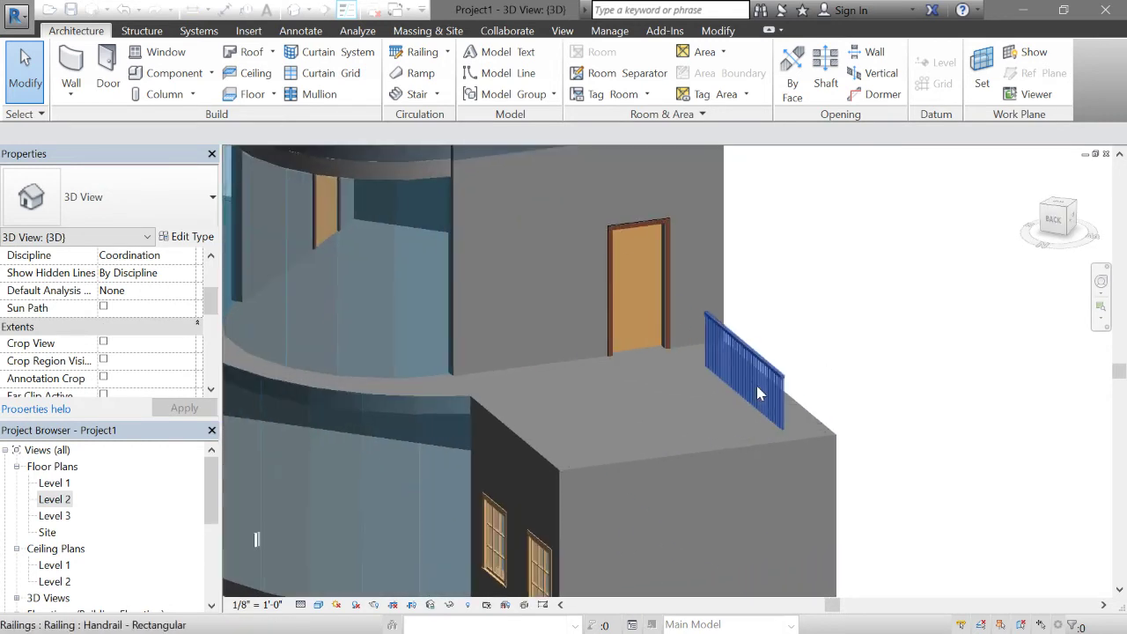
# Align the railing to the outer face of the angled terrace's long wall.
pyautogui.press('a')
pyautogui.press('l')
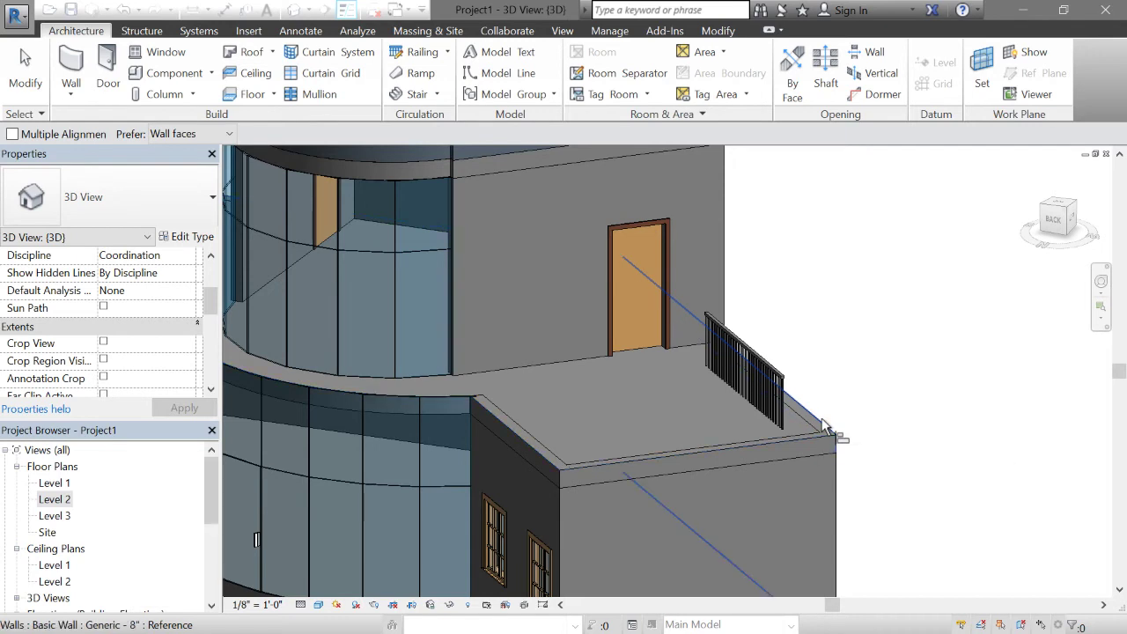
pyautogui.click(787, 396)
pyautogui.press('Escape')
pyautogui.press('Escape')
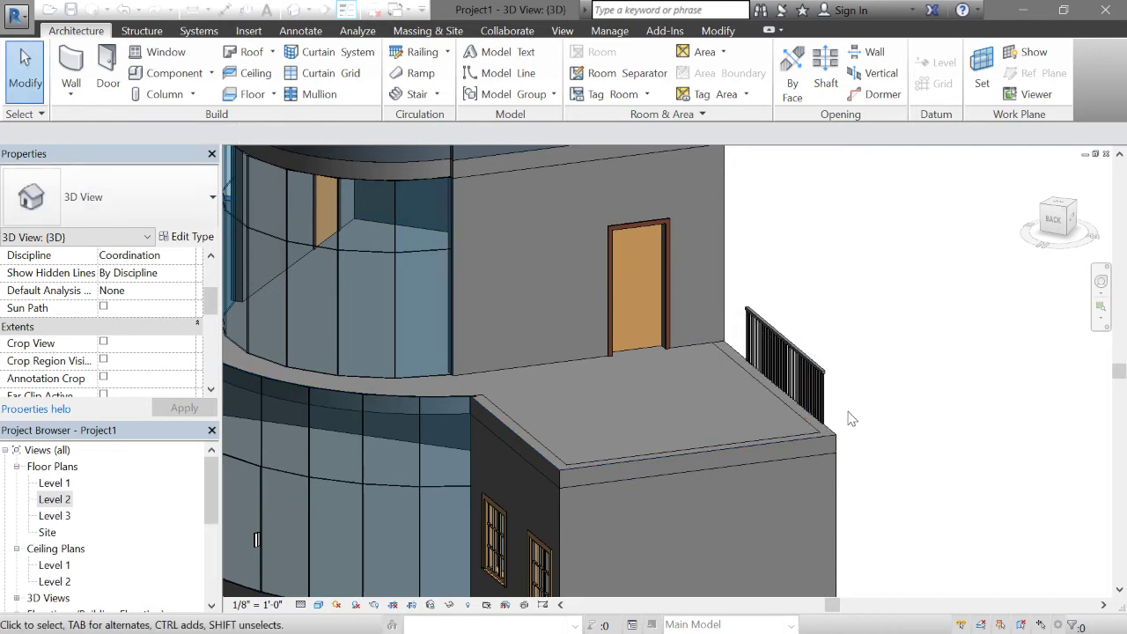
pyautogui.scroll(-3, 861, 392)
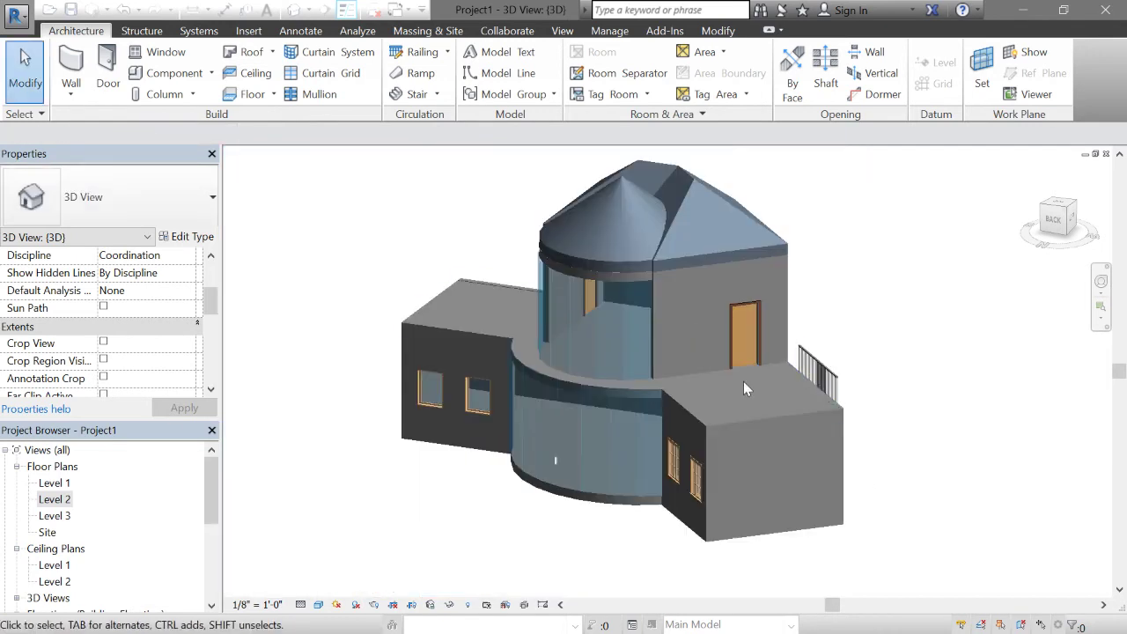
# Return to the Level 2 plan and delete the terrace railing.
pyautogui.click(1107, 154)
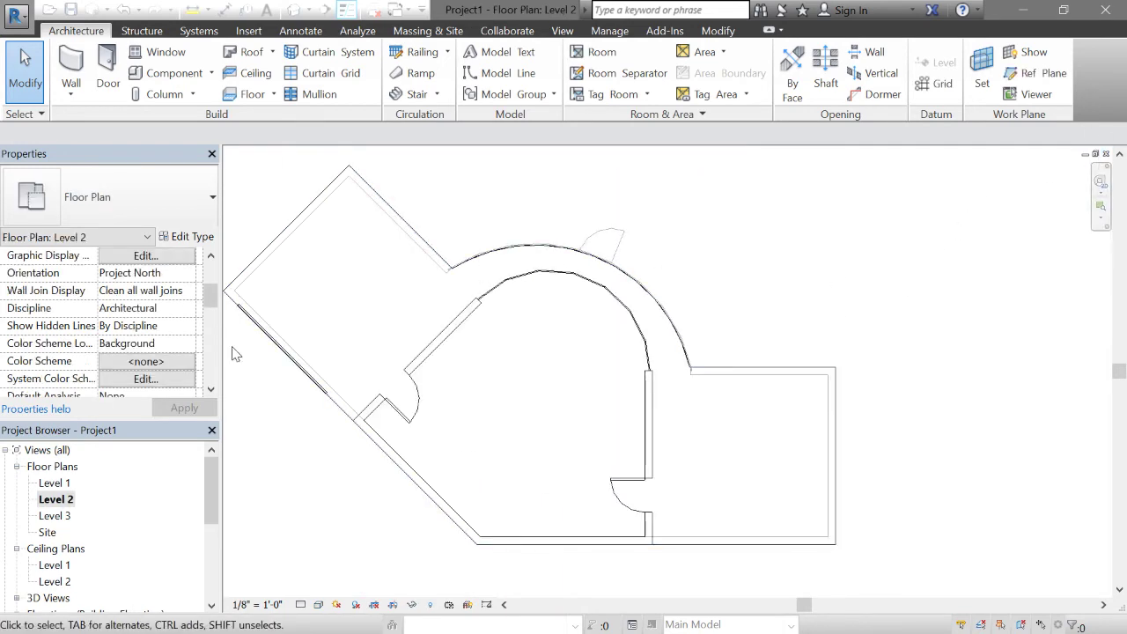
pyautogui.scroll(3, 236, 352)
pyautogui.click(331, 379)
pyautogui.click(344, 496)
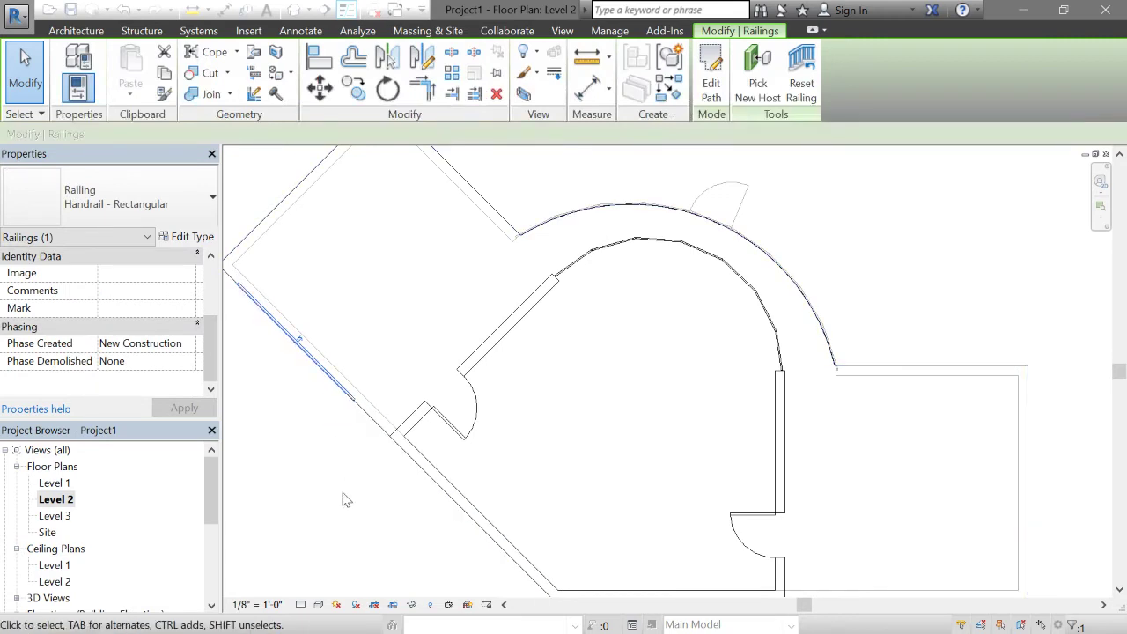
pyautogui.click(348, 398)
pyautogui.press('Escape')
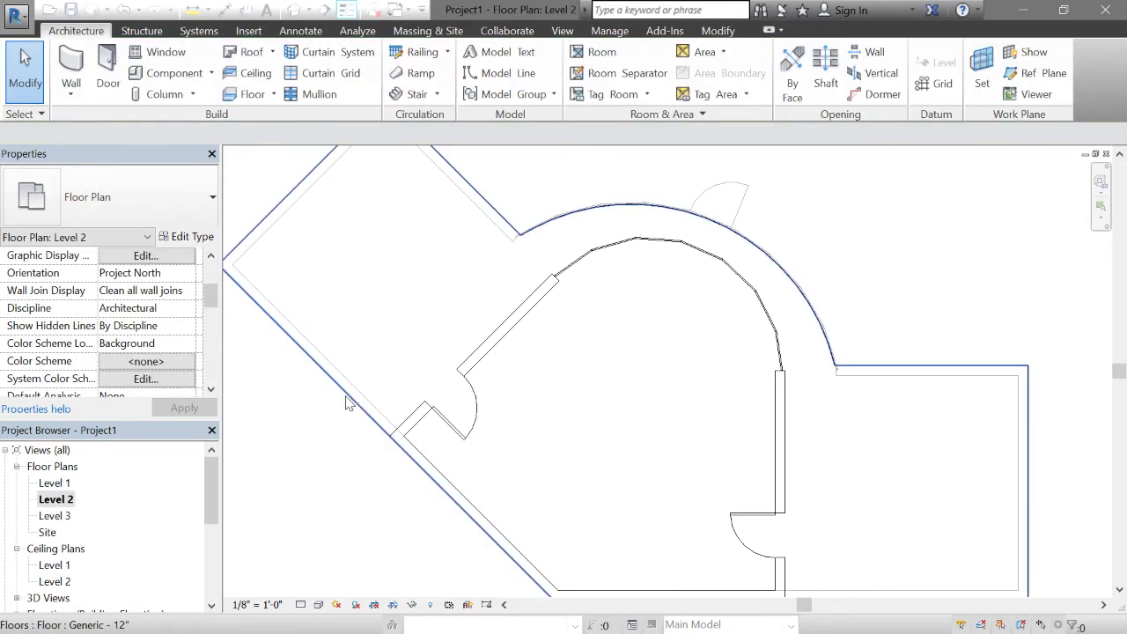
pyautogui.scroll(-2, 286, 381)
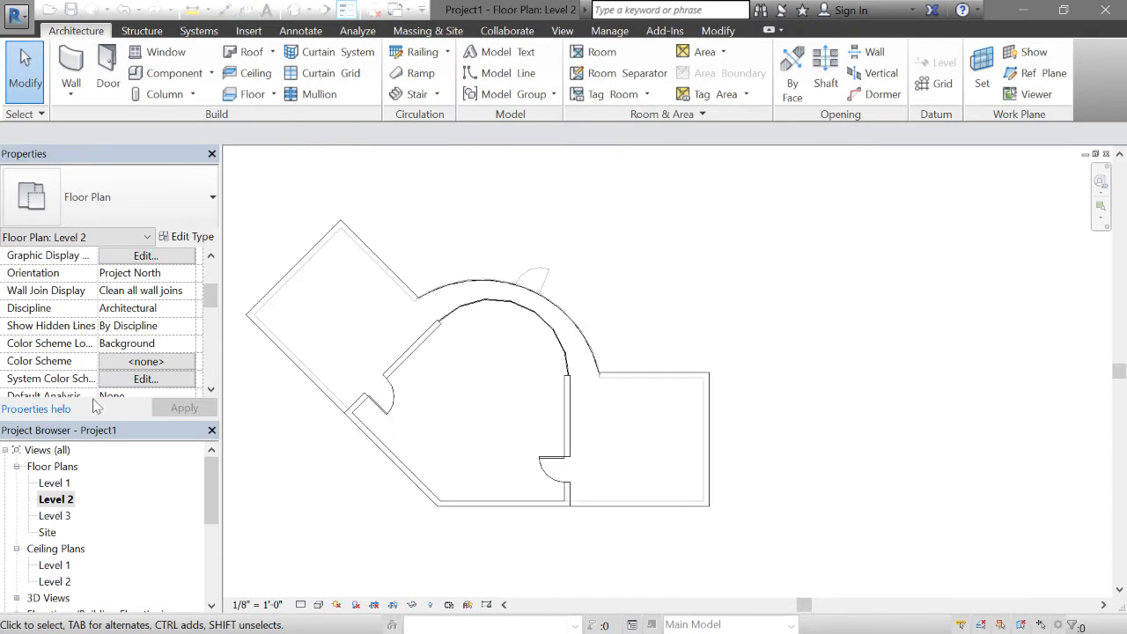
# On the Level 1 plan, start a component stair with a 3'-wide, 9-riser first run about 7'-4" long, parallel to the long angled wall.
pyautogui.doubleClick(50, 486)
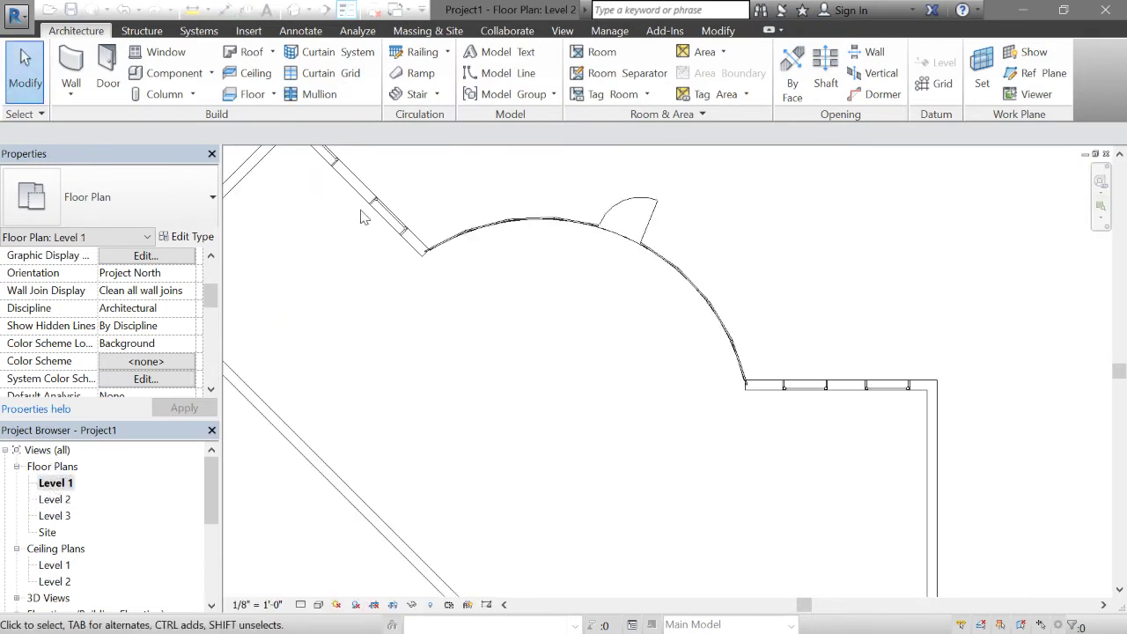
pyautogui.scroll(-1, 465, 285)
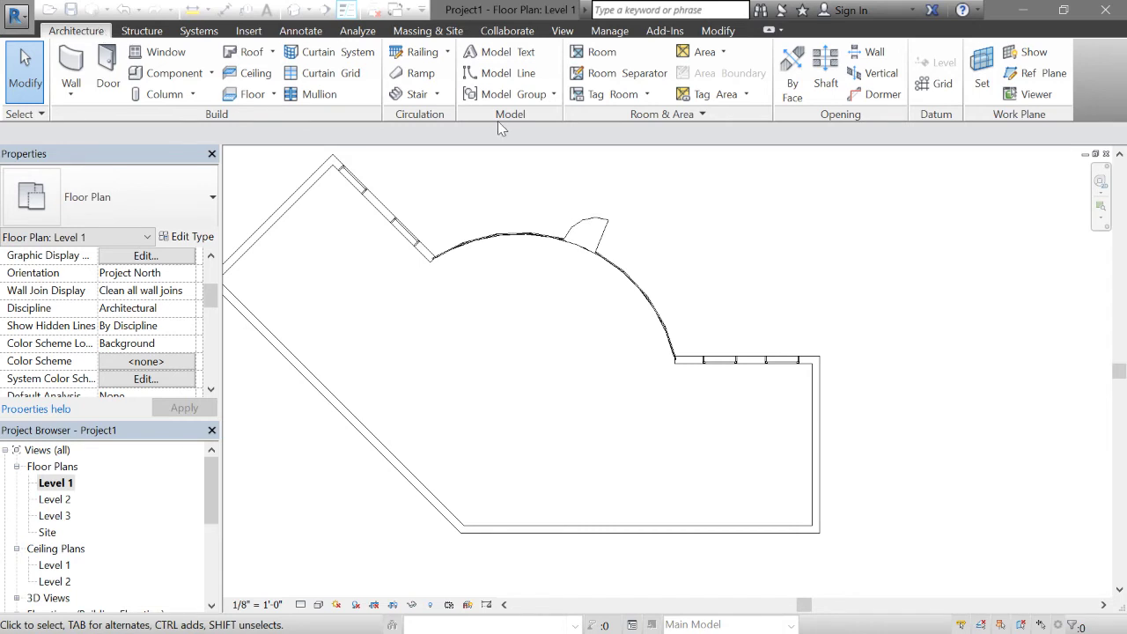
pyautogui.click(435, 95)
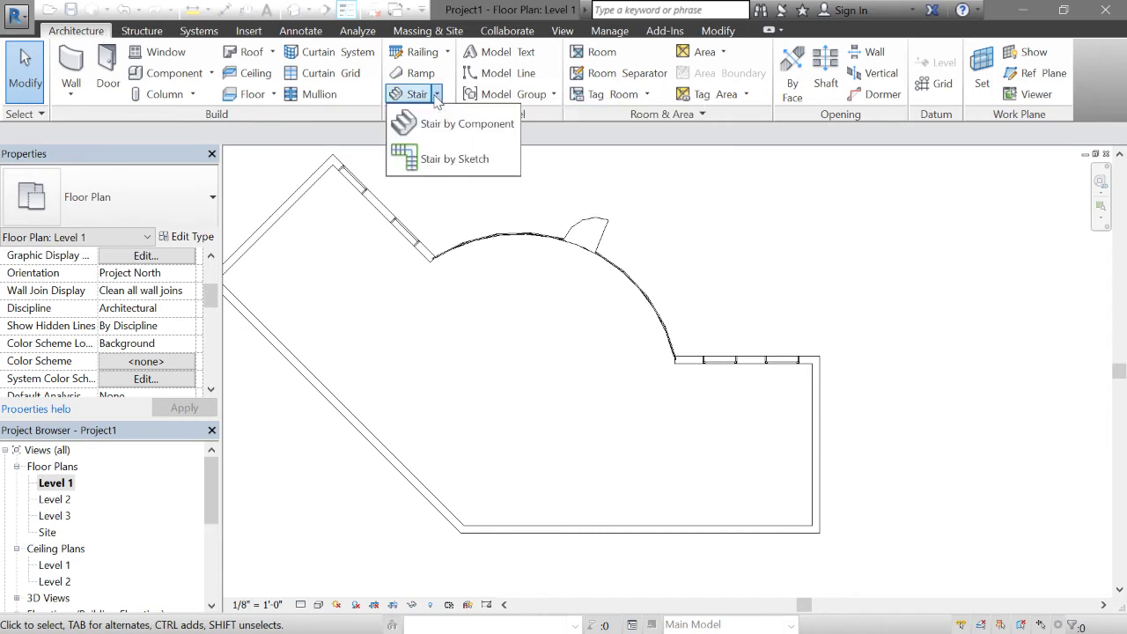
pyautogui.click(436, 97)
pyautogui.click(409, 95)
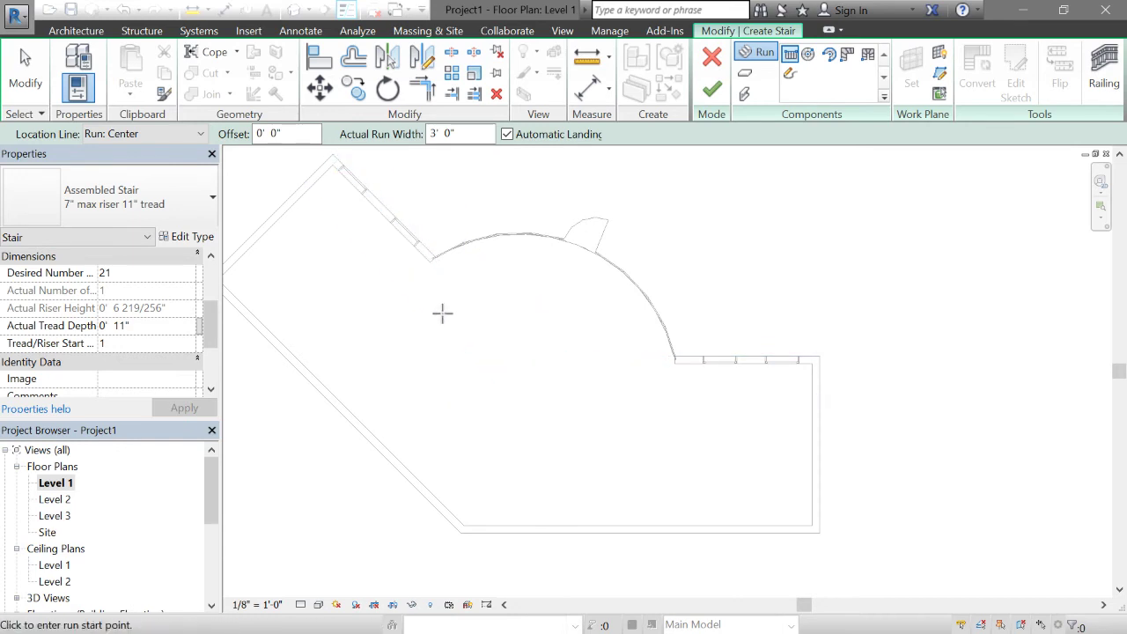
pyautogui.click(412, 392)
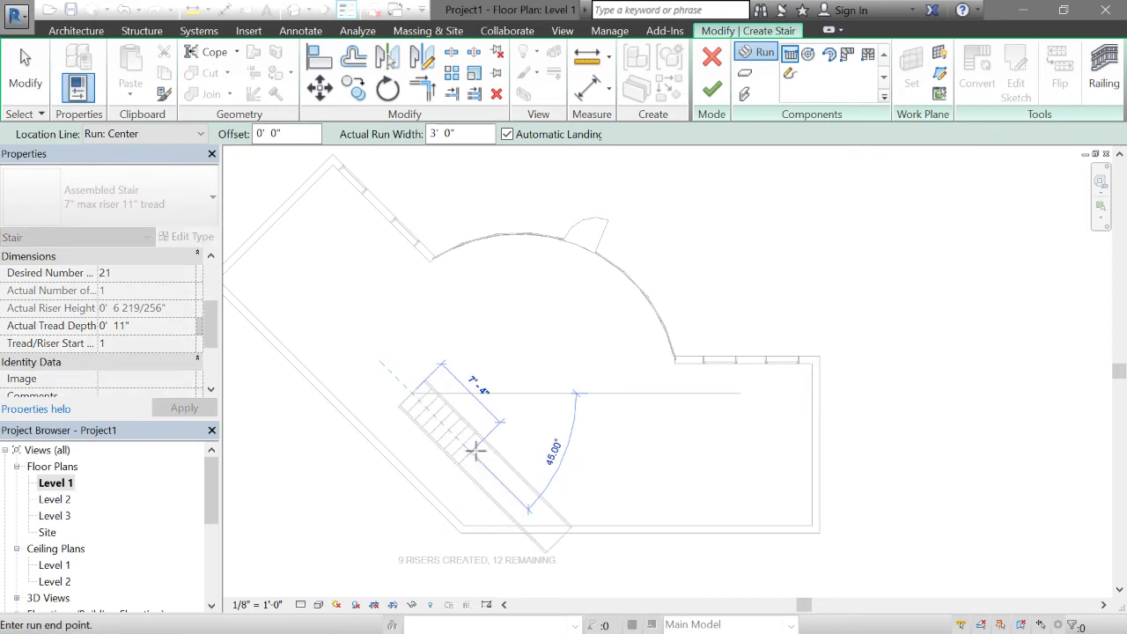
pyautogui.click(476, 451)
# Add a second straight stair run of 6 risers, about 4'-7" long, turning 90° beyond the first run with an automatic landing.
pyautogui.scroll(2, 507, 451)
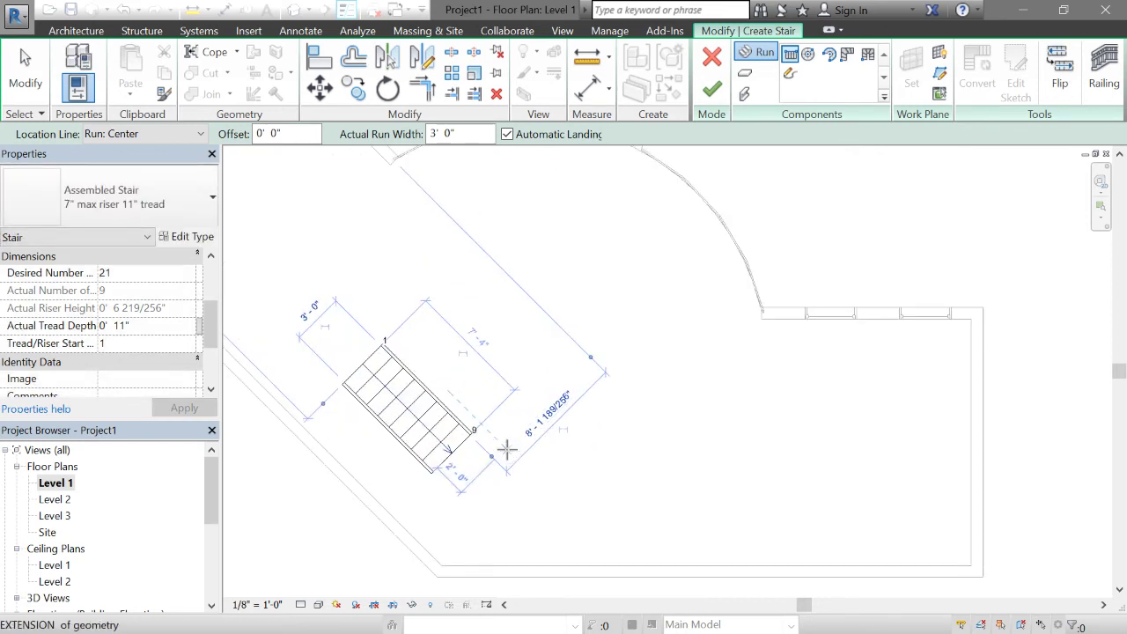
pyautogui.click(511, 454)
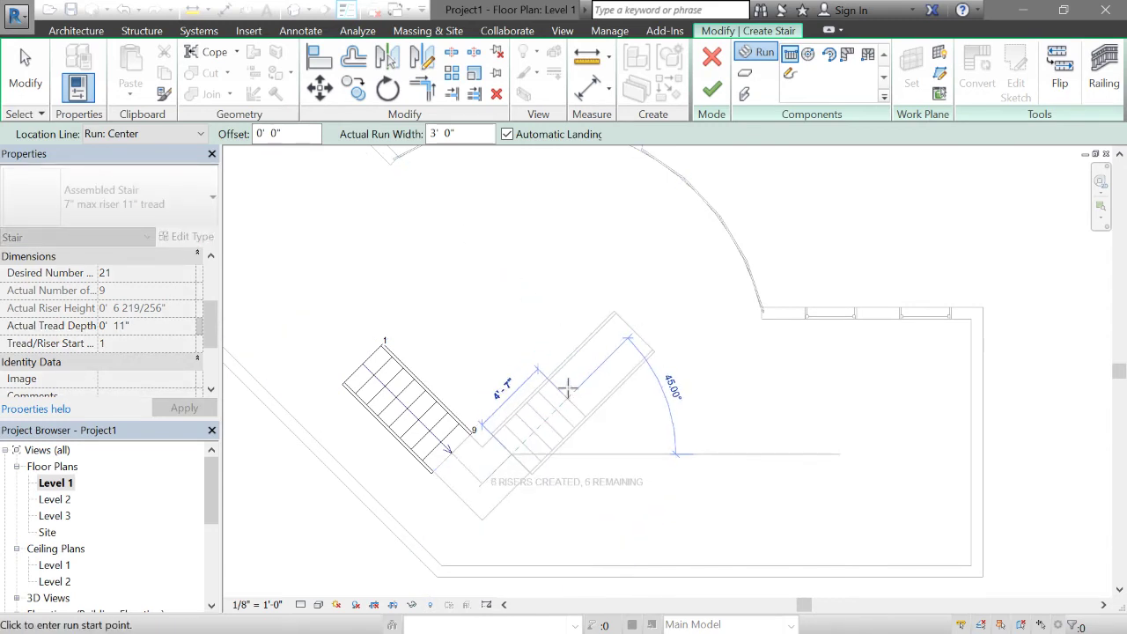
pyautogui.click(569, 345)
# Add a third run of 6 risers, about 4'-7" long, turning back parallel to the first run, and finish the U-shaped stair.
pyautogui.scroll(2, 564, 341)
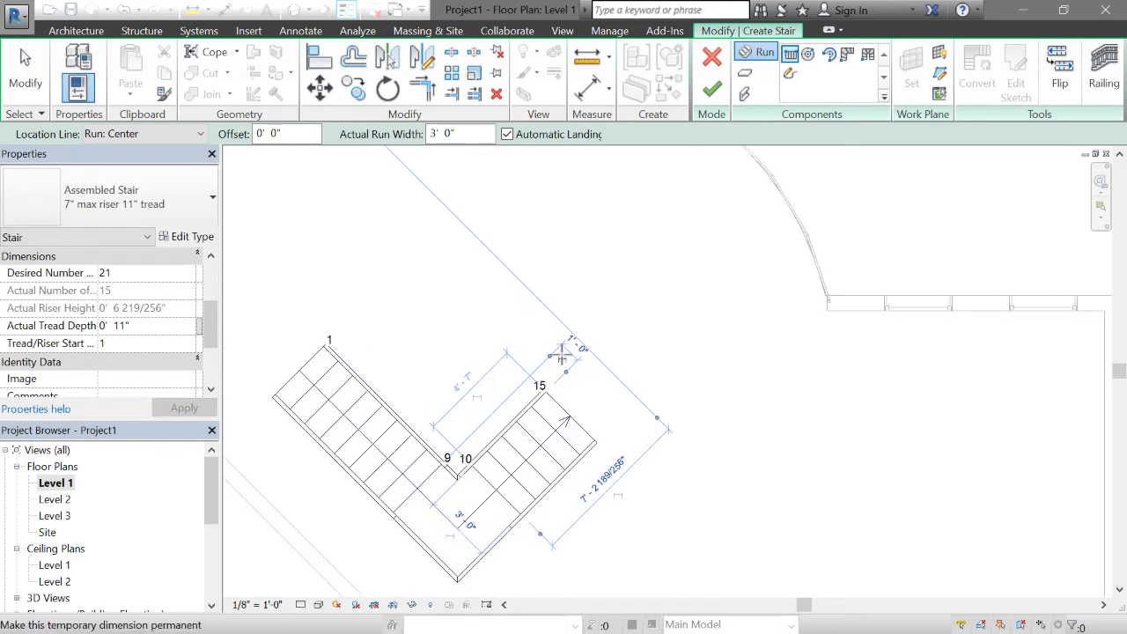
pyautogui.scroll(2, 565, 352)
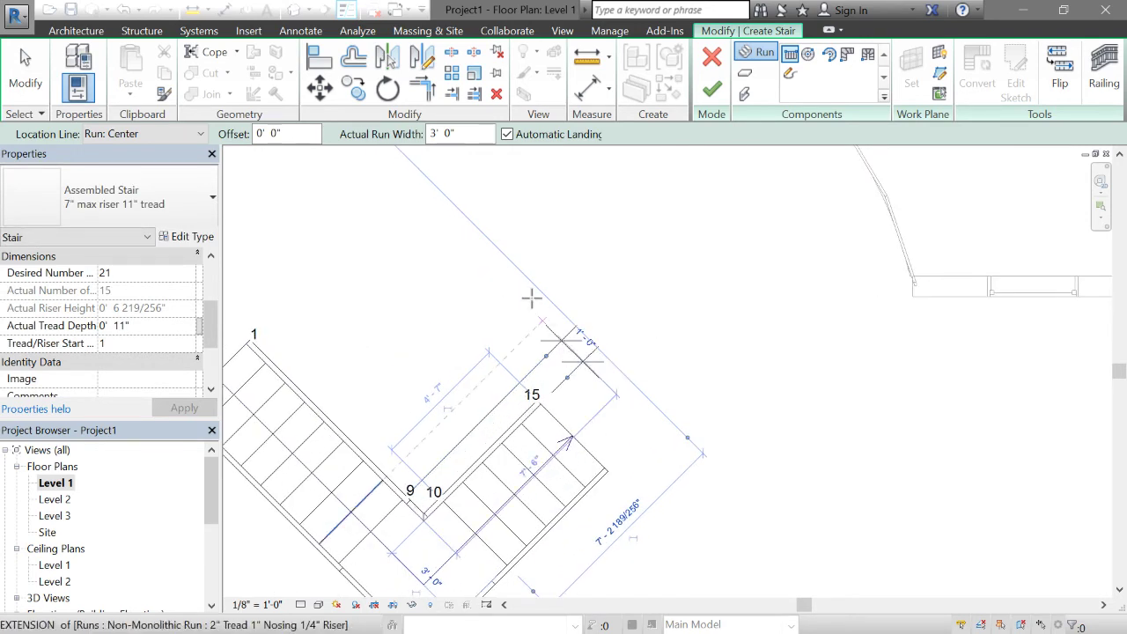
pyautogui.click(568, 356)
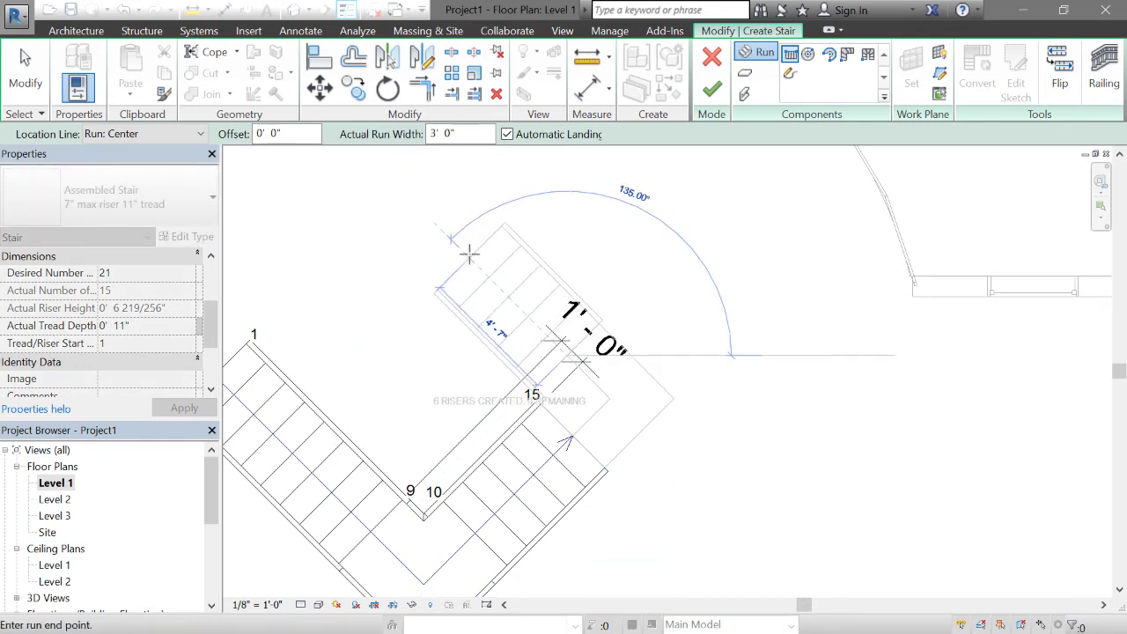
pyautogui.click(471, 258)
pyautogui.press('Escape')
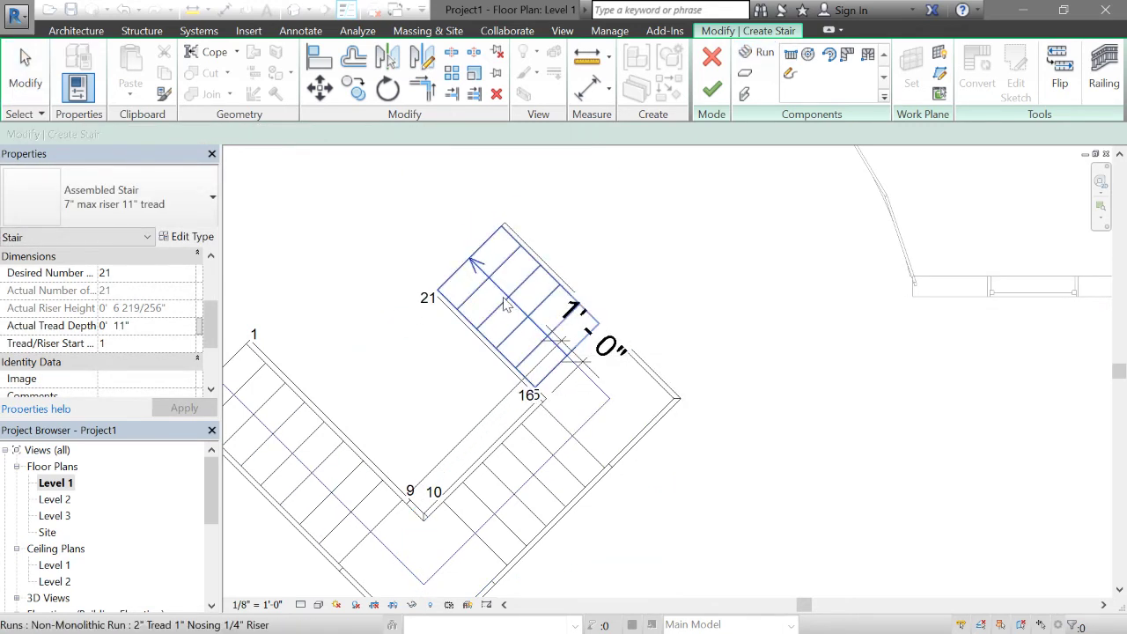
pyautogui.scroll(-2, 506, 305)
pyautogui.click(712, 88)
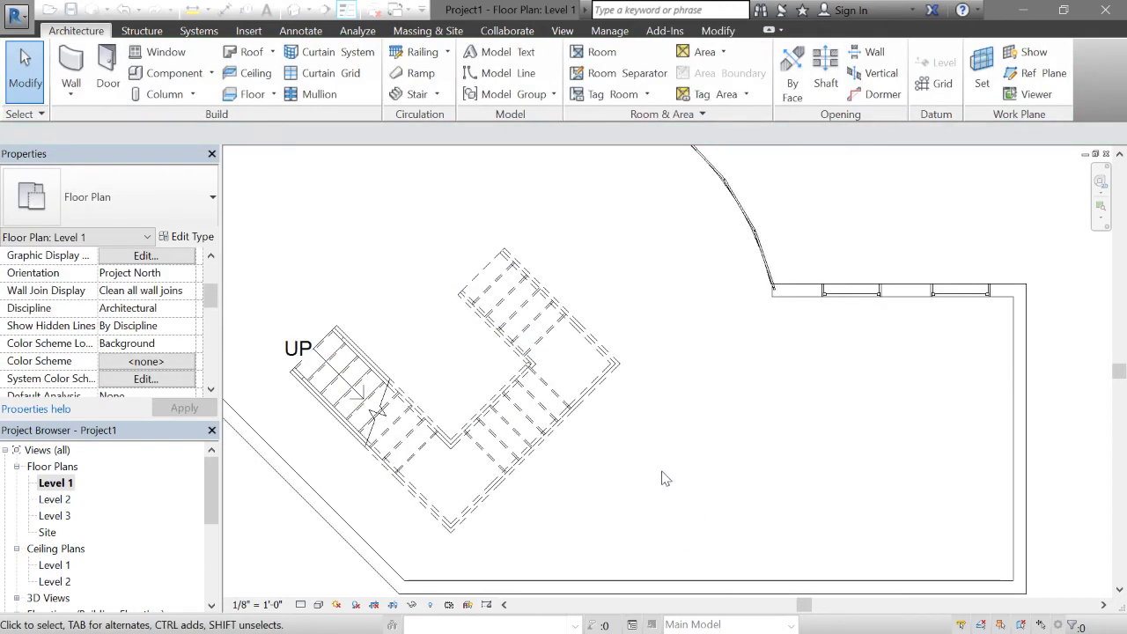
# Open the Level 2 floor's boundary sketch for editing and display it in the Level 2 plan.
pyautogui.scroll(-2, 665, 478)
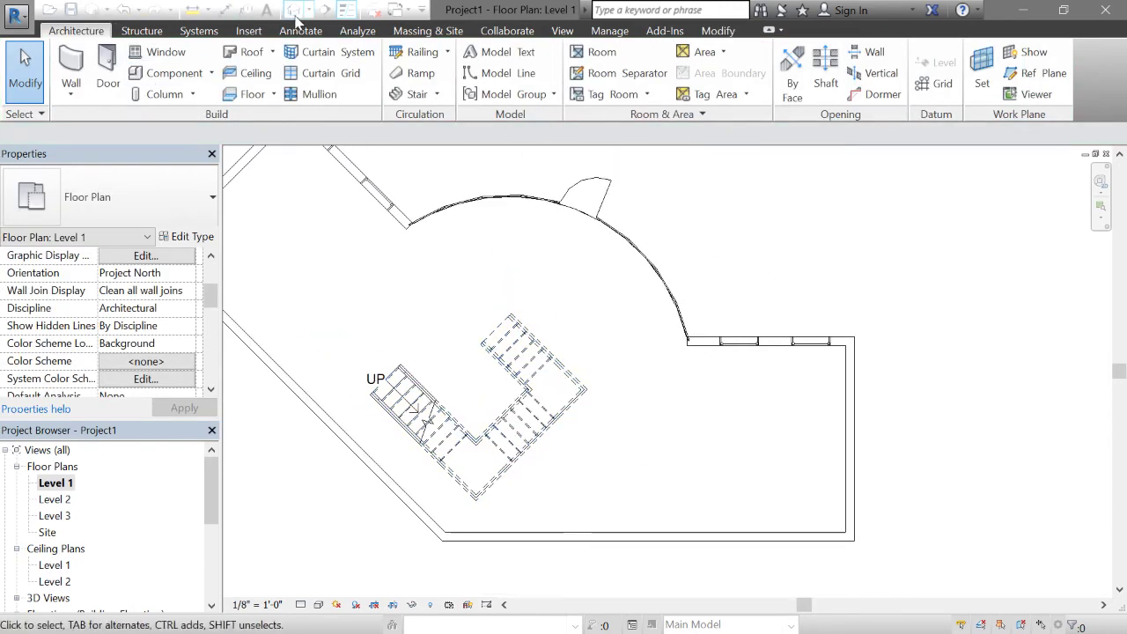
pyautogui.click(296, 13)
pyautogui.keyDown('shift'); pyautogui.moveTo(503, 498); pyautogui.dragTo(580, 442, button='middle'); pyautogui.keyUp('shift')
pyautogui.keyDown('shift'); pyautogui.moveTo(666, 558); pyautogui.dragTo(683, 623, button='middle'); pyautogui.keyUp('shift')
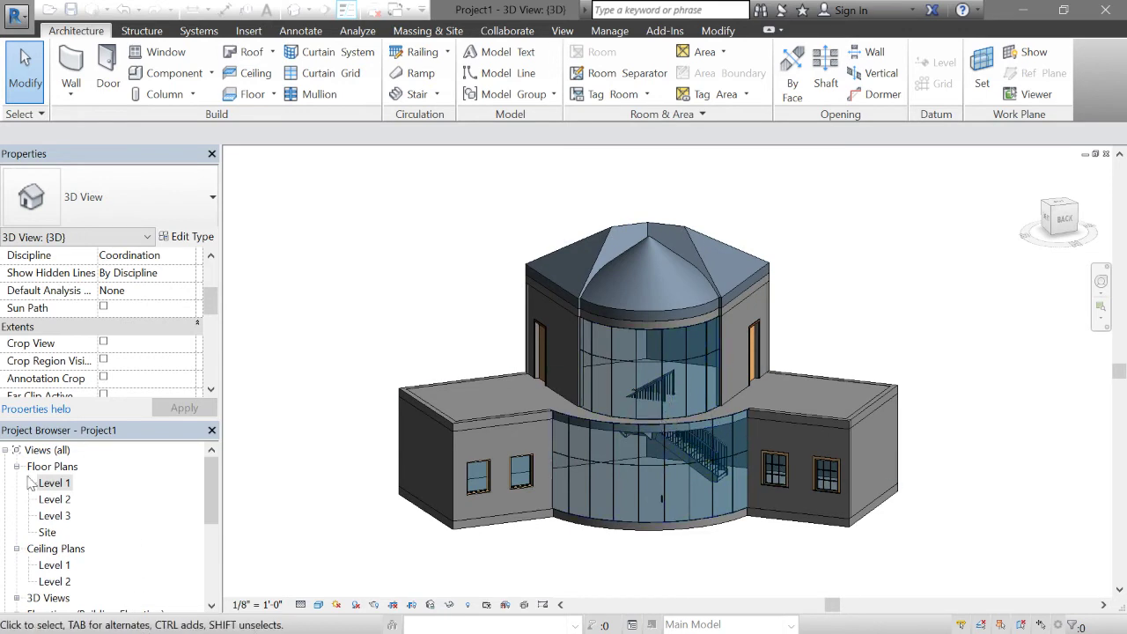
pyautogui.click(775, 411)
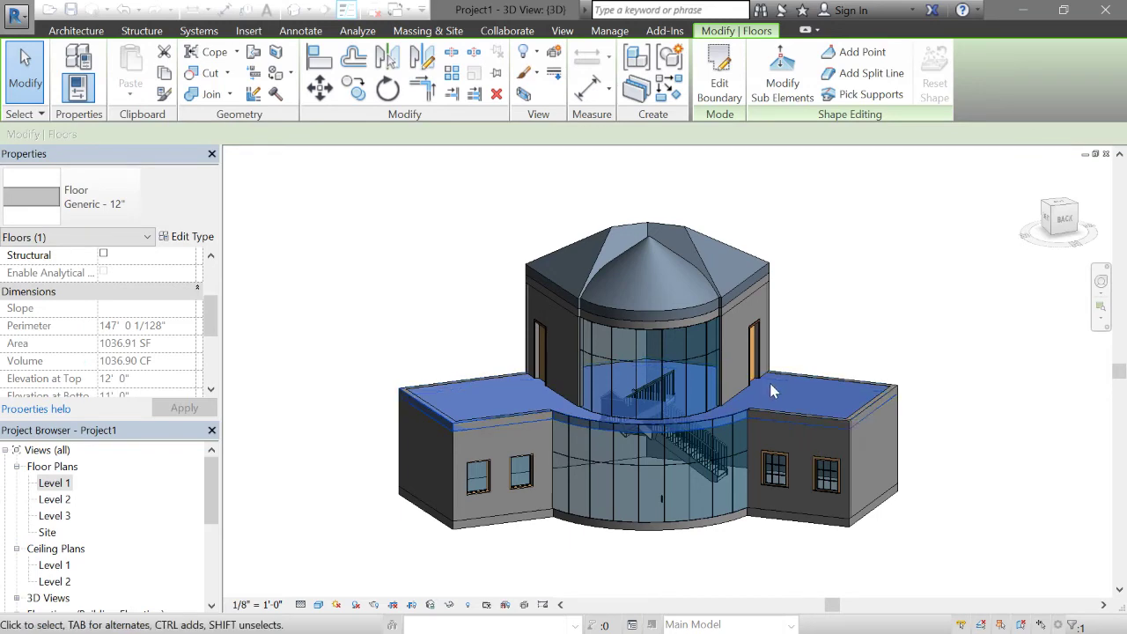
pyautogui.click(717, 79)
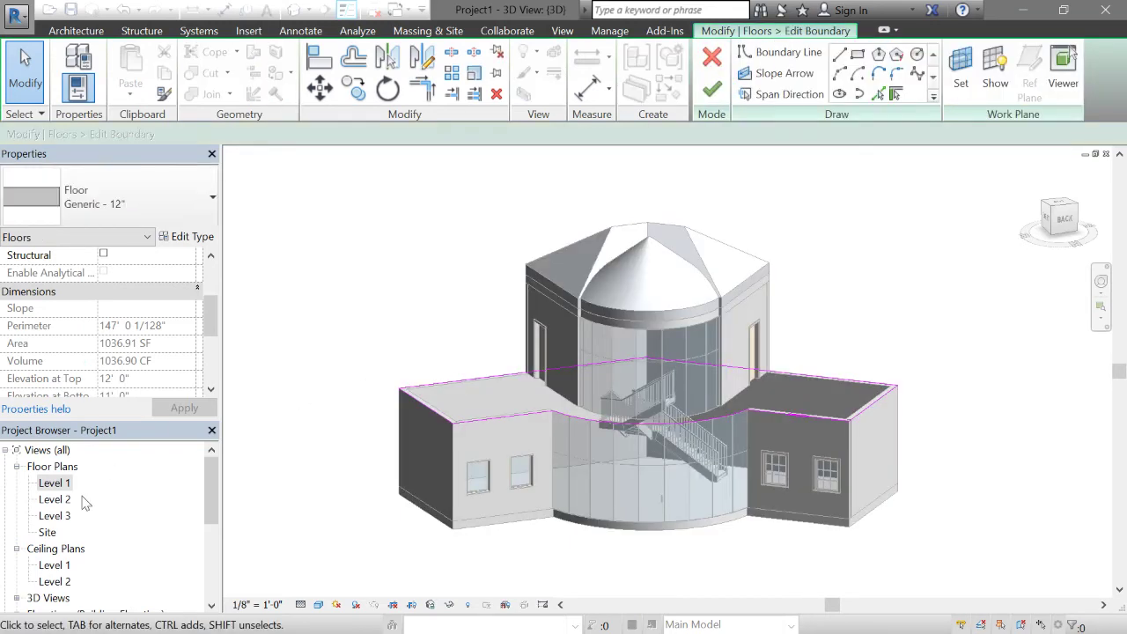
pyautogui.doubleClick(54, 500)
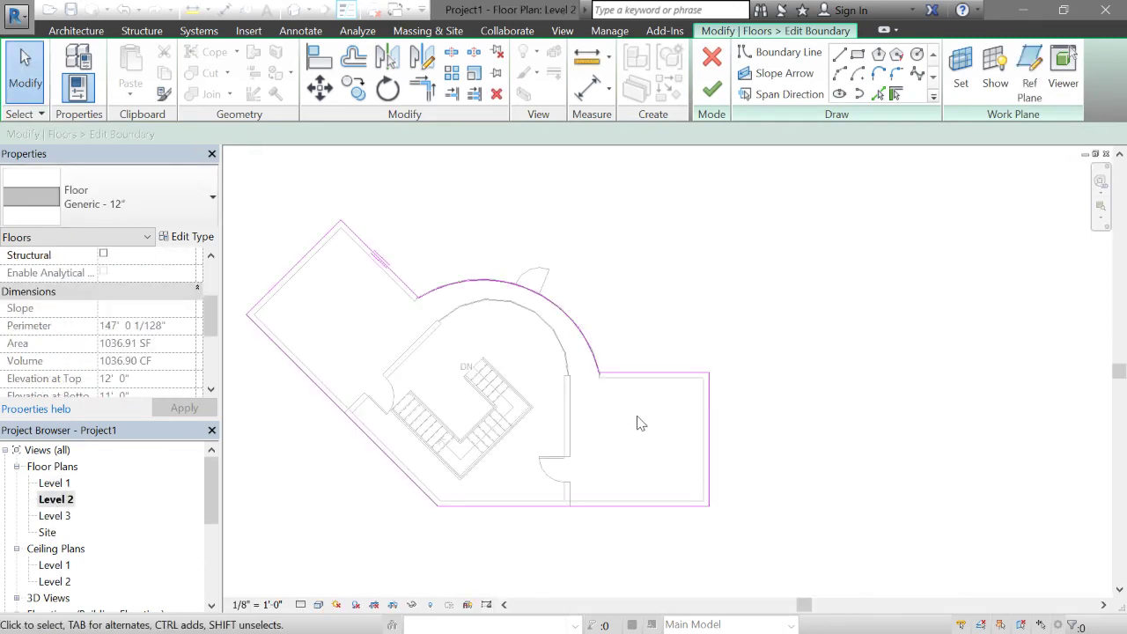
# Sketch a closed rectangular floor opening around the stair's upper run, 3'-4" wide and about 5'-1" long.
pyautogui.scroll(1, 469, 393)
pyautogui.scroll(5, 467, 355)
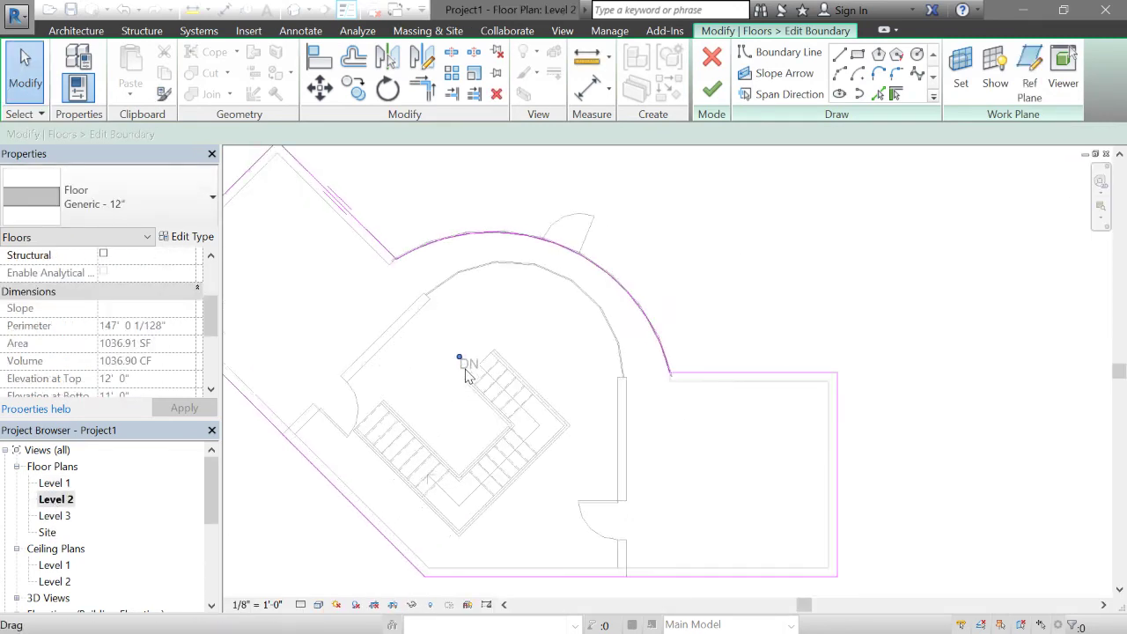
pyautogui.click(841, 55)
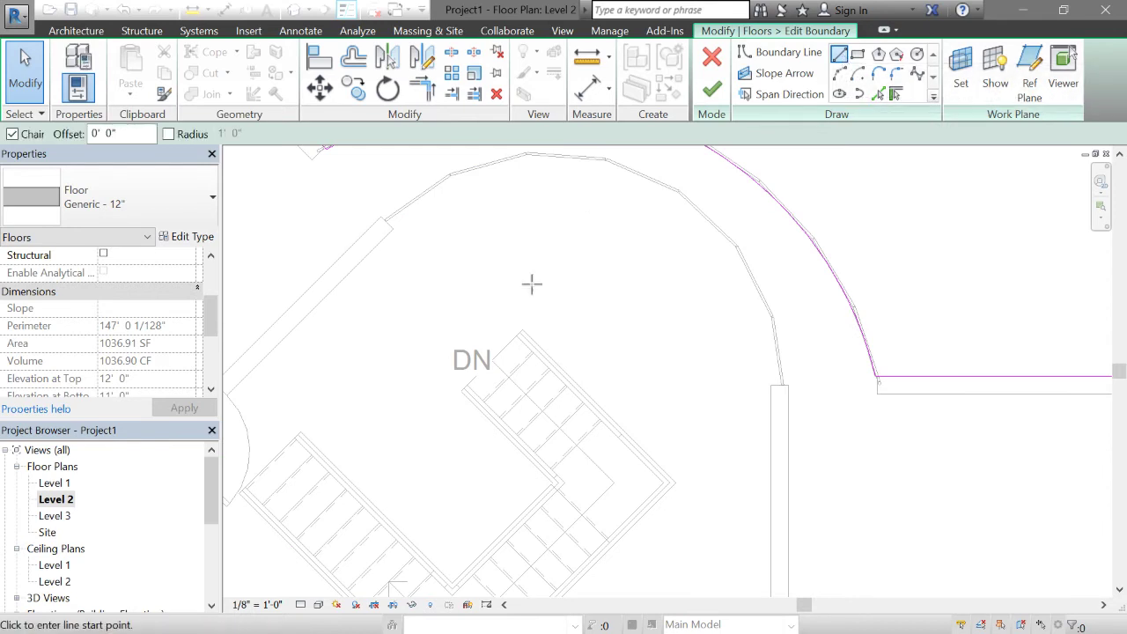
pyautogui.click(522, 330)
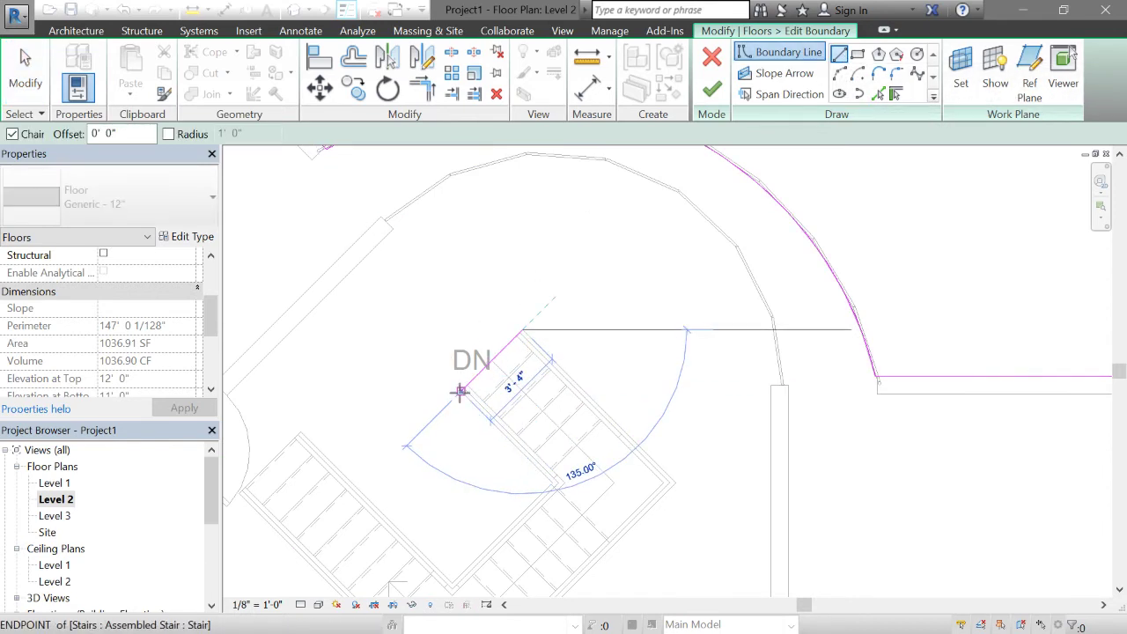
pyautogui.click(462, 390)
pyautogui.scroll(3, 558, 486)
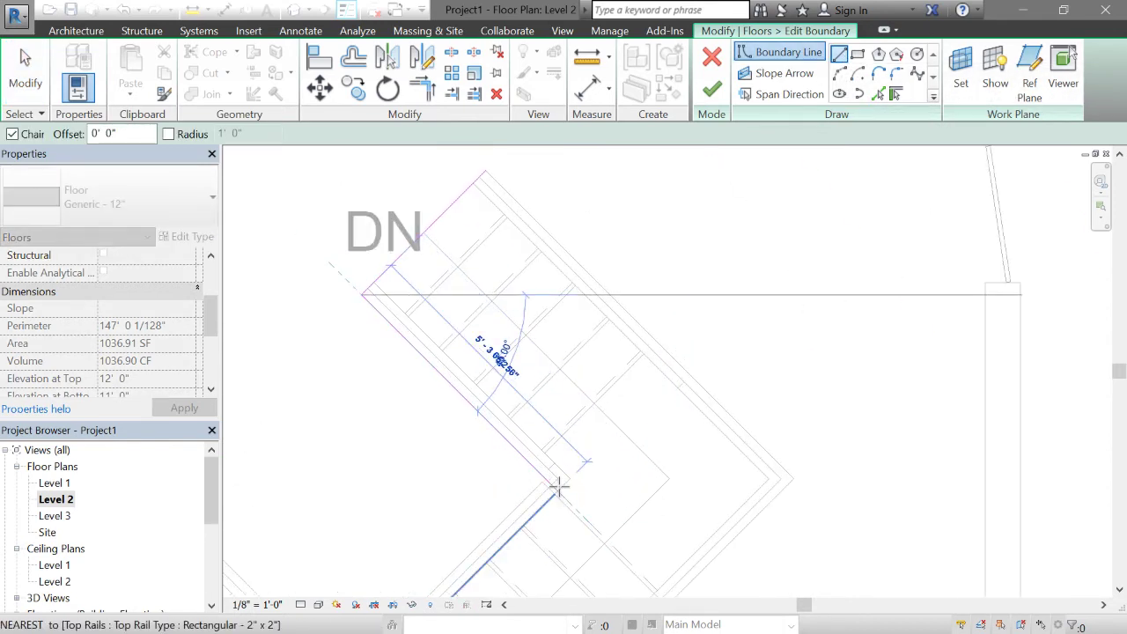
pyautogui.click(553, 481)
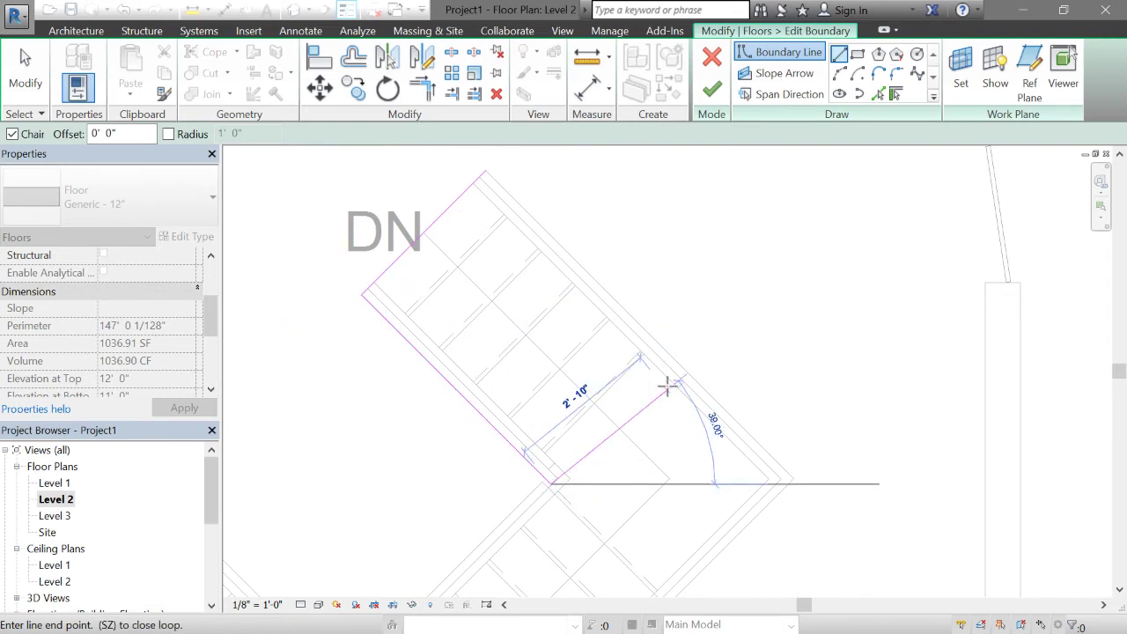
pyautogui.click(674, 359)
pyautogui.click(487, 173)
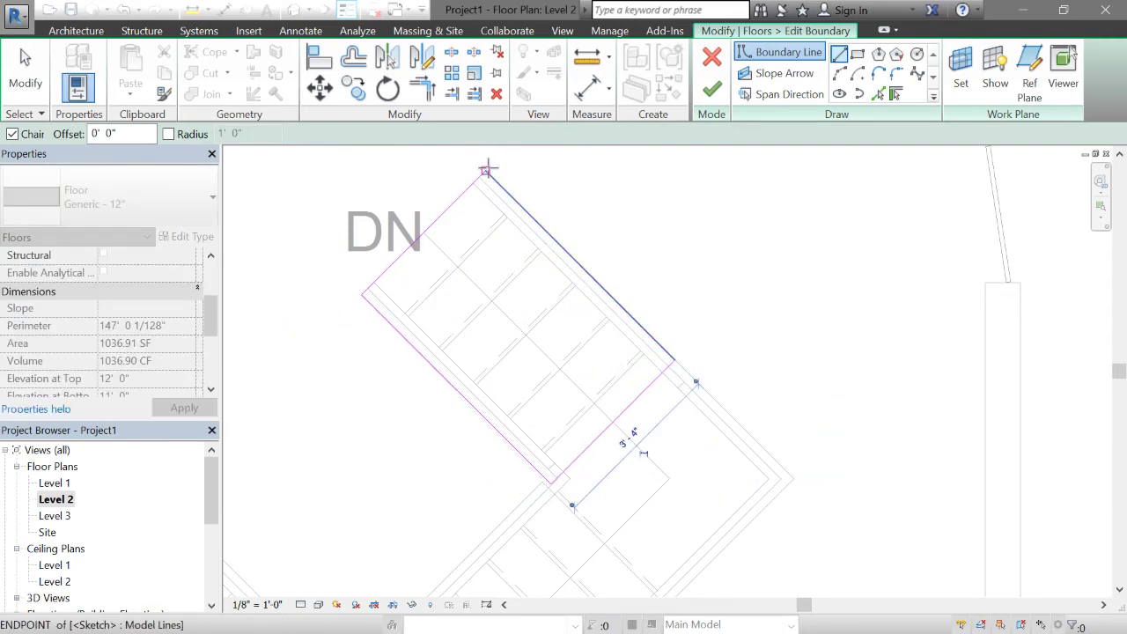
pyautogui.press('Escape')
pyautogui.press('Escape')
pyautogui.scroll(-1, 574, 317)
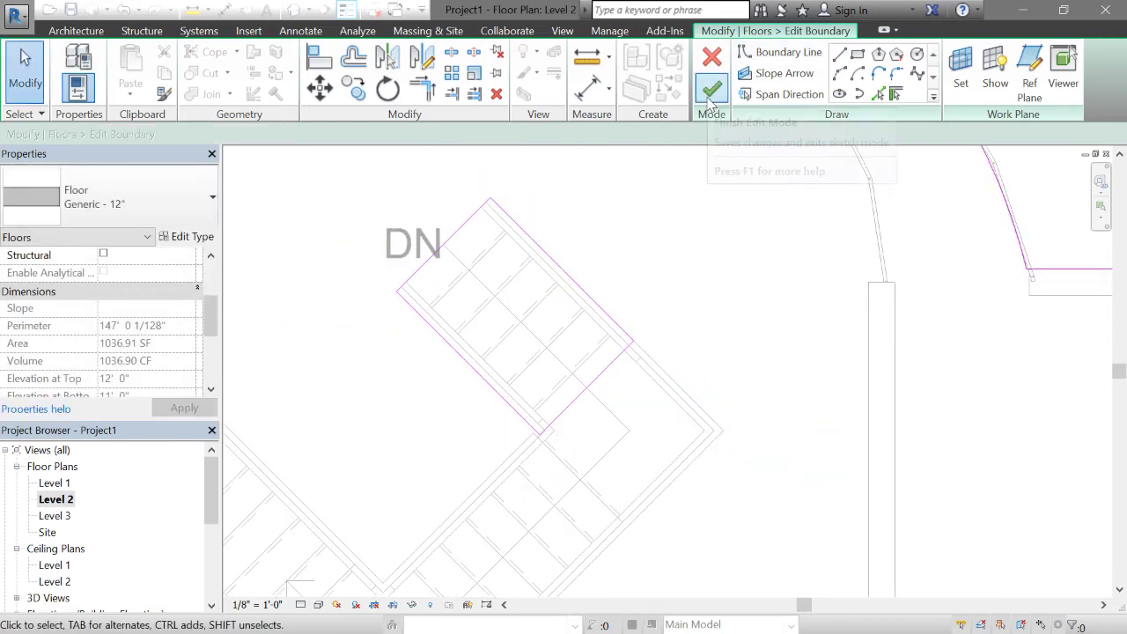
# Extend the opening by about 3'-2" over the adjoining landing and finish the floor, attaching walls to its bottom and unjoining the conflicting elements.
pyautogui.click(577, 401)
pyautogui.moveTo(607, 440); pyautogui.dragTo(666, 493)
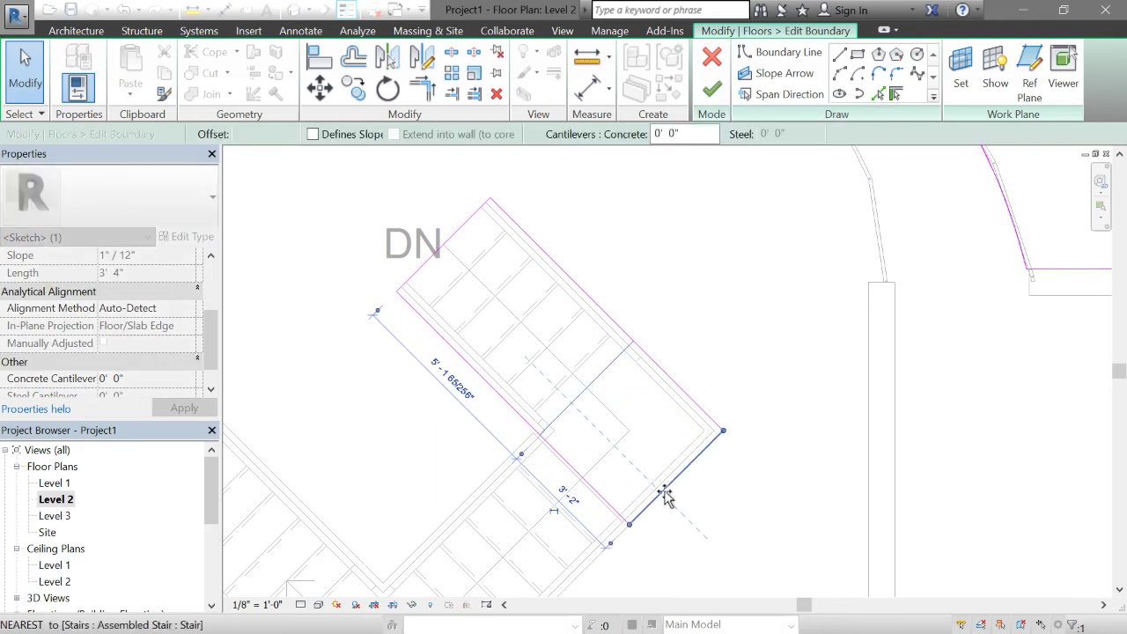
pyautogui.click(711, 89)
pyautogui.scroll(-5, 718, 267)
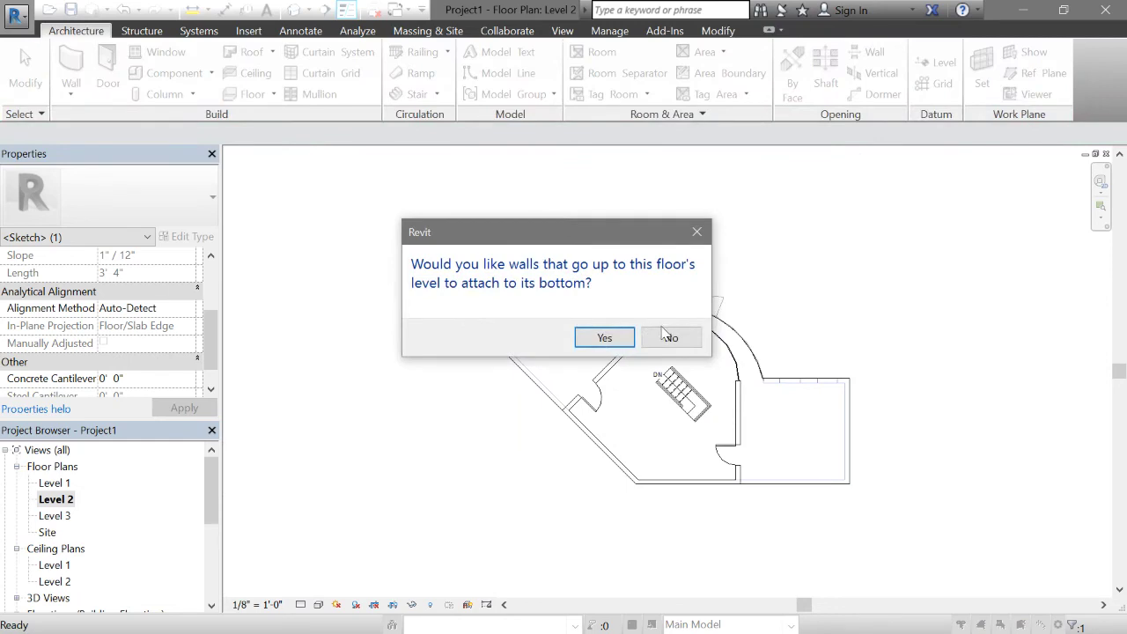
pyautogui.click(604, 339)
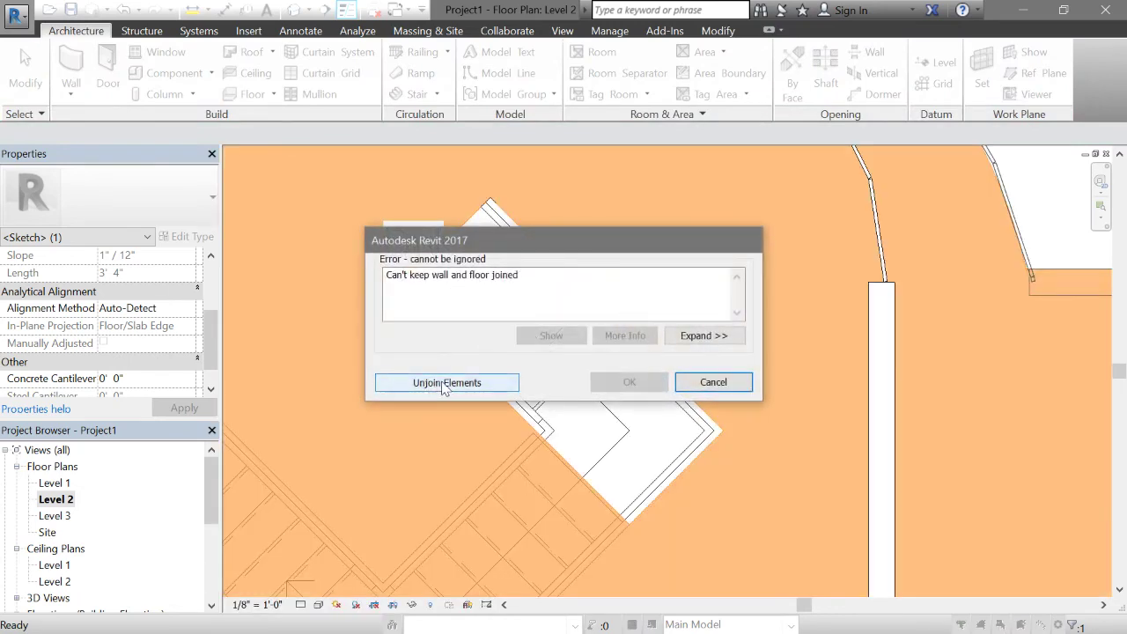
pyautogui.click(431, 385)
pyautogui.scroll(-3, 604, 269)
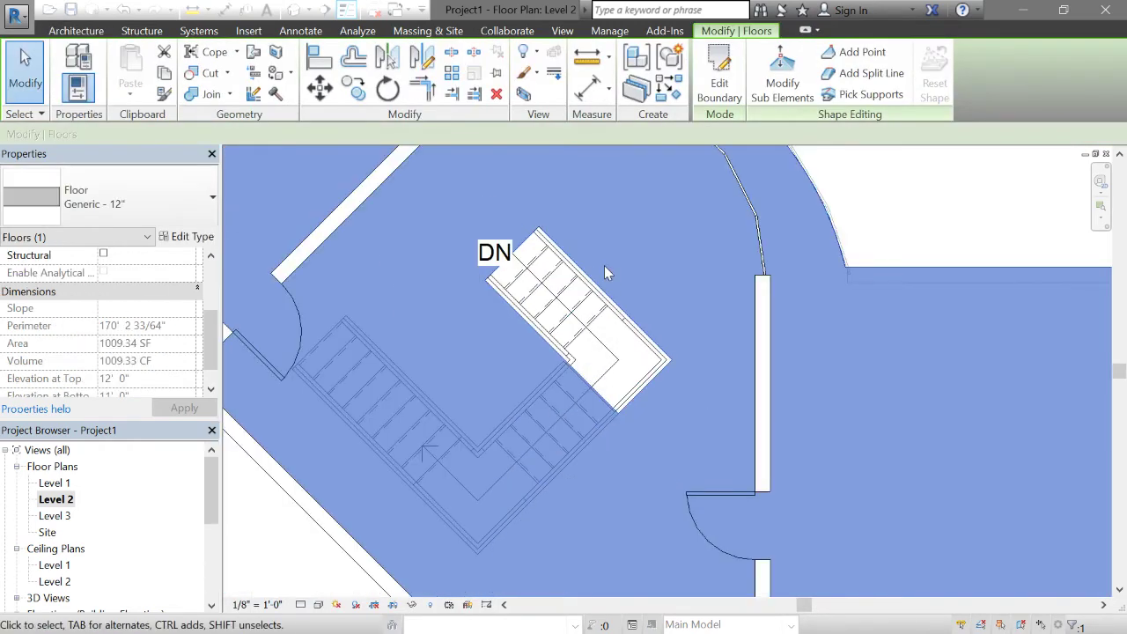
# Check the floor opening in 3D and reopen the Level 2 floor's boundary sketch in the Level 2 plan.
pyautogui.click(294, 10)
pyautogui.moveTo(773, 552)
pyautogui.keyDown('shift'); pyautogui.mouseDown(button='middle')
pyautogui.moveTo(733, 441)
pyautogui.moveTo(745, 382)
pyautogui.moveTo(767, 450)
pyautogui.moveTo(772, 574)
pyautogui.moveTo(766, 563)
pyautogui.mouseUp(button='middle'); pyautogui.keyUp('shift')
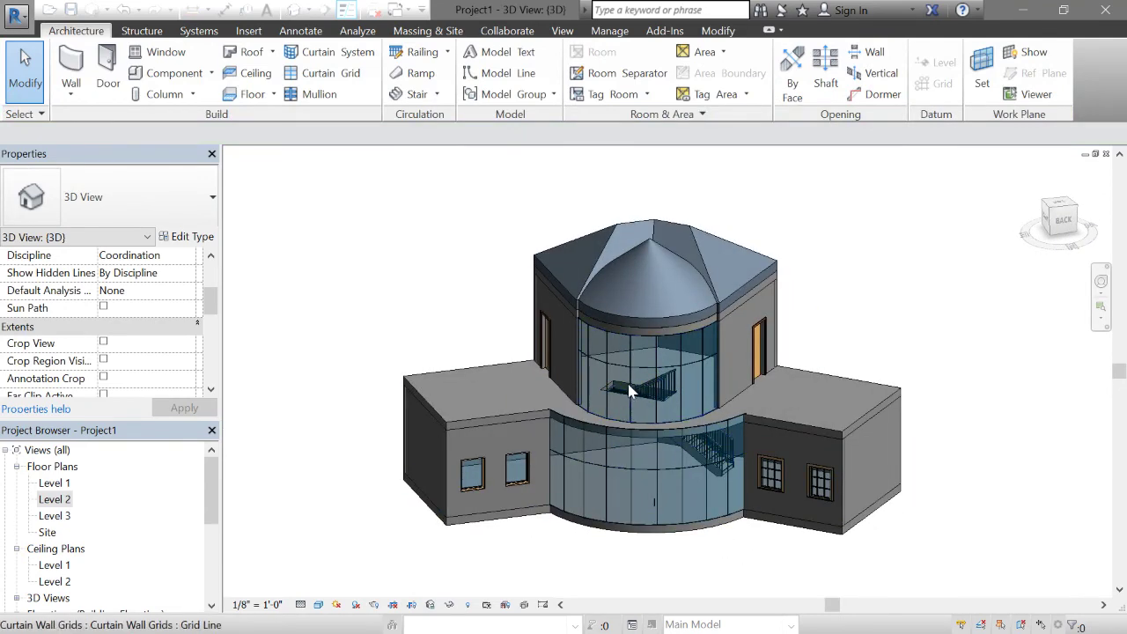
pyautogui.doubleClick(63, 498)
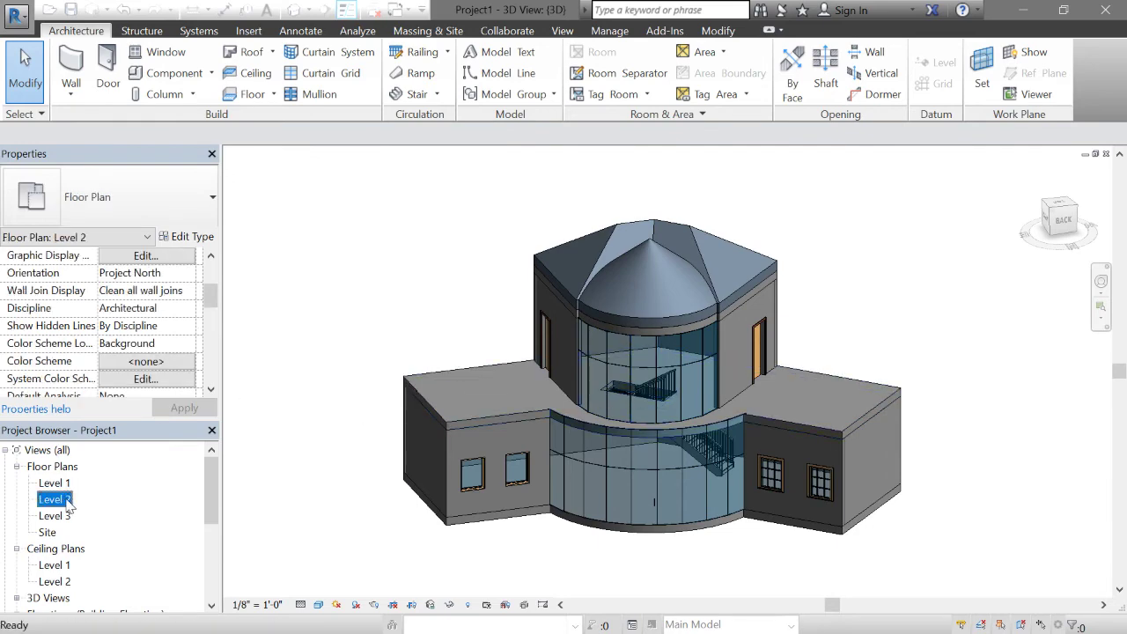
pyautogui.click(599, 403)
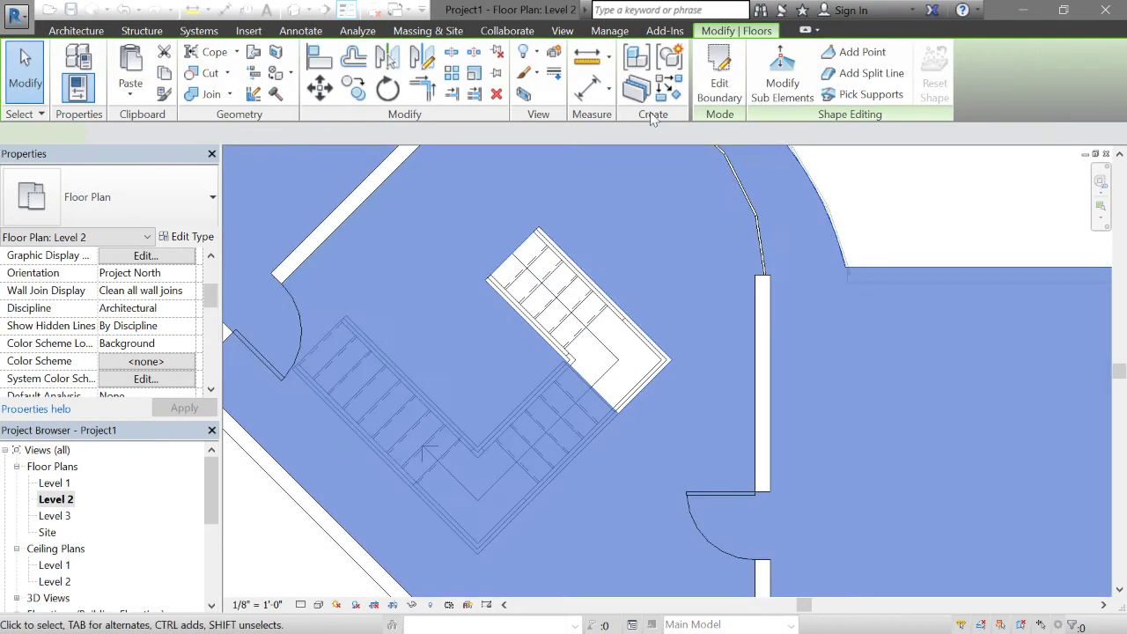
pyautogui.click(718, 78)
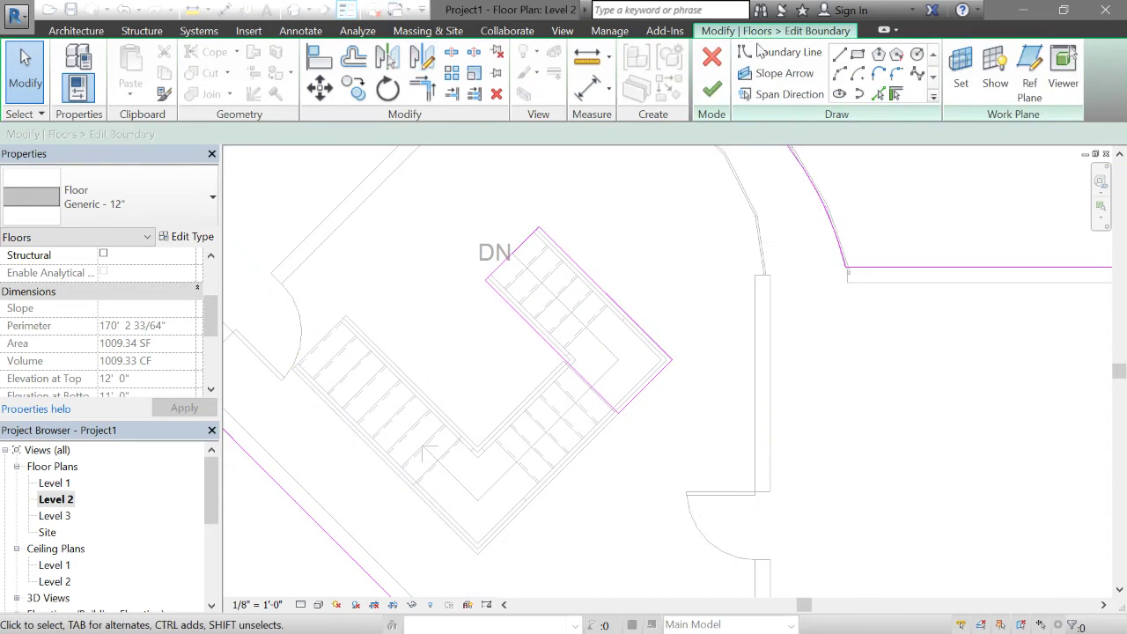
# Sketch boundary lines along the inner side of the middle stair run and 3'-4" across its lower end.
pyautogui.click(839, 54)
pyautogui.scroll(3, 568, 355)
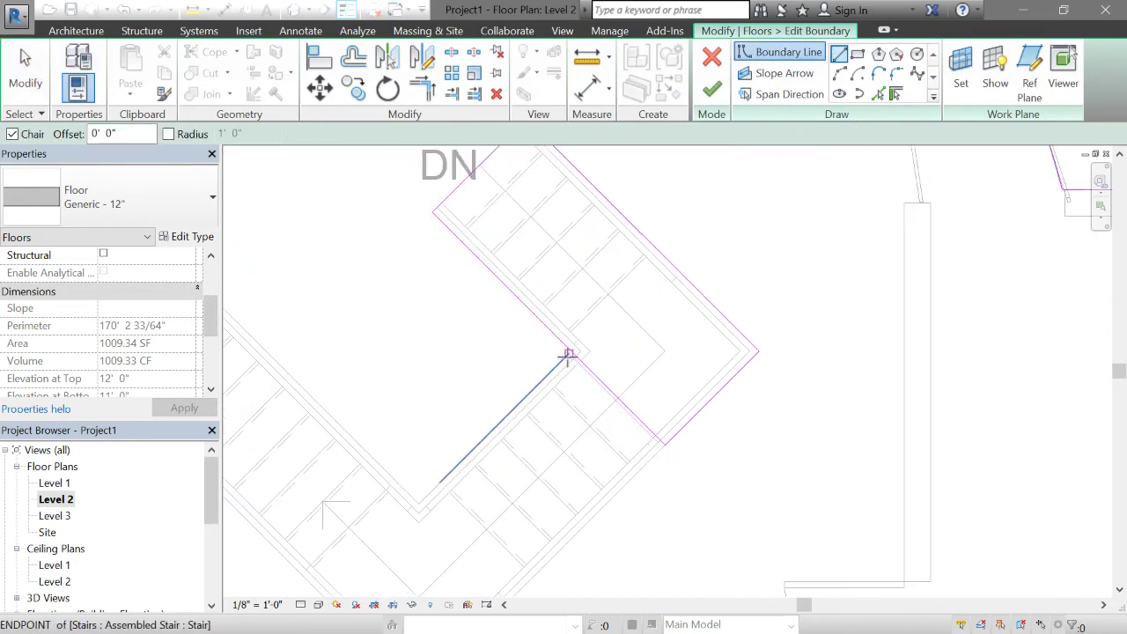
pyautogui.click(568, 355)
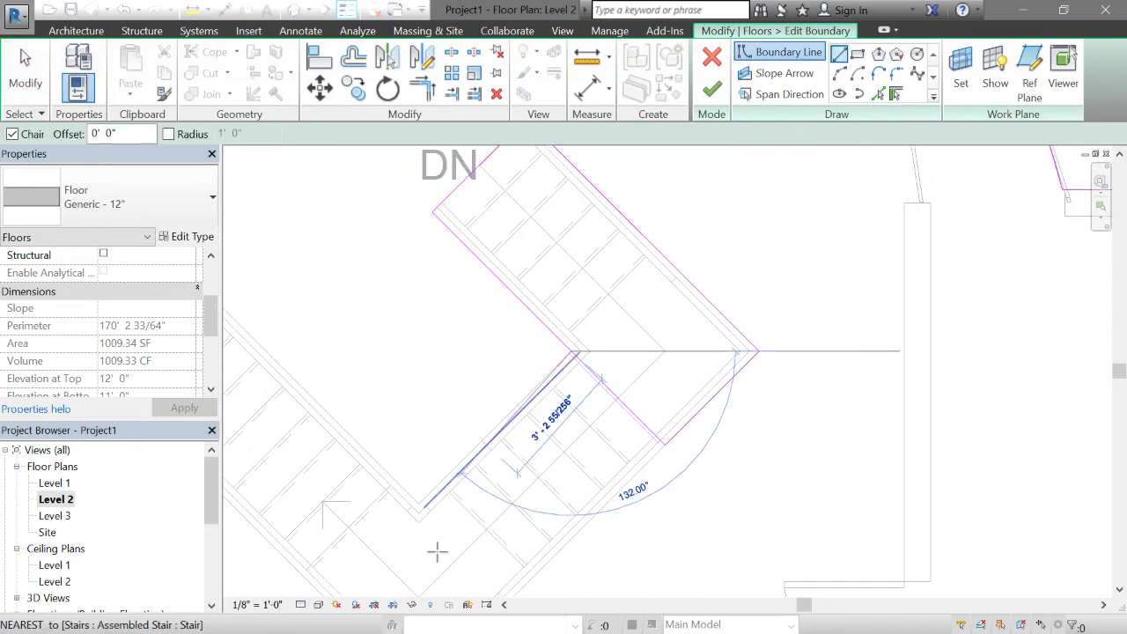
pyautogui.click(416, 504)
pyautogui.scroll(-2, 502, 531)
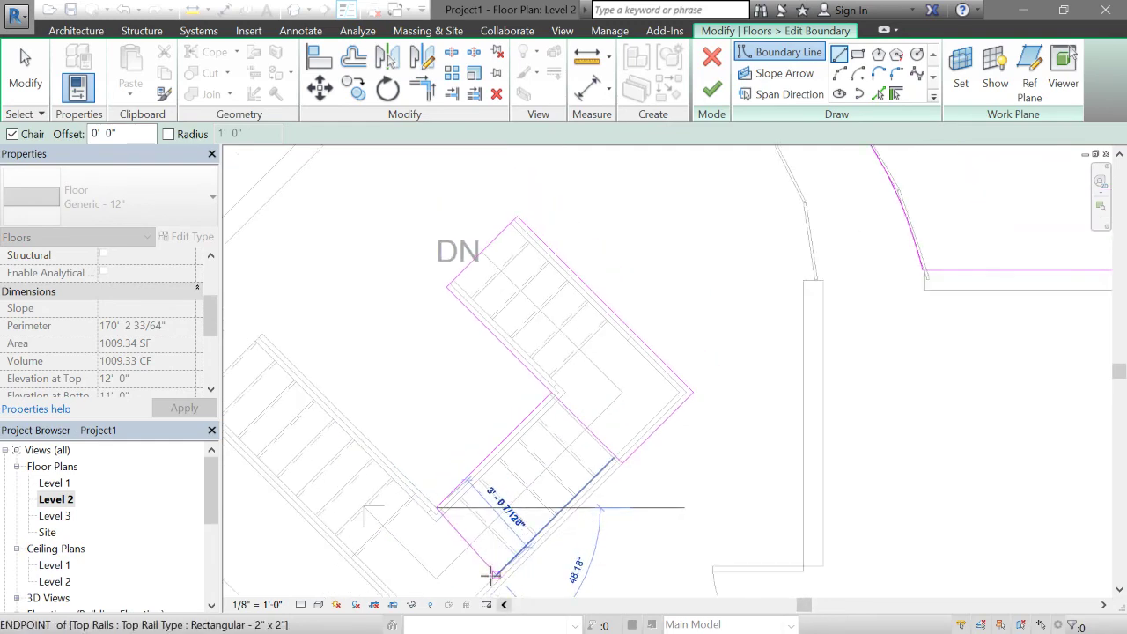
pyautogui.scroll(3, 499, 573)
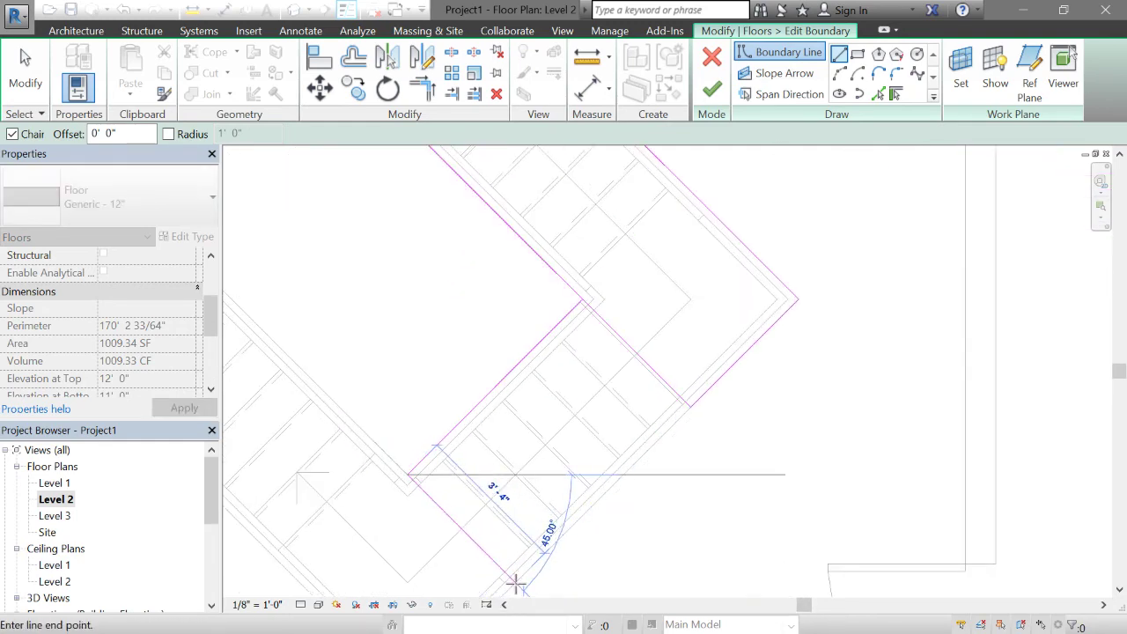
pyautogui.click(515, 581)
pyautogui.press('Escape')
pyautogui.press('Escape')
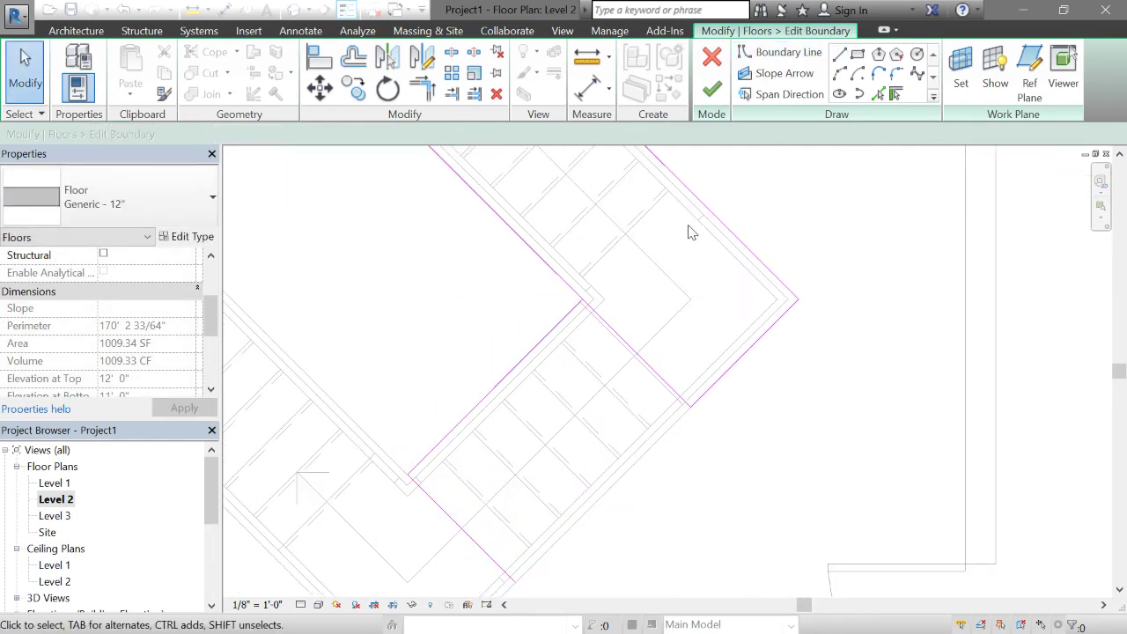
# Trim the opening's boundary lines at the corners into one continuous L-shaped loop around the upper and middle runs.
pyautogui.press('t')
pyautogui.press('r')
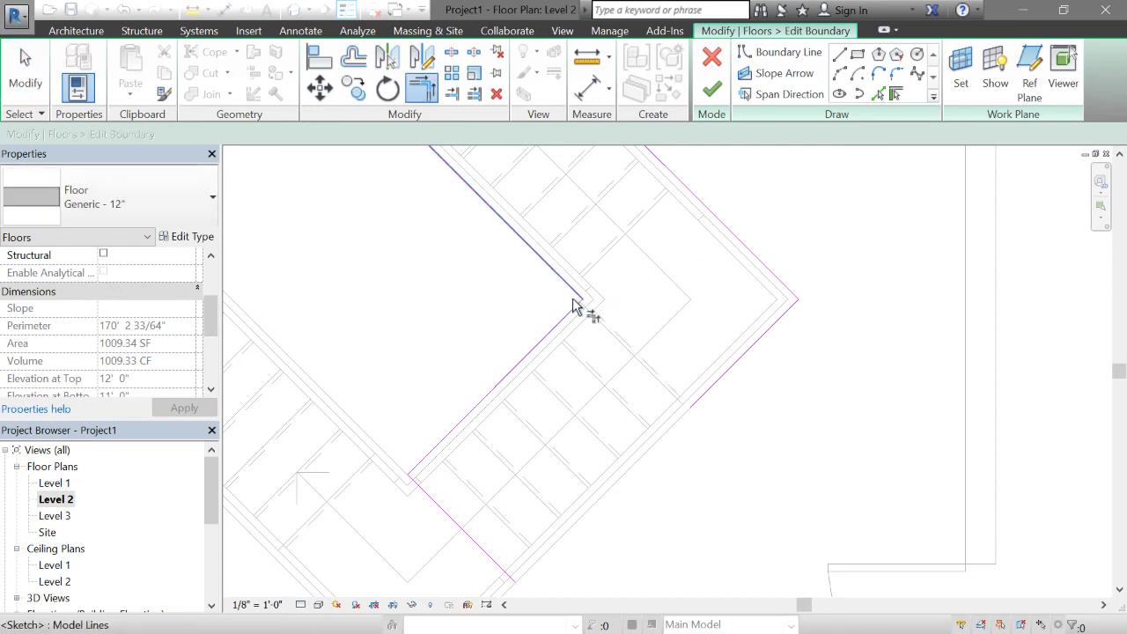
pyautogui.click(515, 576)
pyautogui.click(690, 405)
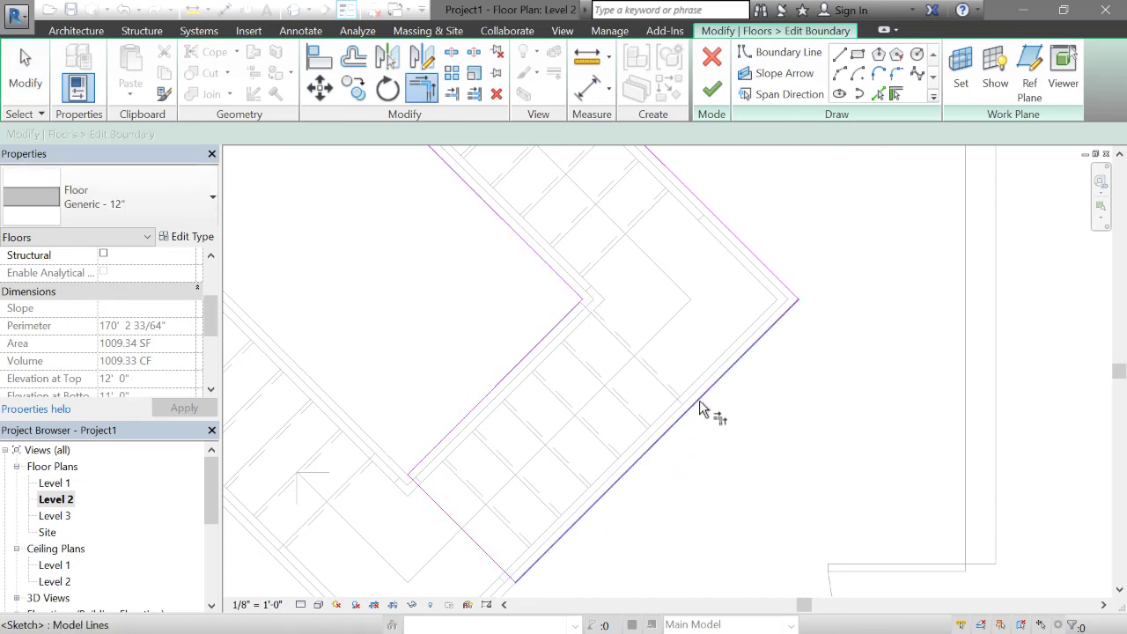
# Finish the floor boundary edit, attaching walls to the floor's bottom and unjoining the conflicting wall and floor.
pyautogui.click(712, 91)
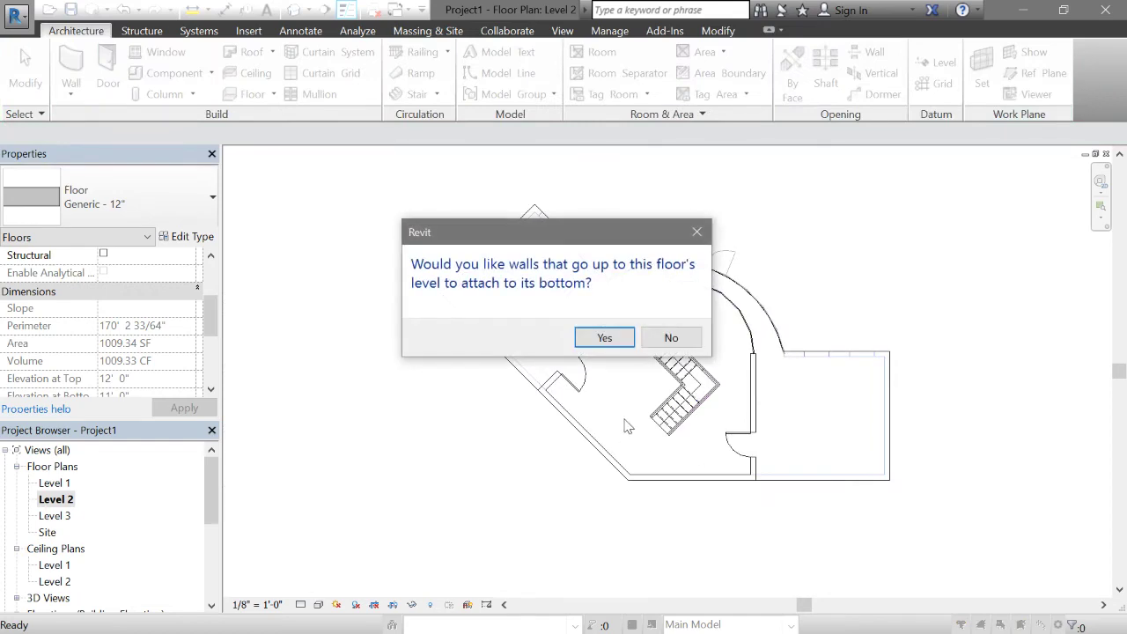
pyautogui.click(605, 338)
pyautogui.click(436, 382)
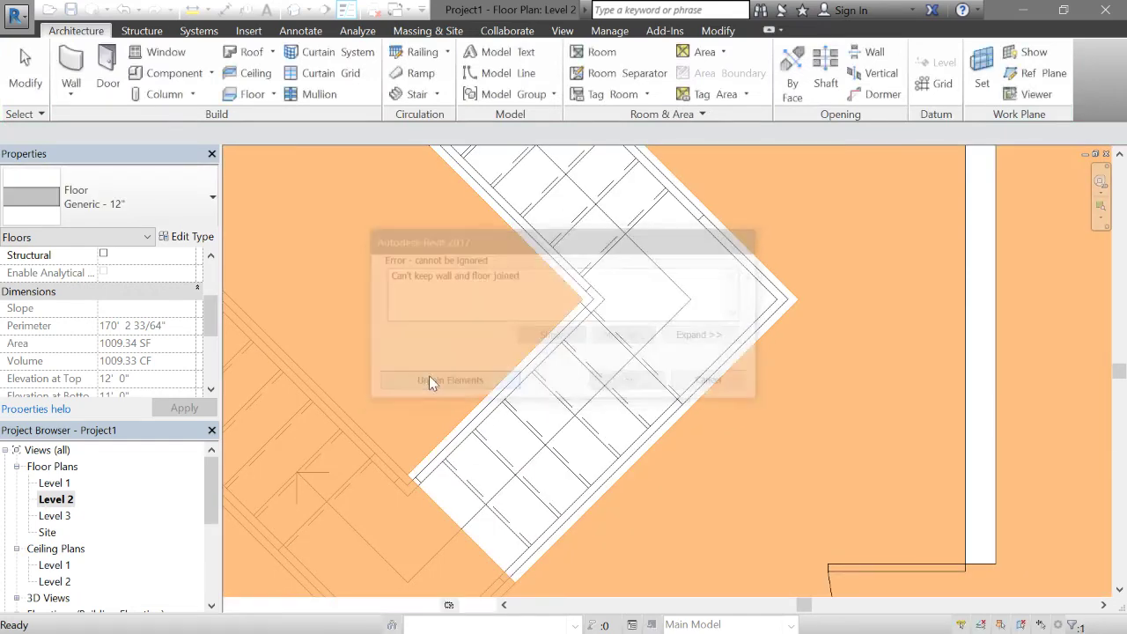
pyautogui.press('Escape')
pyautogui.scroll(-2, 432, 347)
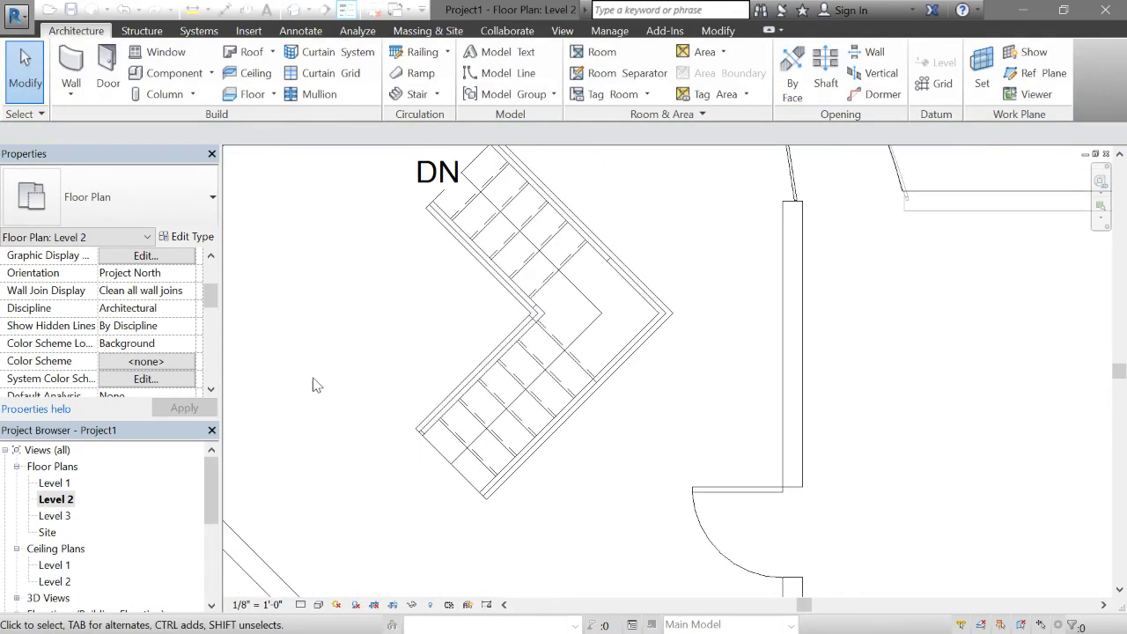
# Inspect the stair and its enlarged floor opening in the 3D view from several sides.
pyautogui.click(295, 11)
pyautogui.scroll(-2, 401, 327)
pyautogui.keyDown('shift'); pyautogui.moveTo(677, 505); pyautogui.dragTo(646, 526, button='middle'); pyautogui.keyUp('shift')
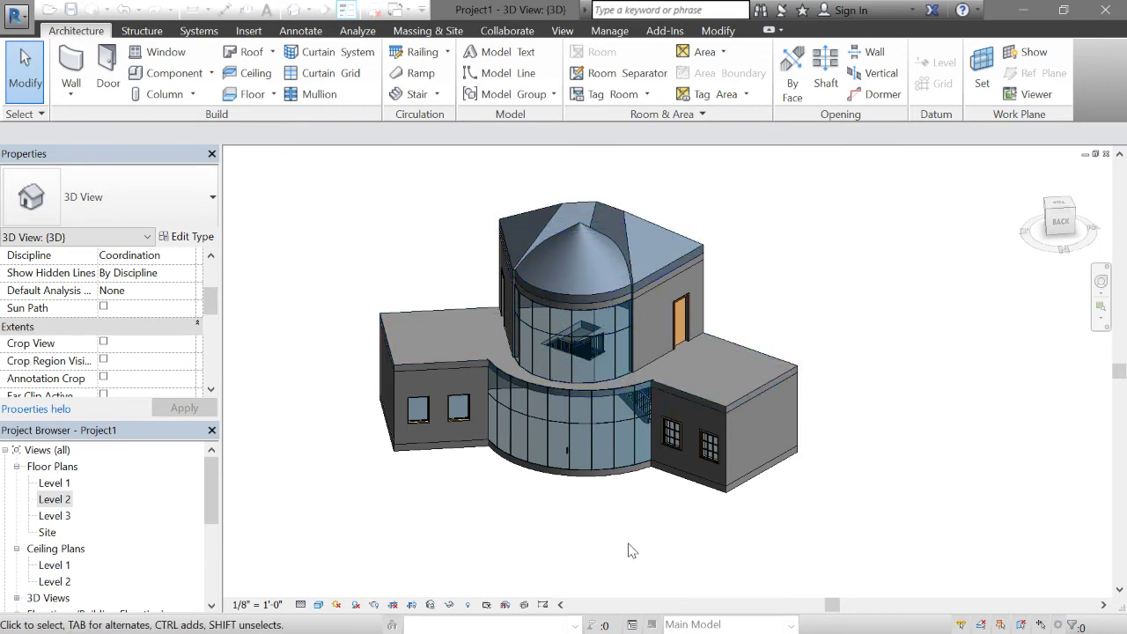
pyautogui.keyDown('shift'); pyautogui.moveTo(631, 550); pyautogui.dragTo(650, 489, button='middle'); pyautogui.keyUp('shift')
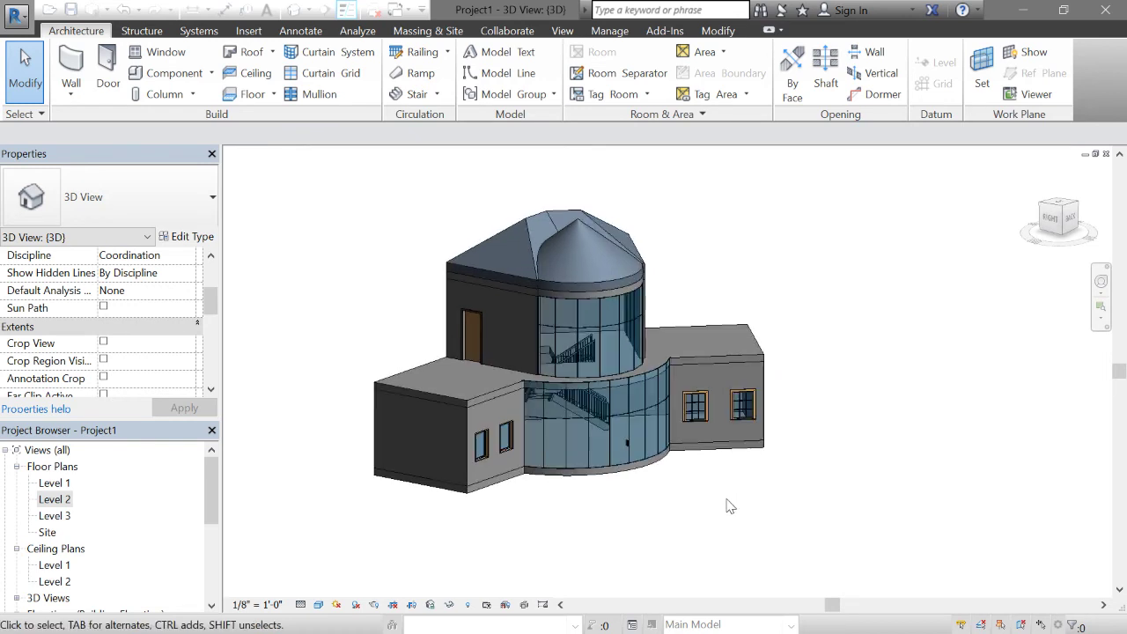
pyautogui.keyDown('shift'); pyautogui.moveTo(727, 513); pyautogui.dragTo(645, 516, button='middle'); pyautogui.keyUp('shift')
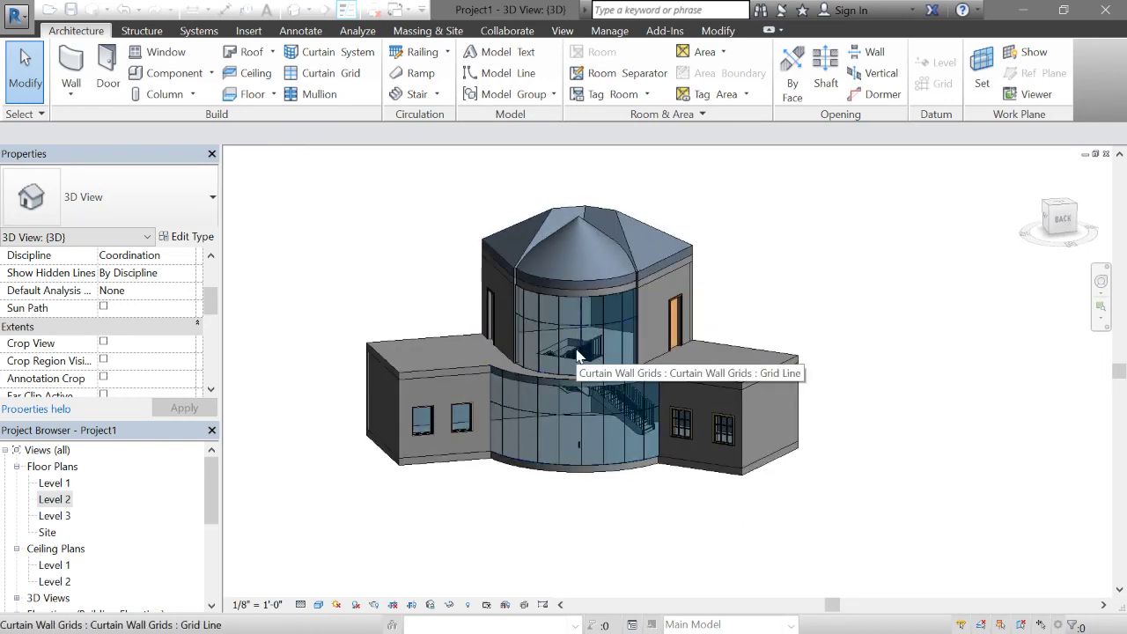
pyautogui.click(415, 93)
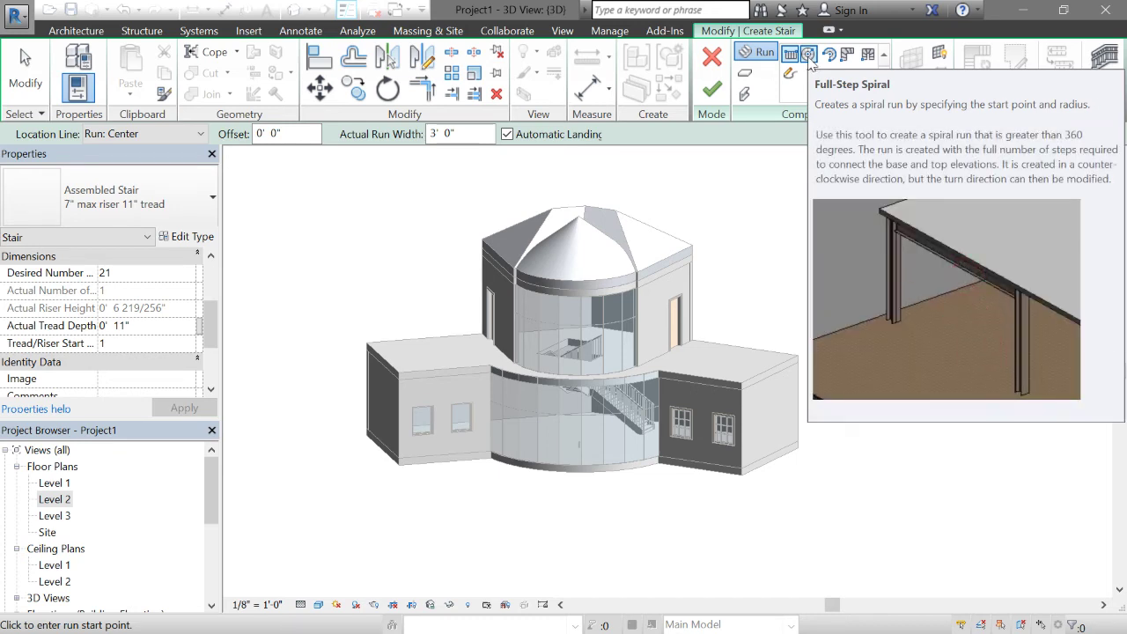
pyautogui.press('Escape')
pyautogui.press('Escape')
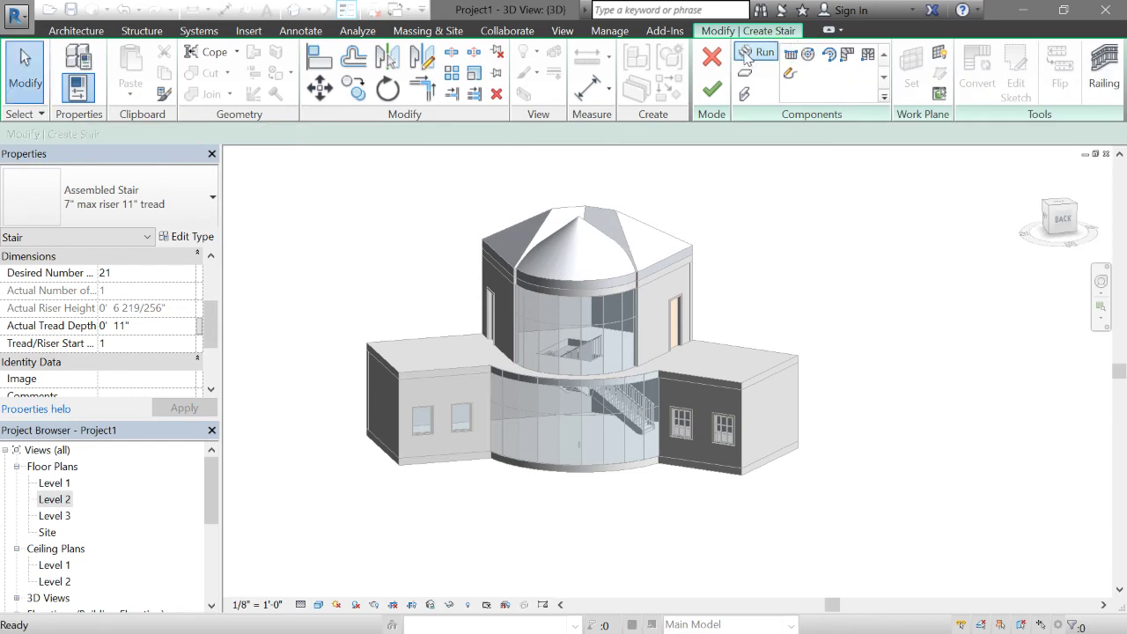
pyautogui.doubleClick(72, 486)
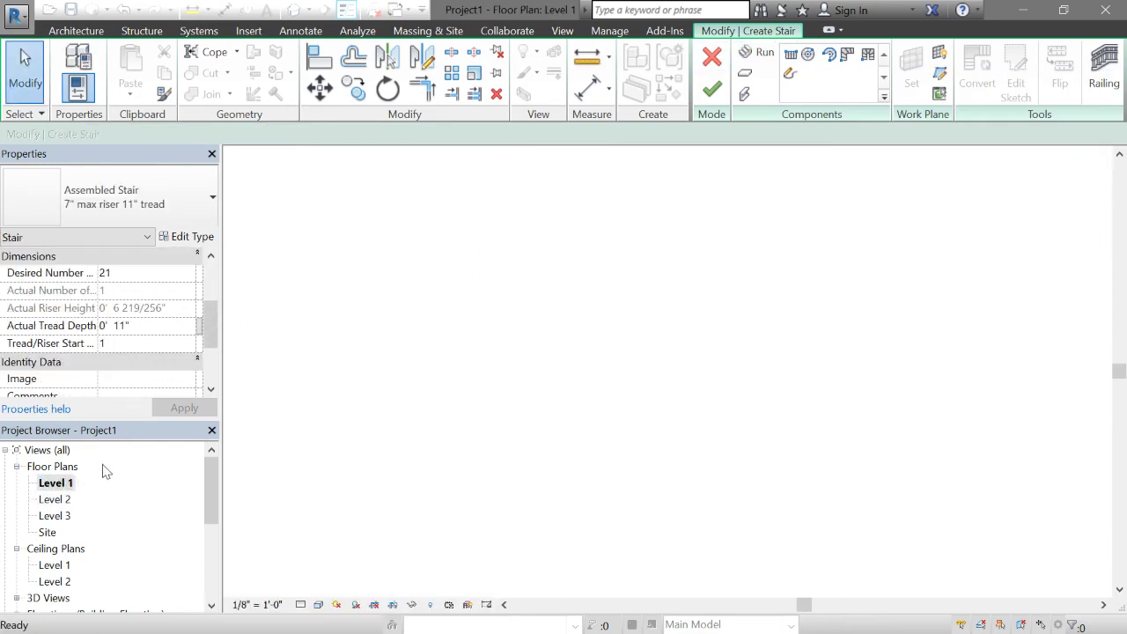
pyautogui.click(808, 57)
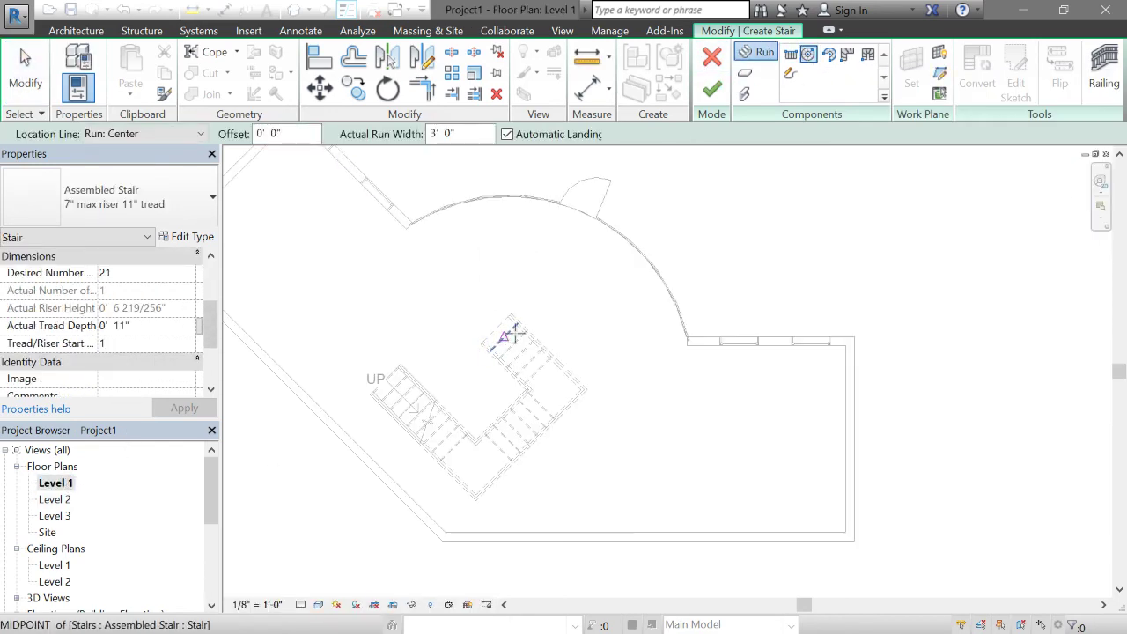
pyautogui.click(530, 292)
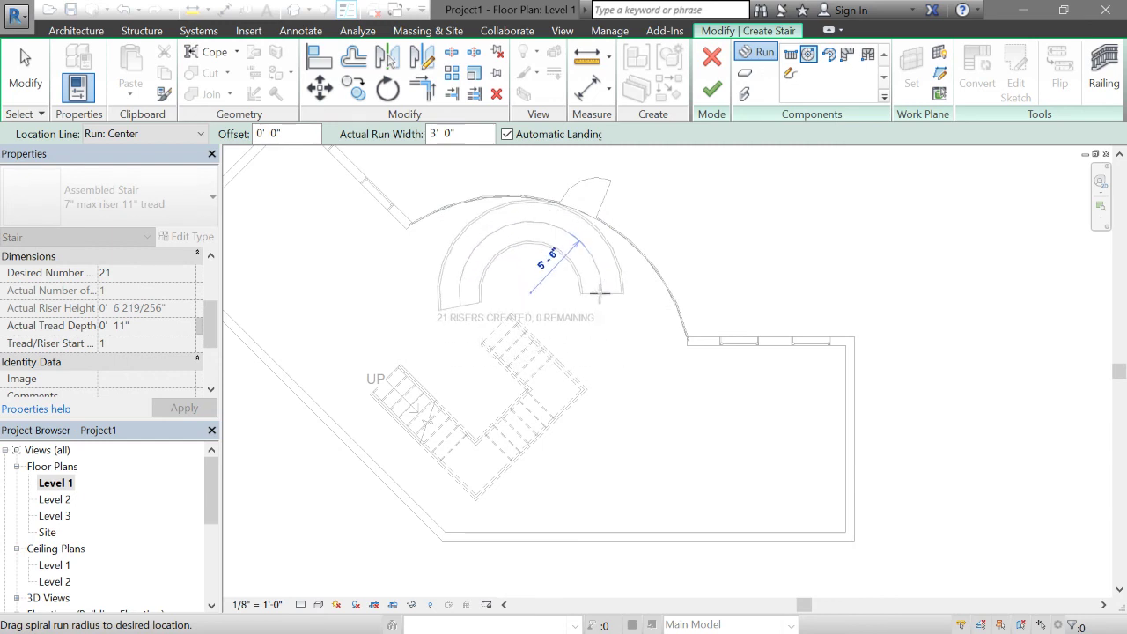
pyautogui.press('Escape')
pyautogui.press('Escape')
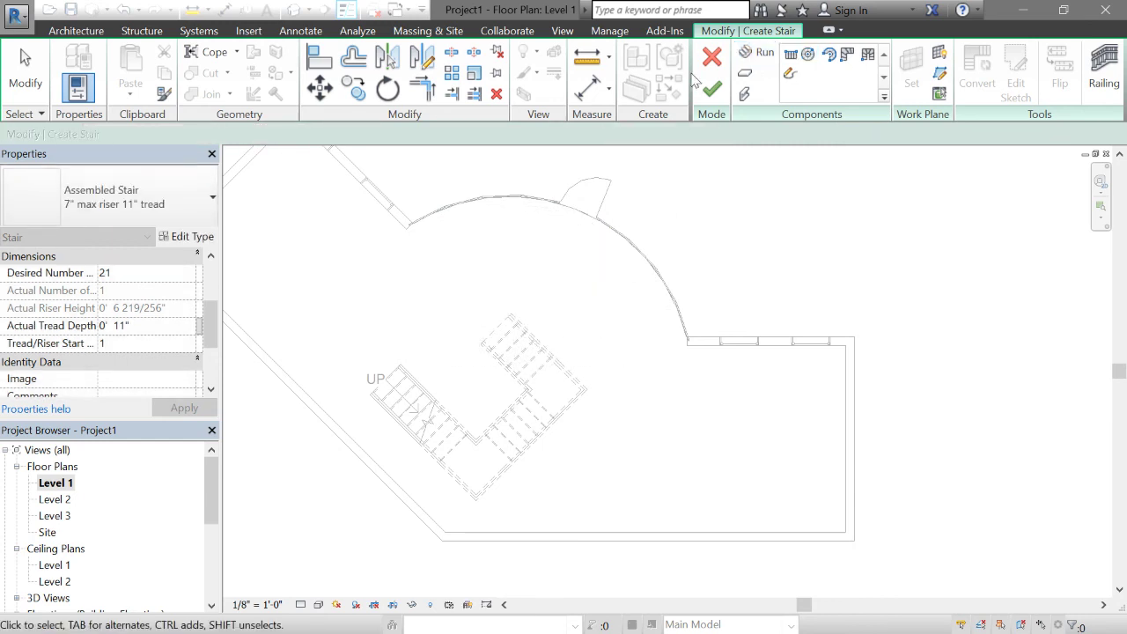
pyautogui.click(712, 59)
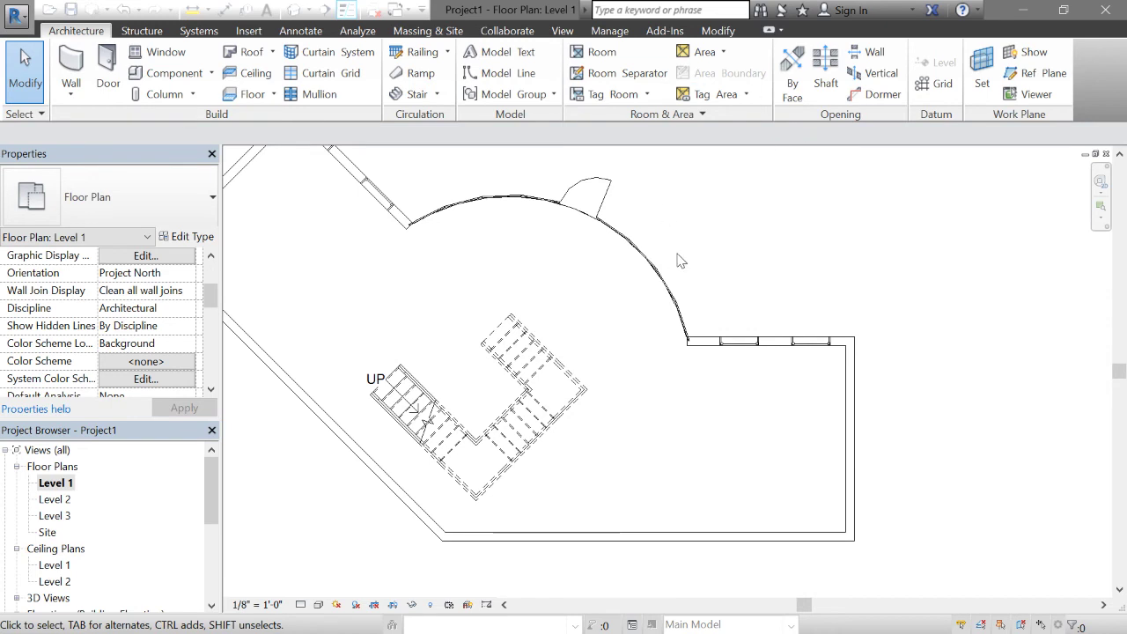
# Draw a straight room separation line across the angled wing on Level 1, from the curtain wall's corner to the opposite wall.
pyautogui.scroll(-1, 678, 261)
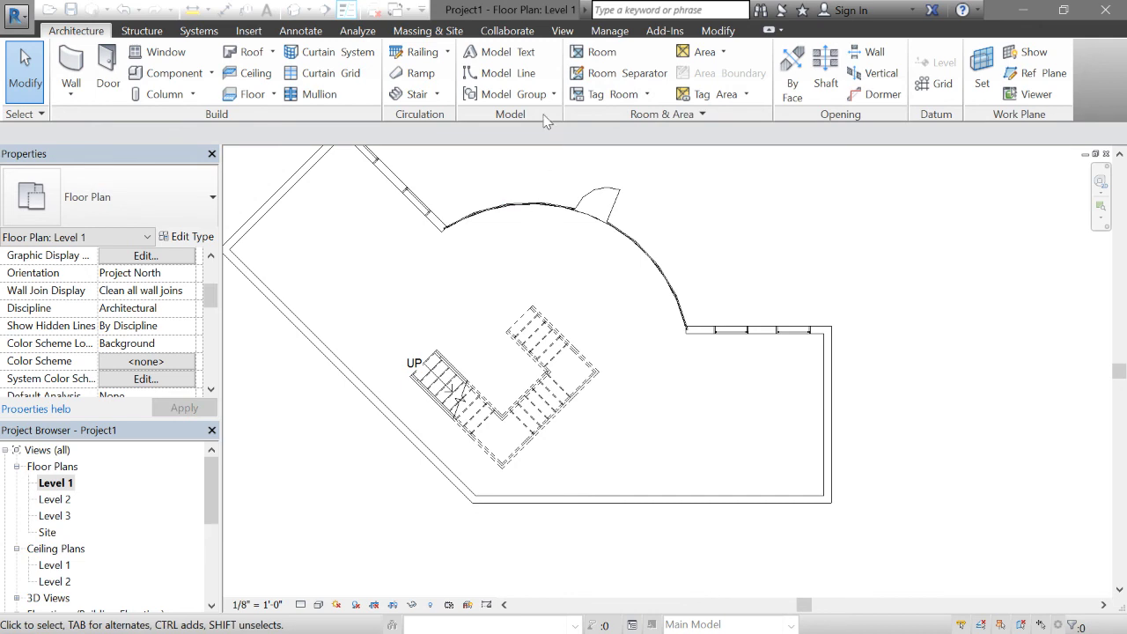
pyautogui.click(616, 77)
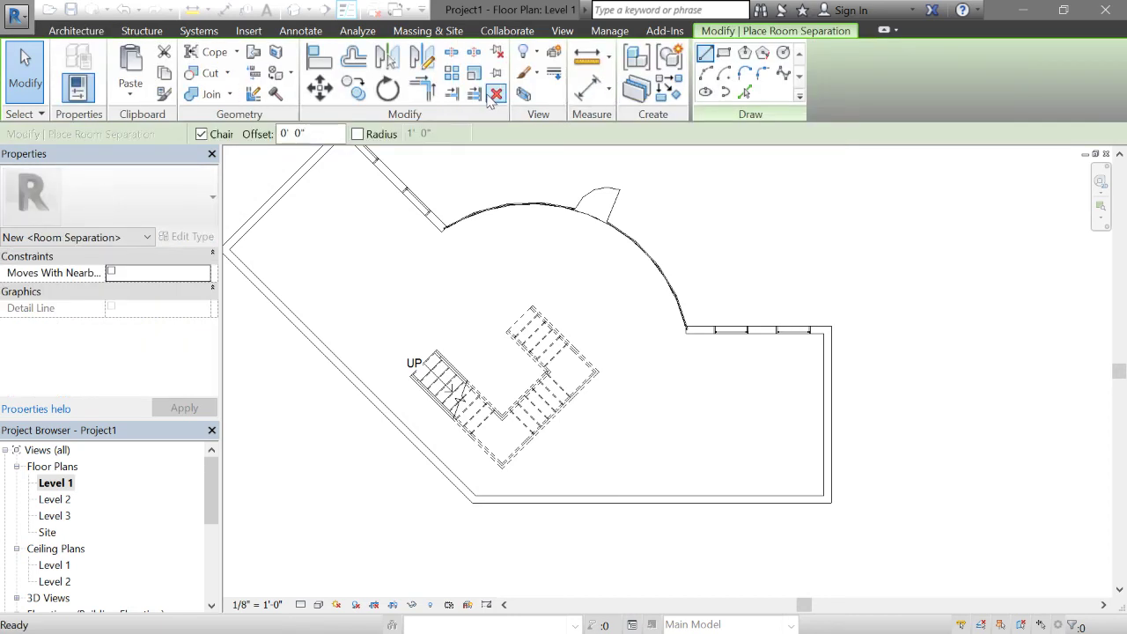
pyautogui.scroll(2, 442, 236)
pyautogui.click(442, 232)
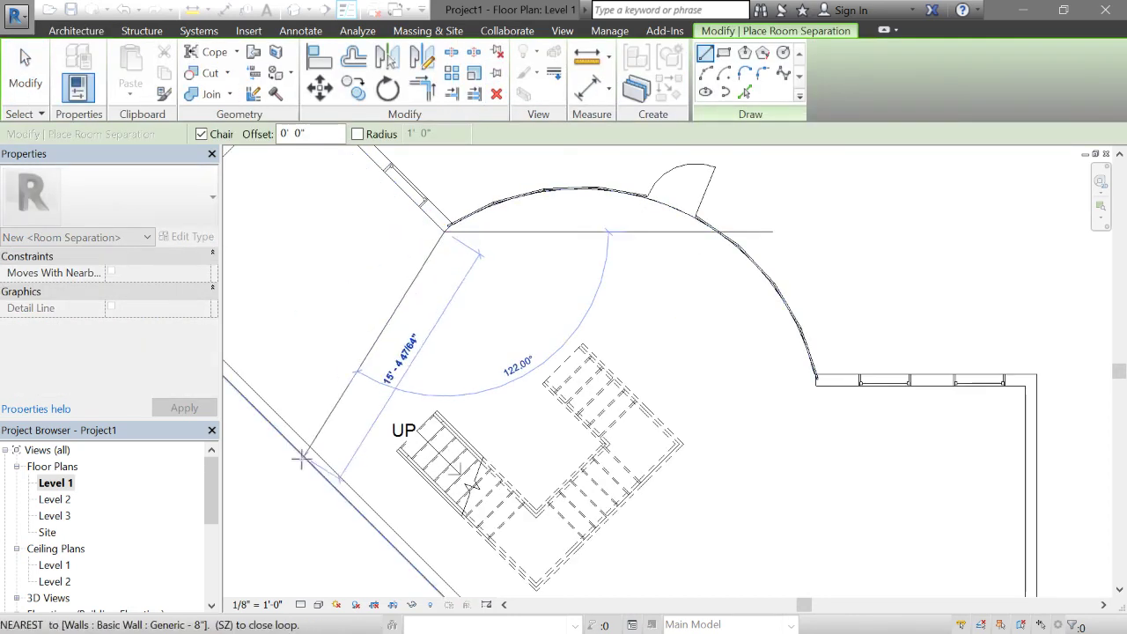
pyautogui.click(267, 407)
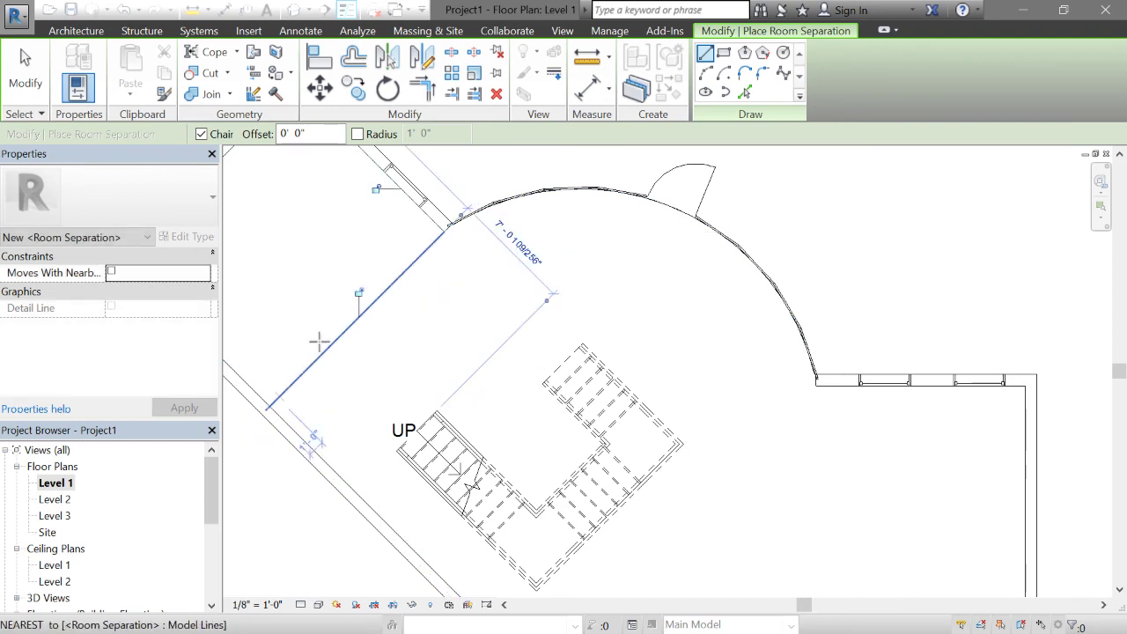
pyautogui.scroll(-2, 443, 304)
pyautogui.press('Escape')
pyautogui.press('Escape')
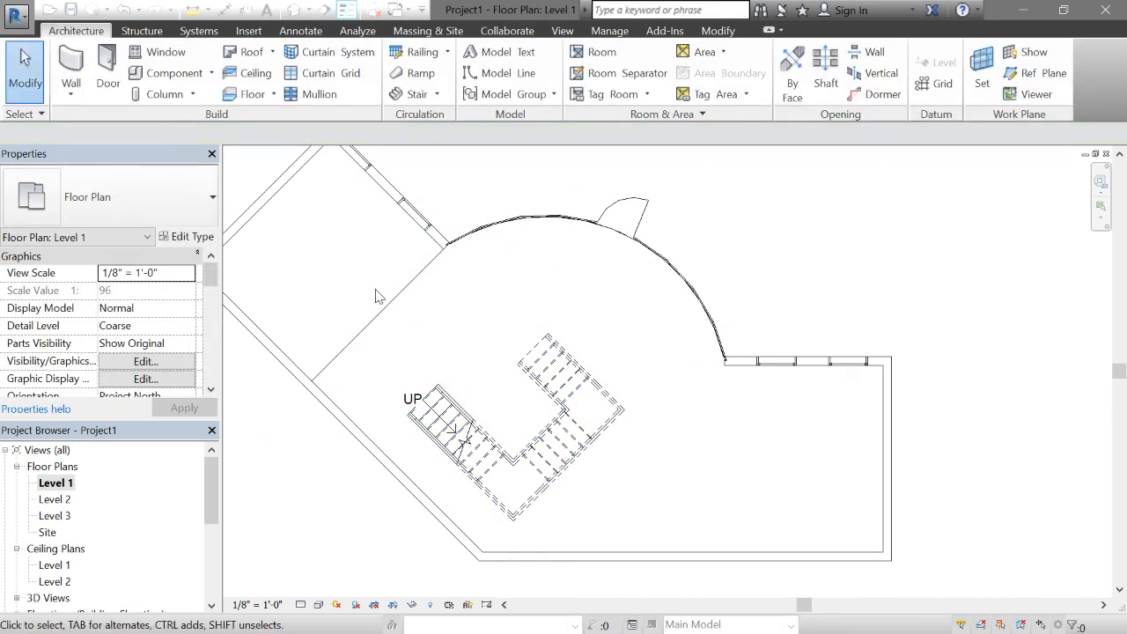
# Place a tagged room on each side of the separation line on Level 1.
pyautogui.click(599, 52)
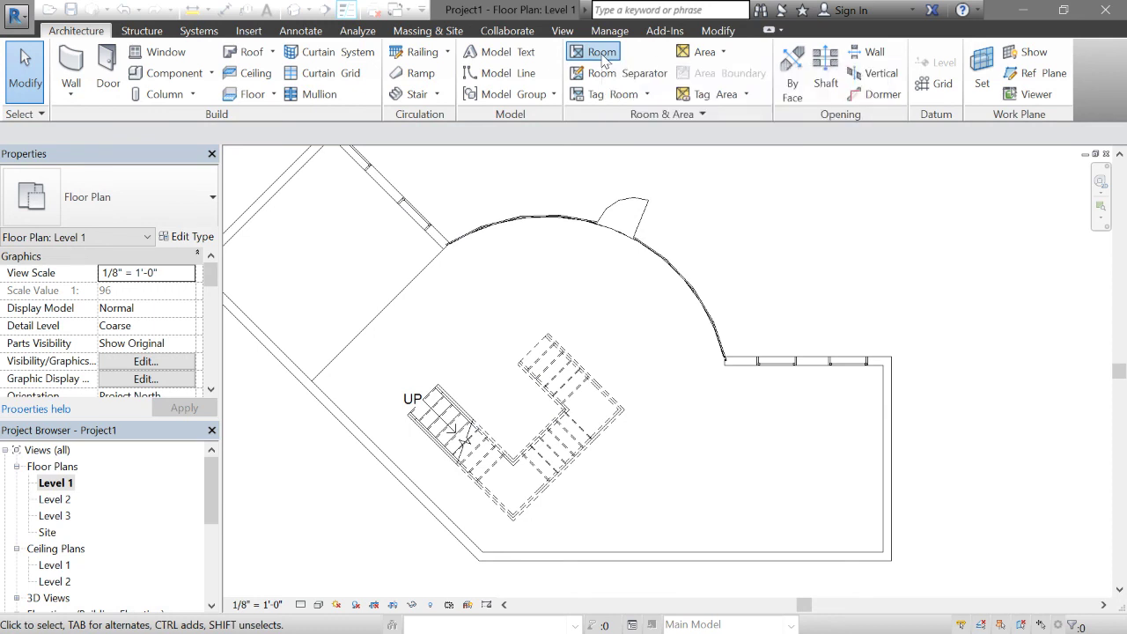
pyautogui.click(318, 231)
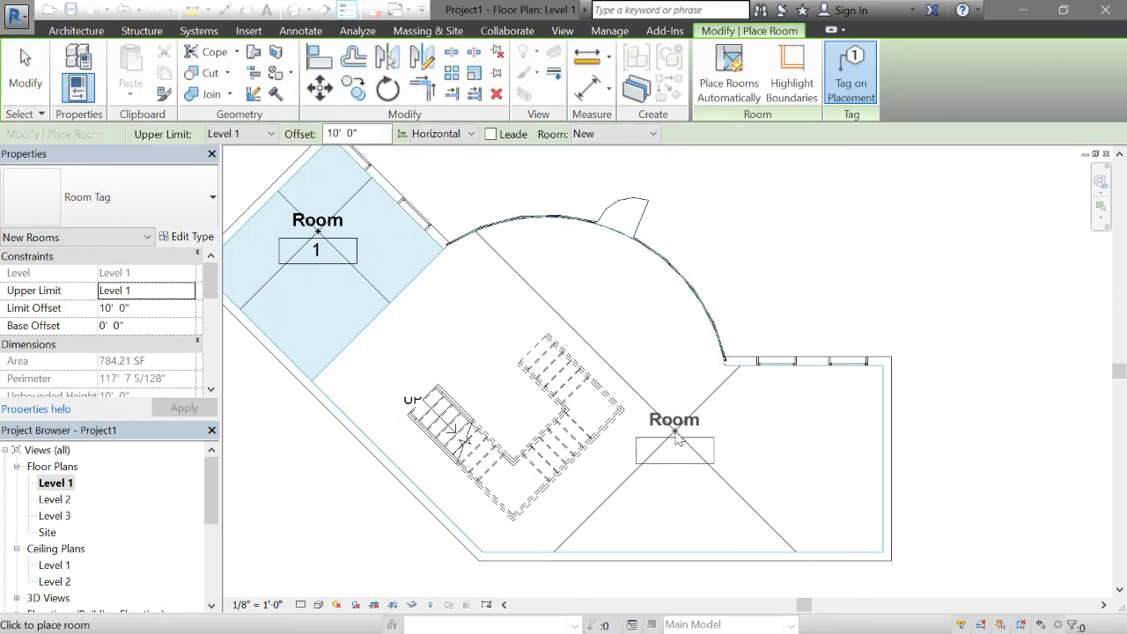
pyautogui.click(675, 431)
pyautogui.press('Escape')
pyautogui.press('Escape')
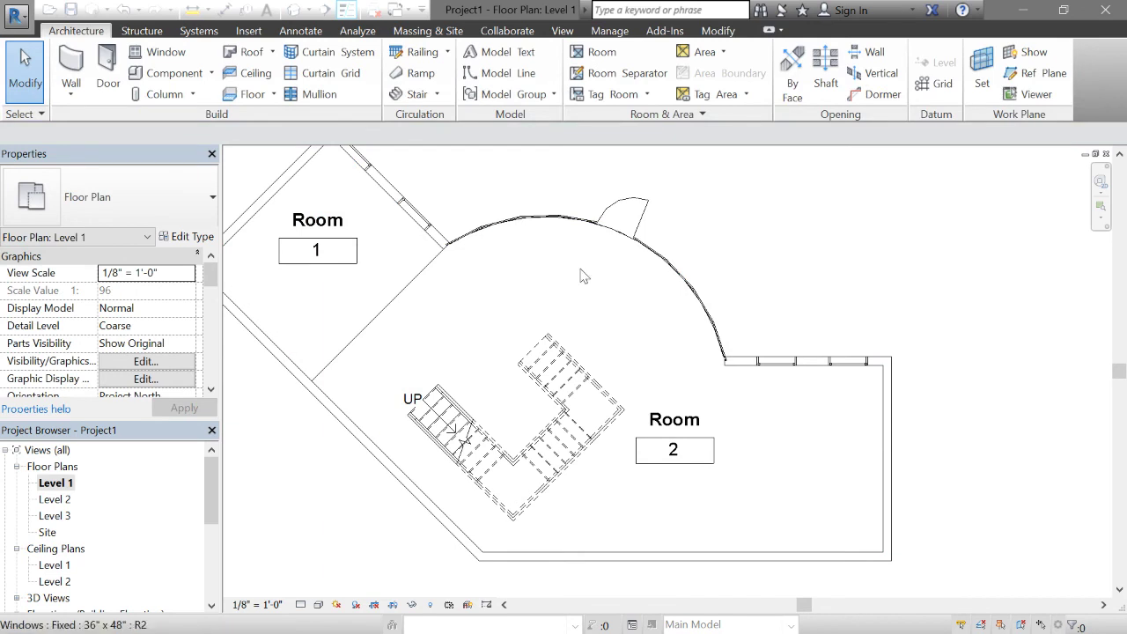
pyautogui.doubleClick(322, 226)
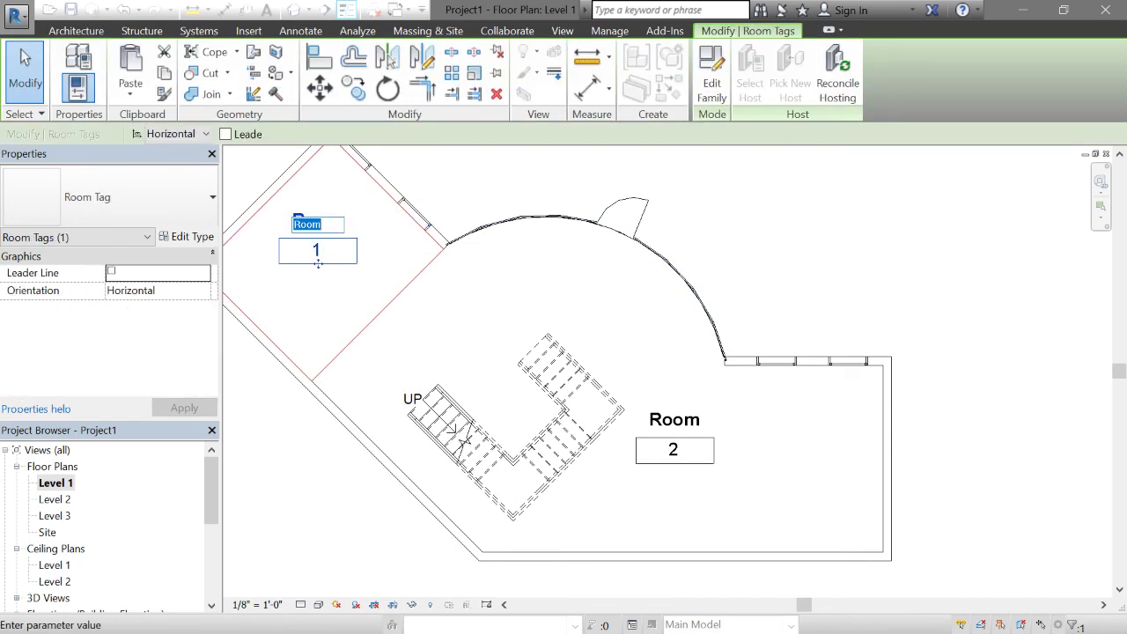
pyautogui.press('Escape')
pyautogui.press('Escape')
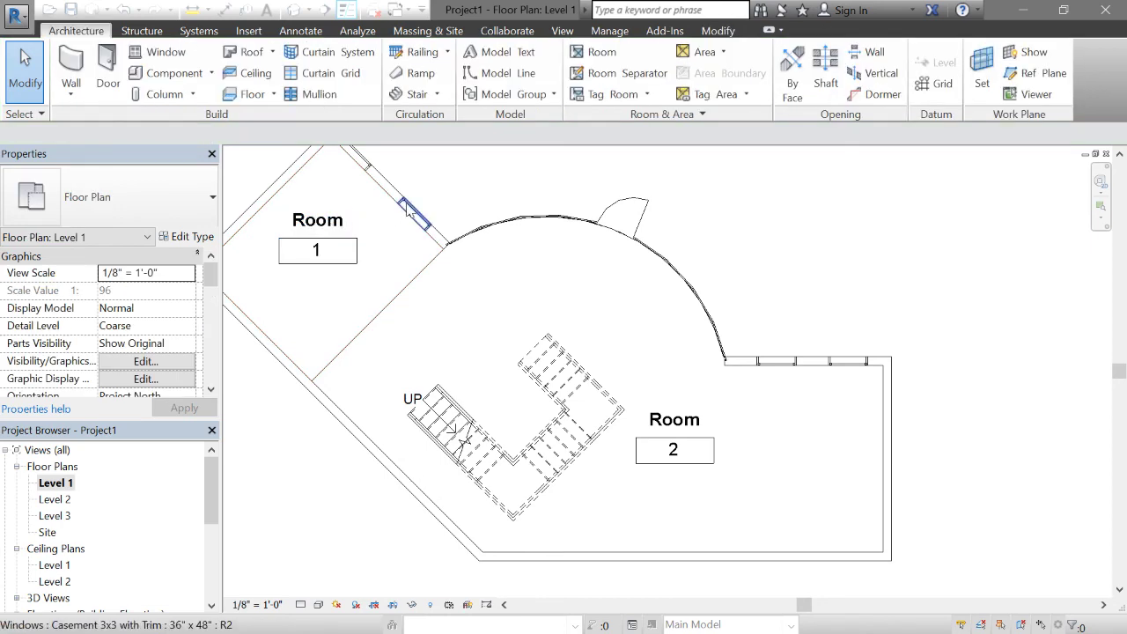
# Delete both rooms together with the room separation line on Level 1, and dismiss the warning.
pyautogui.moveTo(391, 340); pyautogui.dragTo(333, 292)
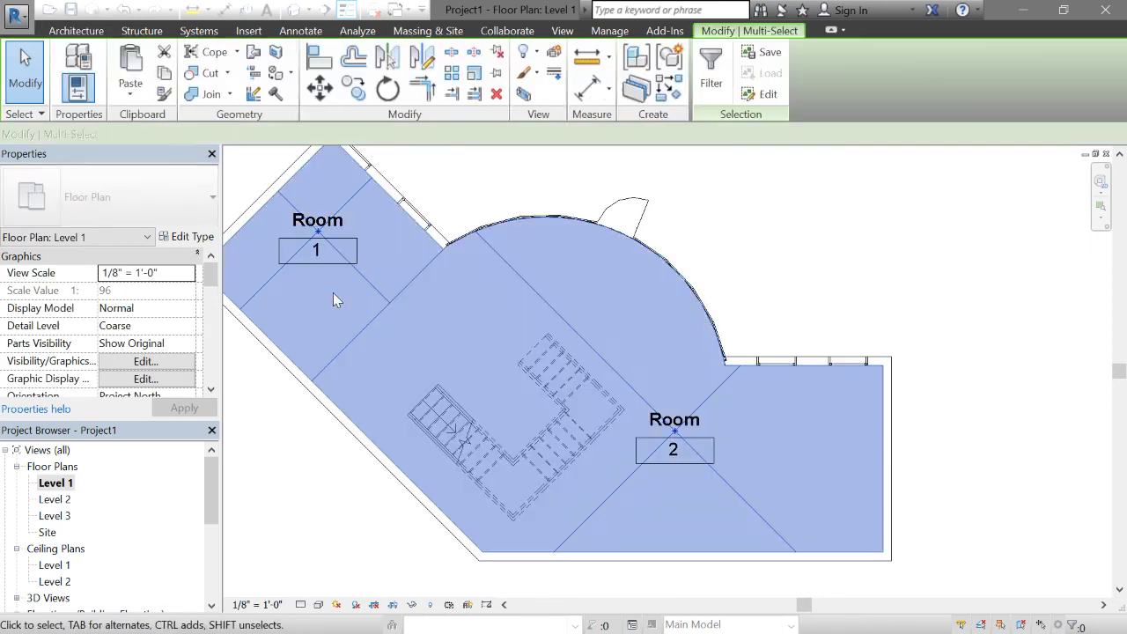
pyautogui.press('Delete')
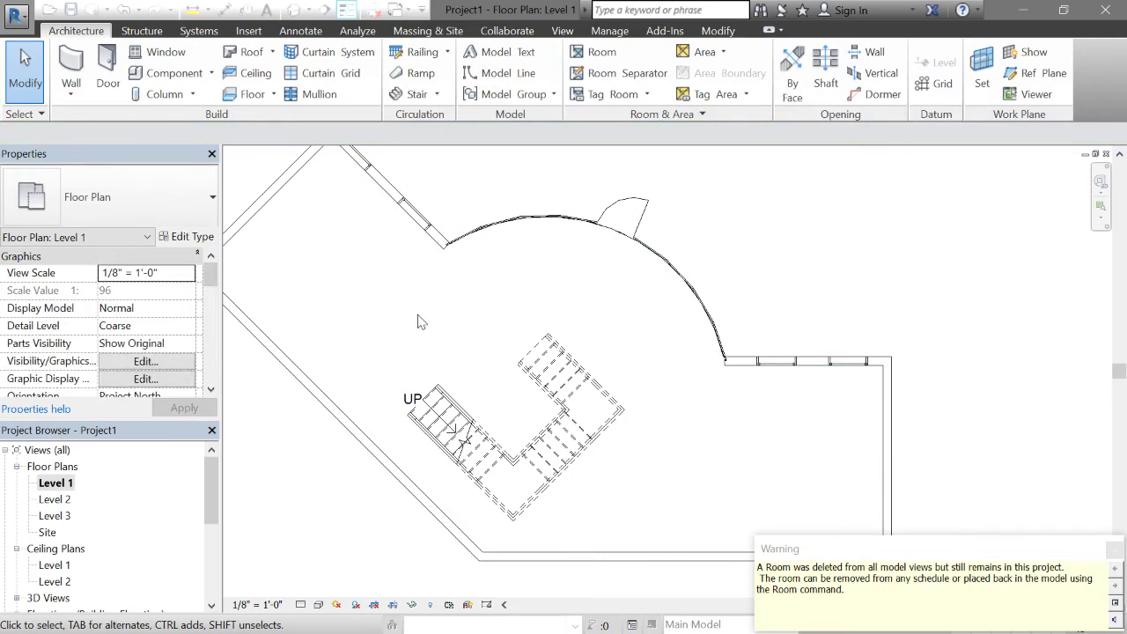
pyautogui.click(1112, 552)
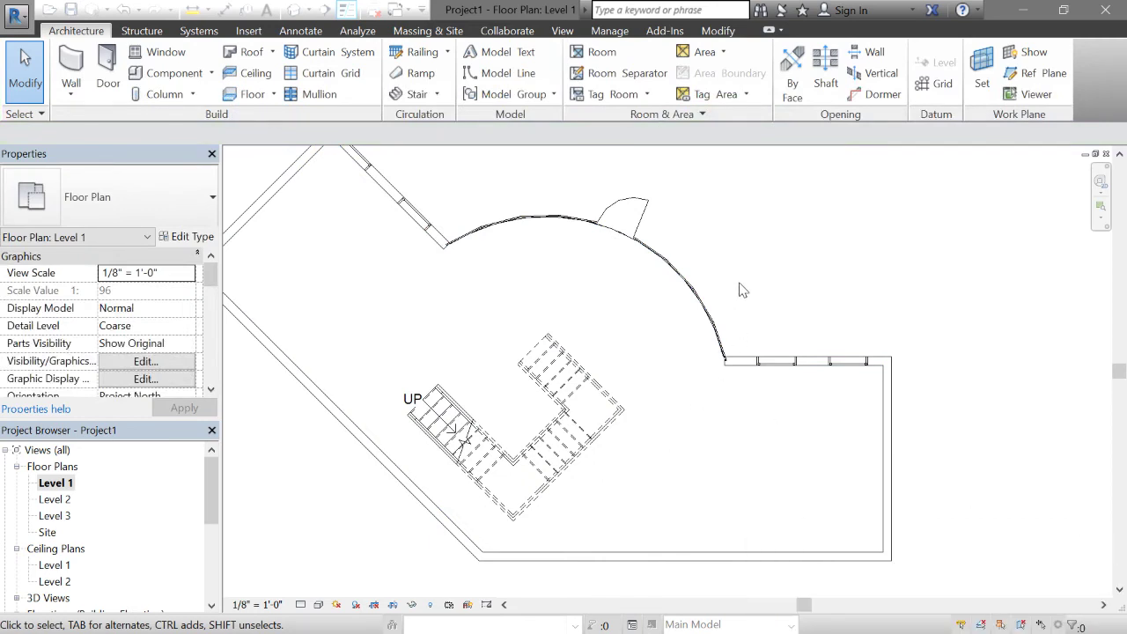
# In the 3D view, place 2.5" x 5" rectangular mullions on all grid lines of the upper curved curtain wall.
pyautogui.scroll(-2, 729, 286)
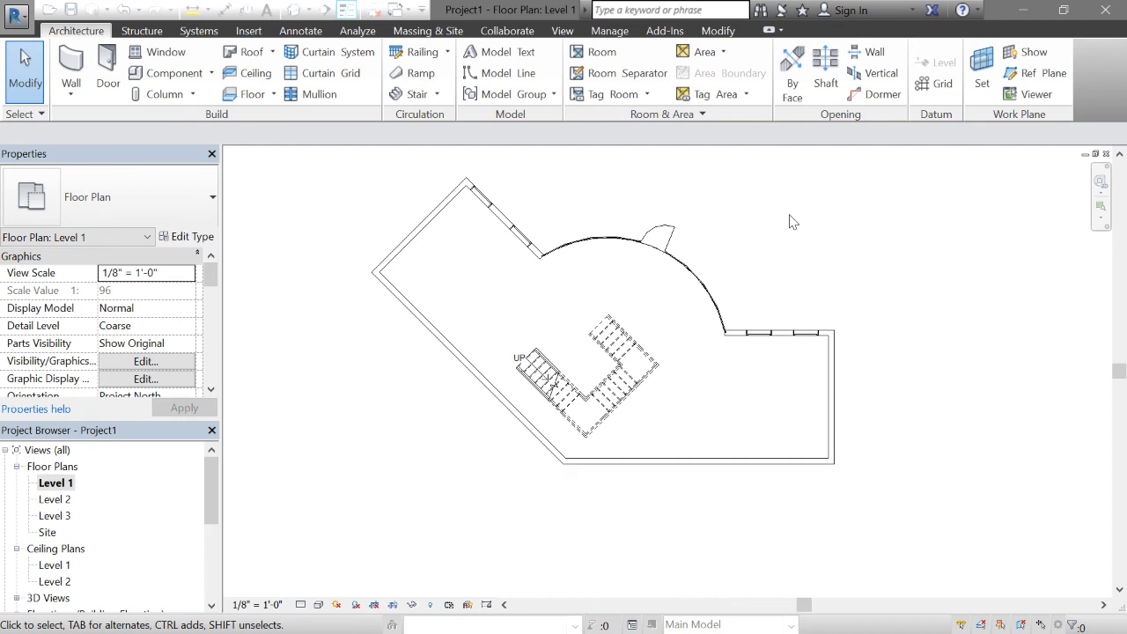
pyautogui.scroll(-1, 519, 193)
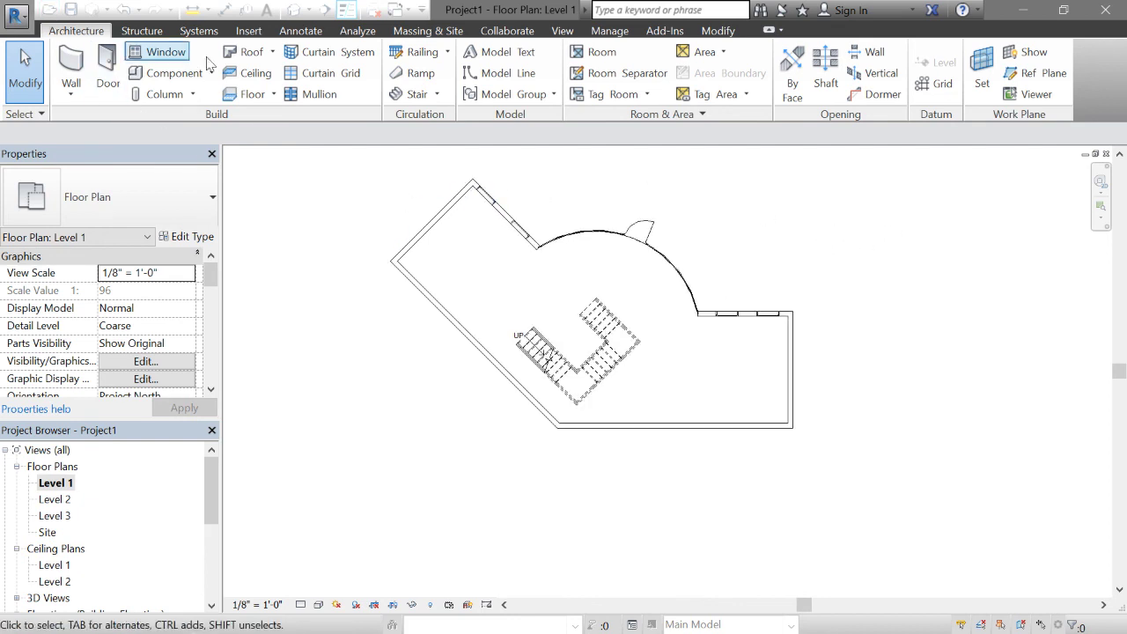
pyautogui.click(295, 13)
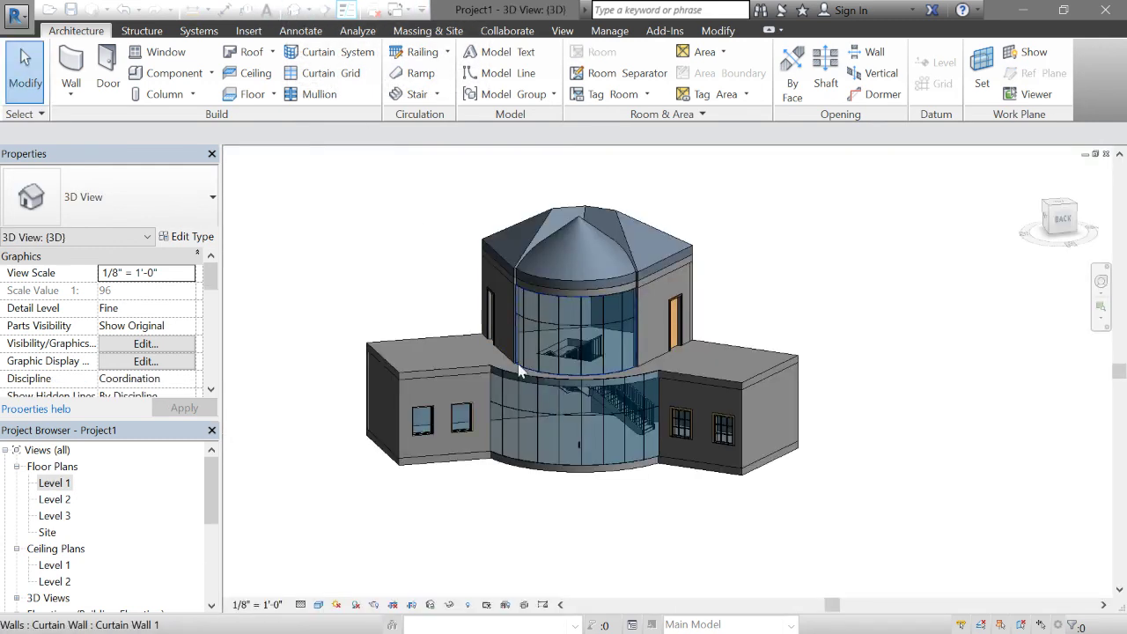
pyautogui.keyDown('shift'); pyautogui.moveTo(538, 544); pyautogui.dragTo(664, 531, button='middle'); pyautogui.keyUp('shift')
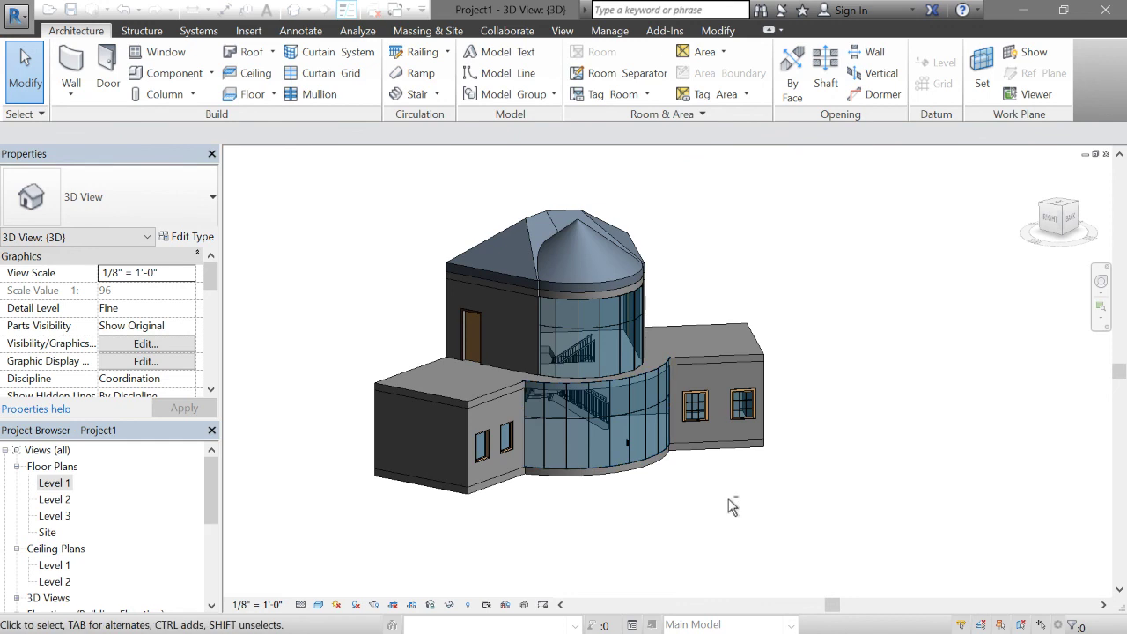
pyautogui.keyDown('shift'); pyautogui.moveTo(731, 500); pyautogui.dragTo(720, 511, button='middle'); pyautogui.keyUp('shift')
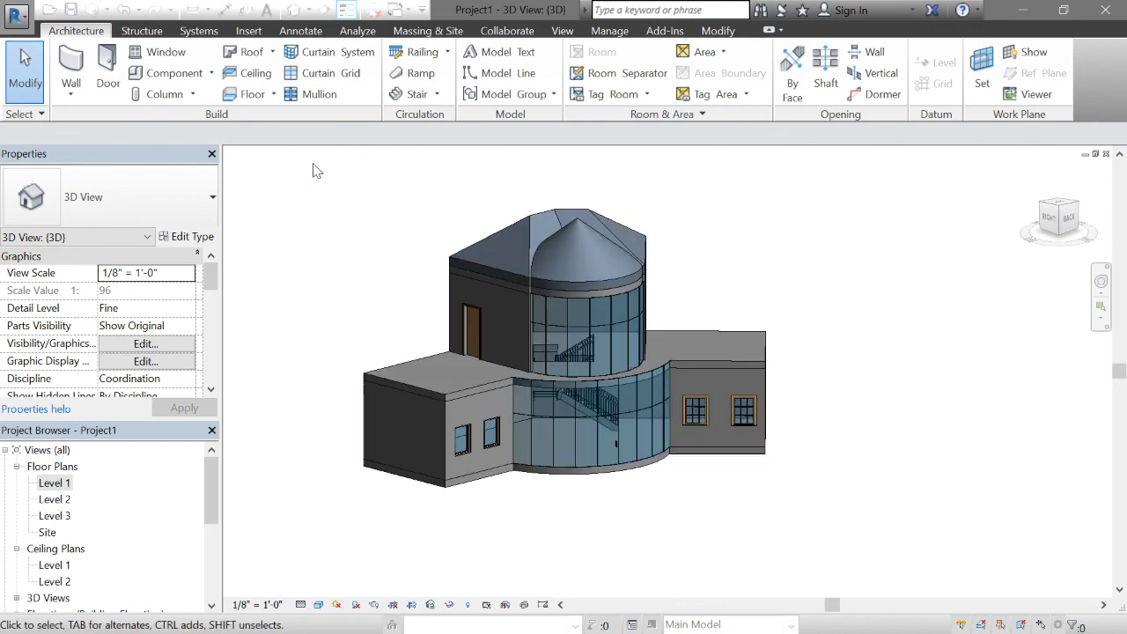
pyautogui.click(319, 95)
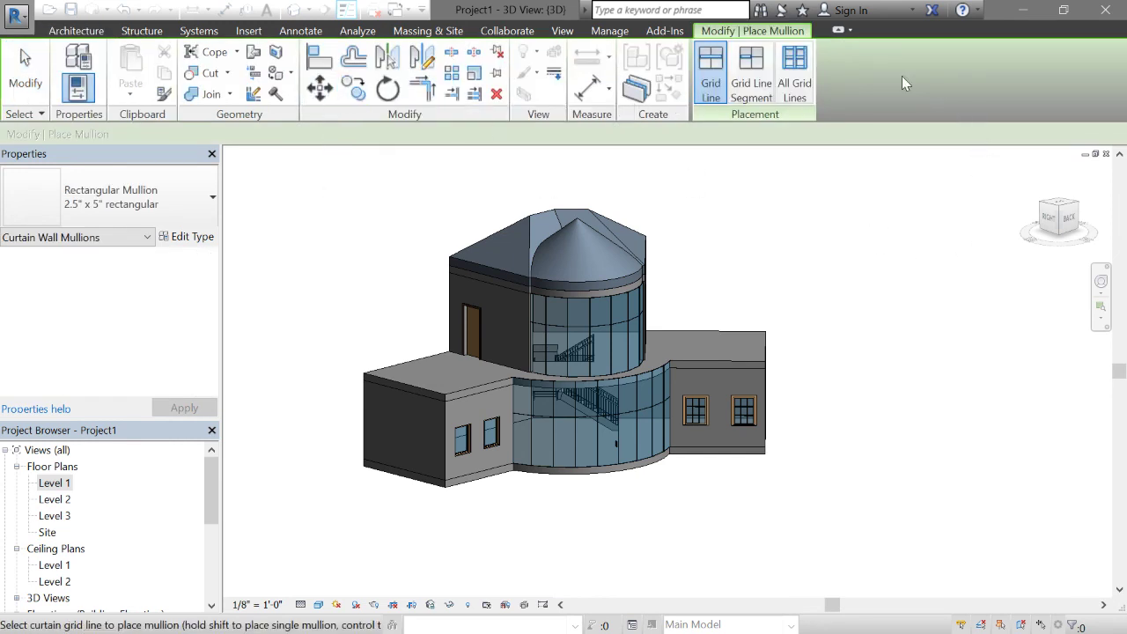
pyautogui.click(794, 75)
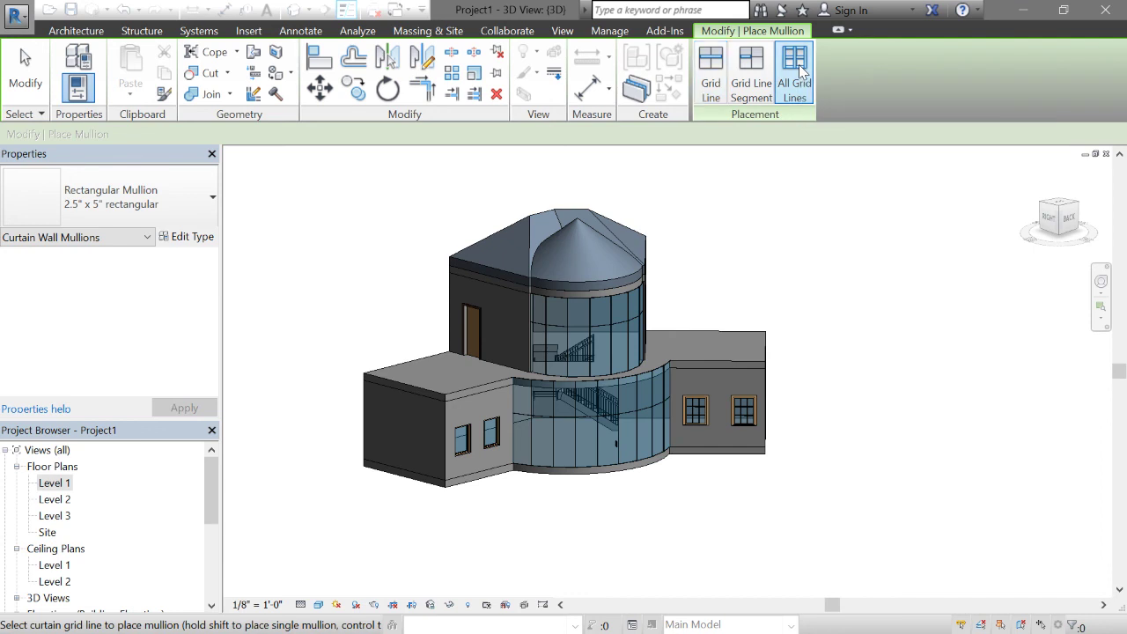
pyautogui.click(611, 321)
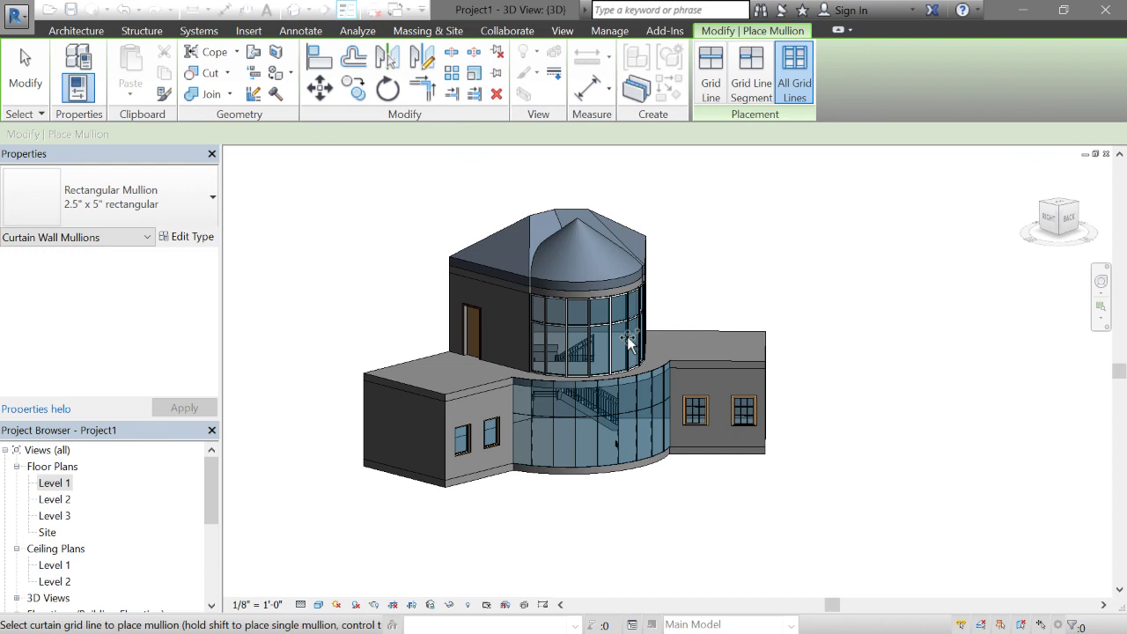
# Place the same mullions on all grid lines of the lower curved curtain wall, deleting the elements that cannot be created.
pyautogui.click(641, 412)
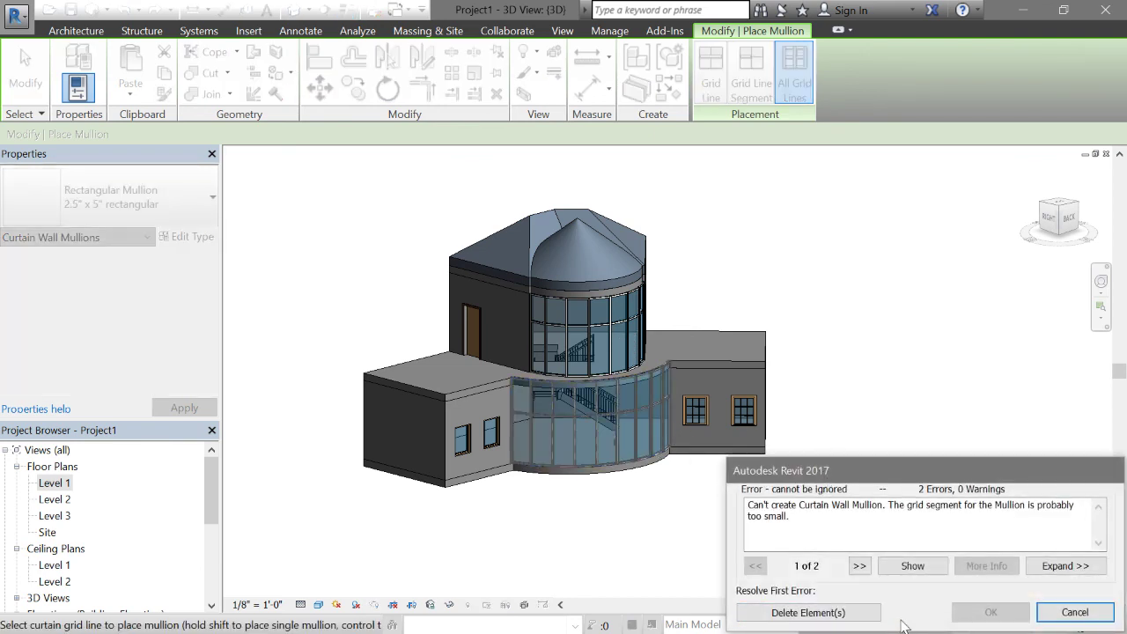
pyautogui.click(868, 611)
pyautogui.press('Escape')
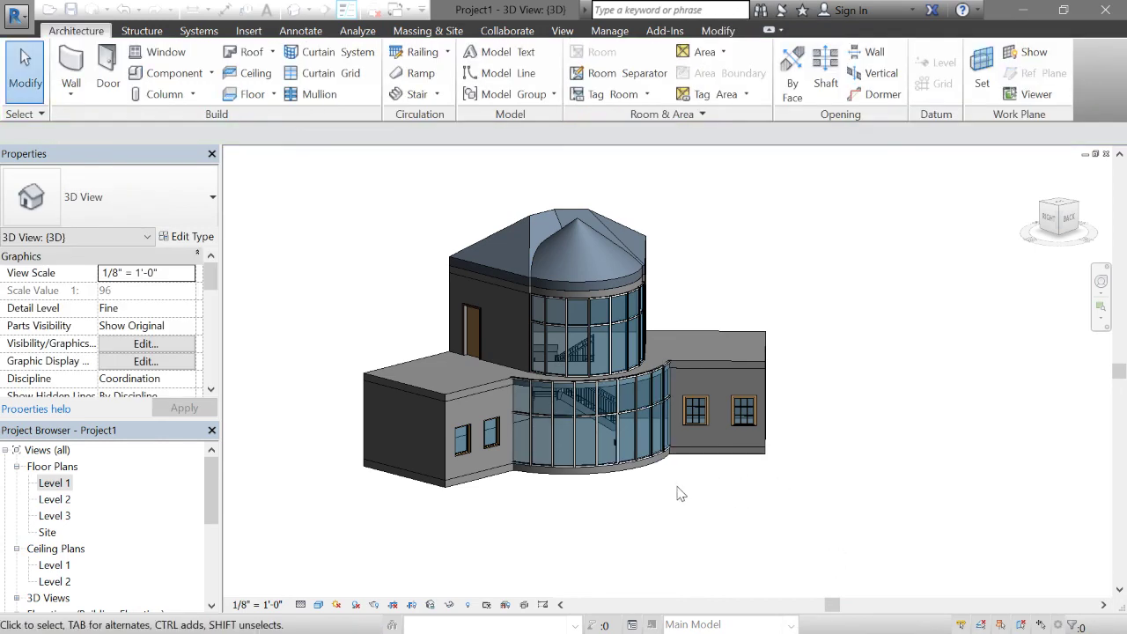
# Inspect the mullions on both curved curtain walls and the whole building from several sides in the 3D view.
pyautogui.keyDown('shift'); pyautogui.moveTo(707, 540); pyautogui.dragTo(649, 513, button='middle'); pyautogui.keyUp('shift')
pyautogui.scroll(4, 660, 435)
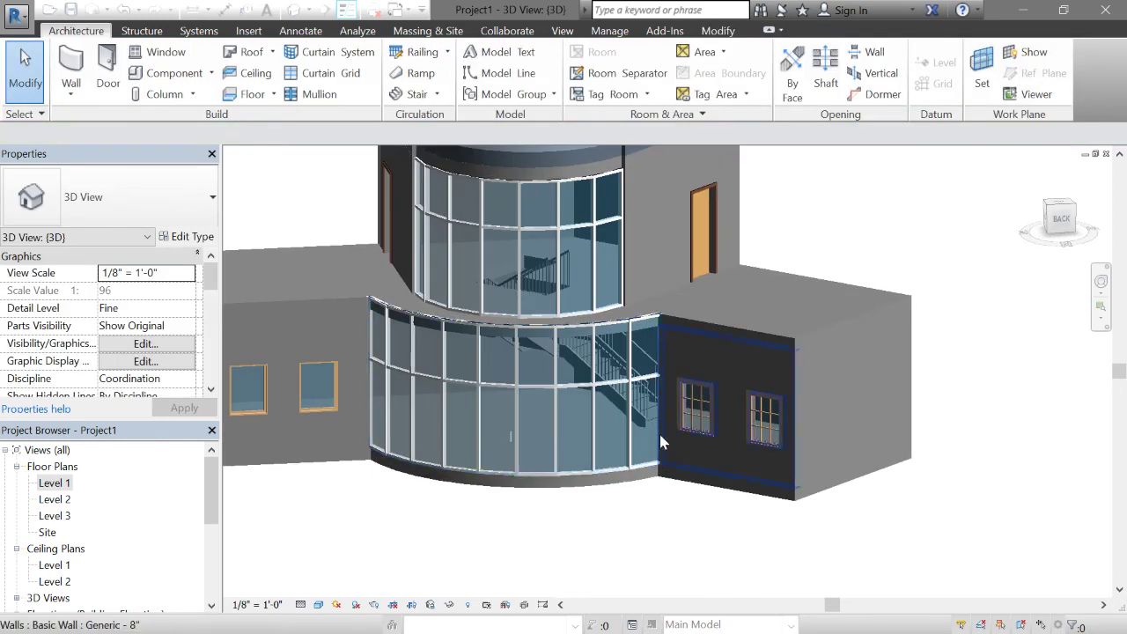
pyautogui.scroll(2, 660, 434)
pyautogui.scroll(-4, 667, 485)
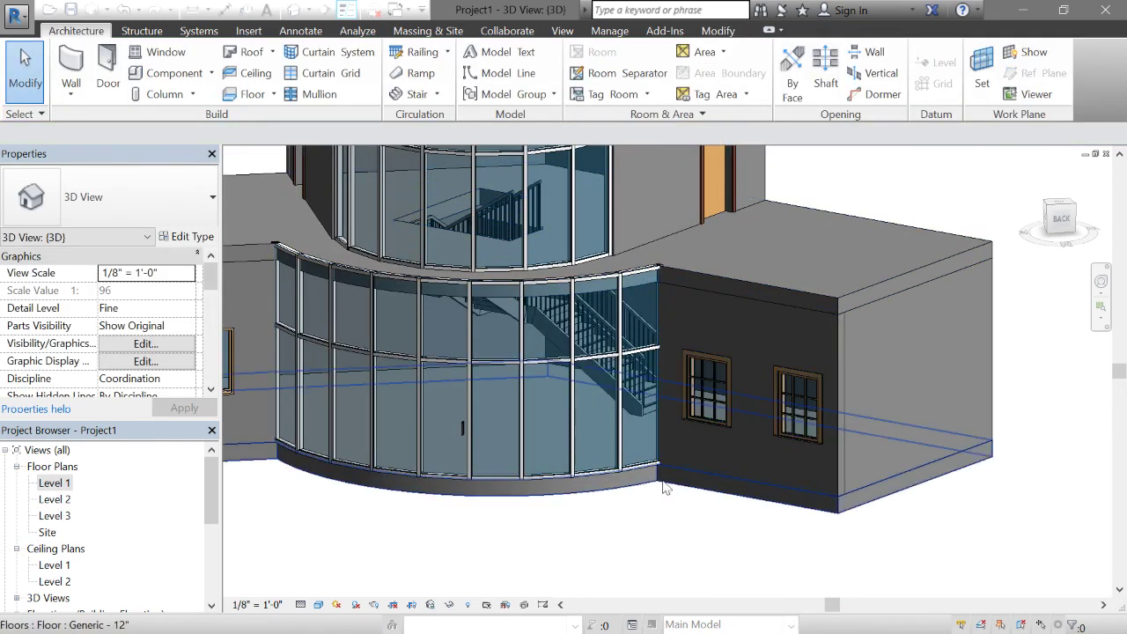
pyautogui.keyDown('shift'); pyautogui.moveTo(734, 519); pyautogui.dragTo(787, 525, button='middle'); pyautogui.keyUp('shift')
pyautogui.scroll(-5, 786, 526)
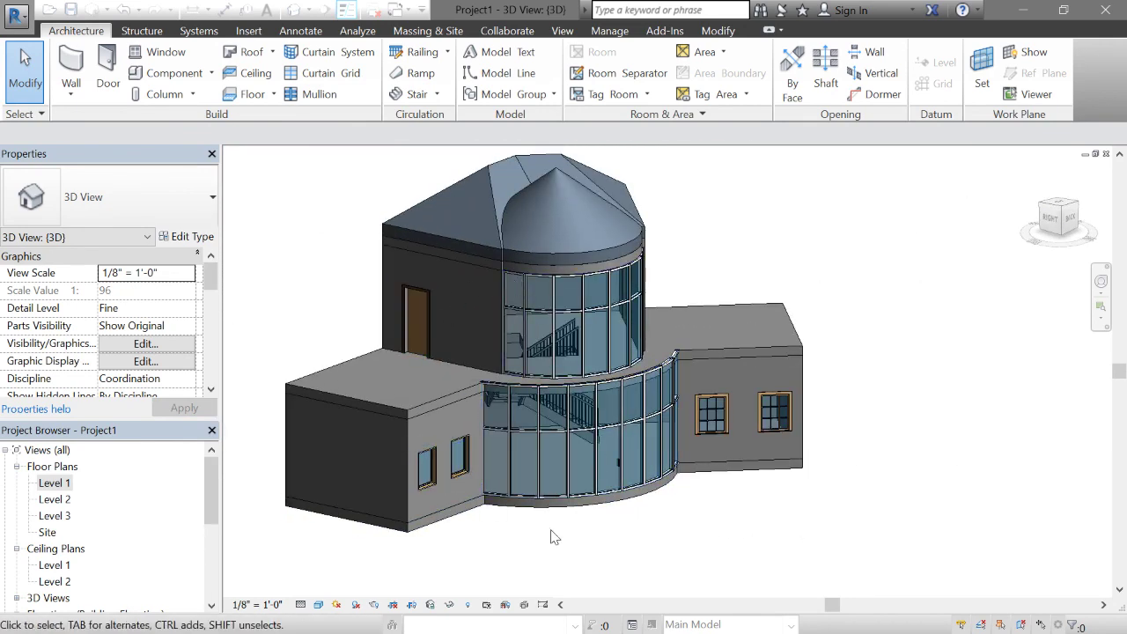
pyautogui.keyDown('shift'); pyautogui.moveTo(556, 538); pyautogui.dragTo(641, 549, button='middle'); pyautogui.keyUp('shift')
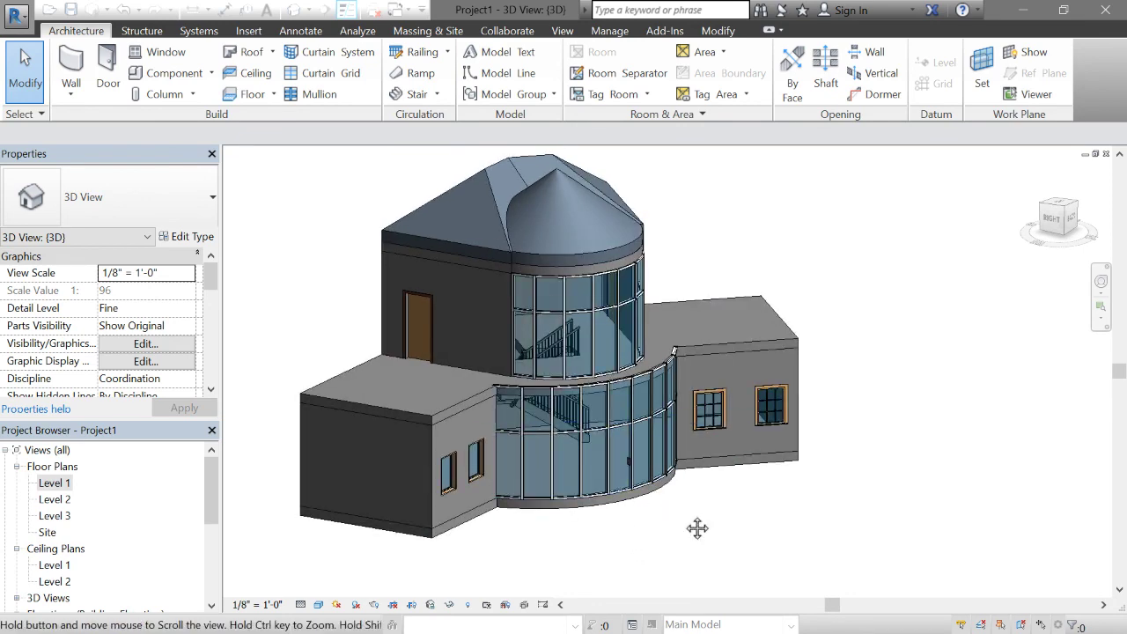
pyautogui.keyDown('shift'); pyautogui.moveTo(696, 526); pyautogui.dragTo(627, 537, button='middle'); pyautogui.keyUp('shift')
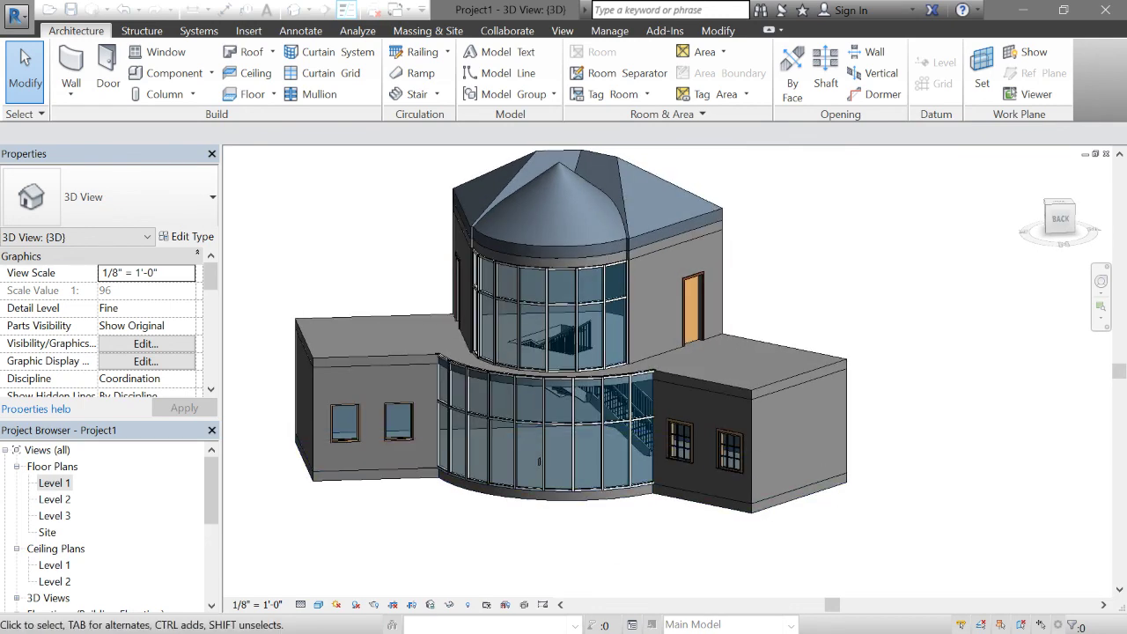